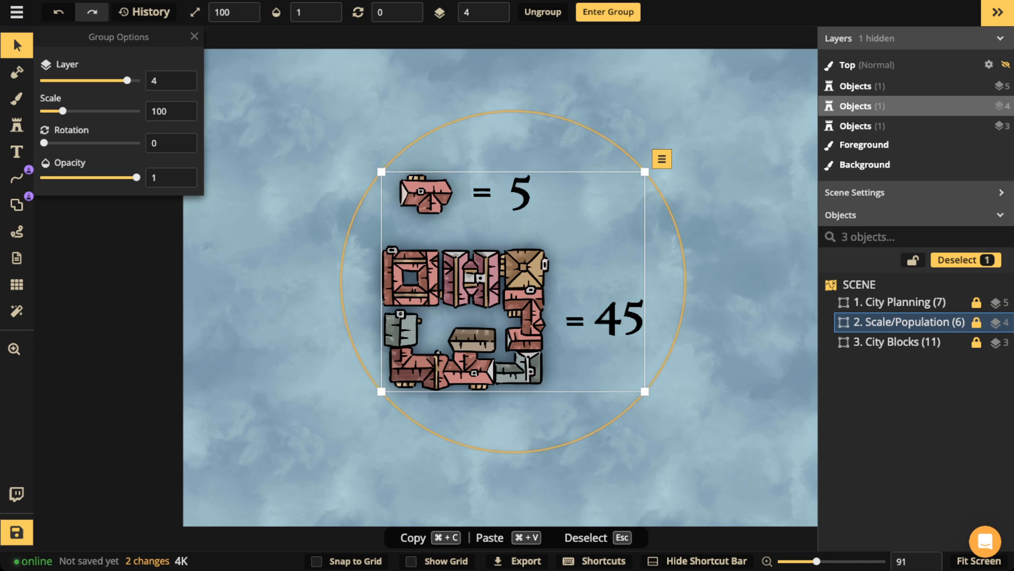
- Inside the Scale/Population group, move the small red building and its "= 5" text higher and resize them to scale 404
key("Escape")
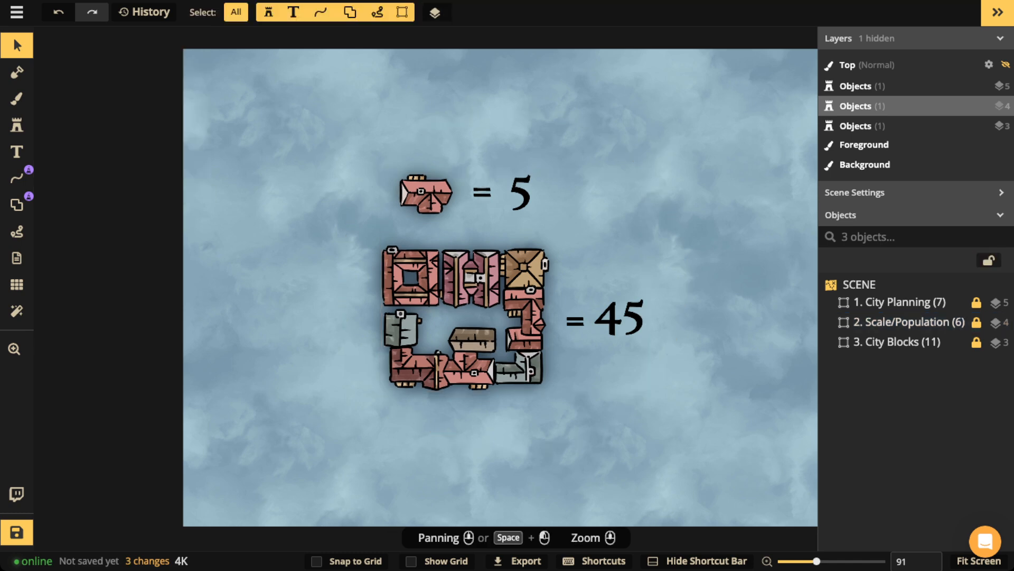
left_click(908, 322)
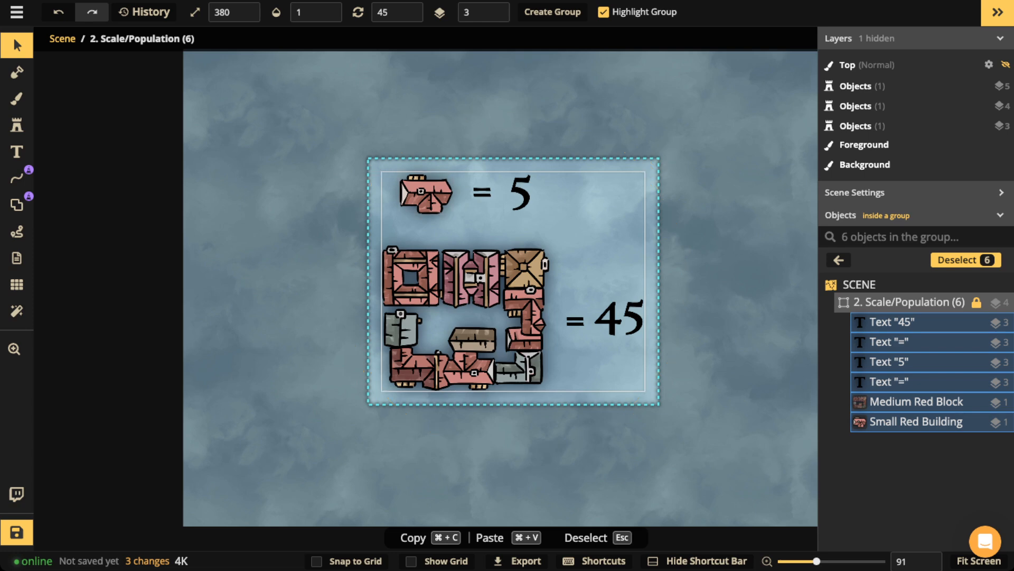
left_click(426, 193)
left_click_drag(388, 174, 551, 205)
left_click_drag(427, 193, 324, 194)
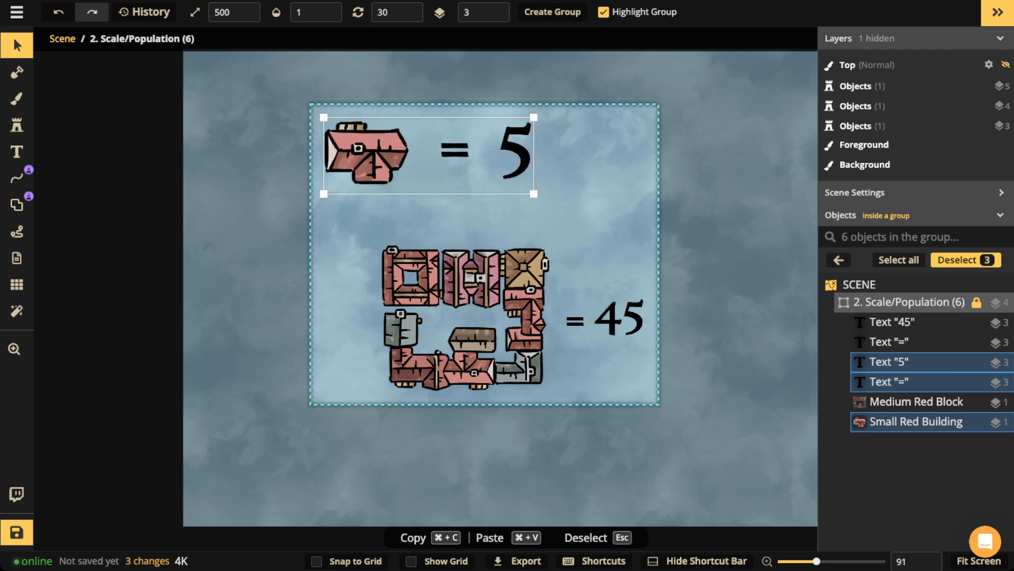
left_click_drag(366, 157, 420, 153)
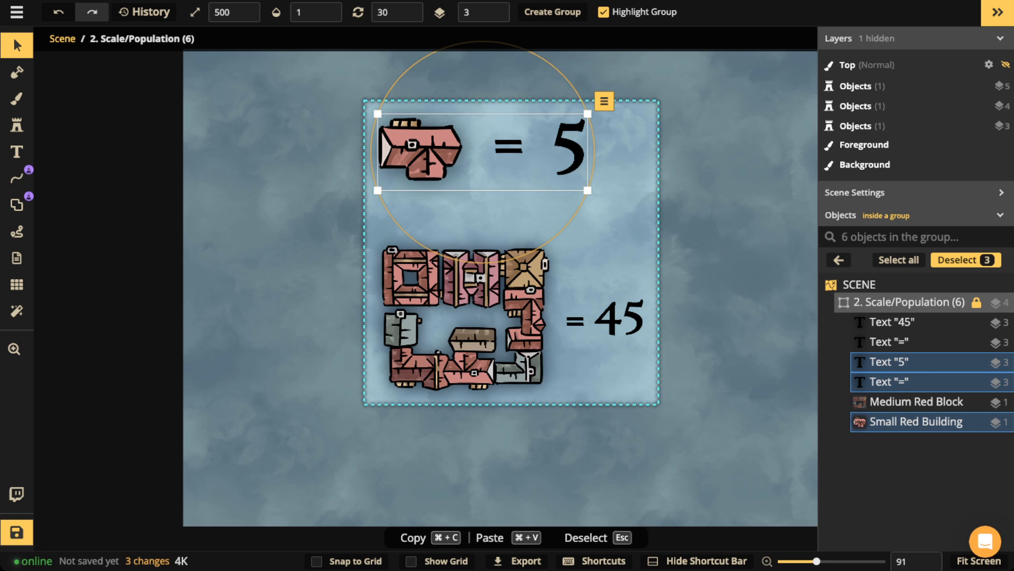
left_click_drag(377, 191, 559, 125)
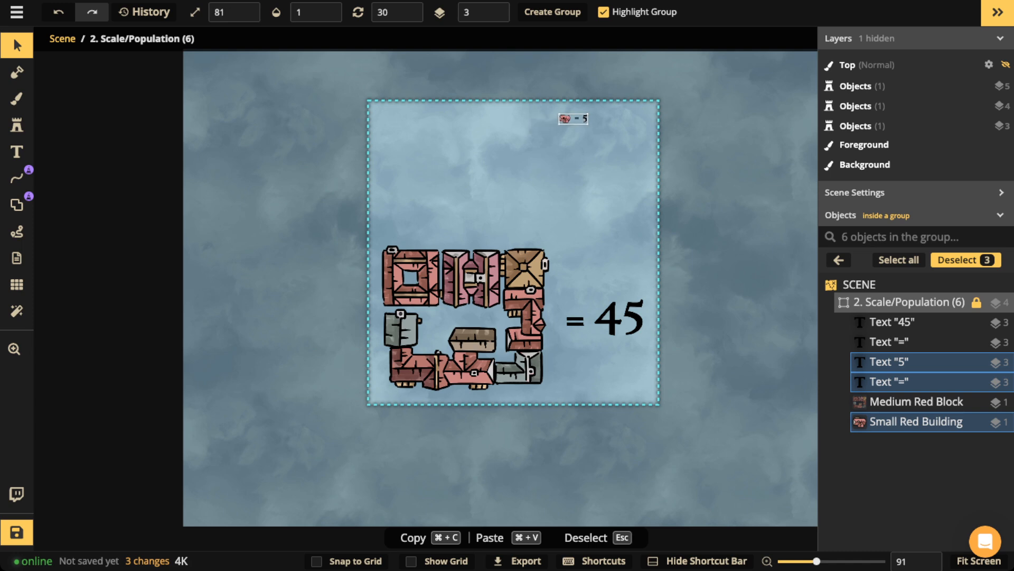
left_click_drag(559, 125, 446, 165)
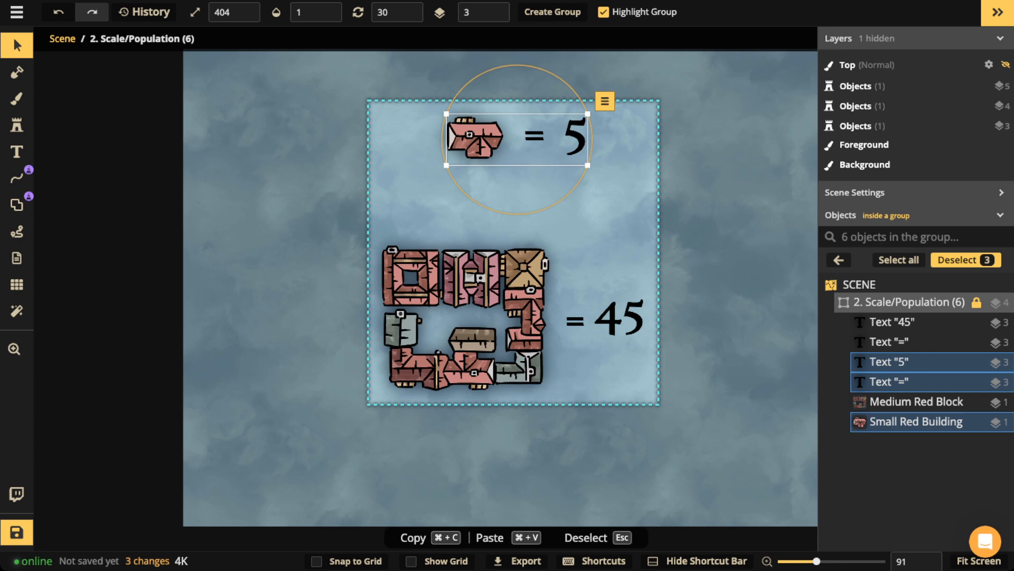
key("Escape")
key("Escape")
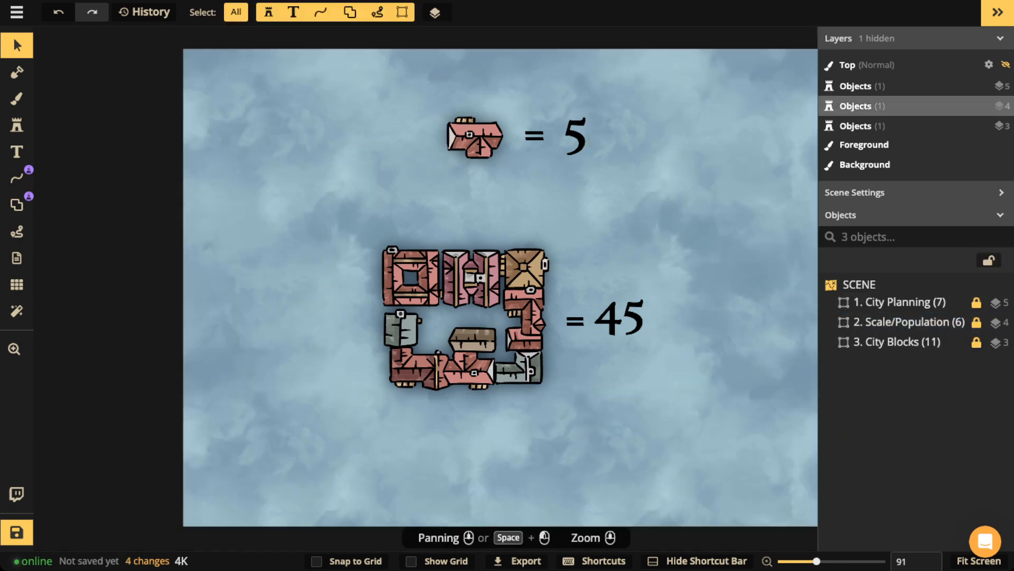
- Hide the Scale/Population group by setting its opacity to 0
left_click(909, 322)
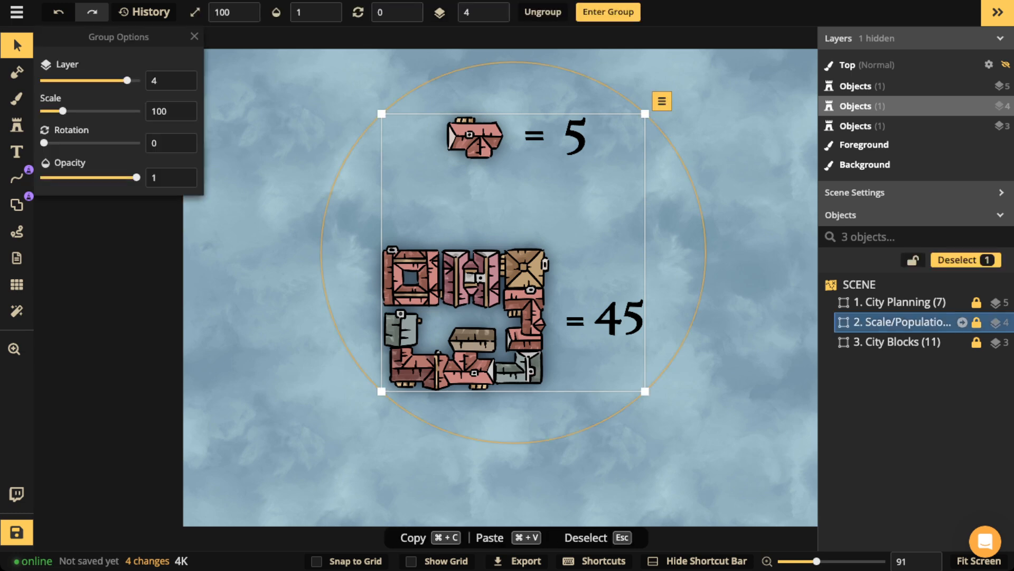
left_click(302, 12)
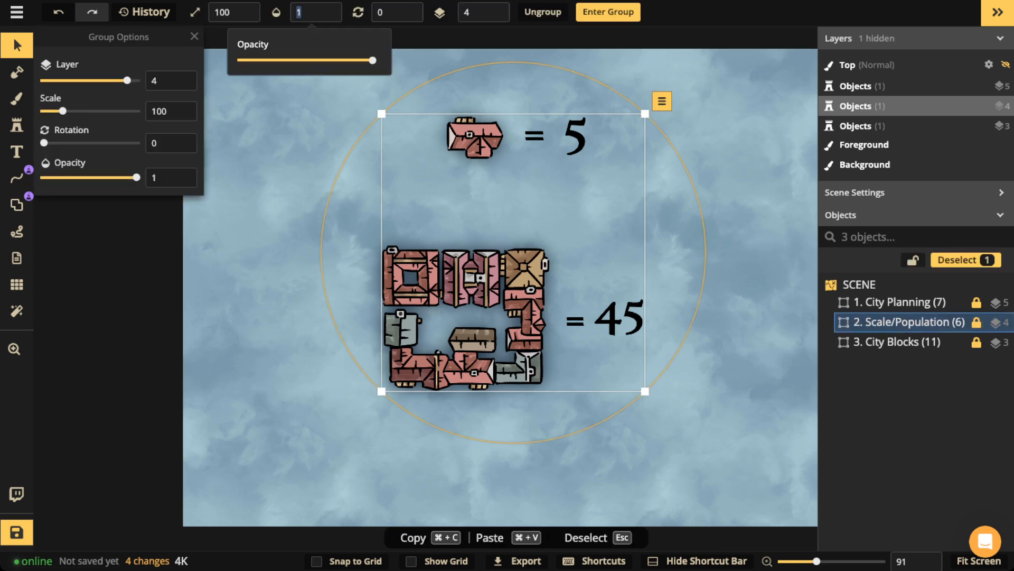
left_click_drag(372, 60, 241, 61)
- Show the City Blocks group at opacity 1 to read its district list, and hide it again at opacity 0
left_click(898, 342)
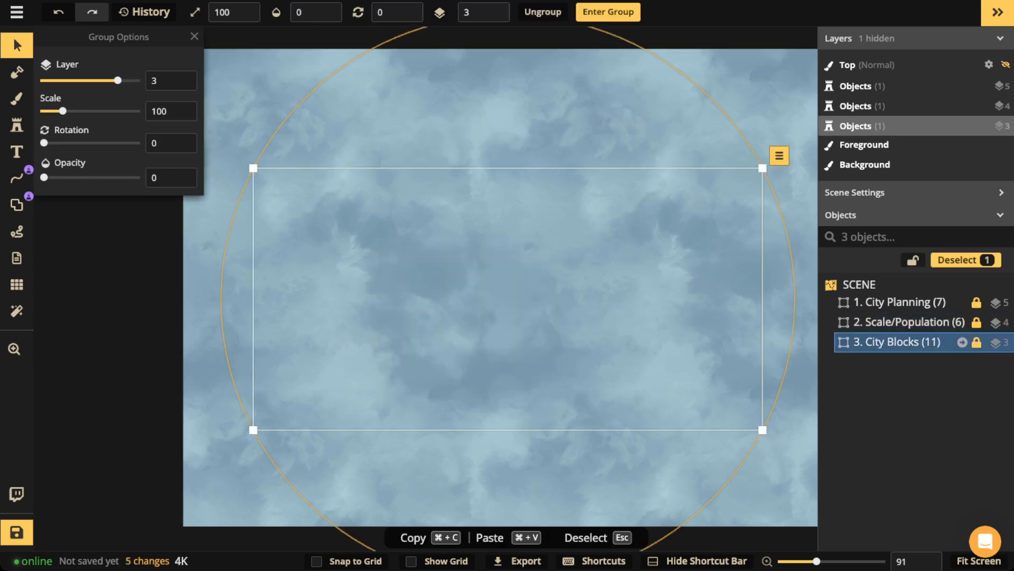
left_click(337, 13)
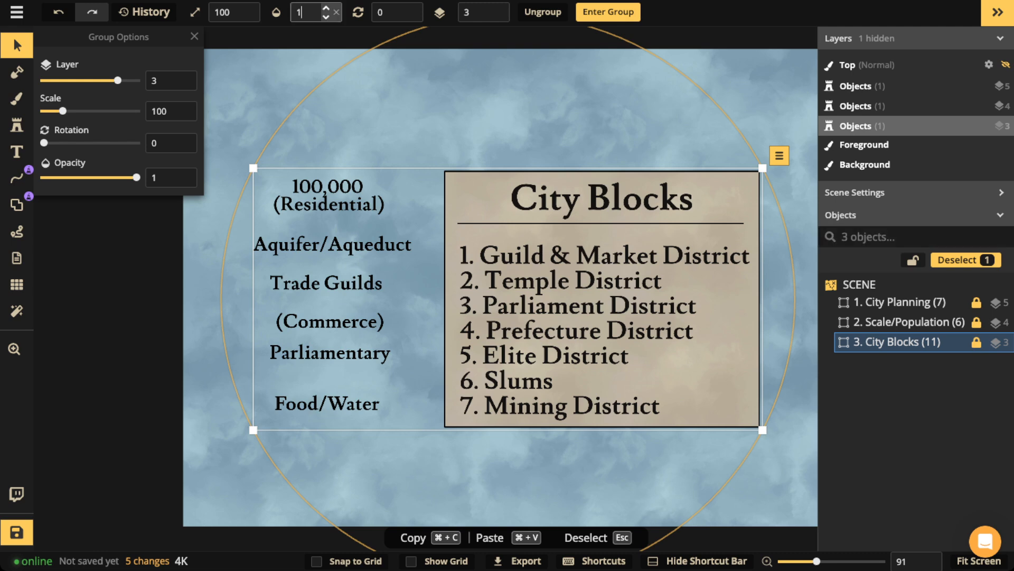
left_click(313, 13)
type("0")
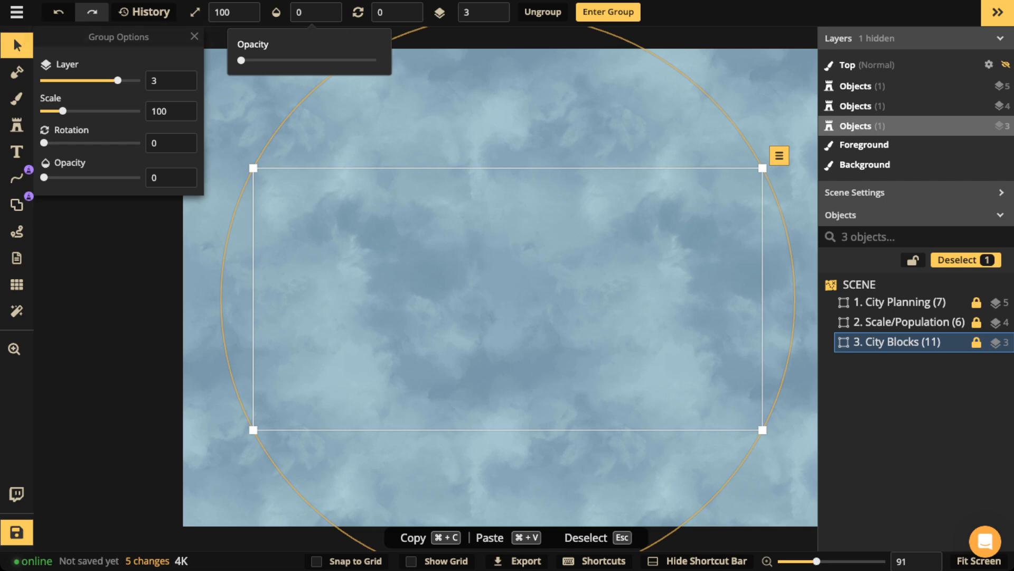
key("Escape")
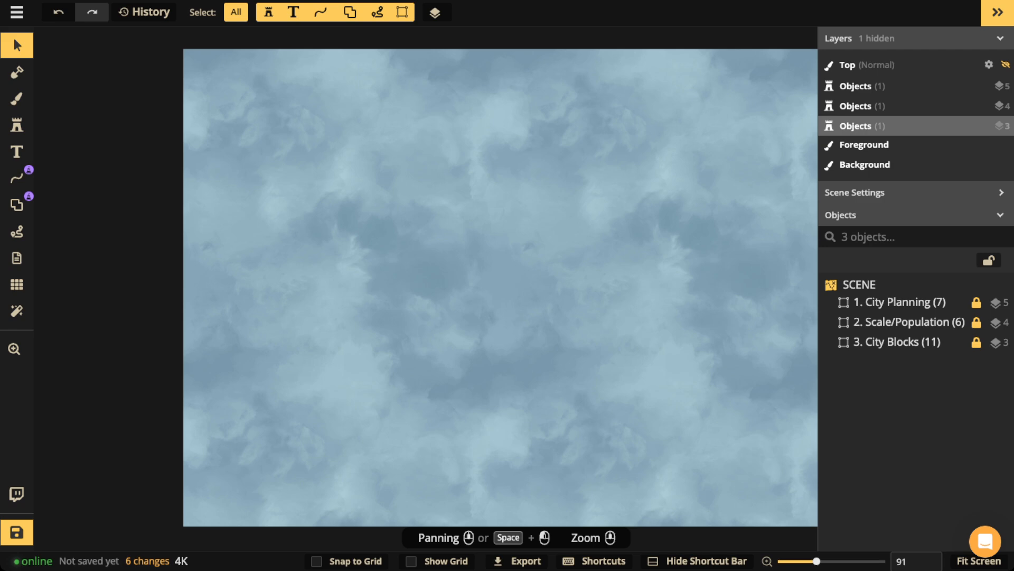
- Set the free-draw line to use a stamp stroke and open the catalog of path stamps
scroll(595, 95, "down", 1)
left_click_drag(594, 95, 512, 104)
left_click(17, 178)
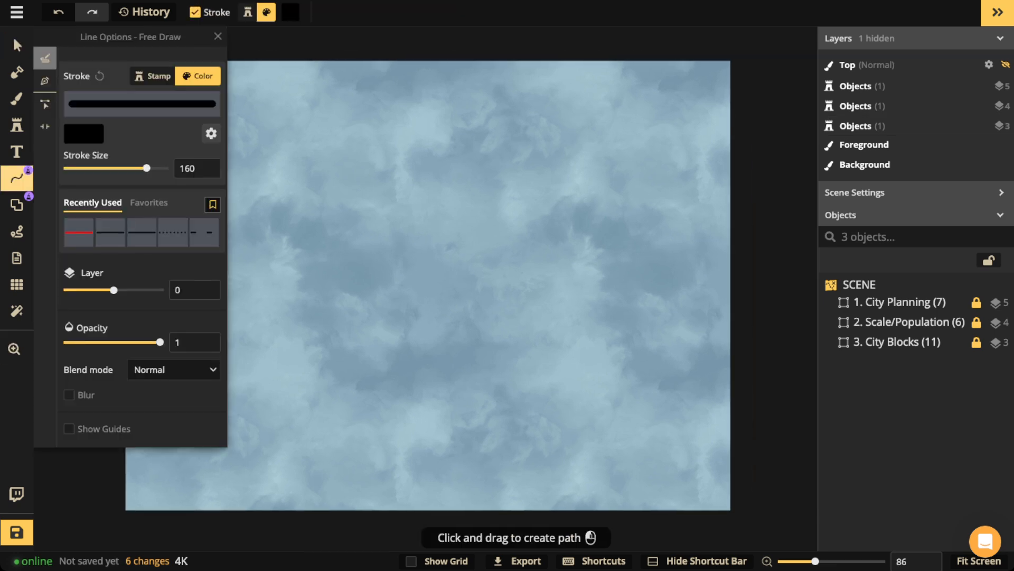
left_click(153, 76)
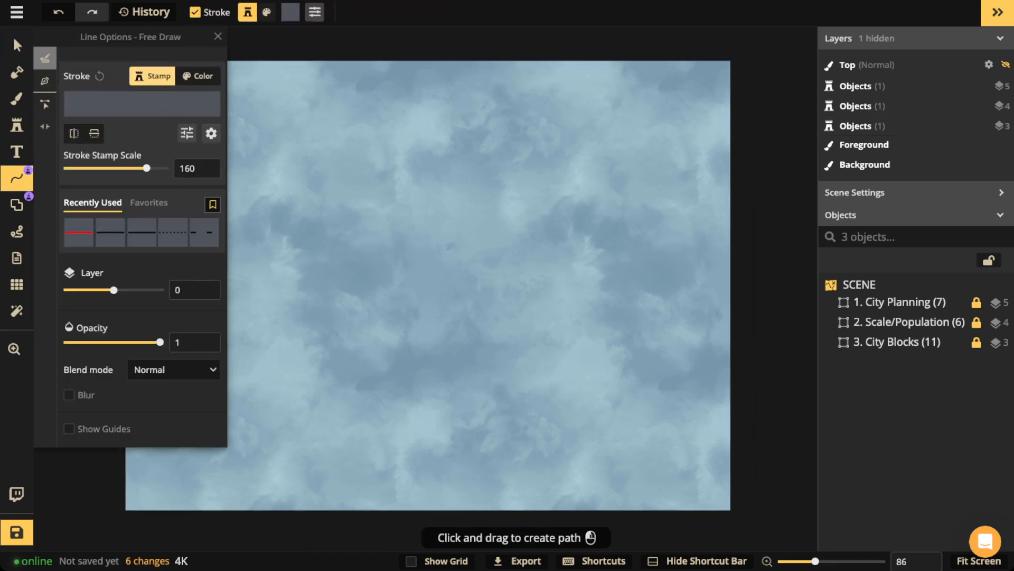
left_click(142, 104)
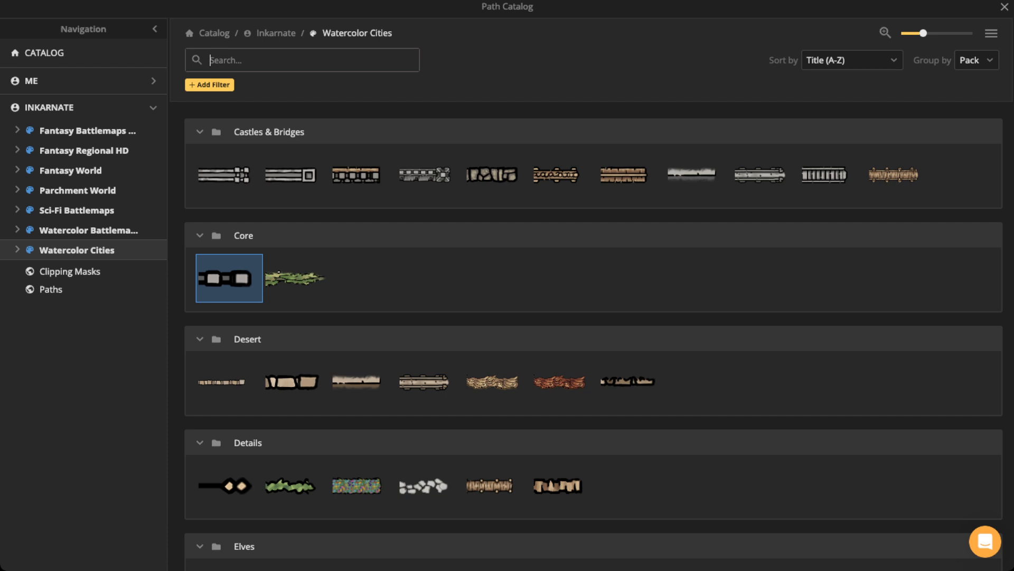
- Search the Watercolor Cities paths for "cliff" and choose Red Cliff from the Desert pack as the stroke stamp
scroll(593, 341, "down", 12)
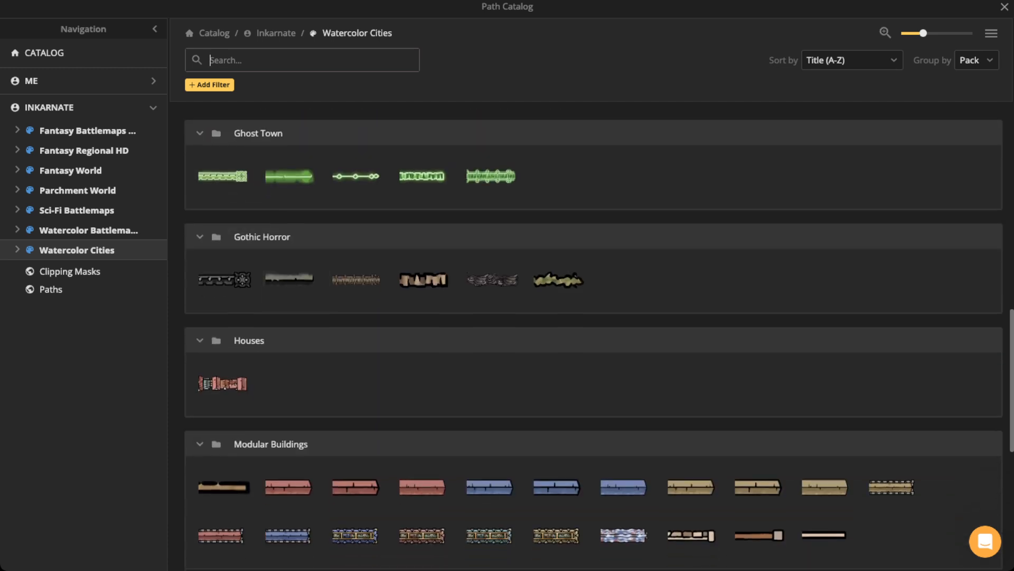
scroll(594, 341, "down", 5)
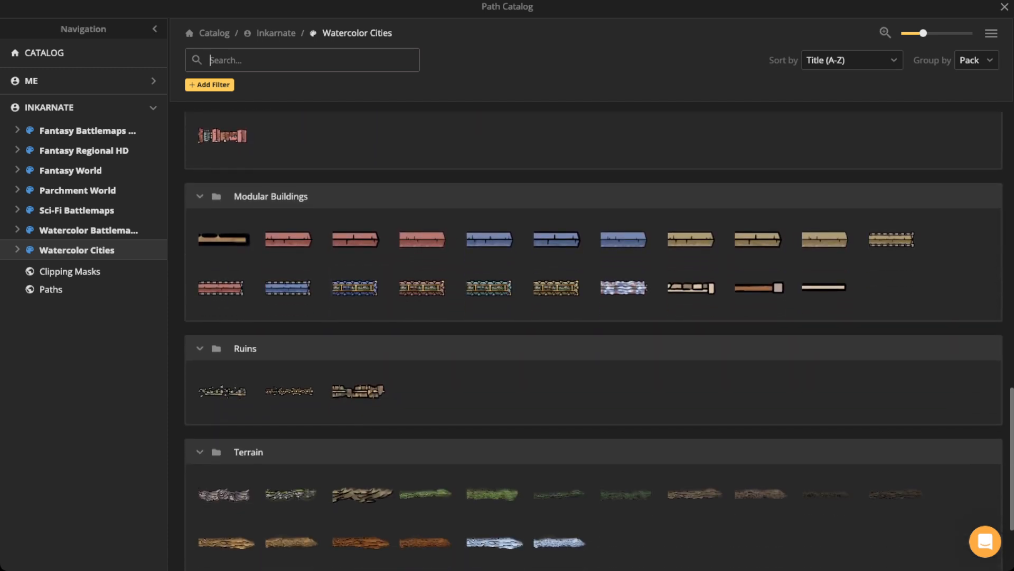
type("cliff")
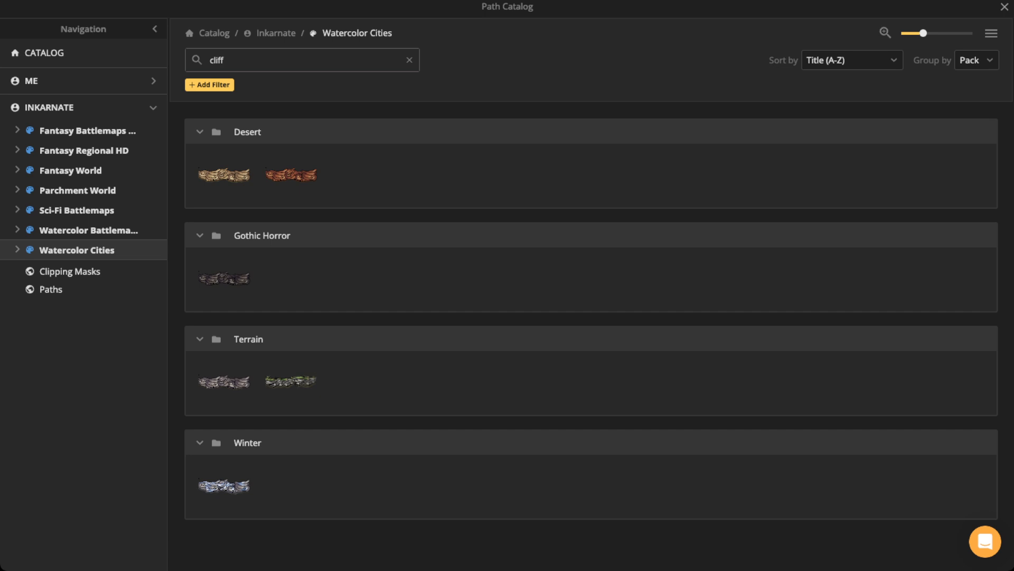
mouse_move(230, 174)
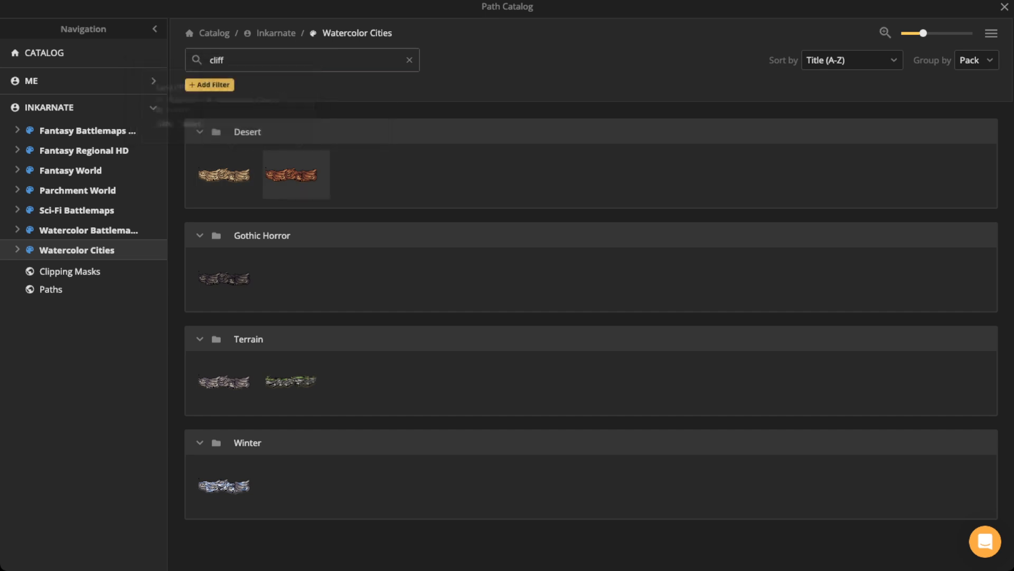
mouse_move(297, 175)
mouse_move(230, 381)
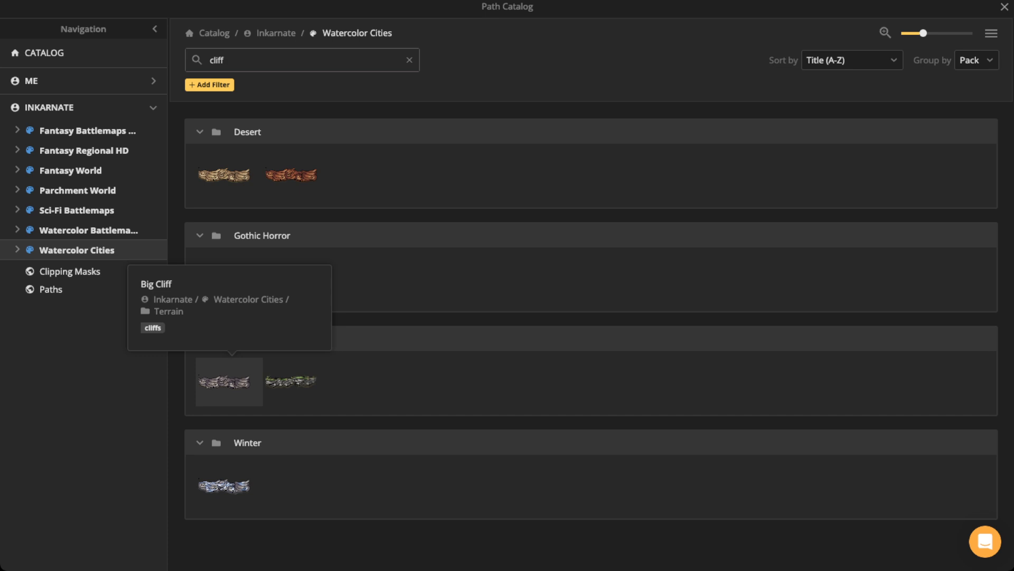
mouse_move(297, 381)
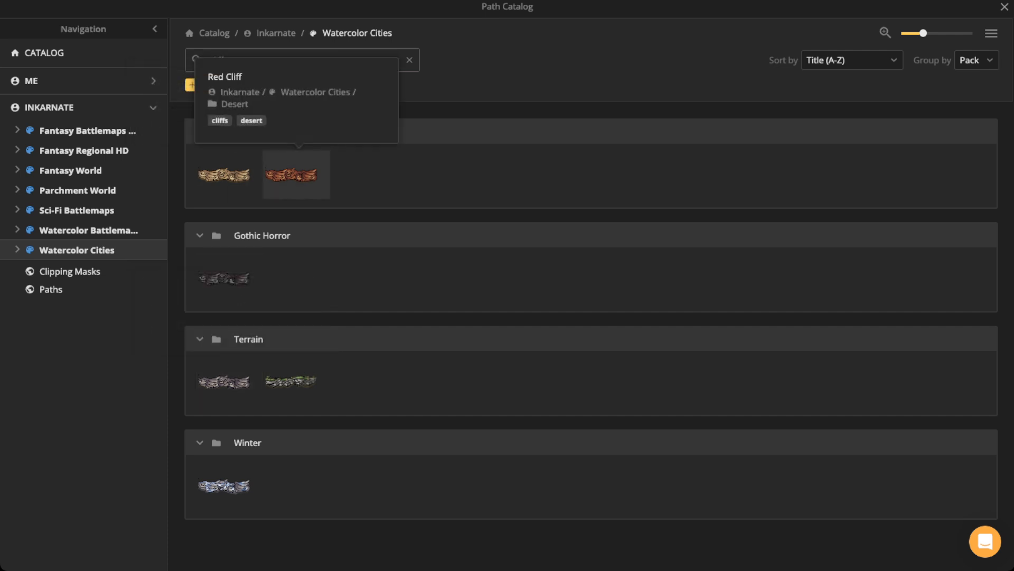
left_click(296, 175)
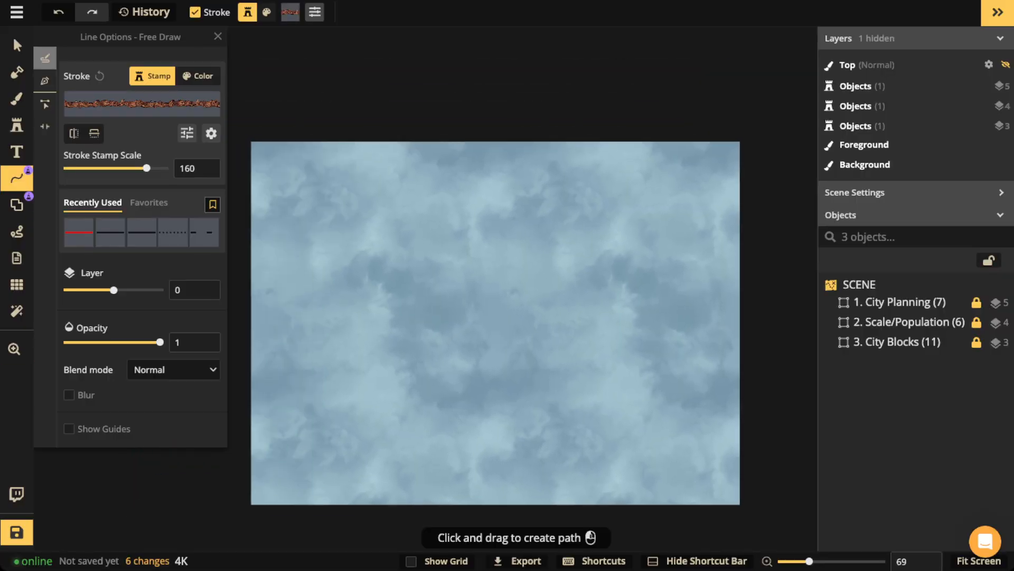
- Draw an S-curved Red Cliff line across the map from the upper right edge to the lower left edge and flip its stamp vertically
left_click(17, 232)
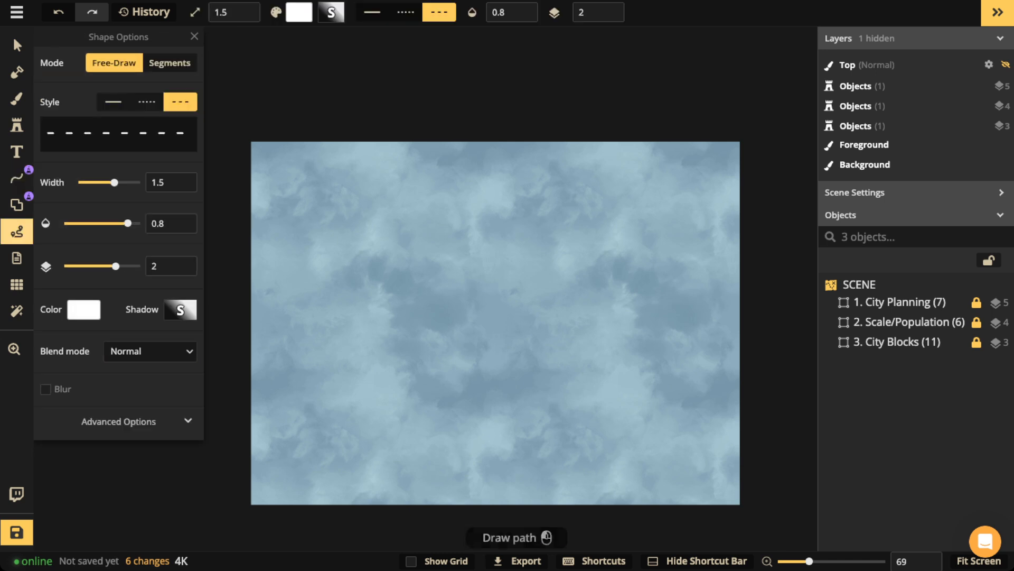
left_click(17, 178)
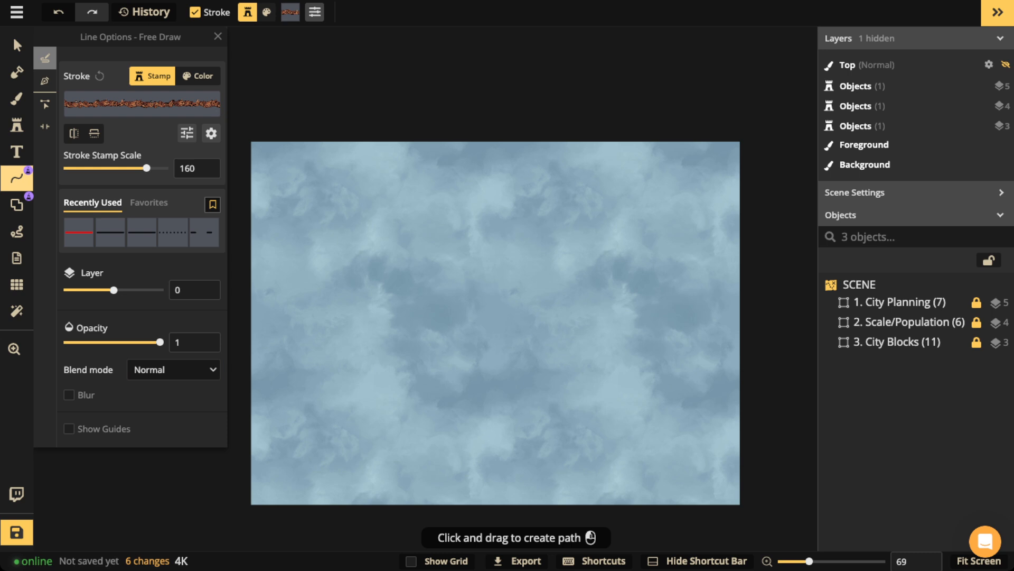
mouse_move(764, 224)
left_mouse_down()
mouse_move(729, 267)
mouse_move(677, 306)
mouse_move(542, 320)
mouse_move(507, 346)
mouse_move(454, 419)
mouse_move(333, 460)
mouse_move(236, 467)
mouse_move(201, 483)
left_mouse_up()
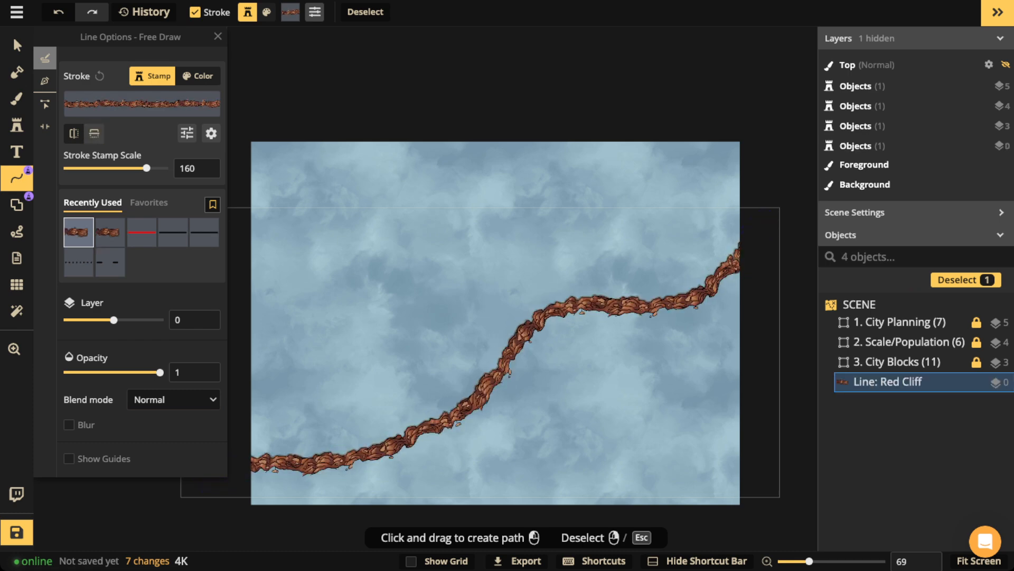
left_click(94, 133)
left_click(94, 133)
left_click(95, 134)
- Examine the flipped Red Cliff line up close along its whole length and against the full map
scroll(370, 447, "up", 3)
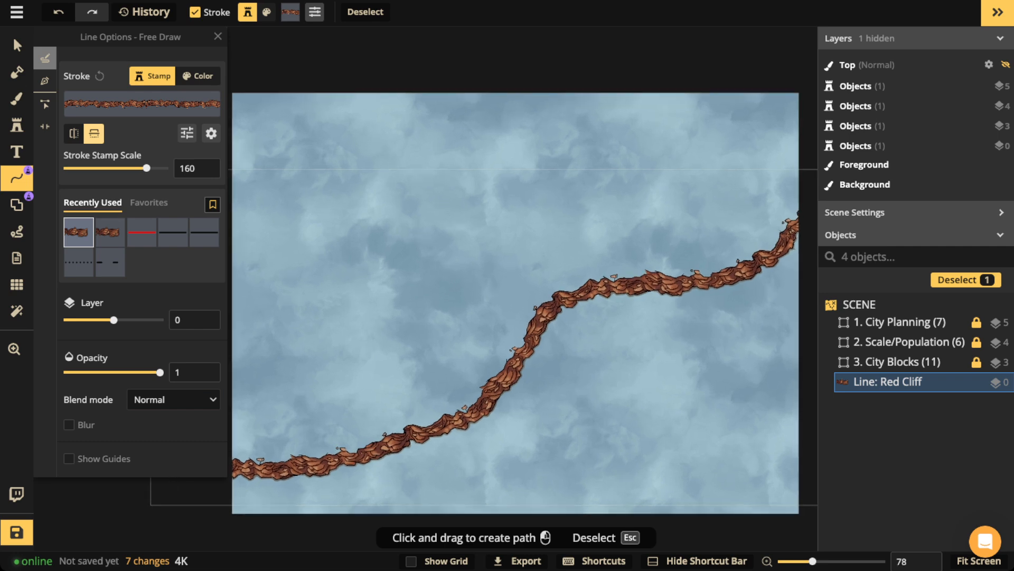
scroll(364, 436, "up", 3)
left_click(17, 46)
scroll(355, 448, "up", 5)
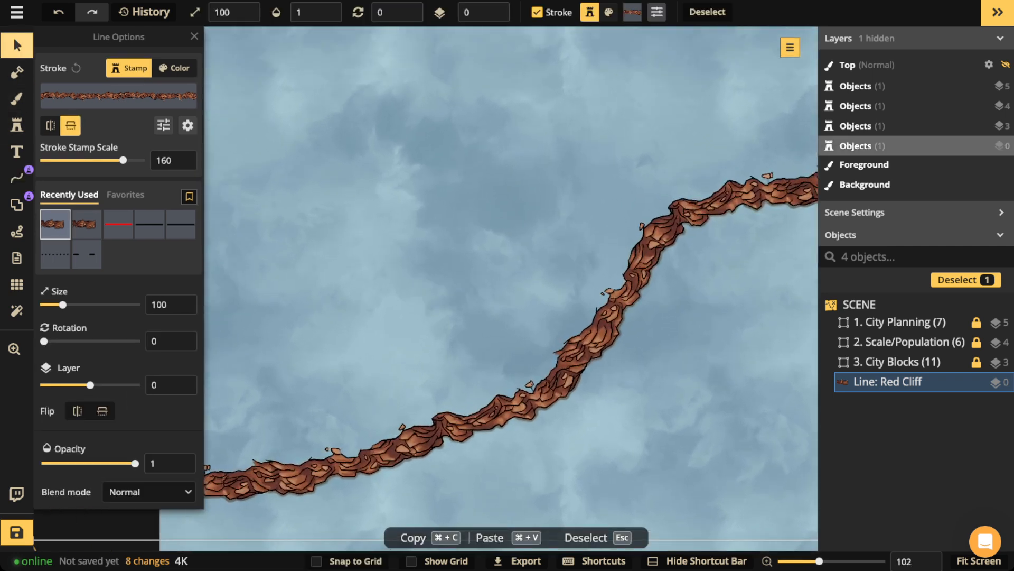
scroll(534, 430, "up", 8)
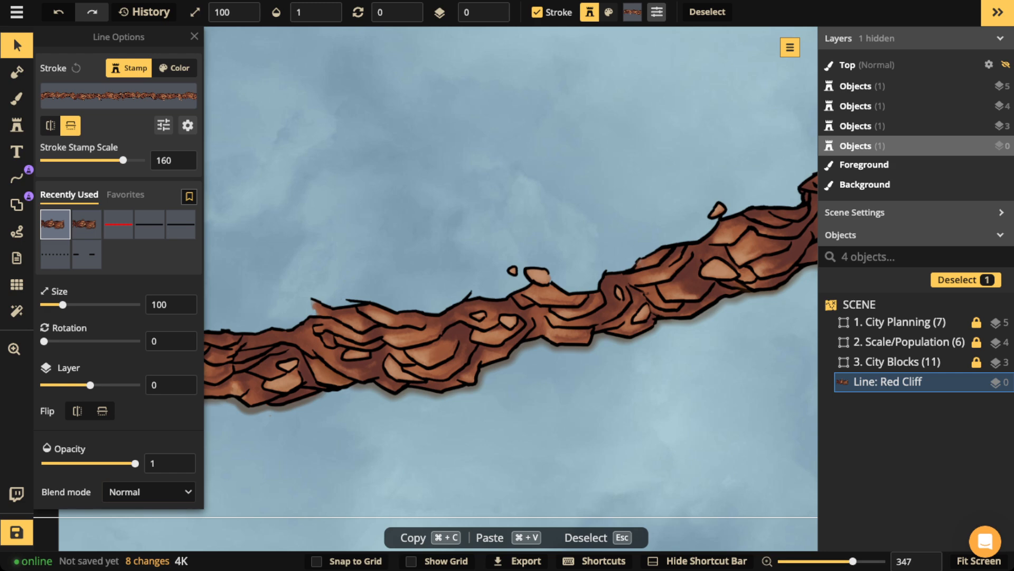
key("space")
left_click_drag(660, 212, 447, 311)
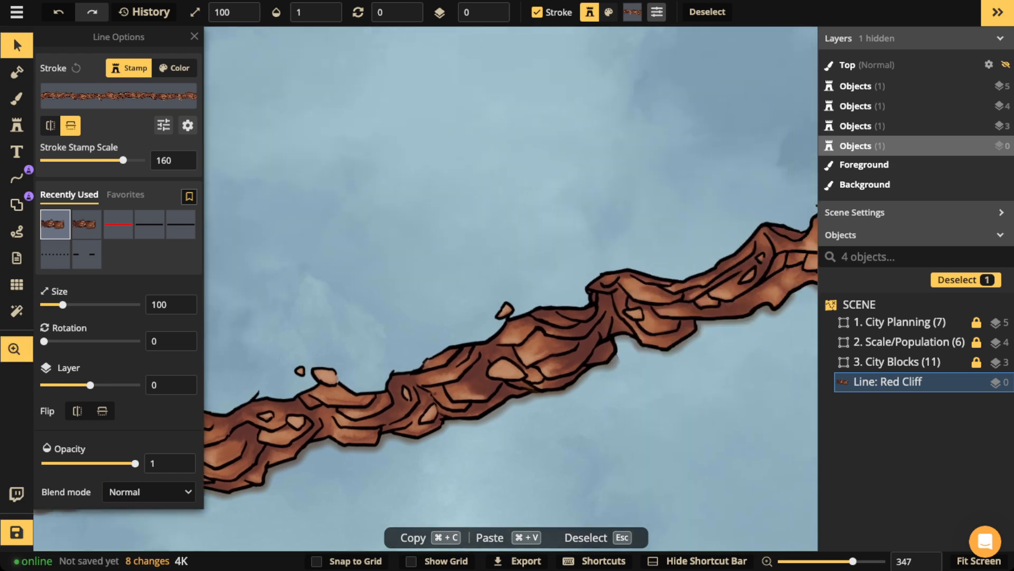
left_click_drag(714, 185, 349, 350)
left_click_drag(608, 174, 449, 407)
left_click_drag(592, 211, 449, 380)
left_click_drag(755, 237, 280, 294)
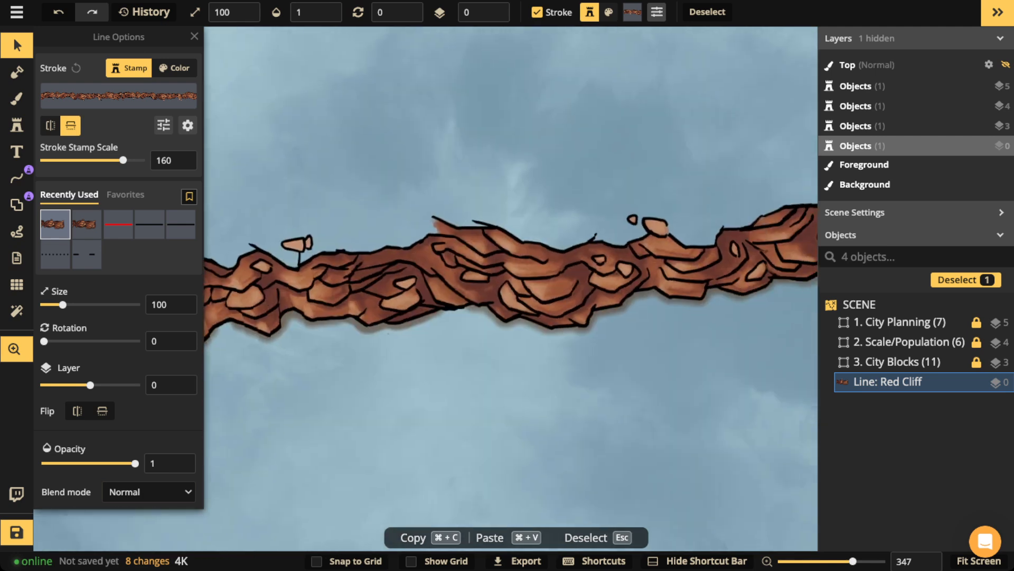
left_click_drag(634, 317, 425, 219)
left_click_drag(634, 211, 399, 411)
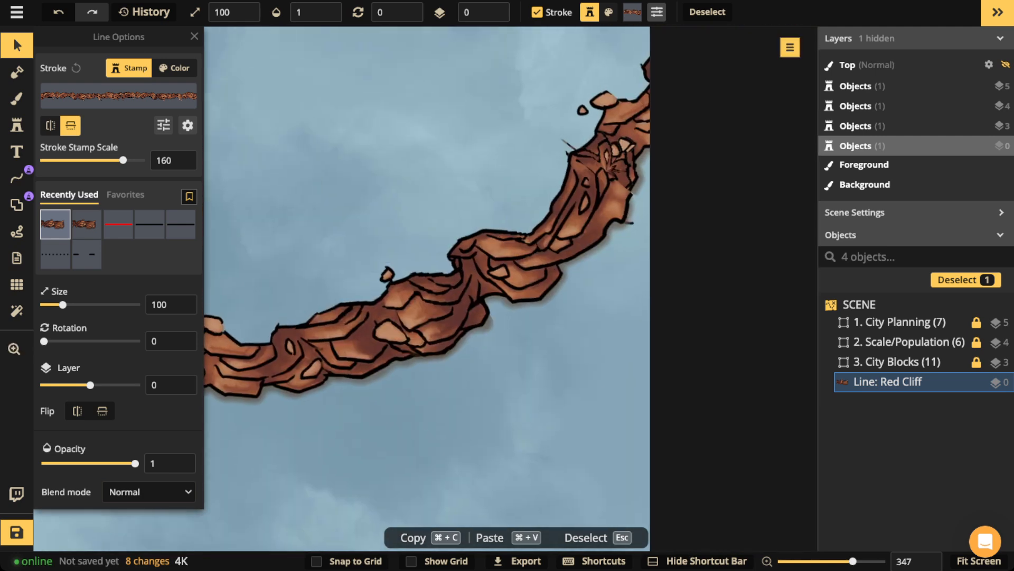
scroll(323, 334, "down", 5)
key("space")
left_click_drag(323, 334, 522, 228)
left_click_drag(423, 296, 628, 308)
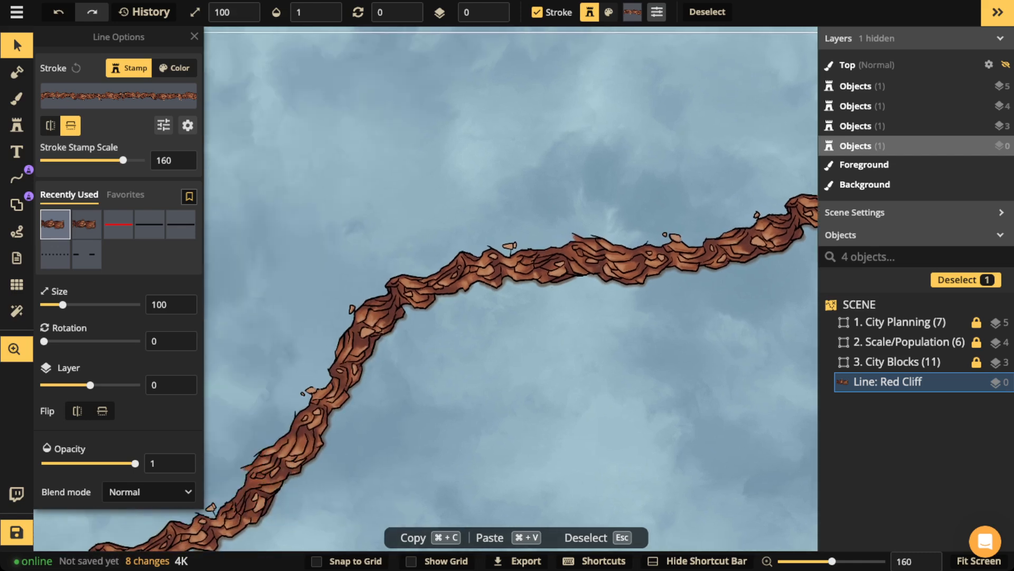
scroll(523, 267, "down", 5)
key("space")
left_click_drag(523, 267, 644, 260)
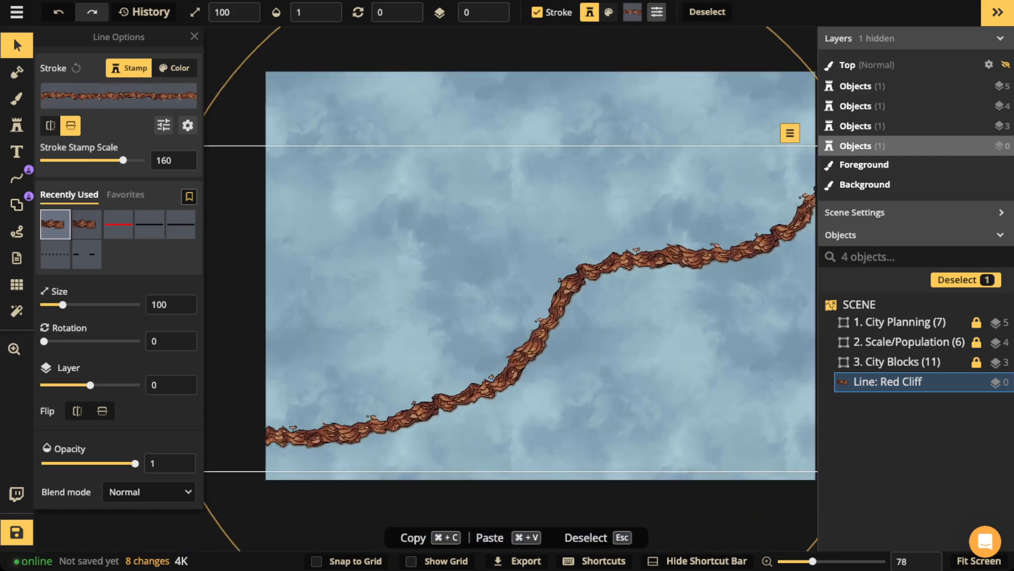
left_click(17, 46)
scroll(504, 264, "down", 3)
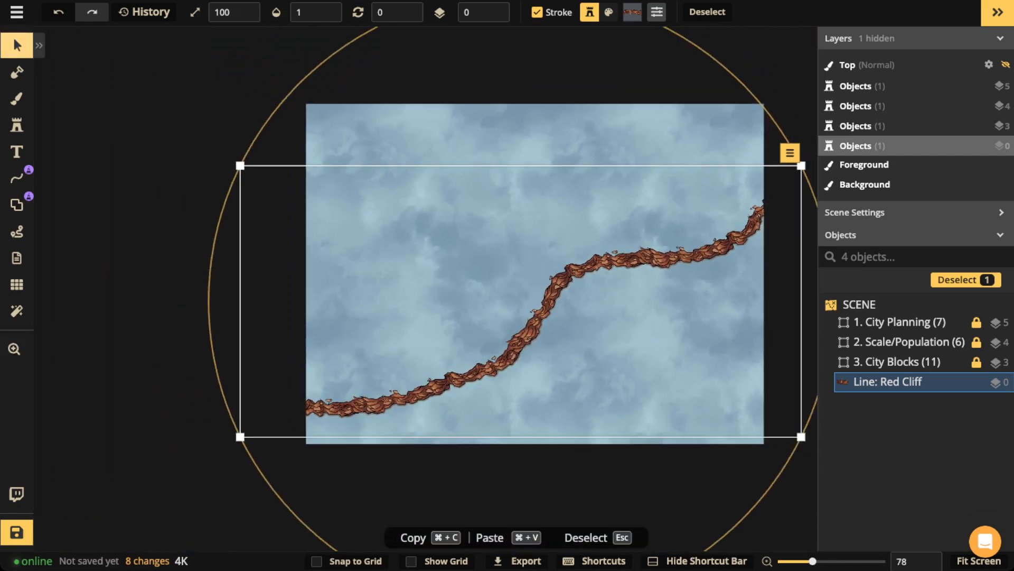
- Set the cliff line's stroke stamp scale to 198 and change its stamp to Big Cliff from the Terrain pack
key("space")
left_click_drag(504, 264, 503, 270)
left_click_drag(531, 316, 531, 314)
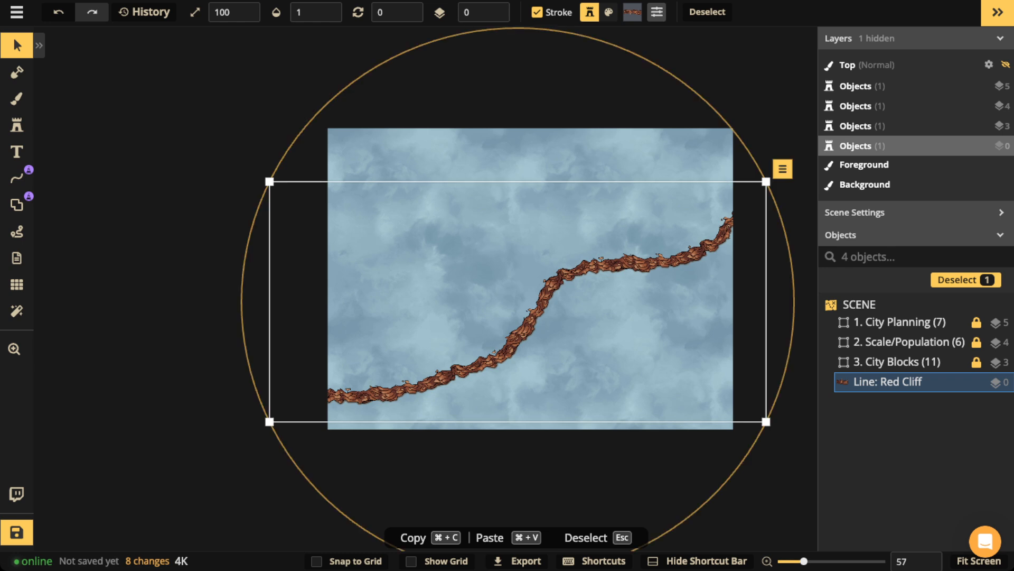
left_click(18, 45)
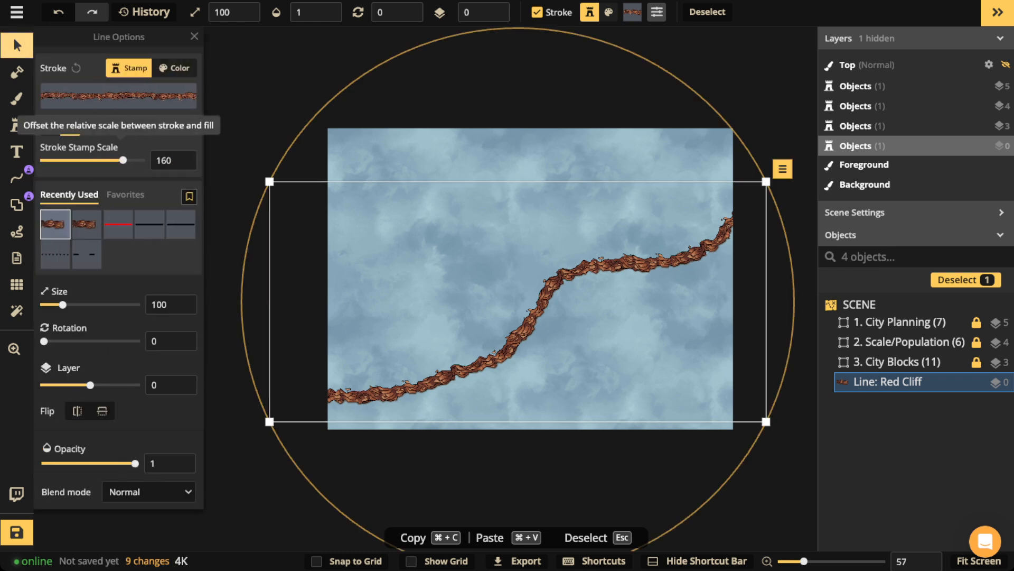
left_click_drag(123, 160, 126, 160)
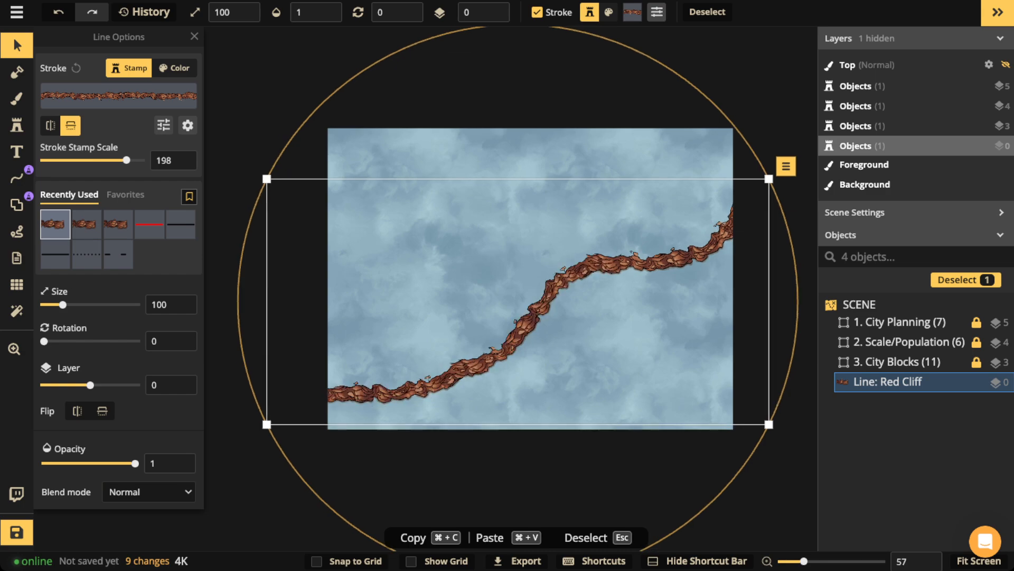
left_click(118, 96)
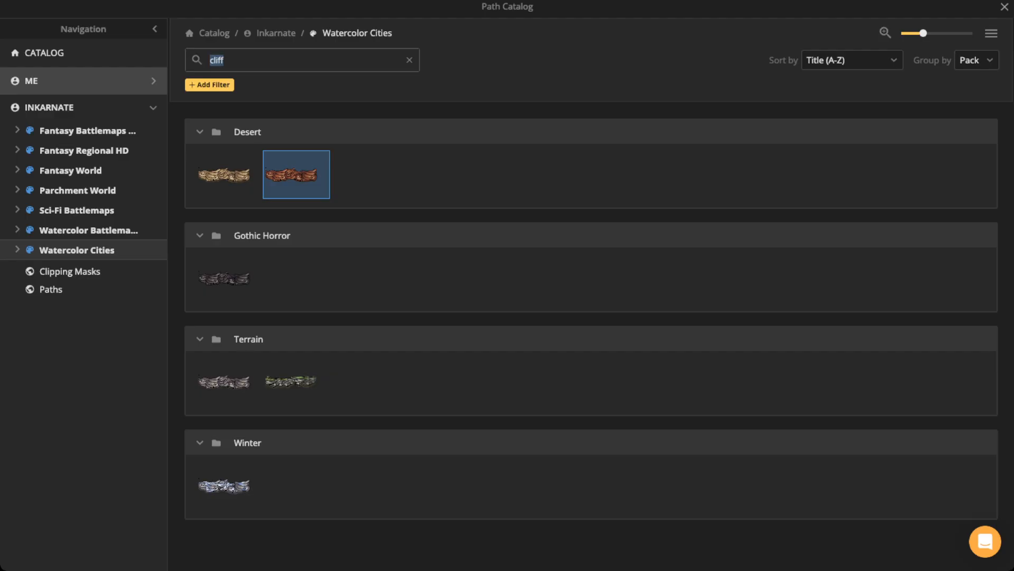
left_click(229, 382)
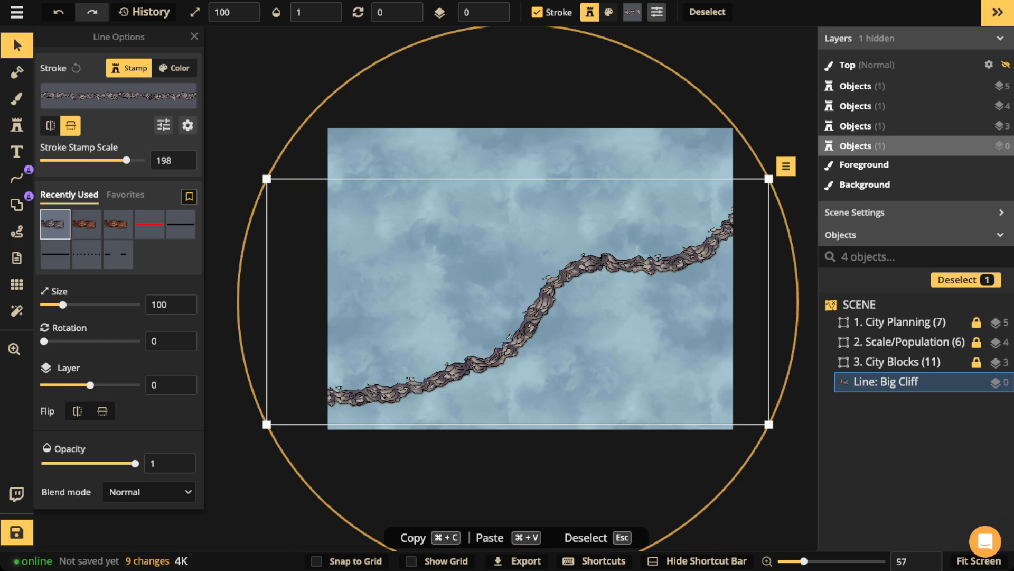
- Search the Watercolor Cities paths for "hill", clear the search and browse the path packs
left_click(118, 96)
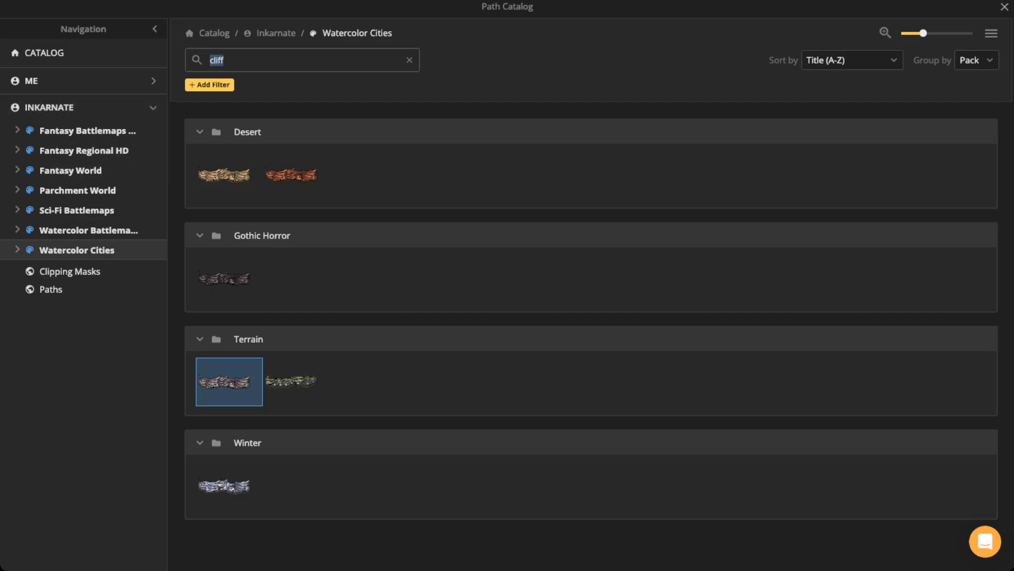
type("hill")
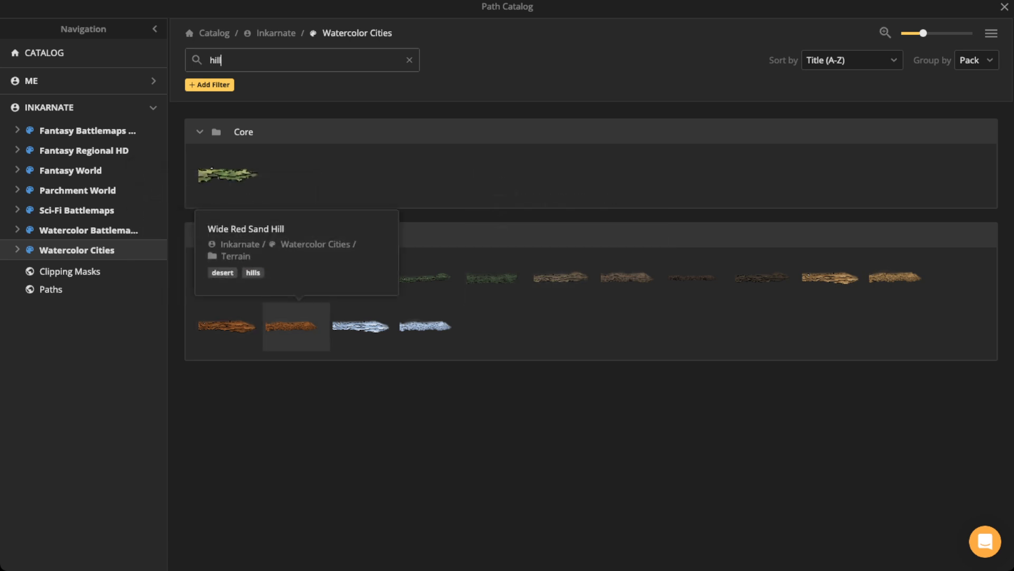
left_click(409, 60)
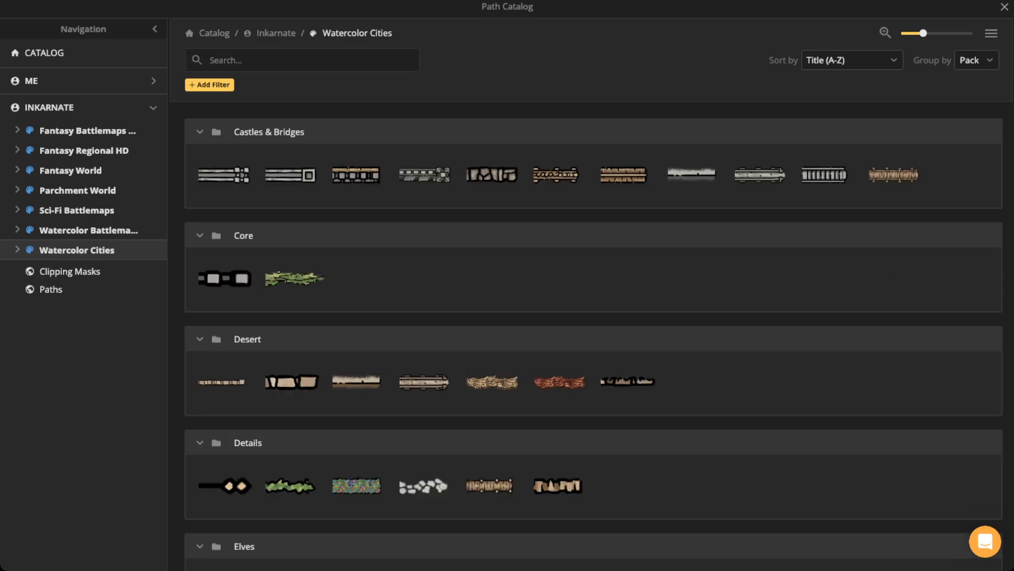
scroll(322, 380, "down", 3)
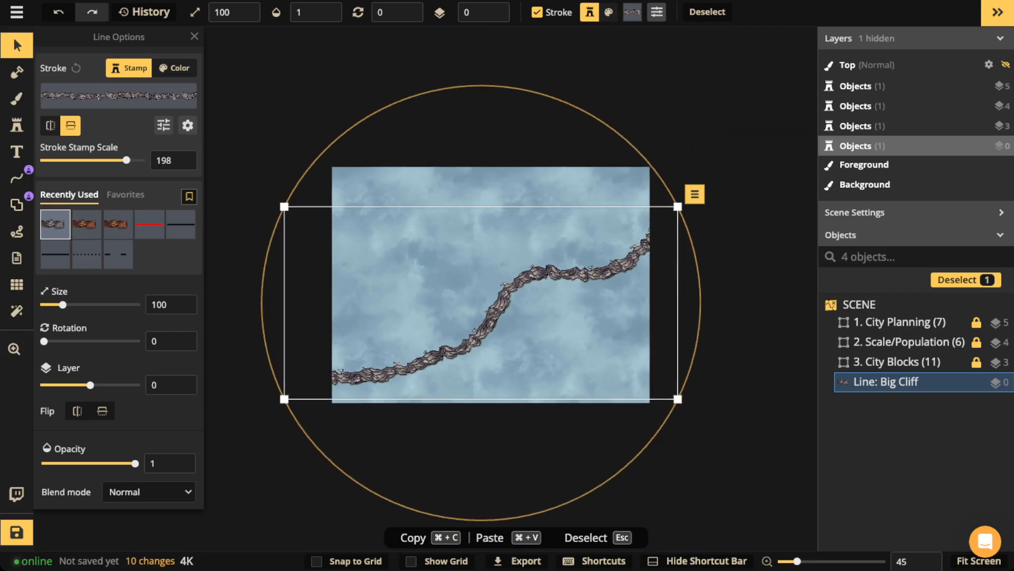
- Move the Big Cliff line slightly down across the map
left_click(17, 46)
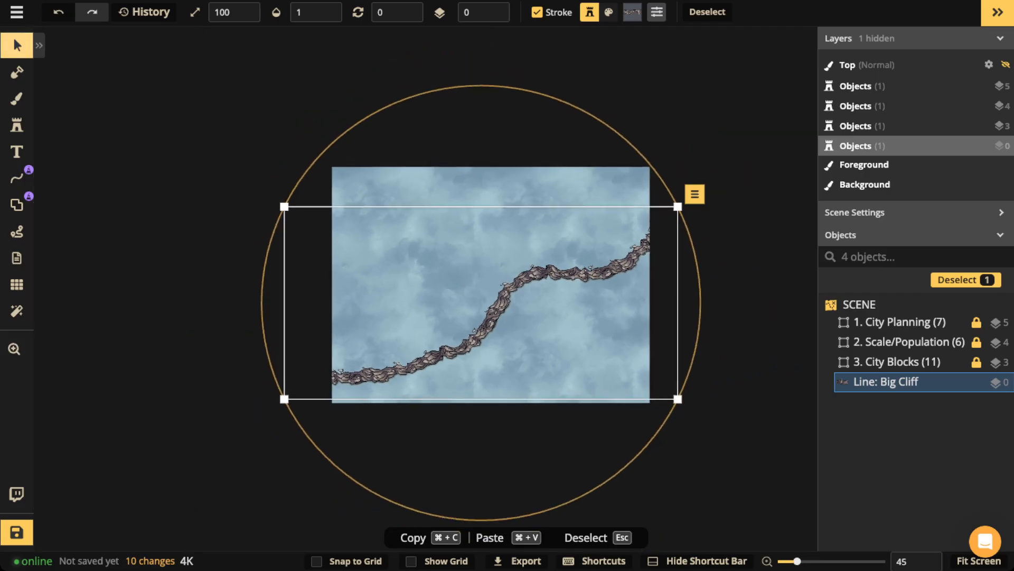
left_click_drag(492, 318, 494, 324)
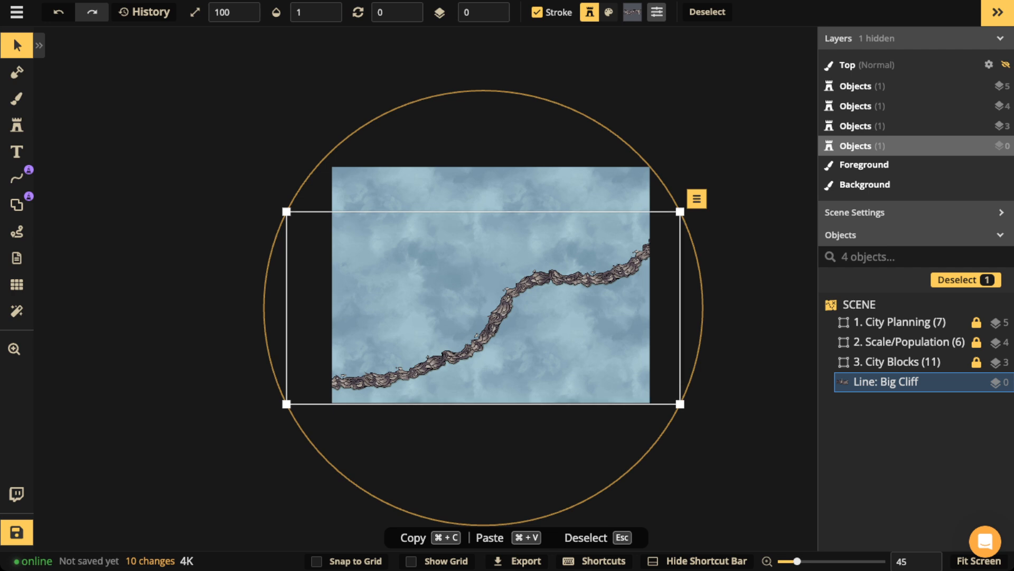
scroll(406, 260, "up", 3)
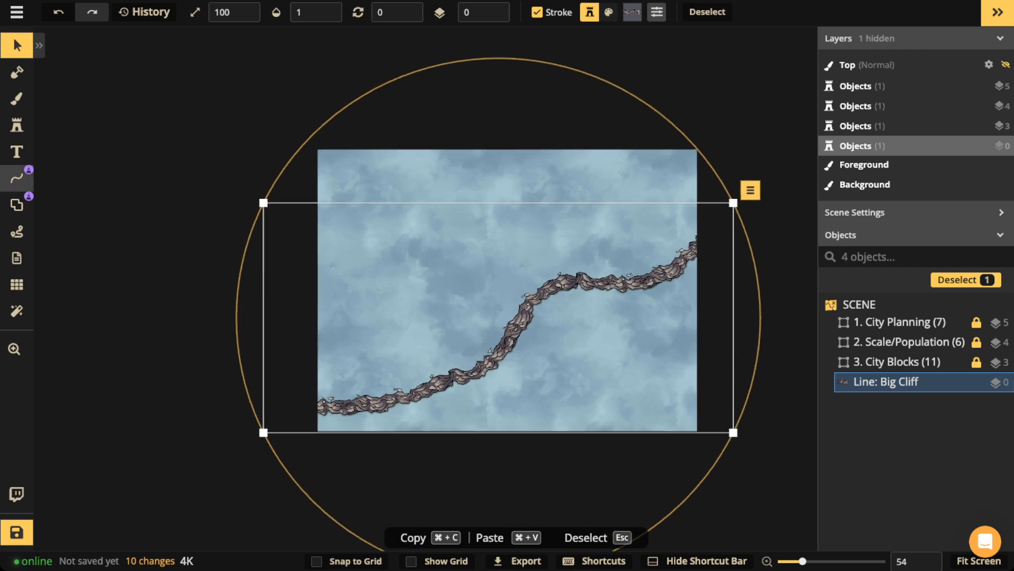
- Switch the line stroke to plain red #ff0000 and outline a circle in the map's upper left area and a loop across its upper right corner
left_click(17, 178)
left_click(172, 232)
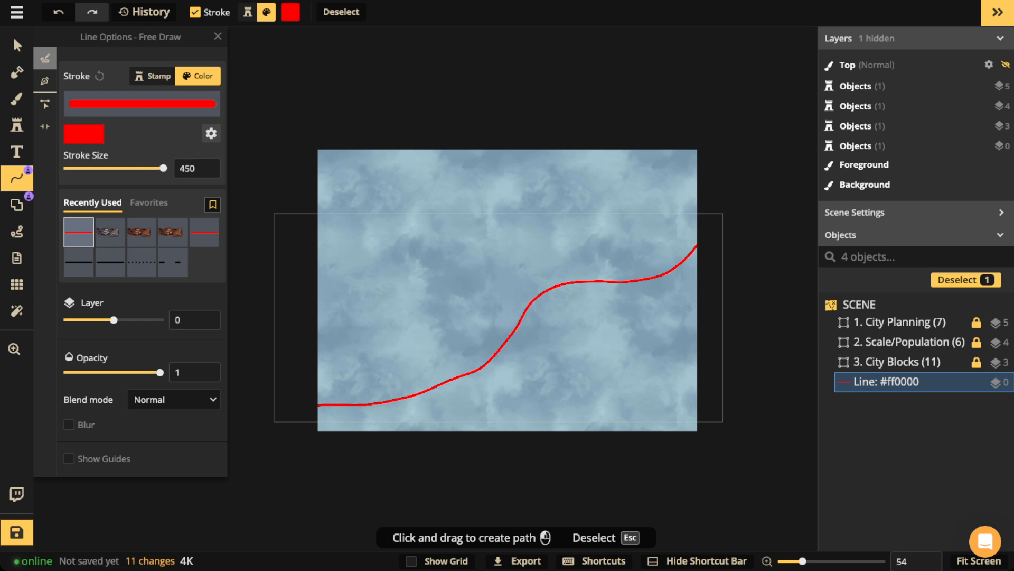
key("Escape")
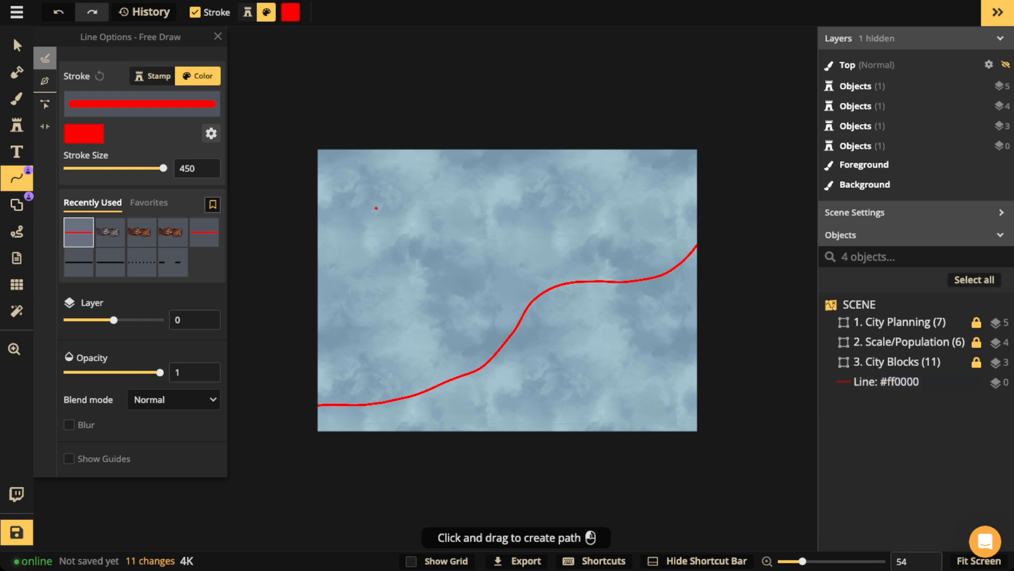
mouse_move(376, 208)
left_mouse_down()
mouse_move(371, 266)
mouse_move(408, 228)
mouse_move(377, 208)
left_mouse_up()
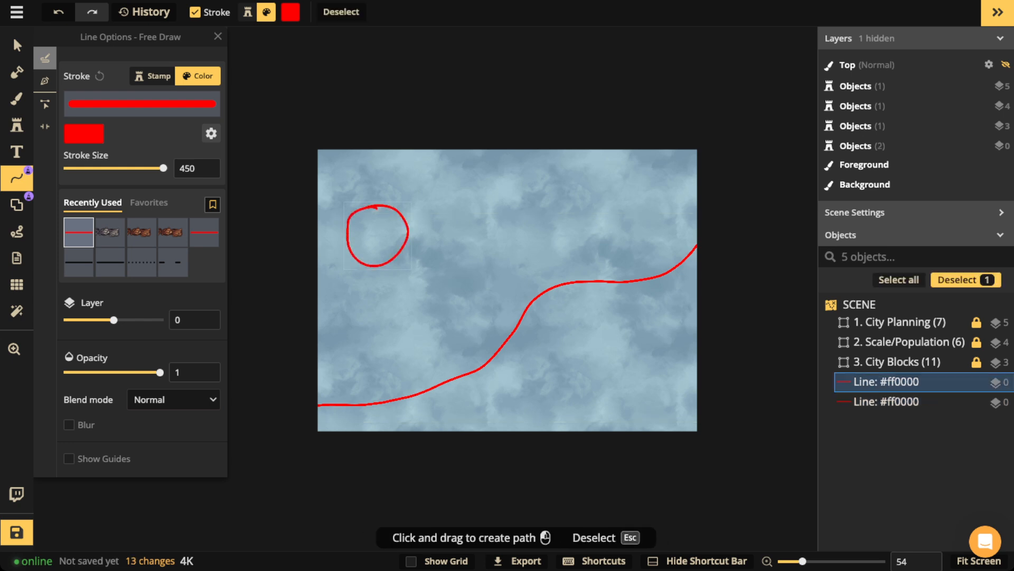
key("Escape")
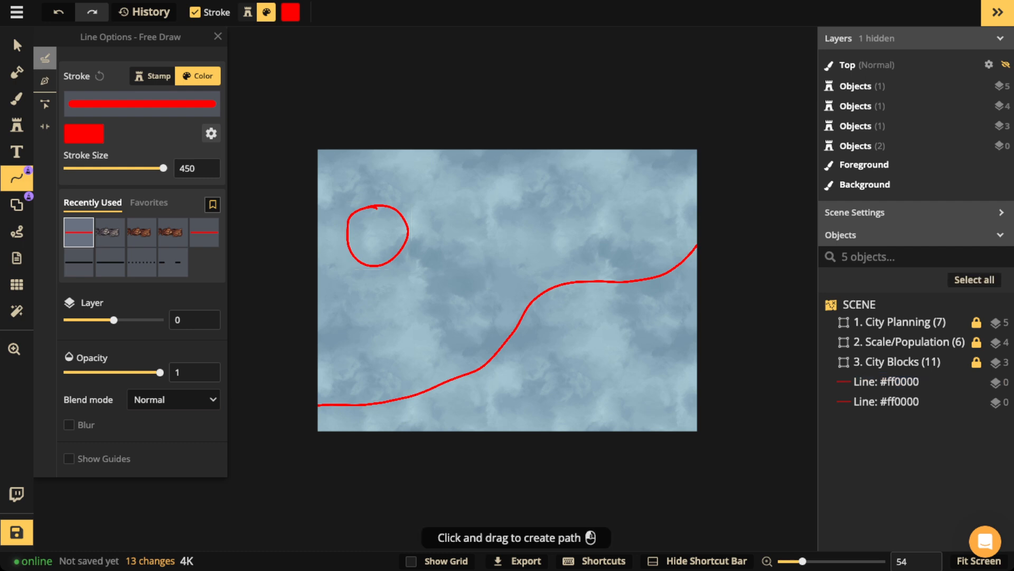
mouse_move(615, 147)
left_mouse_down()
mouse_move(574, 204)
mouse_move(686, 182)
mouse_move(705, 154)
left_mouse_up()
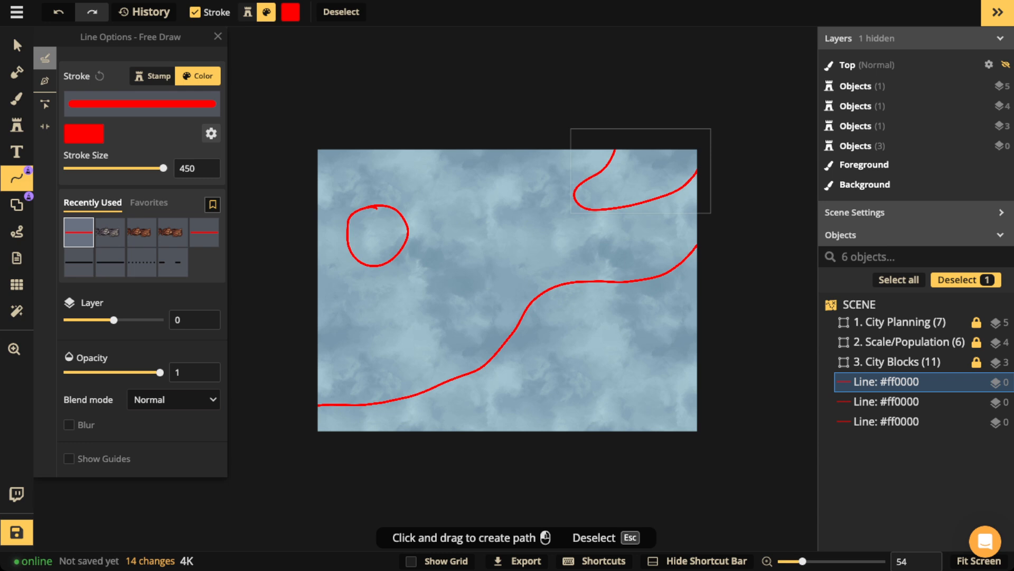
- Shift the red circle slightly left and restore the recently used Big Cliff stamp on the long line crossing the map
left_click(17, 45)
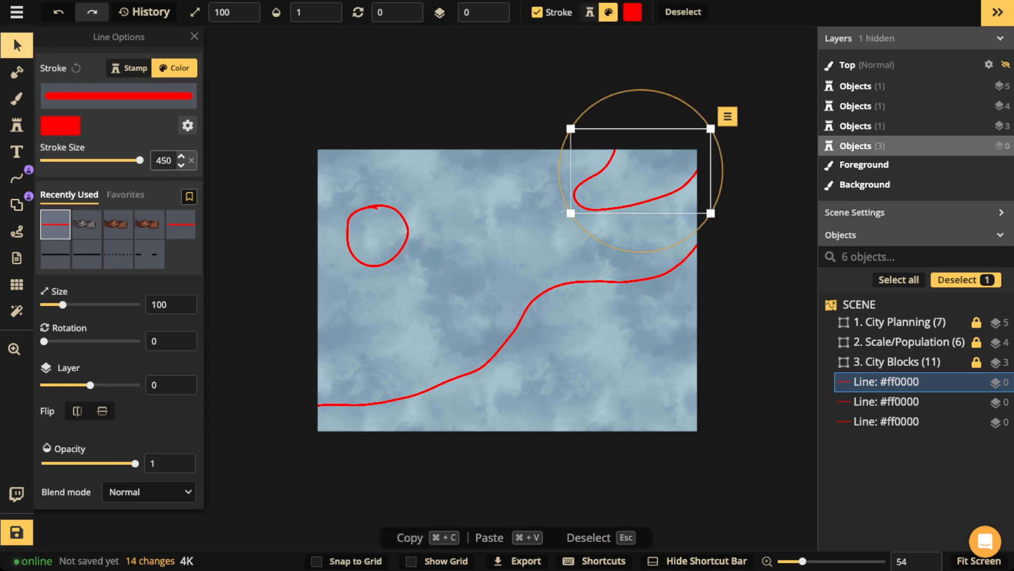
left_click_drag(378, 236, 368, 234)
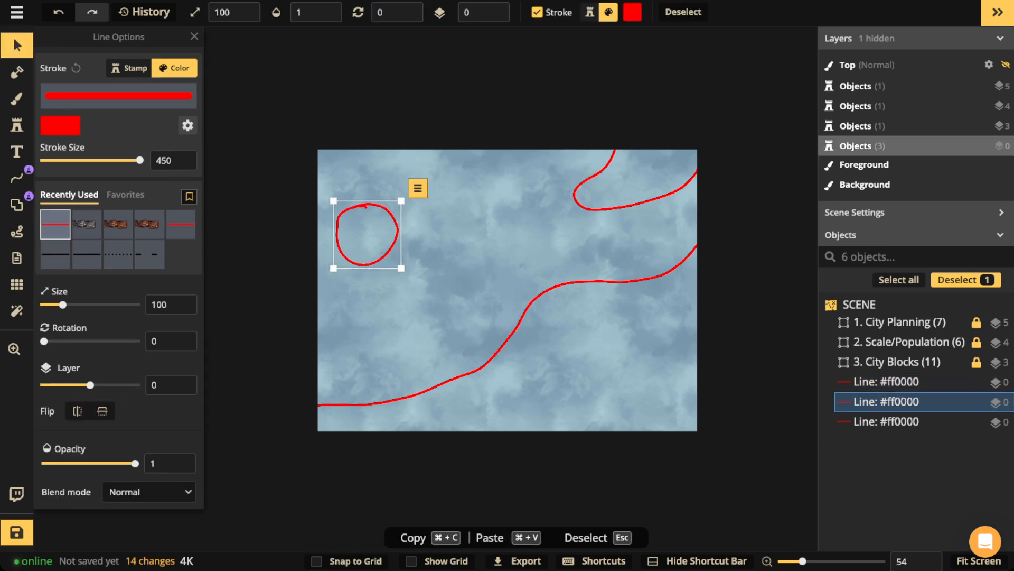
left_click(623, 205)
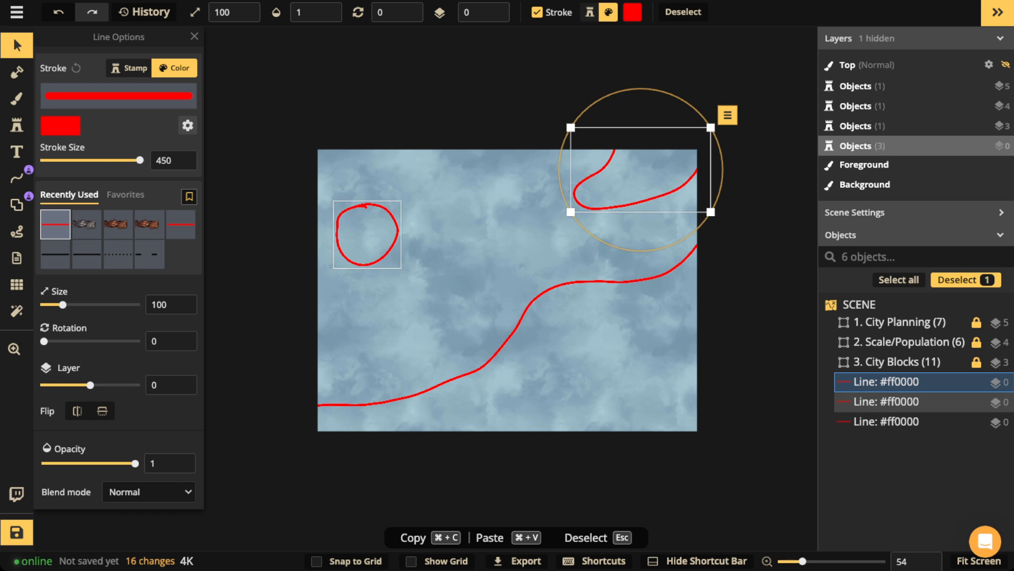
left_click(270, 407)
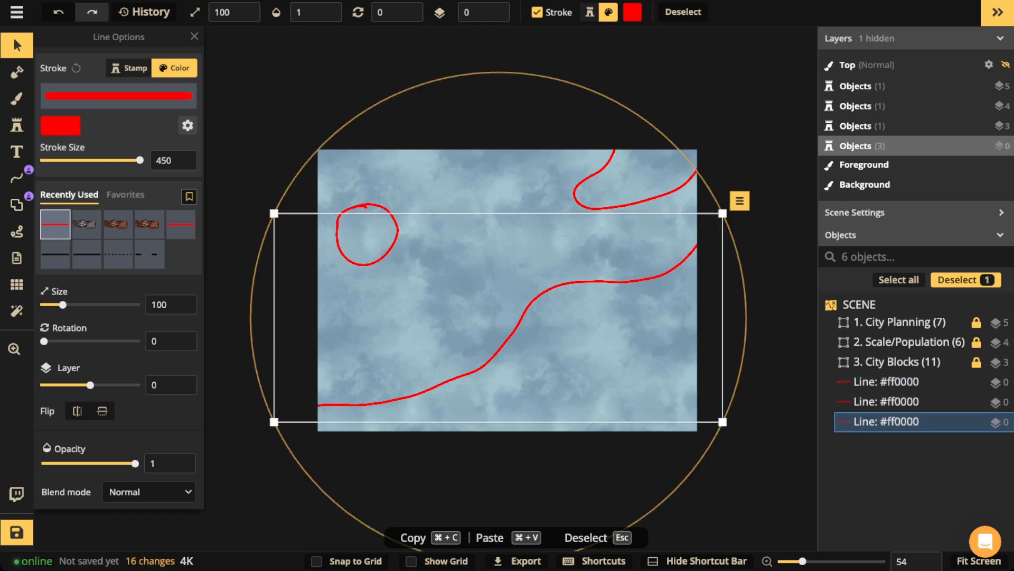
left_click(87, 224)
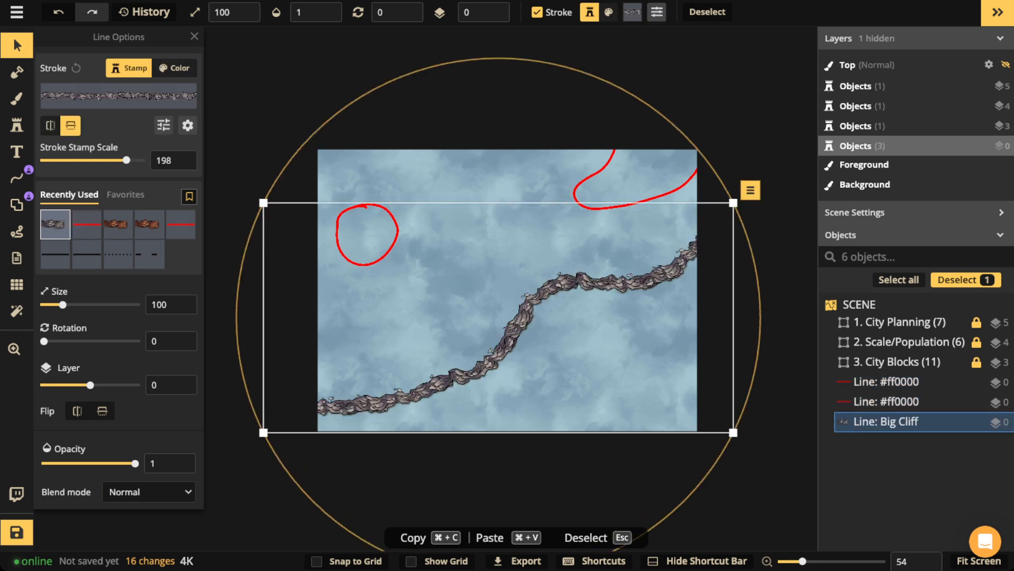
- Duplicate the Big Cliff line, place the copy just above the original to thicken the cliff, and flip its stamp horizontally as well
key("super+c")
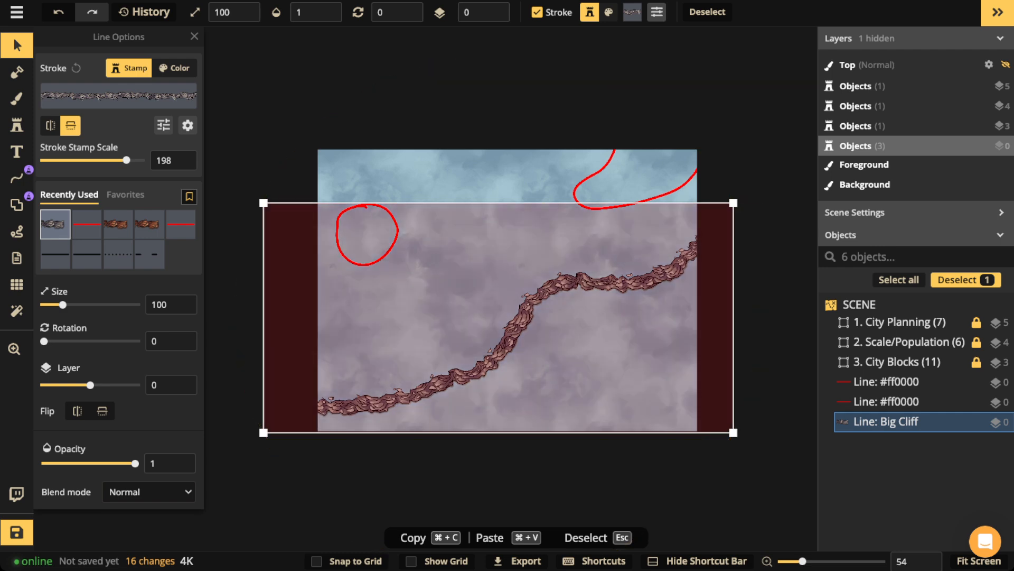
key("super+v")
left_click_drag(549, 312, 517, 302)
left_click(70, 126)
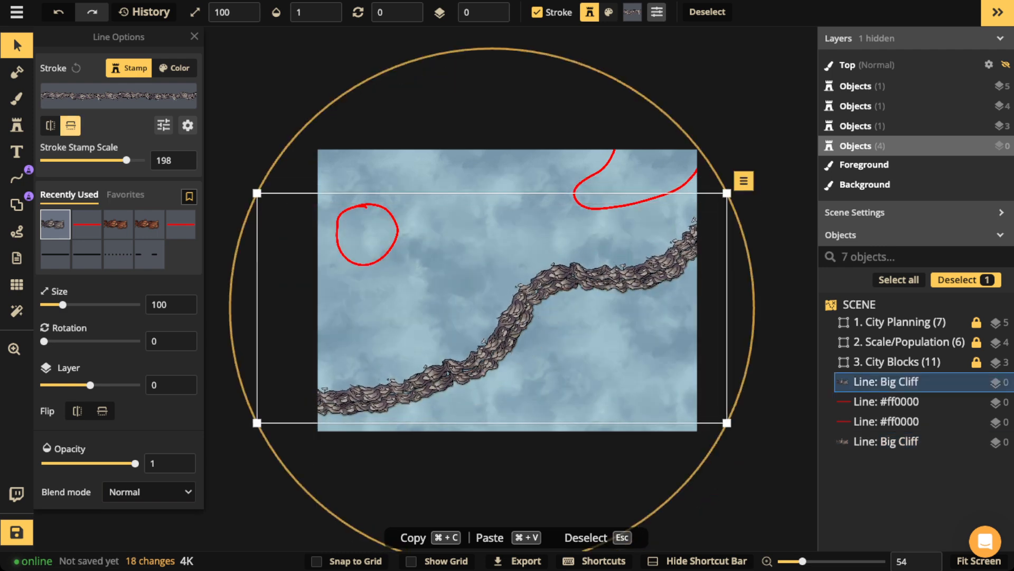
left_click(71, 125)
left_click(51, 125)
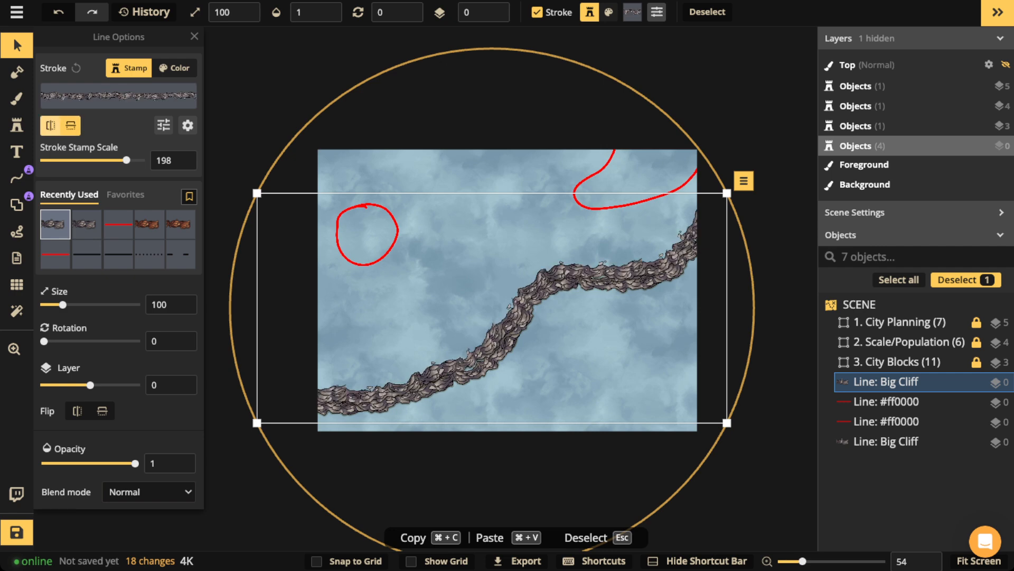
mouse_move(517, 304)
left_mouse_down()
mouse_move(511, 291)
mouse_move(512, 301)
left_mouse_up()
left_click_drag(486, 322, 498, 333)
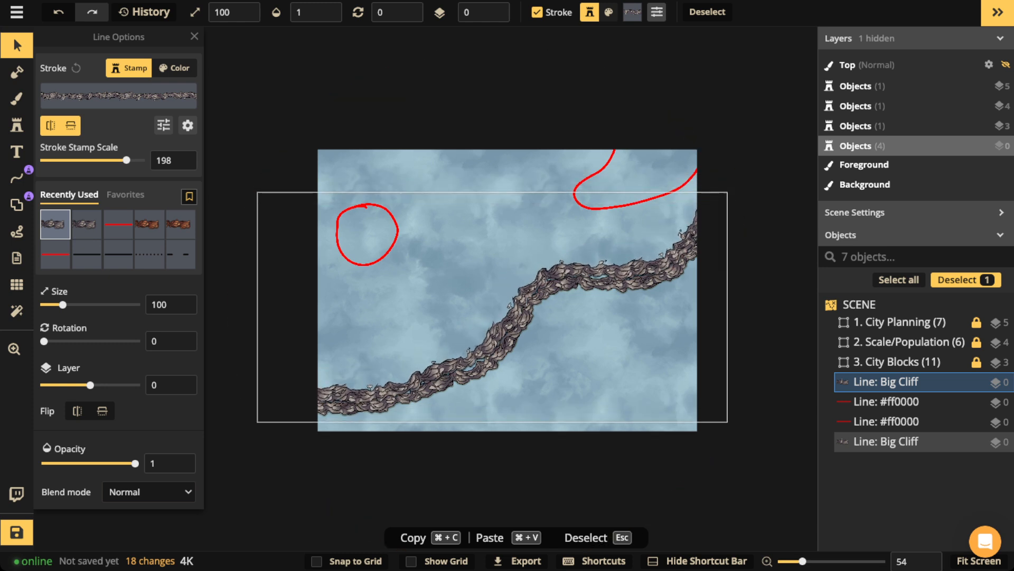
- Free-draw another Big Cliff line above the doubled cliff, from the map's right edge to its left edge
key("Escape")
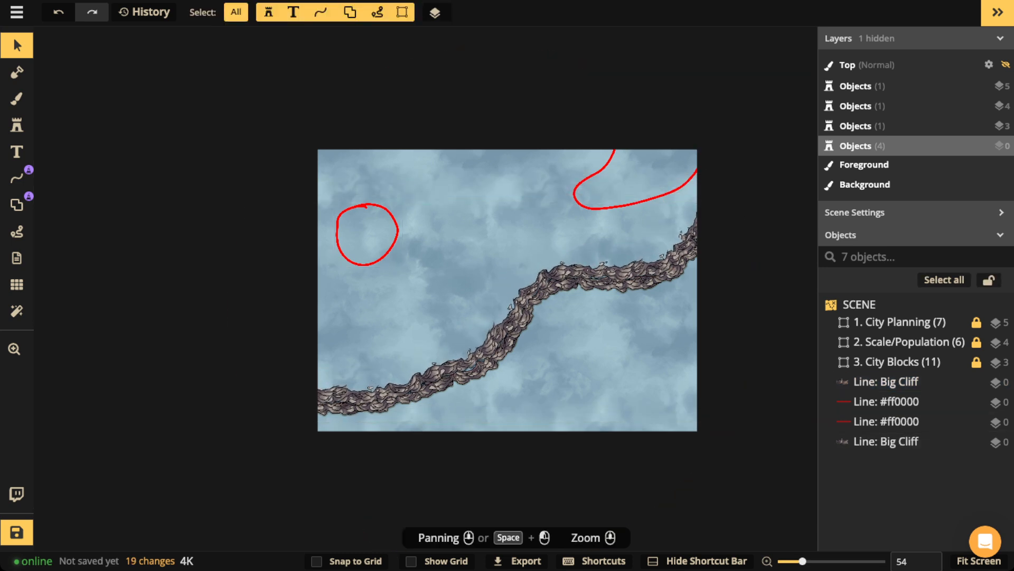
left_click(17, 178)
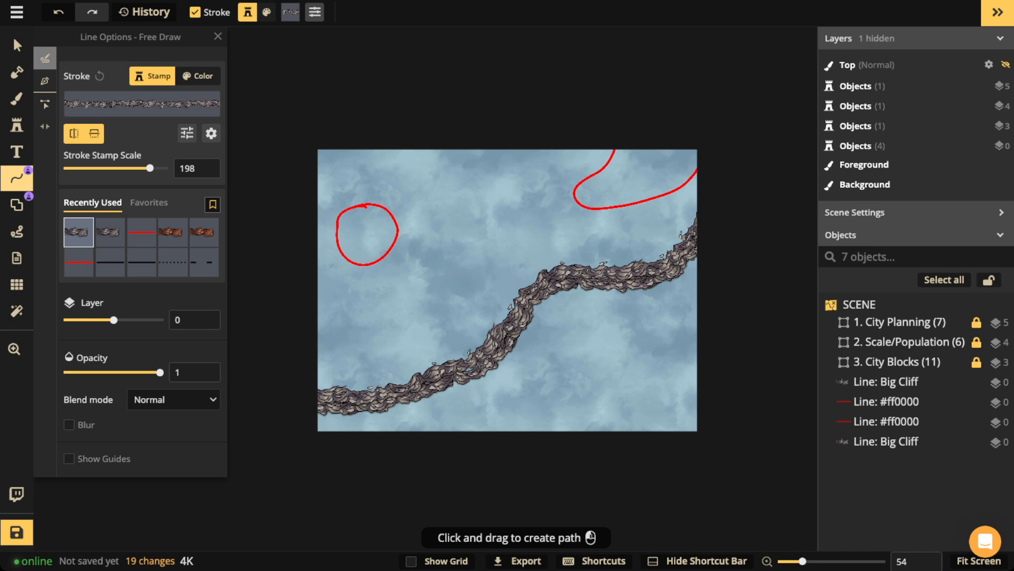
mouse_move(702, 200)
left_mouse_down()
mouse_move(550, 244)
mouse_move(504, 275)
mouse_move(461, 336)
mouse_move(337, 346)
mouse_move(279, 337)
mouse_move(264, 353)
left_mouse_up()
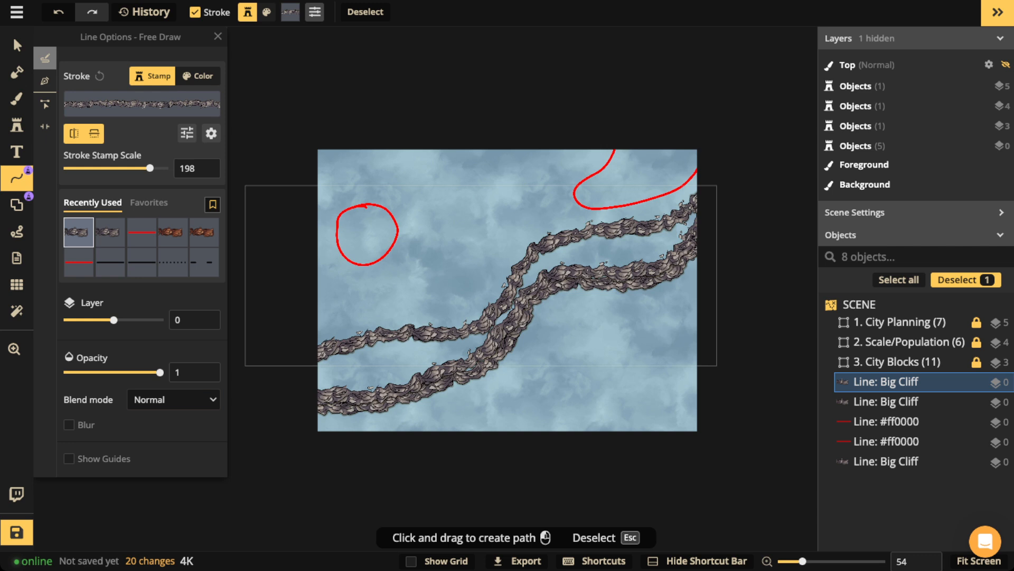
- Trace Big Cliff lines over the red loop and circle, and layer more cliff lines across the map's middle and around the circle
mouse_move(704, 172)
left_mouse_down()
mouse_move(666, 194)
mouse_move(580, 205)
mouse_move(563, 180)
mouse_move(614, 150)
left_mouse_up()
key("Escape")
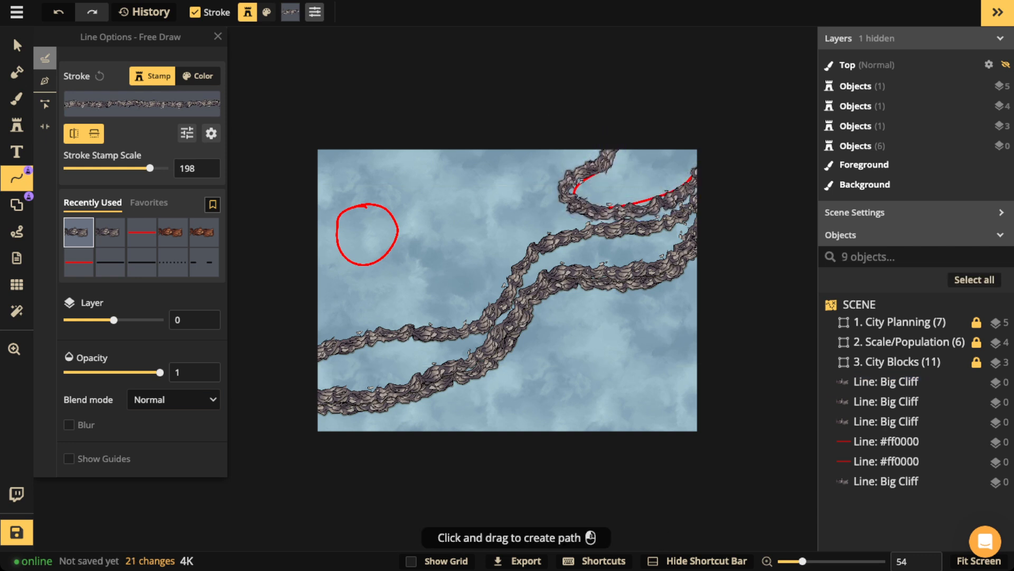
mouse_move(329, 253)
left_mouse_down()
mouse_move(373, 273)
mouse_move(404, 224)
mouse_move(367, 204)
left_mouse_up()
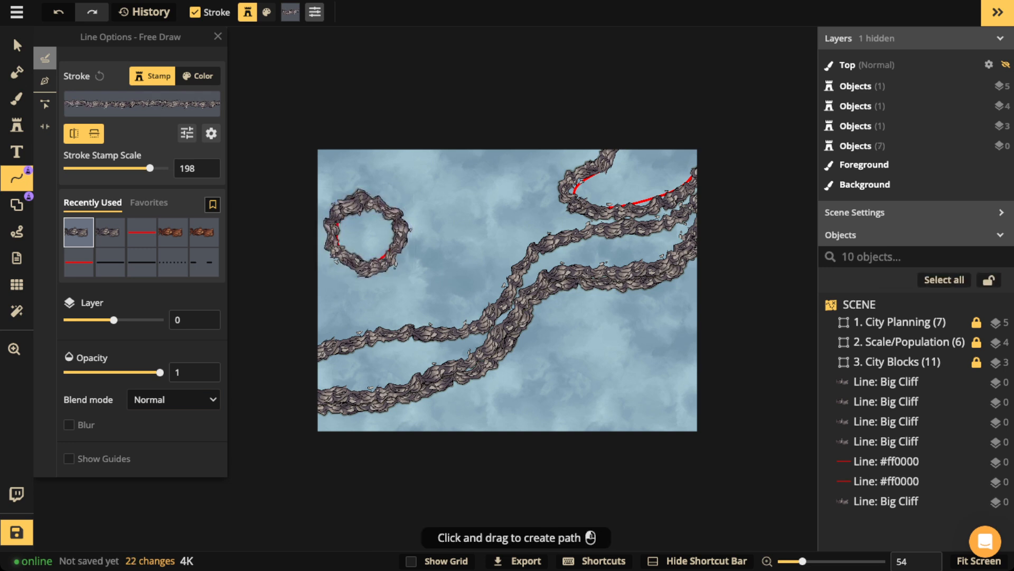
mouse_move(578, 207)
left_mouse_down()
mouse_move(502, 275)
mouse_move(404, 320)
mouse_move(275, 338)
left_mouse_up()
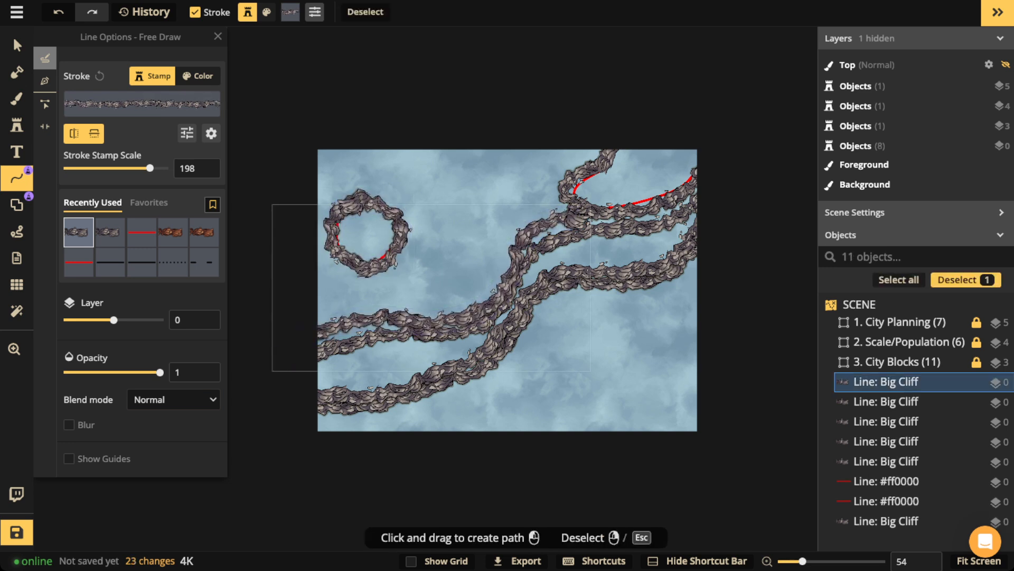
mouse_move(306, 168)
left_mouse_down()
mouse_move(368, 191)
mouse_move(399, 284)
mouse_move(273, 299)
mouse_move(365, 175)
mouse_move(441, 264)
mouse_move(364, 312)
left_mouse_up()
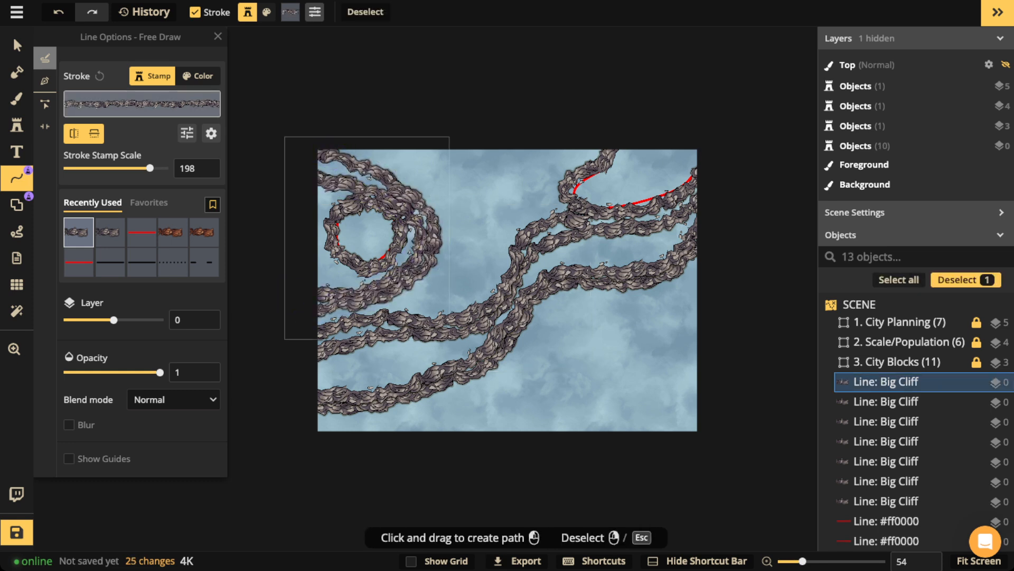
- Turn off the vertical flip on the stamp of the circular Big Cliff line
left_click(17, 46)
key("Escape")
key("ctrl+a")
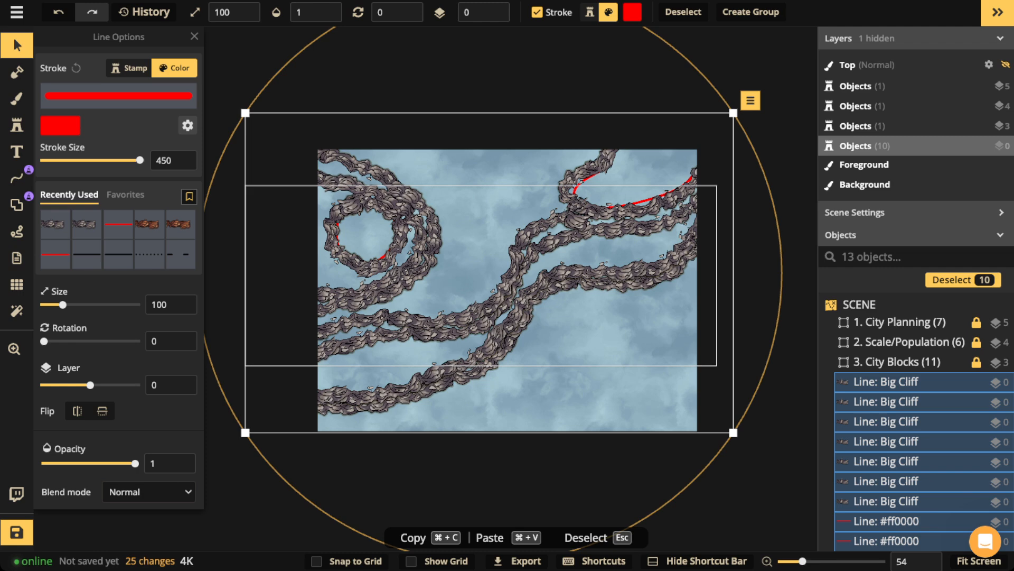
scroll(352, 235, "up", 5)
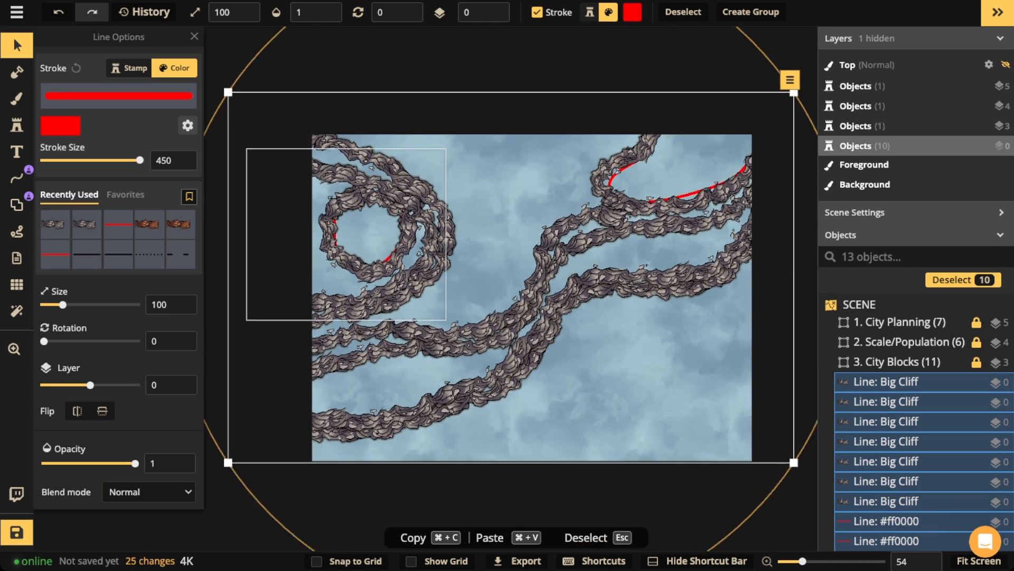
left_click(360, 237)
scroll(360, 237, "up", 2)
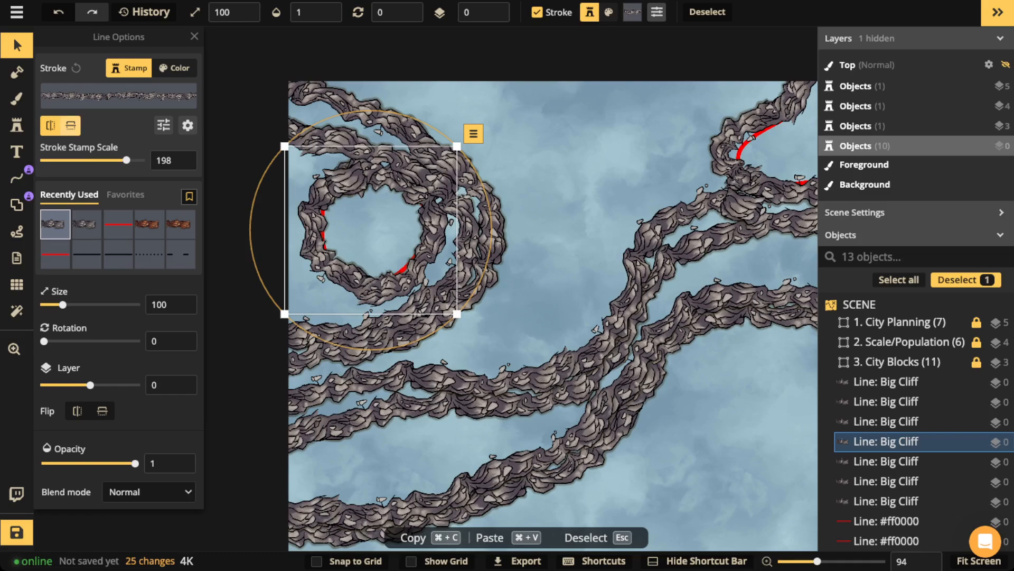
left_click(70, 125)
- Examine the cliff lines across the map's middle and around the upper-right loop up close
left_click_drag(634, 264, 498, 239)
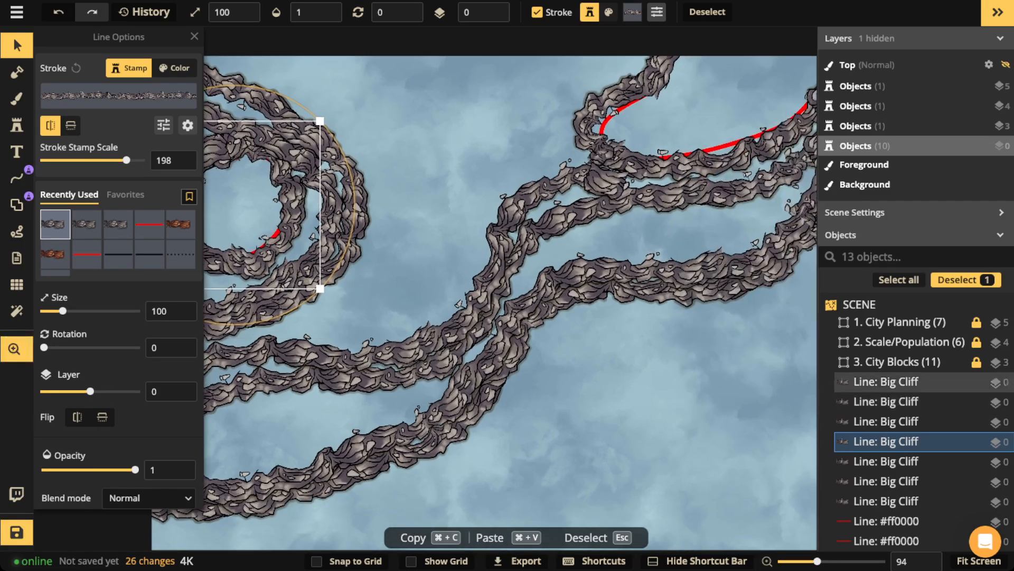
left_click_drag(639, 198, 570, 199)
left_click(523, 148)
scroll(523, 147, "up", 2)
scroll(518, 149, "up", 2)
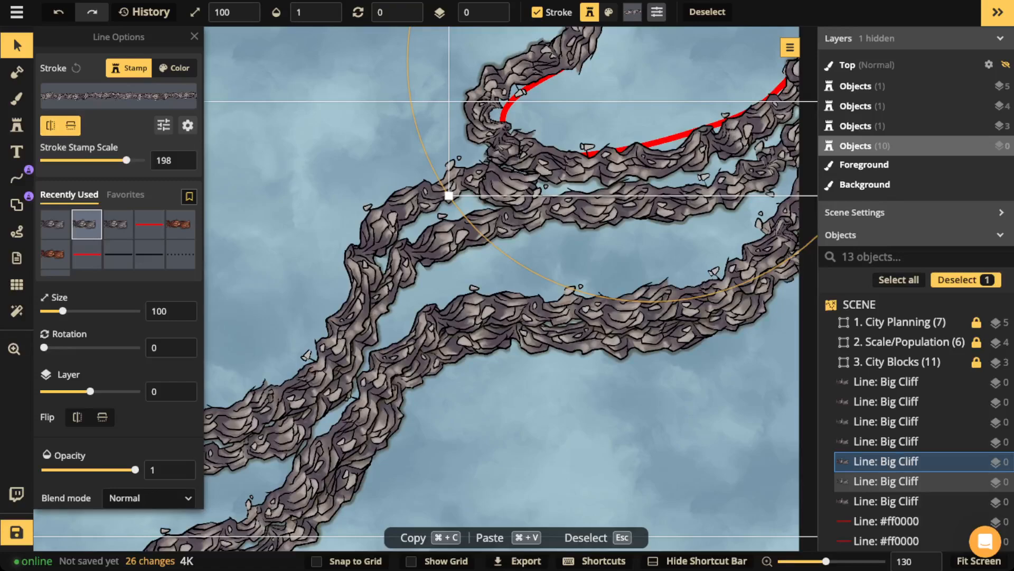
scroll(614, 210, "down", 5)
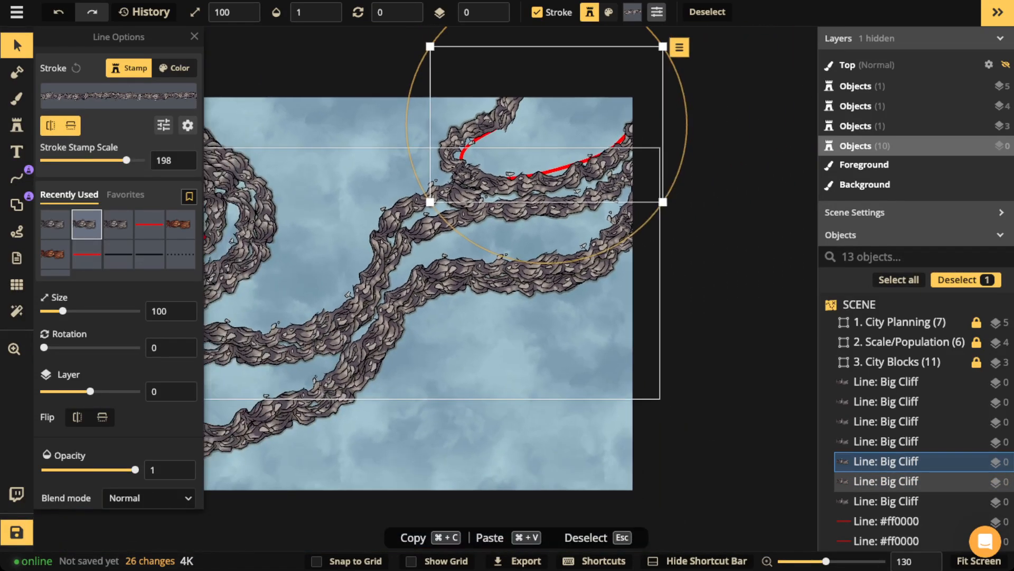
key("Escape")
scroll(614, 210, "down", 2)
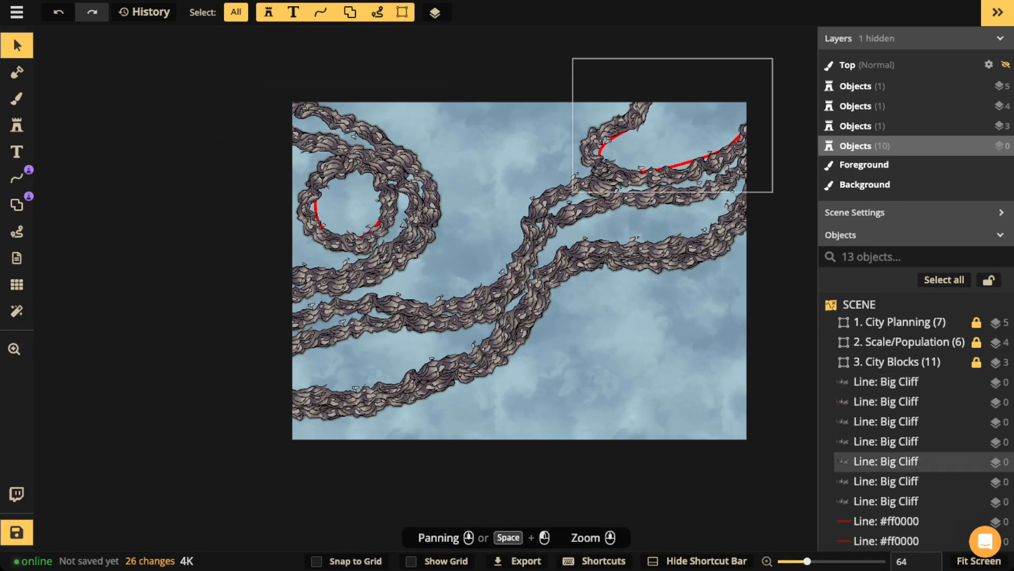
- Set the lowest cliff line's stroke stamp scale to 236 and reduce the stamp scale of the curved cliff around the circle
left_click(220, 426)
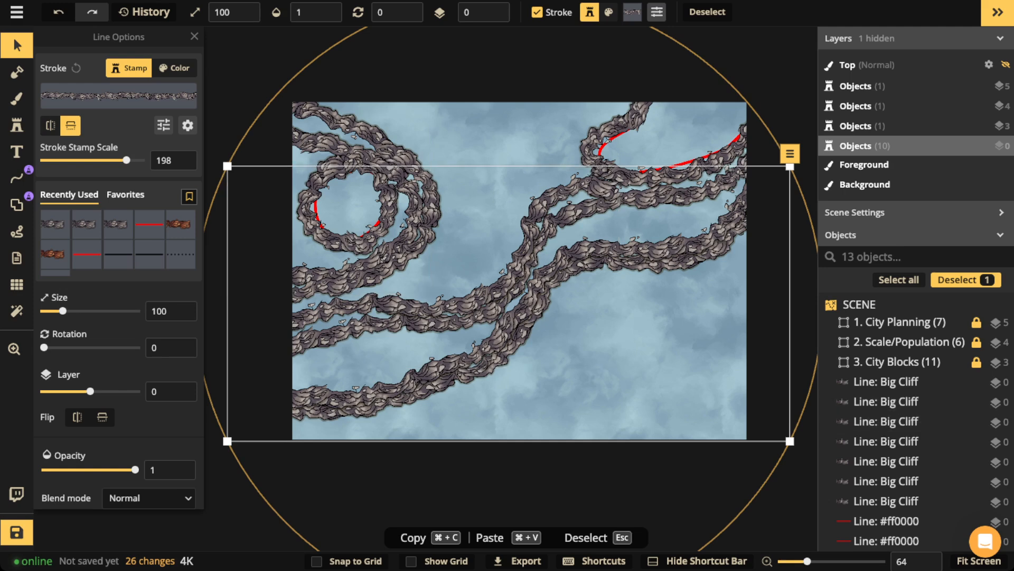
left_click_drag(126, 160, 129, 160)
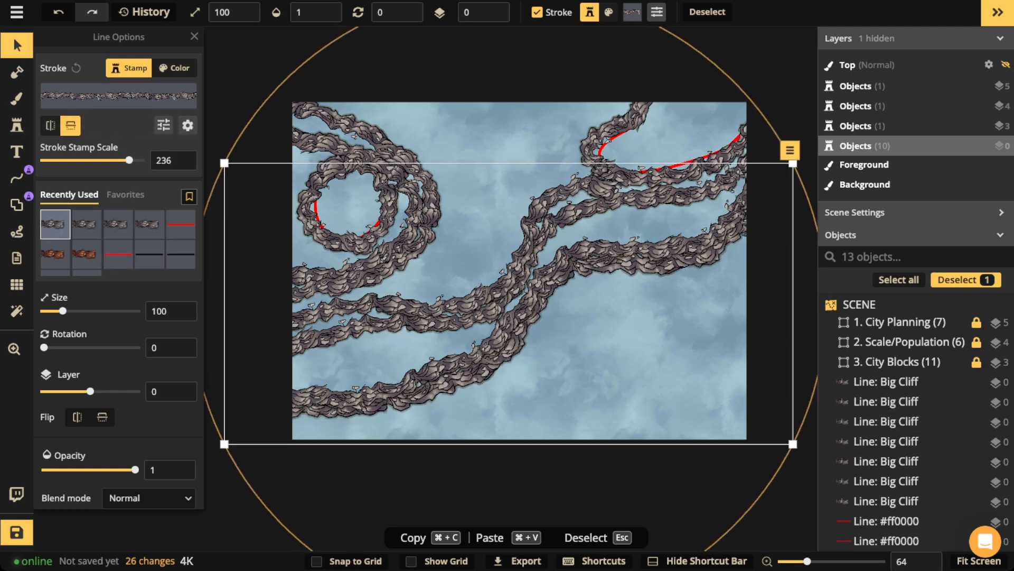
left_click(319, 142)
left_click(319, 142)
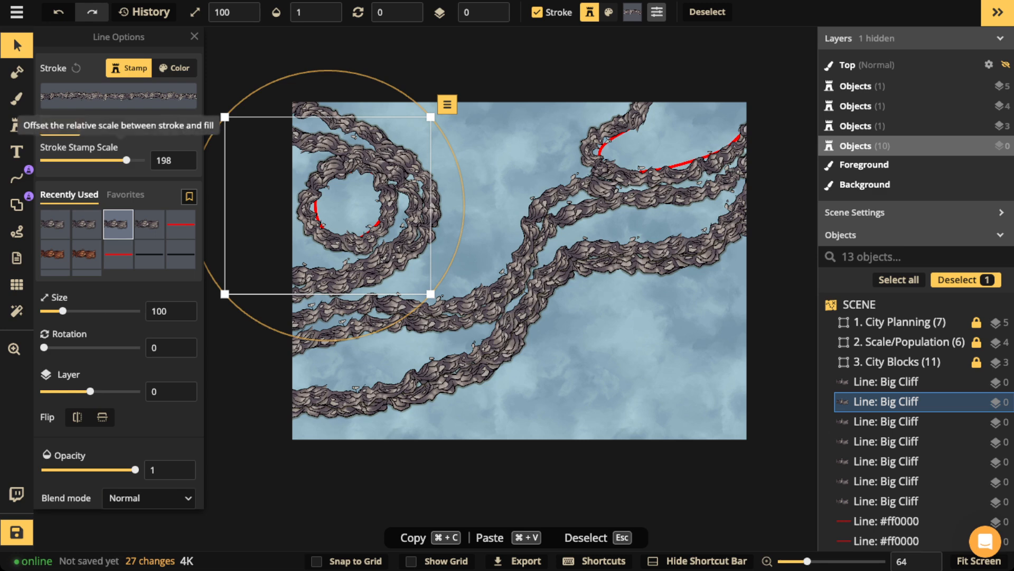
left_click_drag(126, 160, 120, 160)
- Make the upper-right loop's cliff thinner and adjust the stroke stamp scale of the cliff lines crossing the map's middle
left_click(593, 142)
left_click(593, 141)
left_click(886, 481)
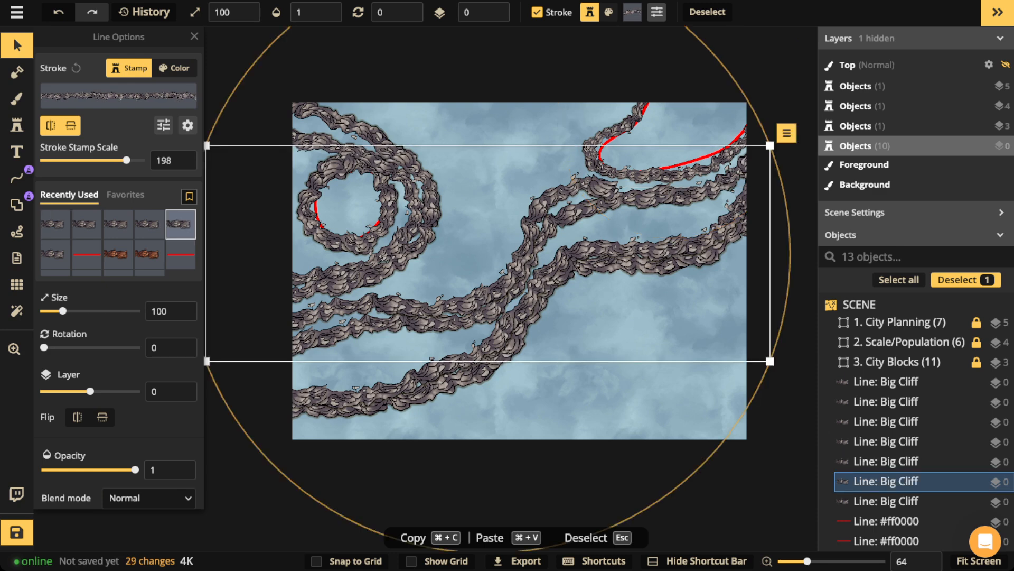
left_click_drag(126, 160, 128, 160)
left_click(423, 378)
left_click(318, 209)
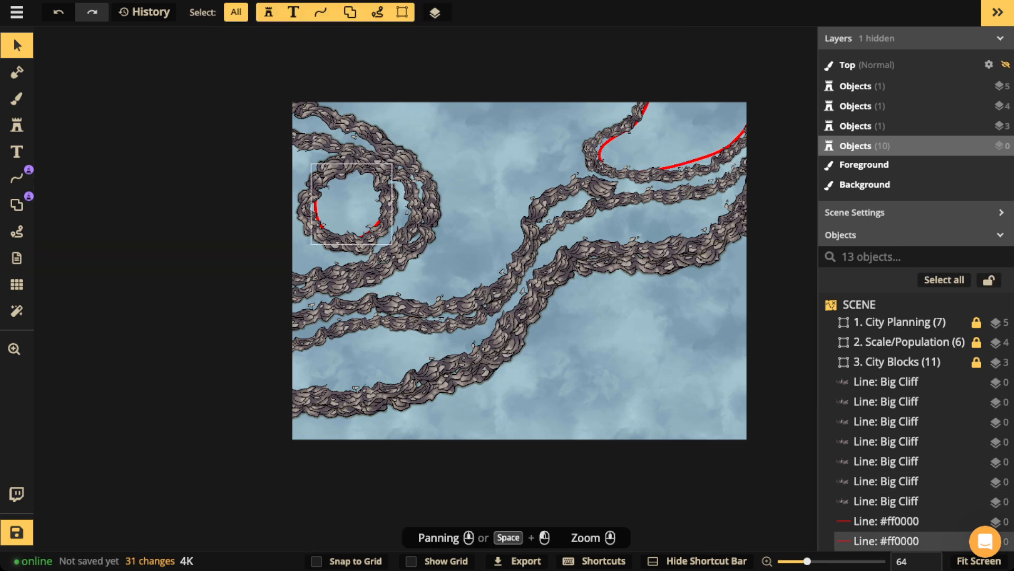
left_click(317, 210)
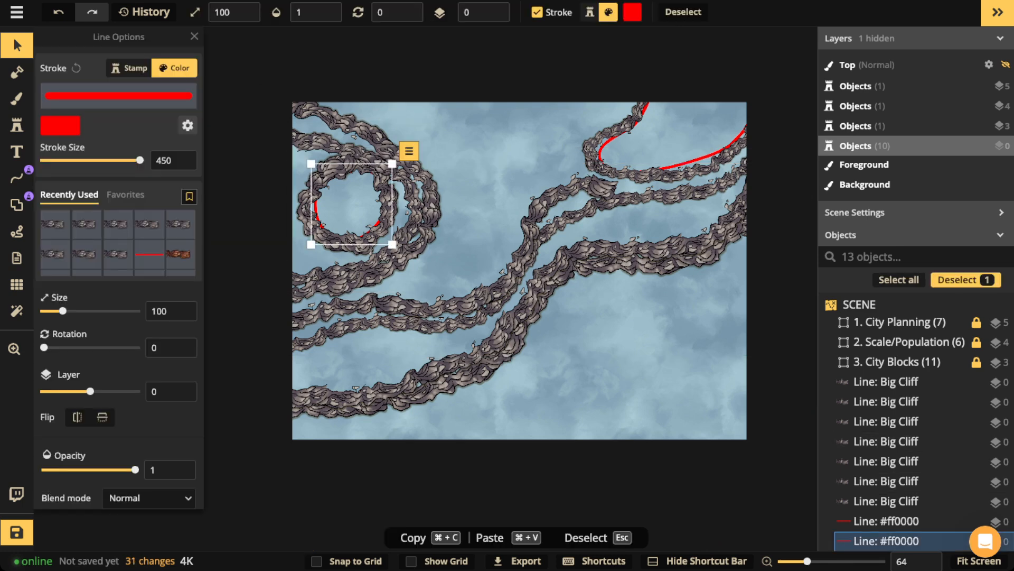
scroll(601, 174, "up", 2)
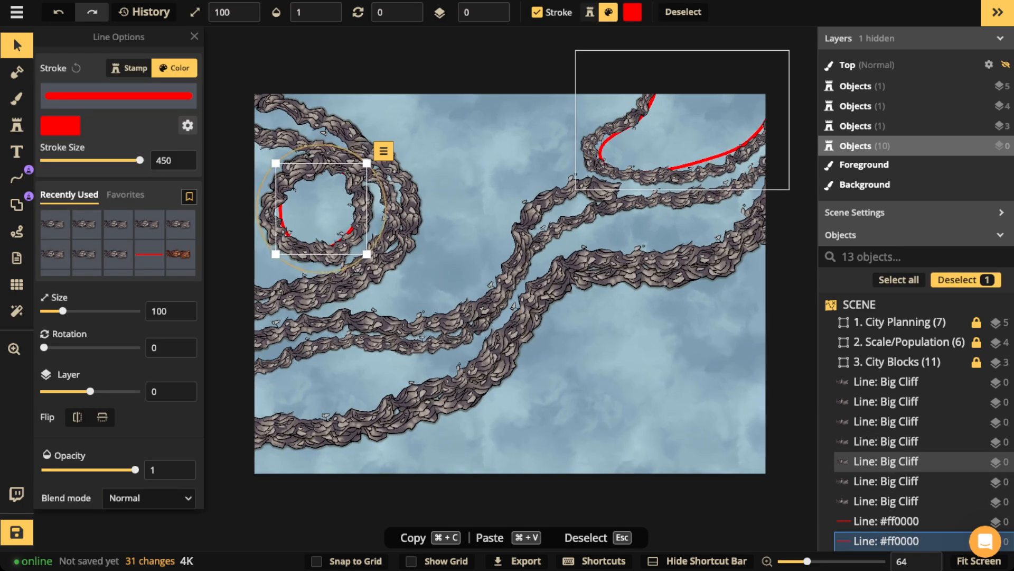
key("space")
left_click_drag(601, 174, 651, 212)
scroll(392, 161, "down", 2)
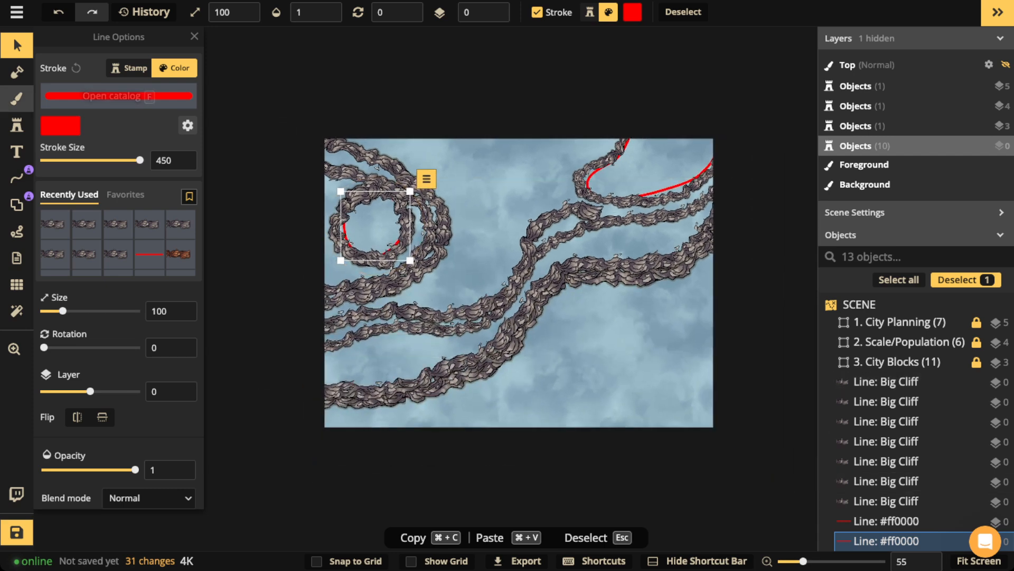
- Add land to the mask with the round brush at size 100, covering everything above the lowest cliff line
left_click(17, 72)
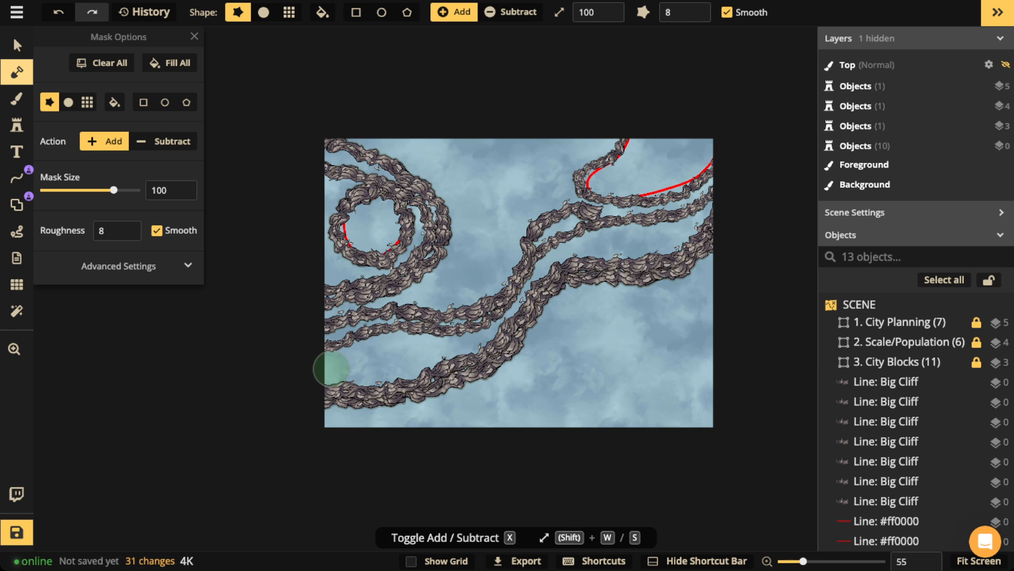
left_click(68, 102)
mouse_move(326, 369)
left_mouse_down()
mouse_move(424, 361)
mouse_move(550, 249)
mouse_move(678, 228)
mouse_move(728, 171)
mouse_move(628, 187)
mouse_move(648, 157)
mouse_move(408, 141)
mouse_move(271, 186)
mouse_move(350, 181)
mouse_move(379, 209)
mouse_move(512, 156)
mouse_move(529, 186)
mouse_move(372, 332)
mouse_move(365, 360)
mouse_move(443, 320)
mouse_move(612, 183)
mouse_move(686, 178)
mouse_move(747, 174)
left_mouse_up()
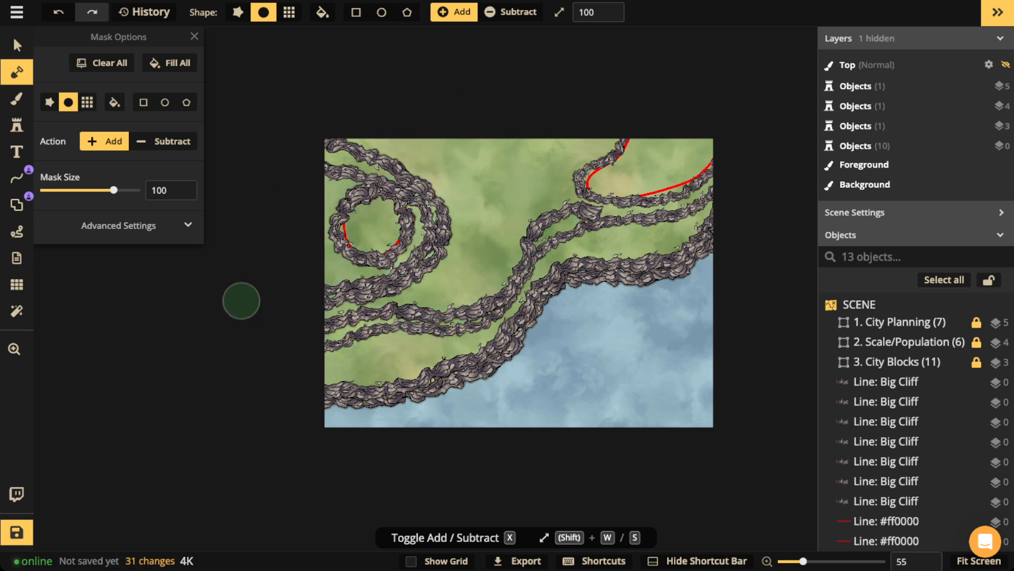
left_click_drag(241, 301, 242, 277)
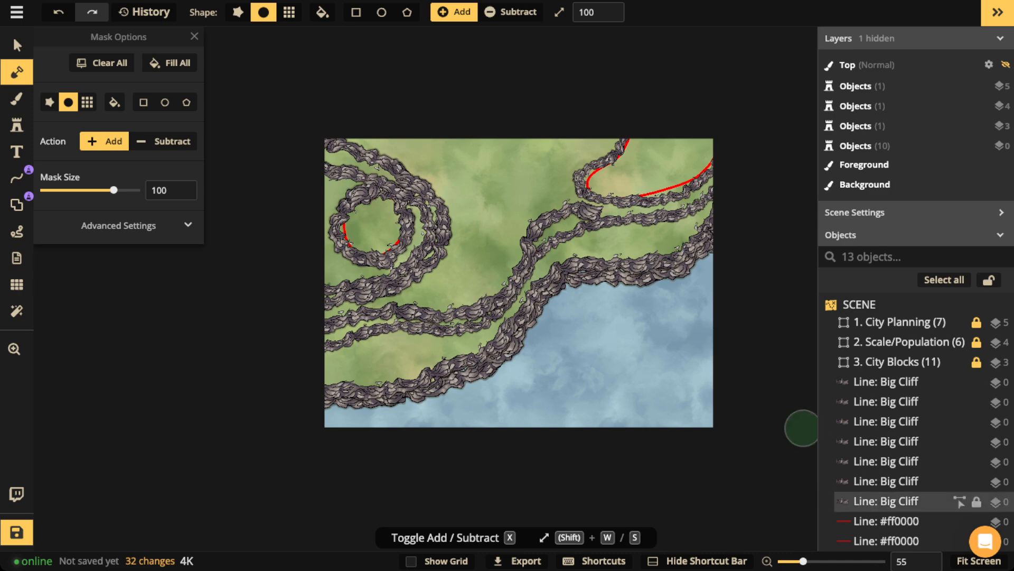
- Delete the two remaining red #ff0000 guide lines, keeping only the Big Cliff lines
left_click(886, 521)
key("Delete")
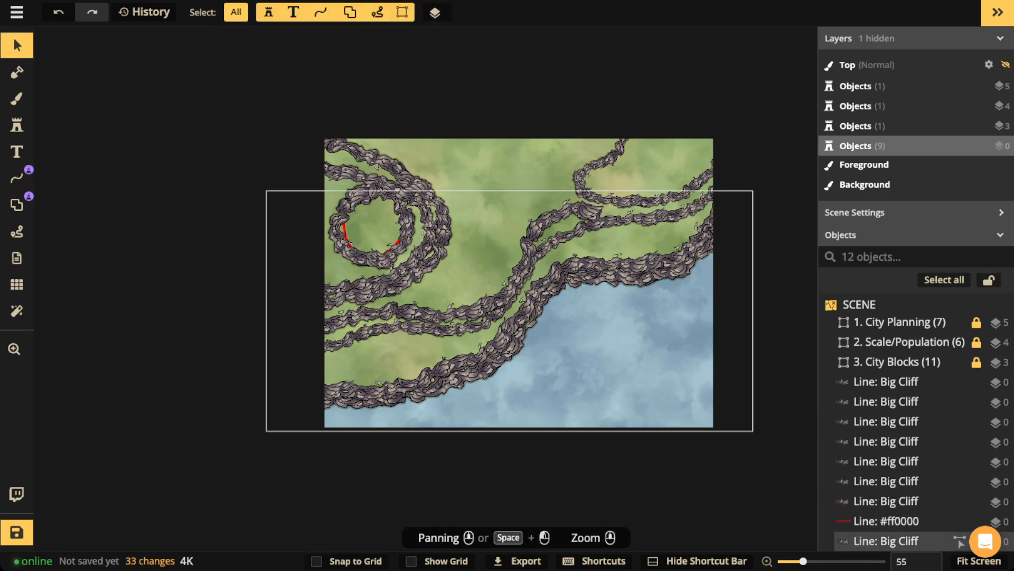
left_click(887, 521)
key("Delete")
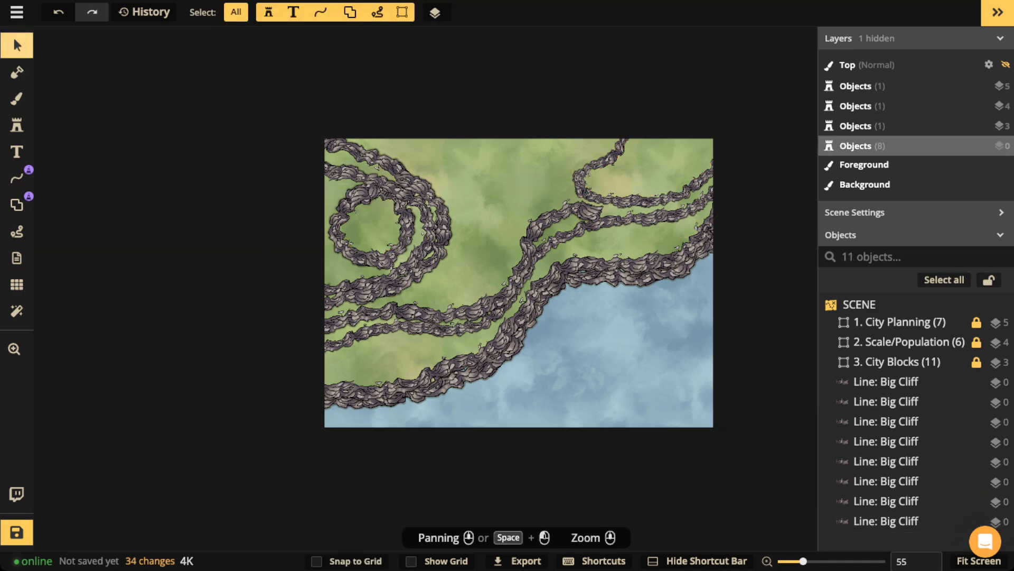
left_click_drag(264, 101, 741, 503)
- Fill the foreground layer with a dark grey texture from the Watercolor Cities catalog
left_click(17, 98)
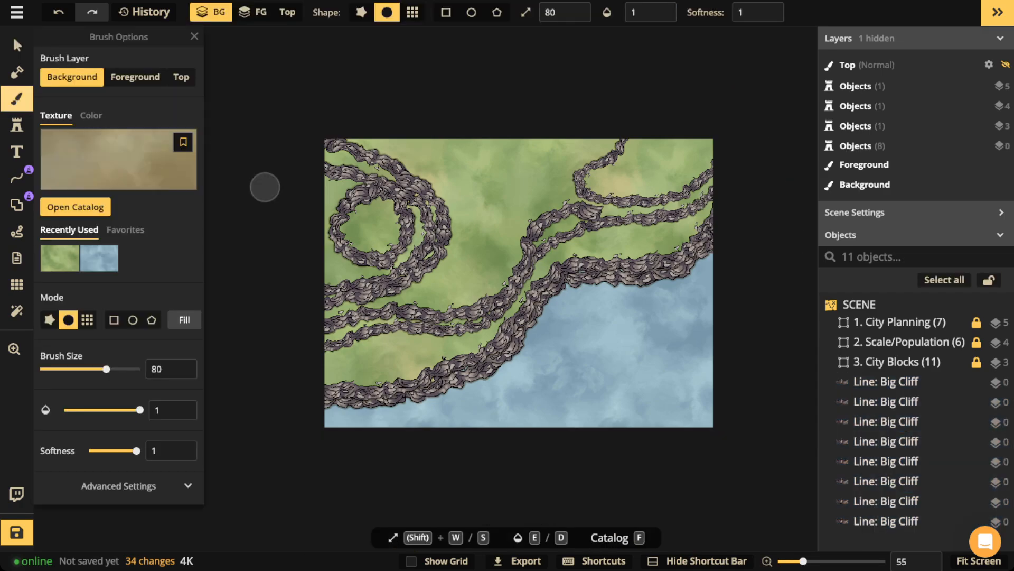
left_click(75, 207)
scroll(592, 338, "down", 3)
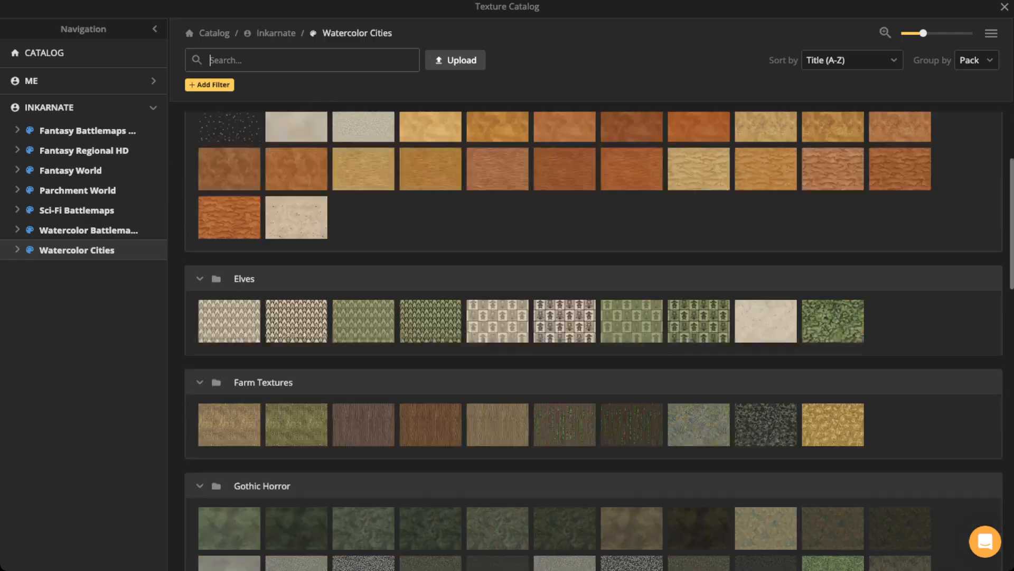
scroll(364, 381, "down", 5)
left_click(294, 395)
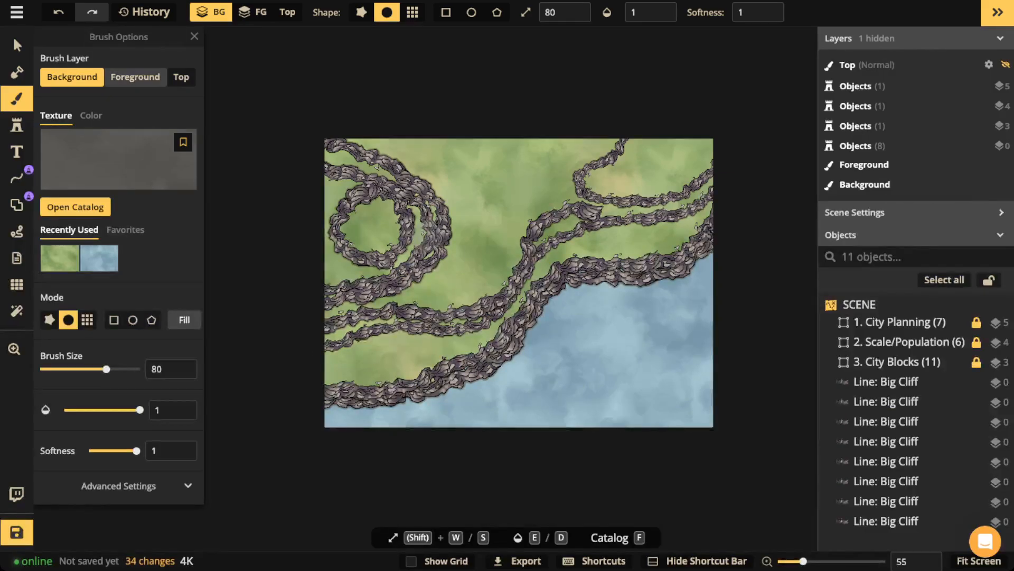
left_click(135, 77)
left_click(185, 320)
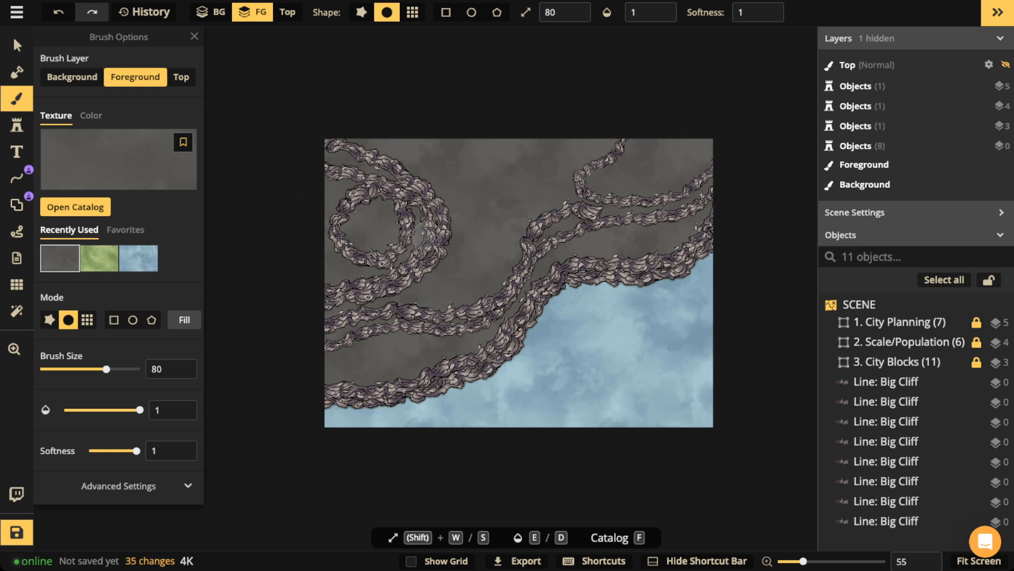
- Raise the circular Big Cliff line to layer 1 so it sits above the surrounding cliffs
left_click(17, 45)
scroll(364, 245, "down", 2)
left_click_drag(364, 245, 375, 290)
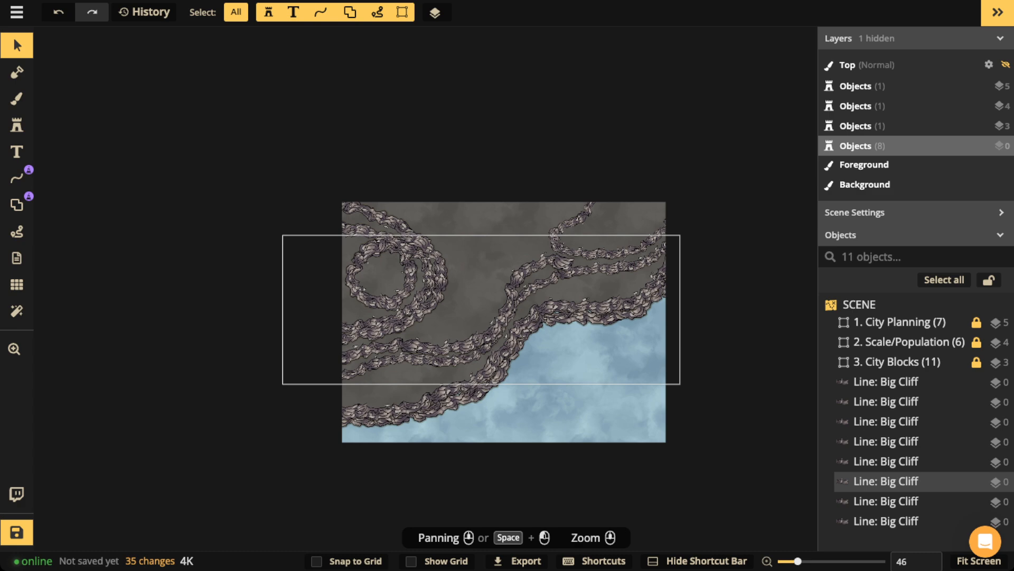
scroll(459, 270, "up", 5)
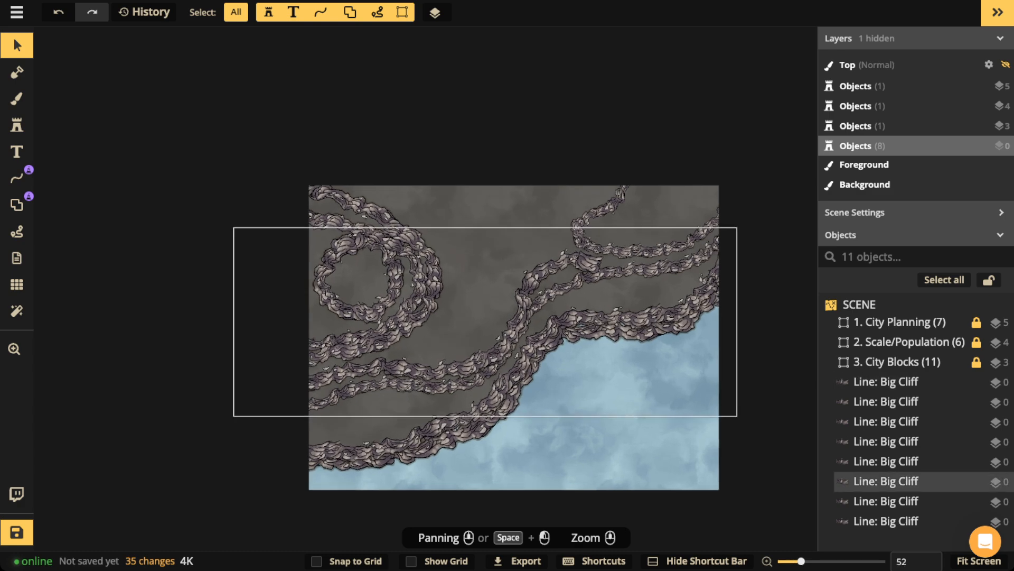
left_click(413, 291)
left_click_drag(413, 290, 354, 240)
key("Escape")
left_click(422, 294)
left_click(497, 9)
key("Escape")
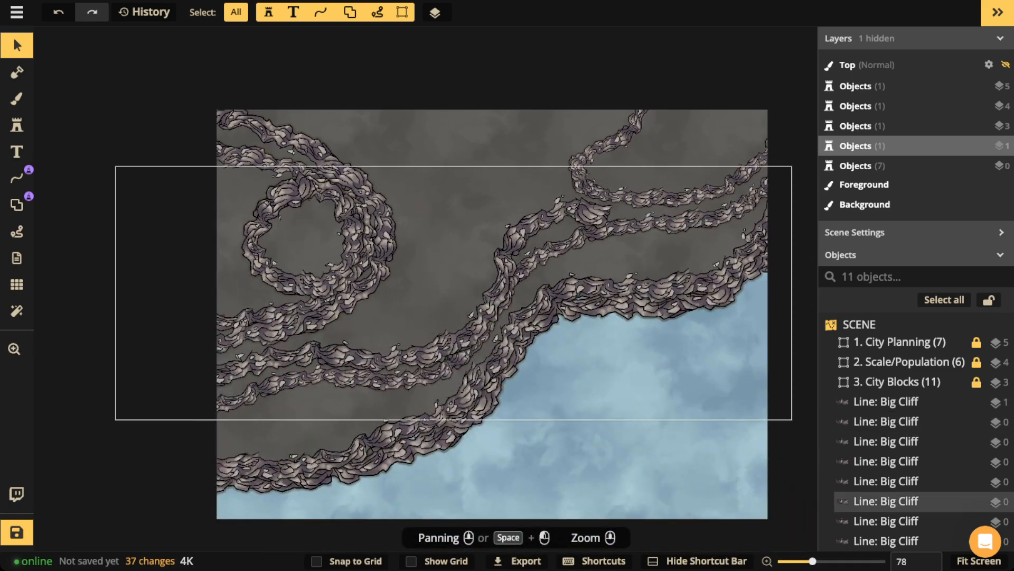
left_click(359, 356)
key("Escape")
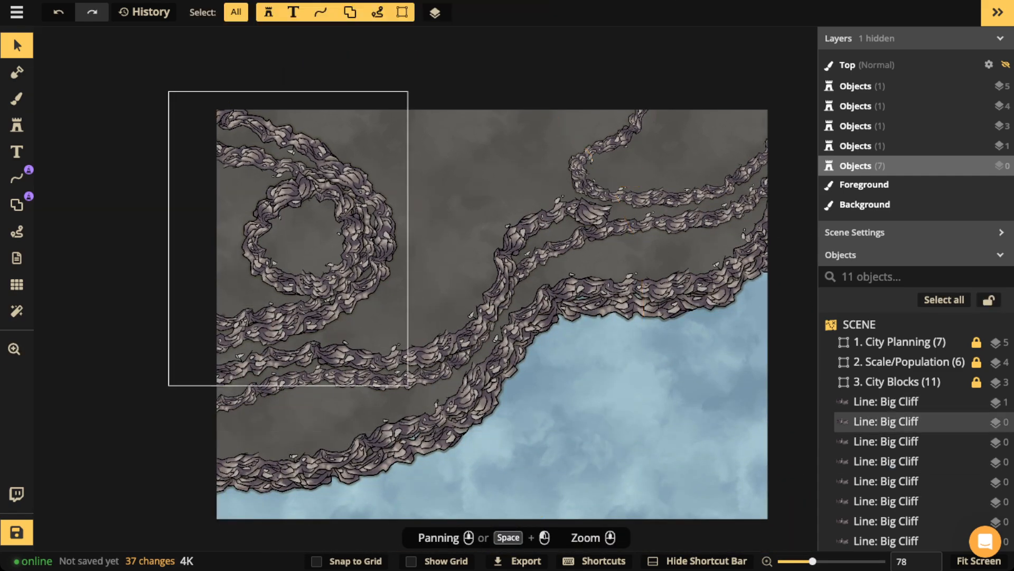
- Select all eight Big Cliff lines, set their stroke contrast to 81 and lower their brightness
scroll(286, 205, "down", 2)
left_click_drag(285, 205, 331, 246)
left_click_drag(215, 122, 677, 465)
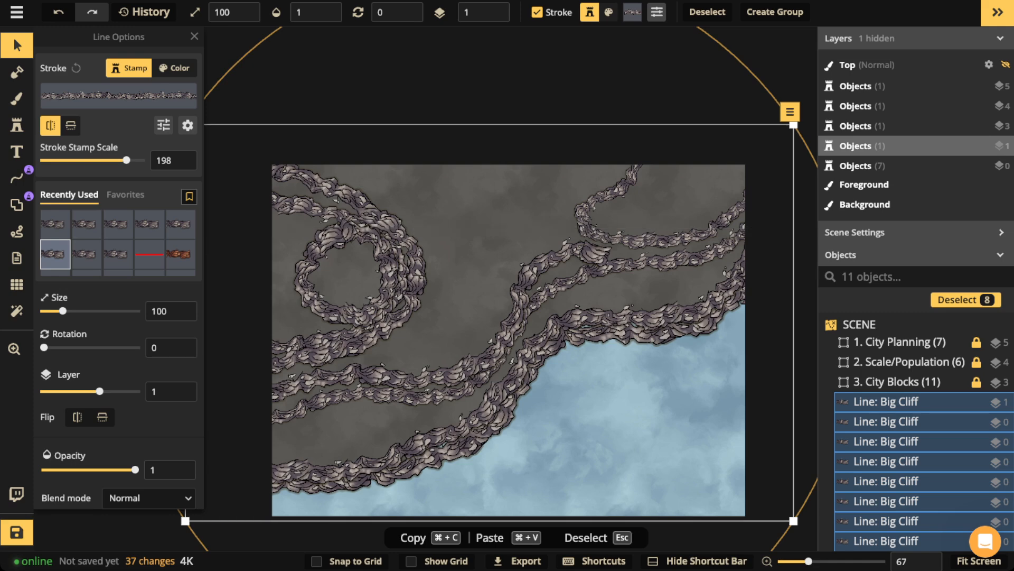
scroll(332, 297, "down", 1)
scroll(168, 401, "down", 2)
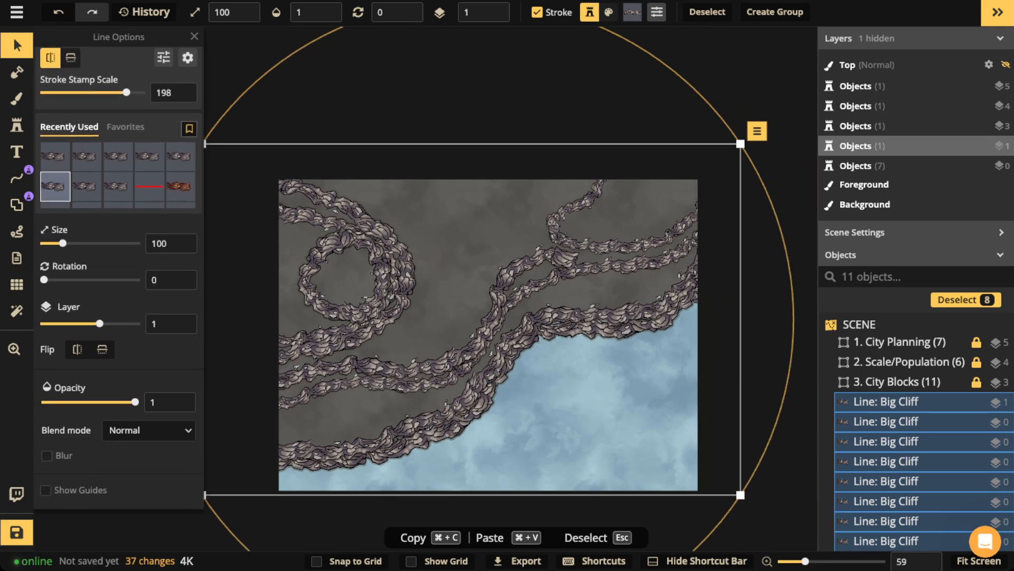
scroll(172, 211, "up", 2)
left_click(164, 125)
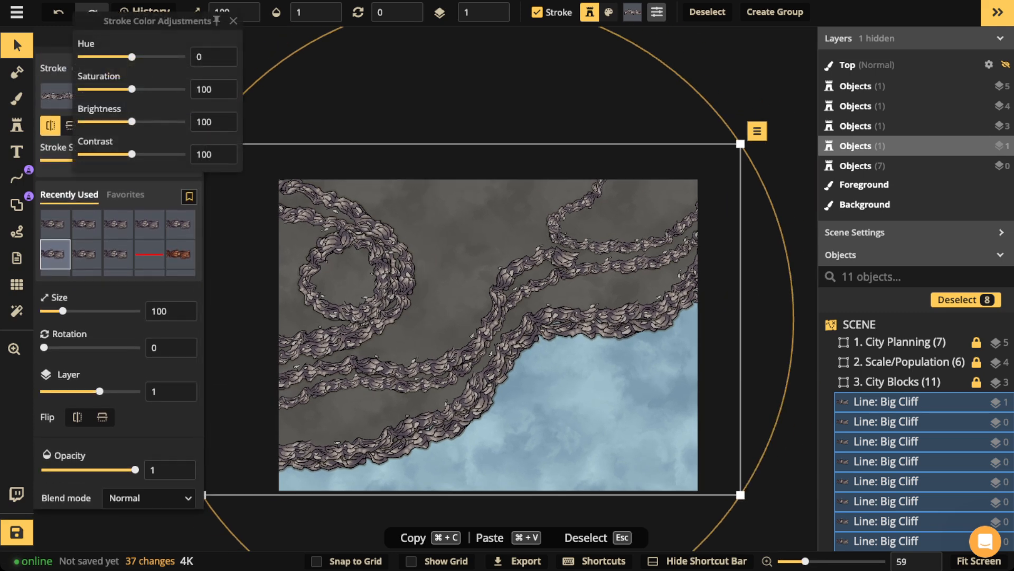
left_click_drag(132, 153, 120, 153)
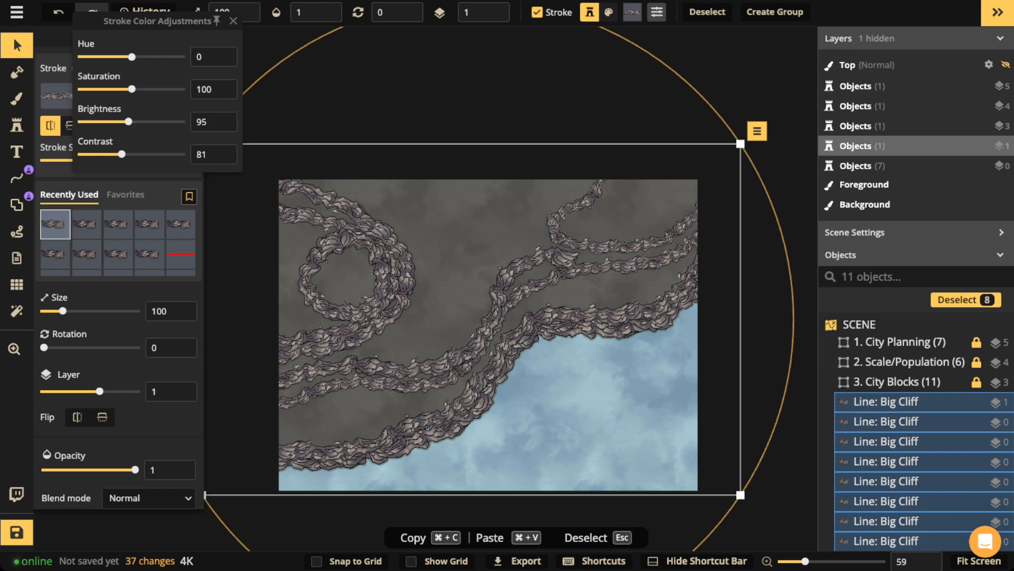
left_click_drag(129, 121, 126, 121)
left_click(566, 391)
scroll(566, 391, "up", 2)
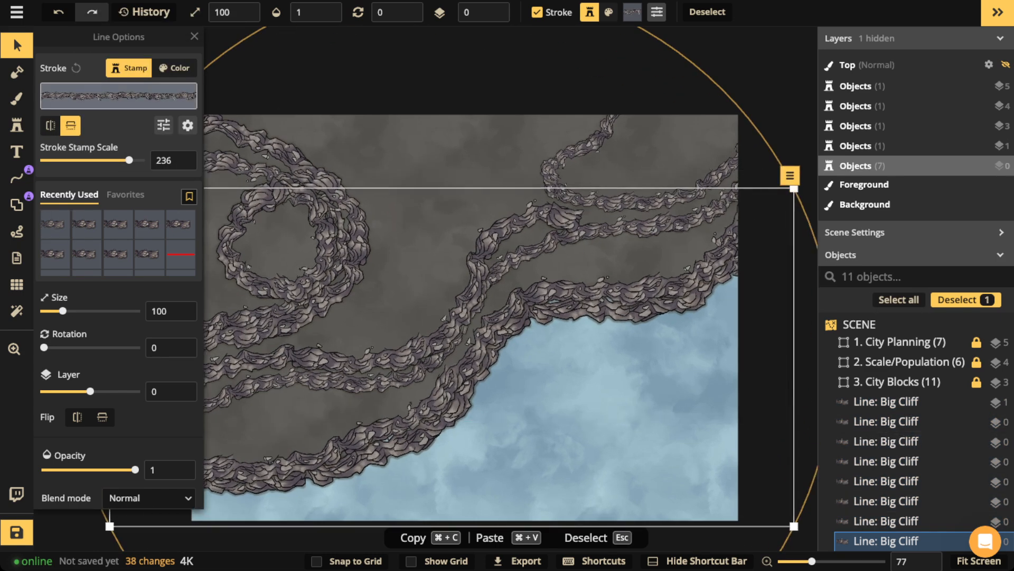
- Add land to the mask along the map's upper edge with the size 100 round brush
left_click(17, 72)
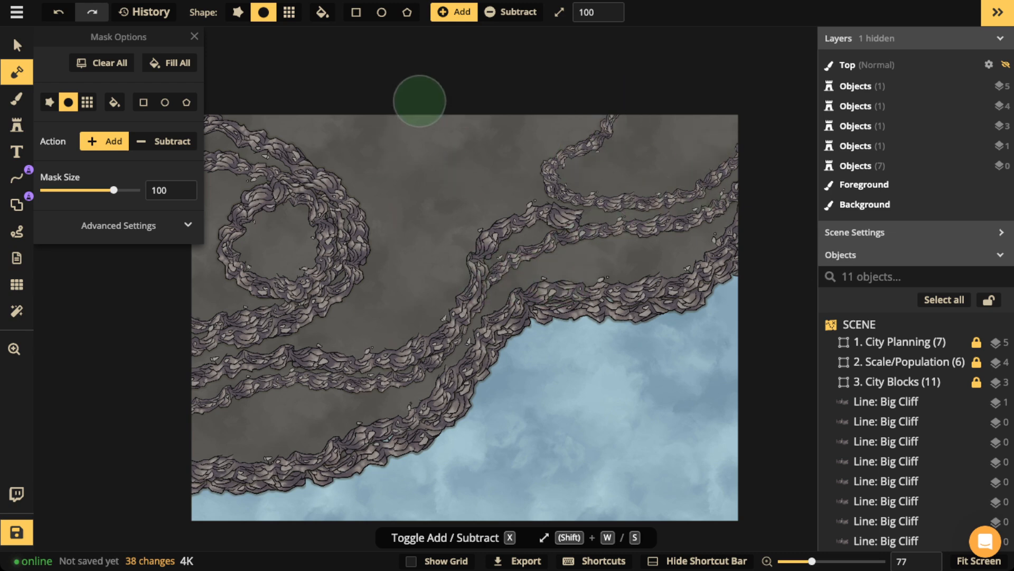
left_click_drag(420, 101, 540, 104)
left_click(17, 45)
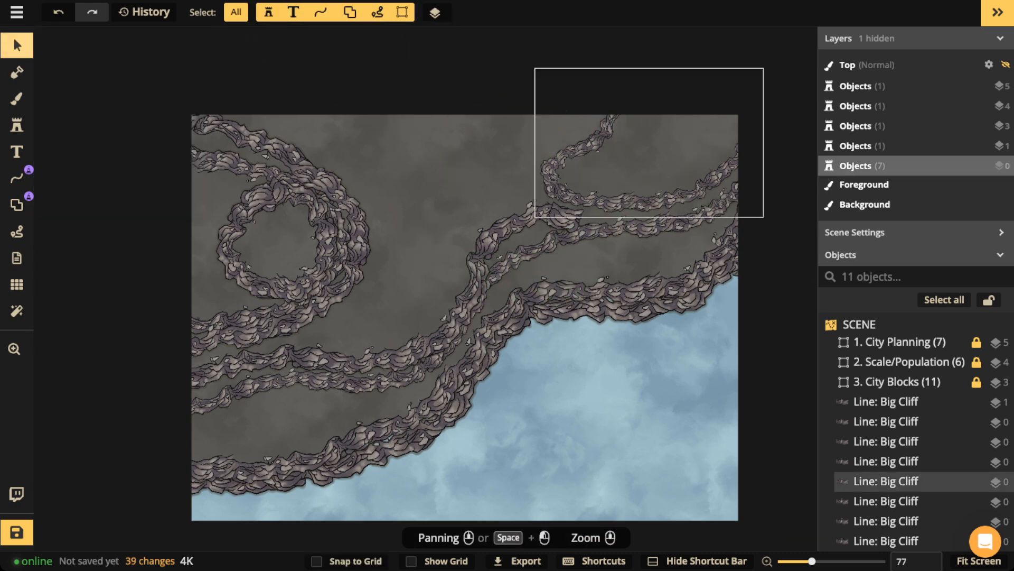
- Duplicate the curved Big Cliff line in the map's upper-right corner, shrink the copy to size 80 at rotation 345, and nest it inside the original
left_click(584, 146)
key("super+v")
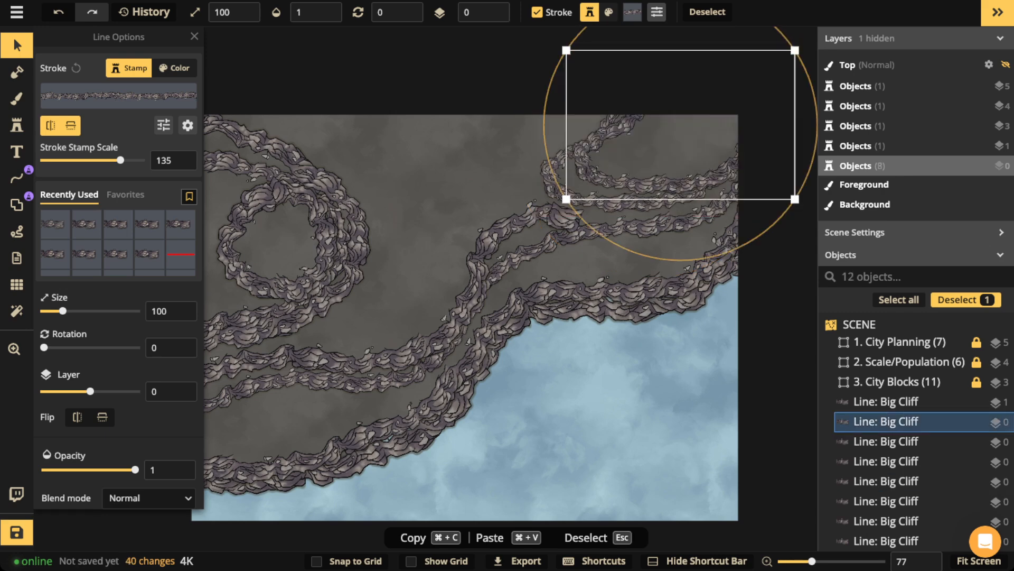
left_click_drag(566, 199, 625, 220)
left_click_drag(655, 158, 636, 168)
key("Escape")
- Draw a freehand Big Cliff line at stroke stamp scale 198 from the map's right edge to its left edge, between the inland and coastal cliffs
left_click_drag(328, 233, 438, 218)
left_click(445, 215)
scroll(446, 215, "up", 2)
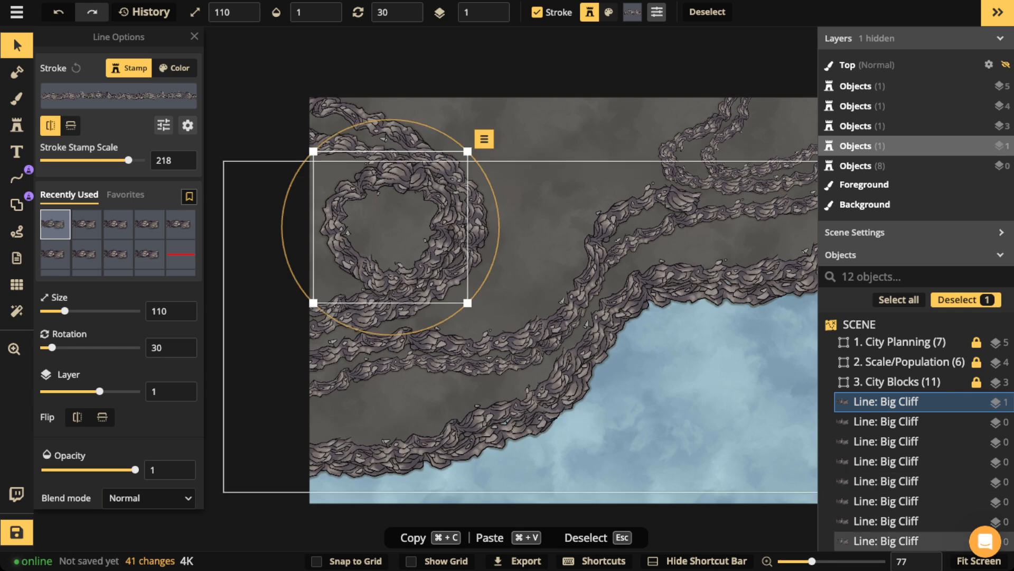
left_click(449, 441)
left_click(430, 341)
left_click(17, 178)
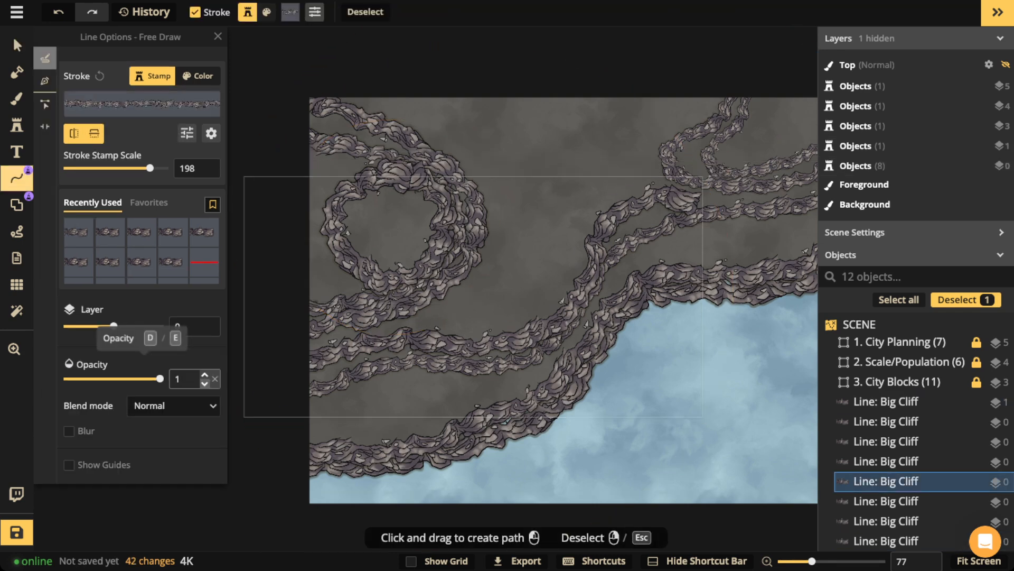
key("space")
left_click_drag(528, 296, 452, 298)
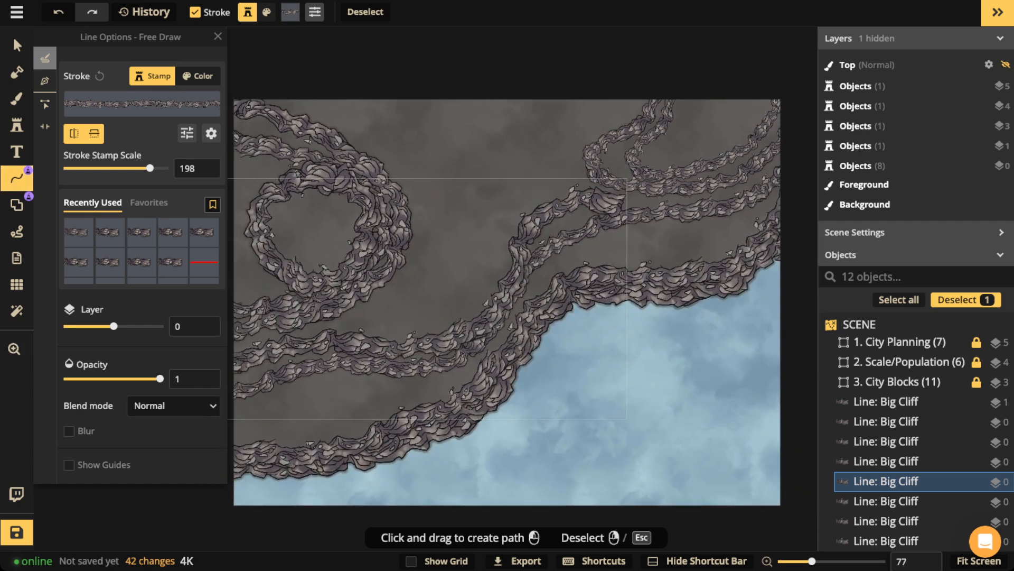
mouse_move(789, 193)
left_mouse_down()
mouse_move(646, 227)
mouse_move(505, 298)
mouse_move(391, 378)
mouse_move(235, 414)
left_mouse_up()
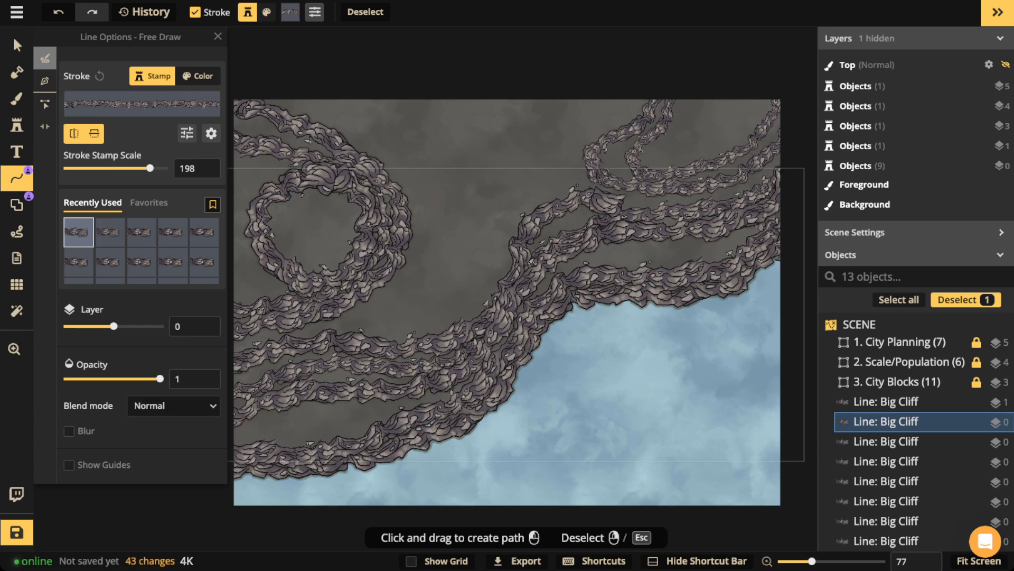
left_click(17, 45)
- Set the stroke brightness of the outermost coastal Big Cliff line, the one with stamp scale 236, to 53
scroll(505, 264, "down", 2)
key("space")
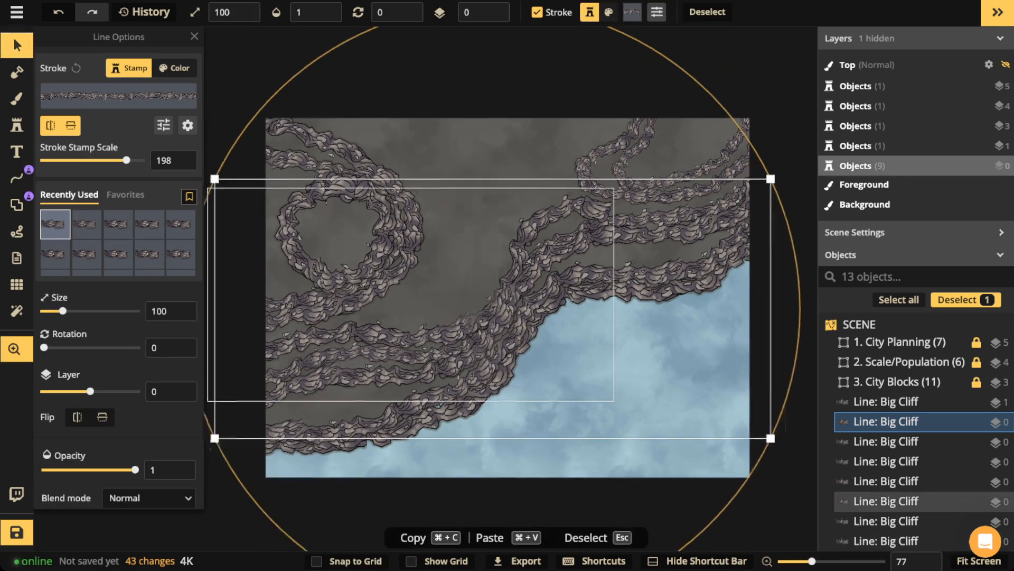
left_click_drag(505, 264, 574, 238)
left_click(573, 237)
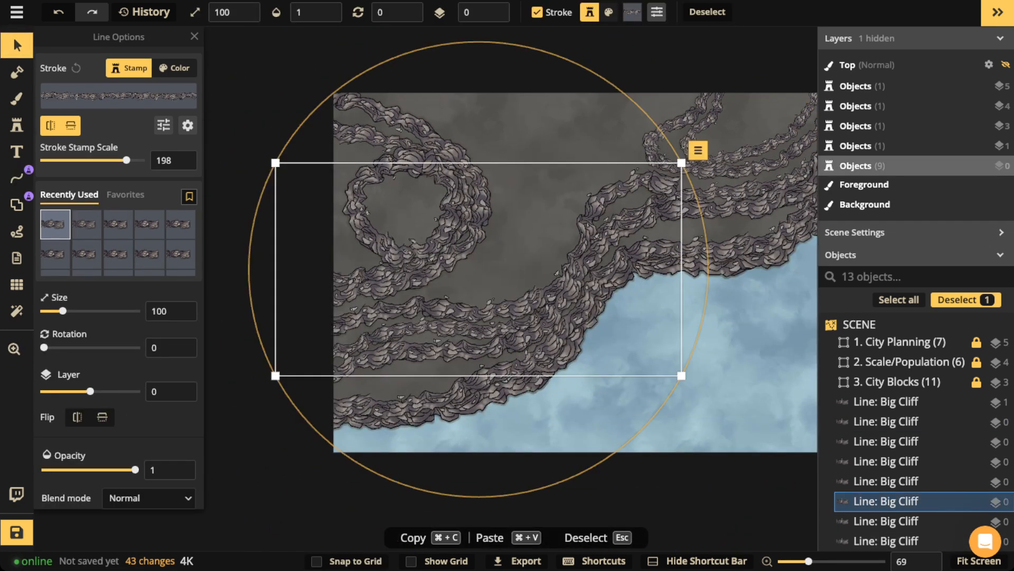
left_click(591, 296)
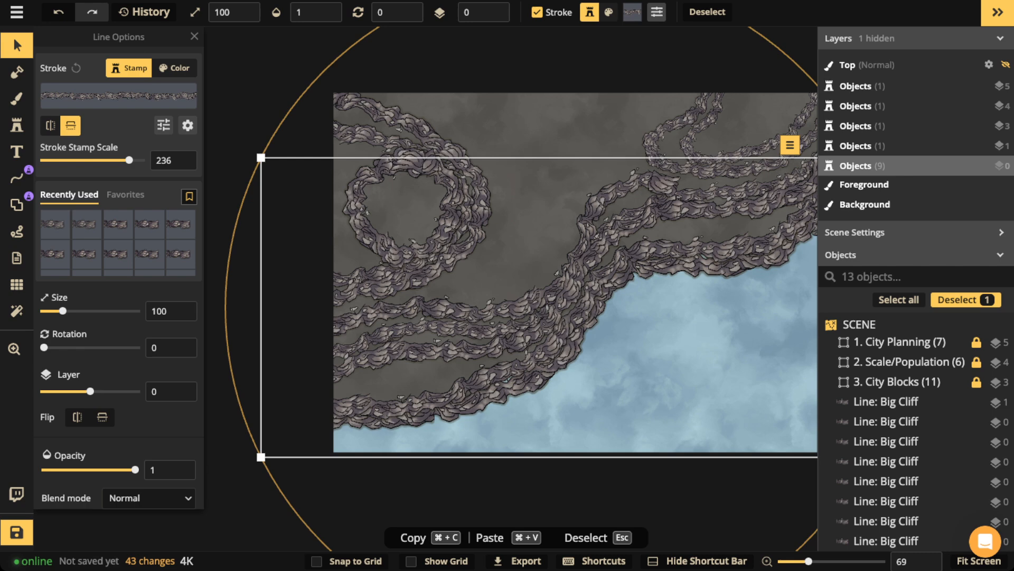
left_click_drag(591, 296, 593, 299)
left_click_drag(497, 391, 497, 389)
scroll(119, 312, "down", 2)
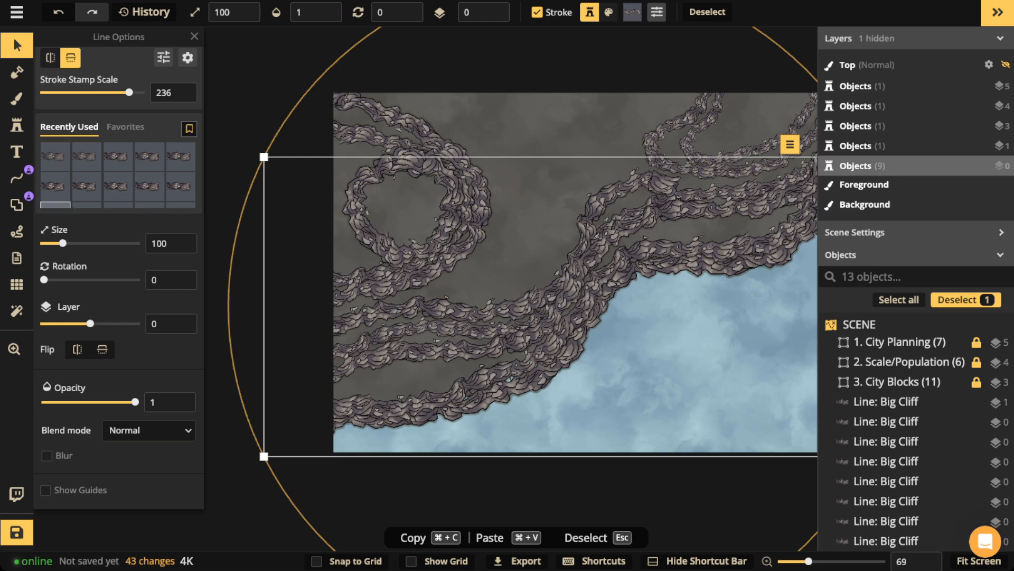
scroll(119, 264, "up", 2)
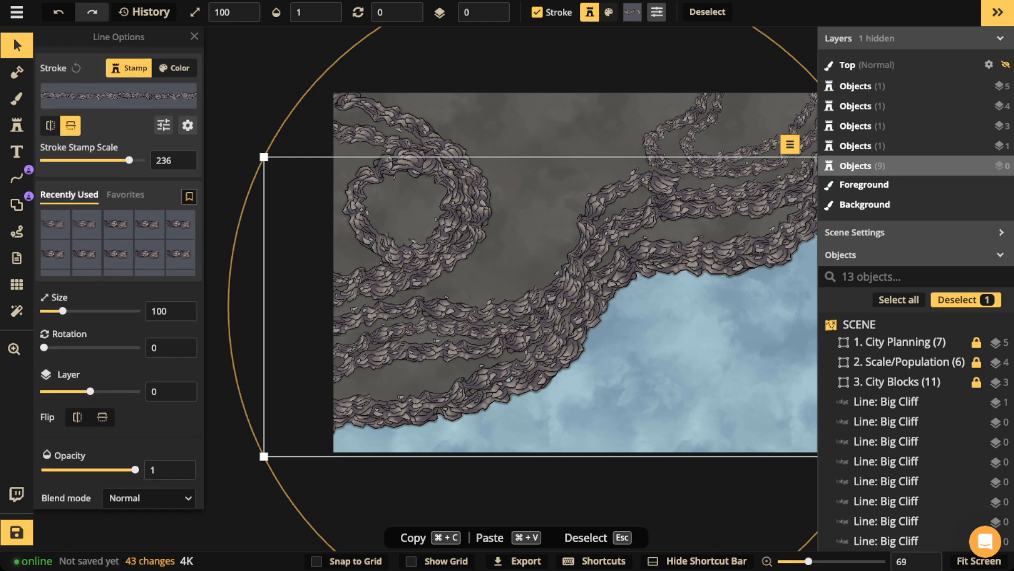
left_click(164, 125)
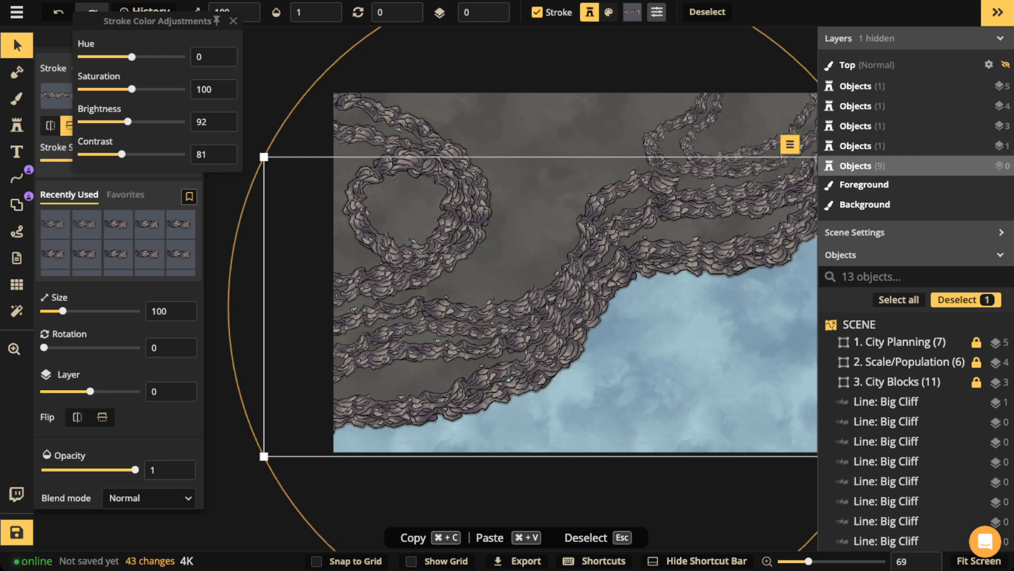
left_click_drag(128, 122, 114, 121)
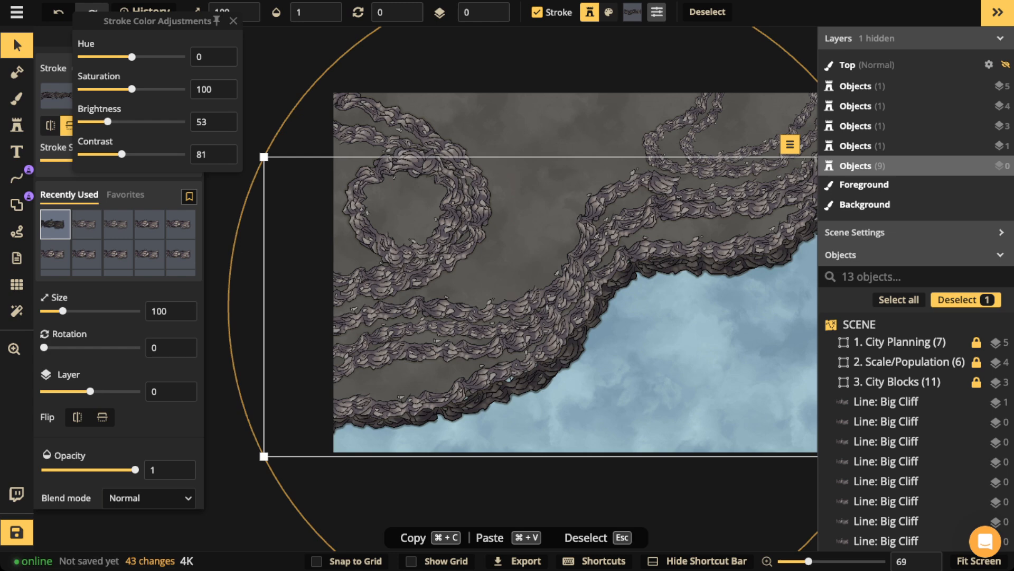
left_click(554, 365)
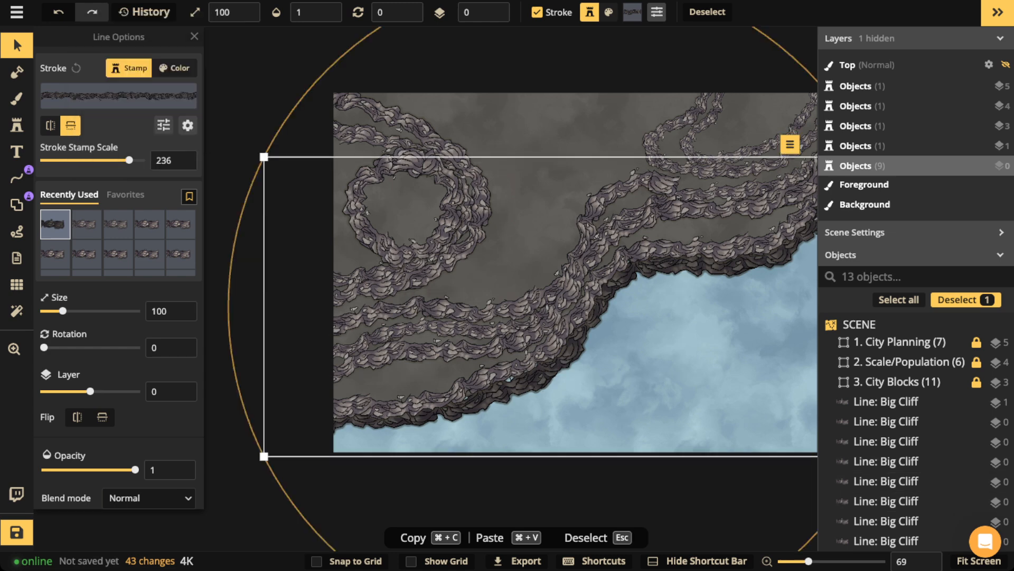
- Set the brightness of the second coastal cliff line to 68 and slightly lower that of the shorter inland line ending near mid-map
left_click(549, 346)
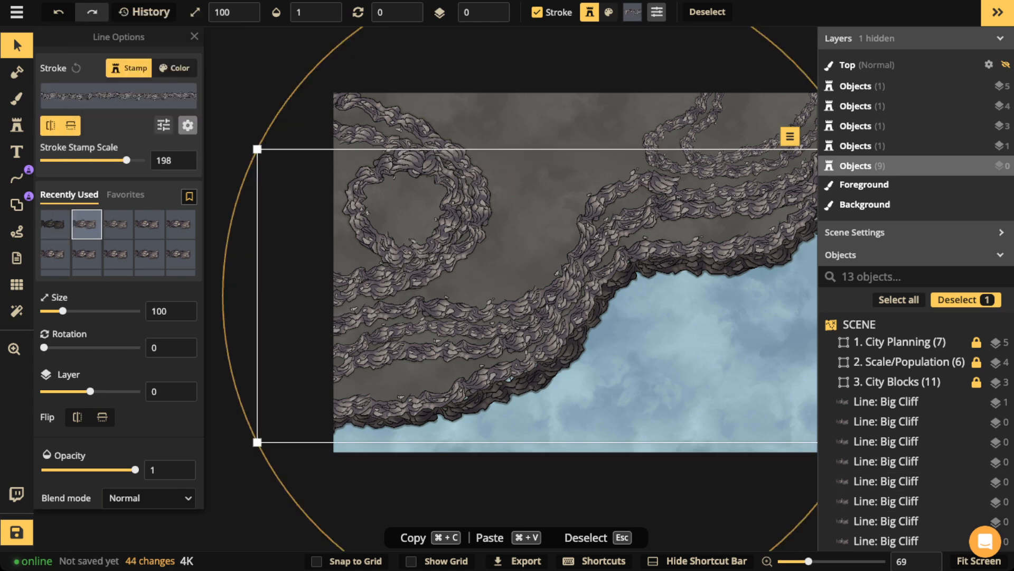
left_click(164, 126)
left_click_drag(127, 122, 116, 122)
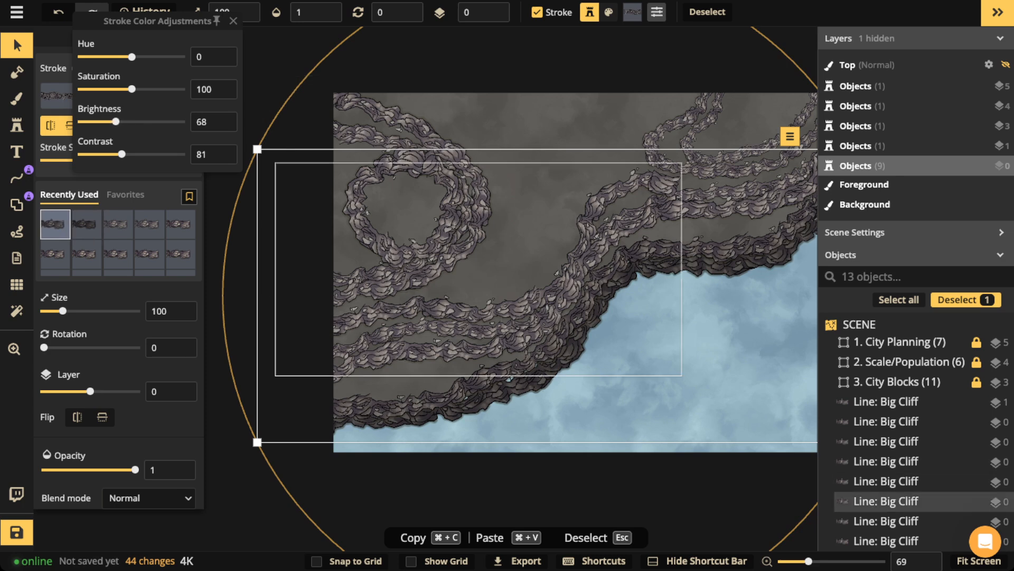
left_click(476, 346)
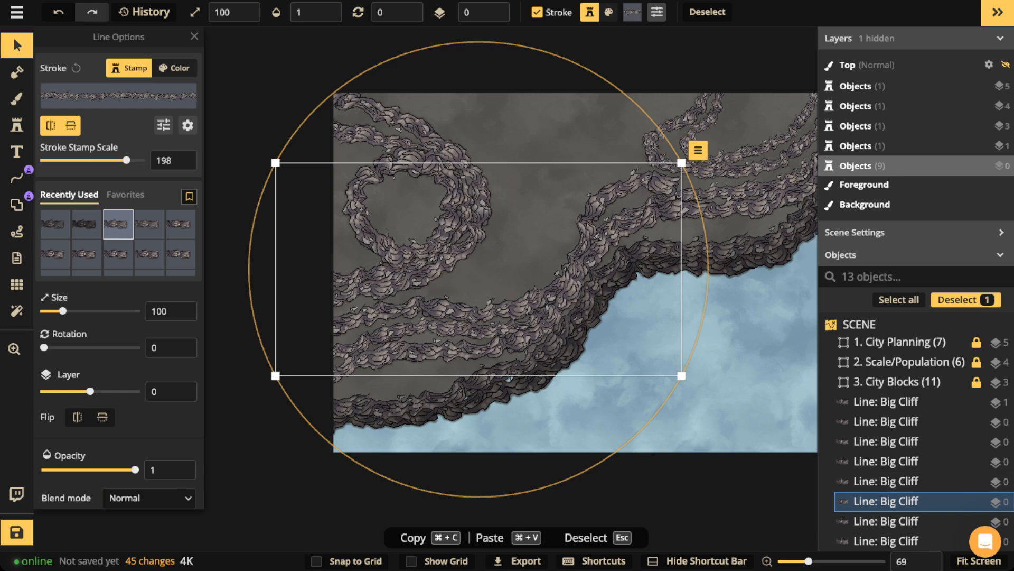
left_click(164, 125)
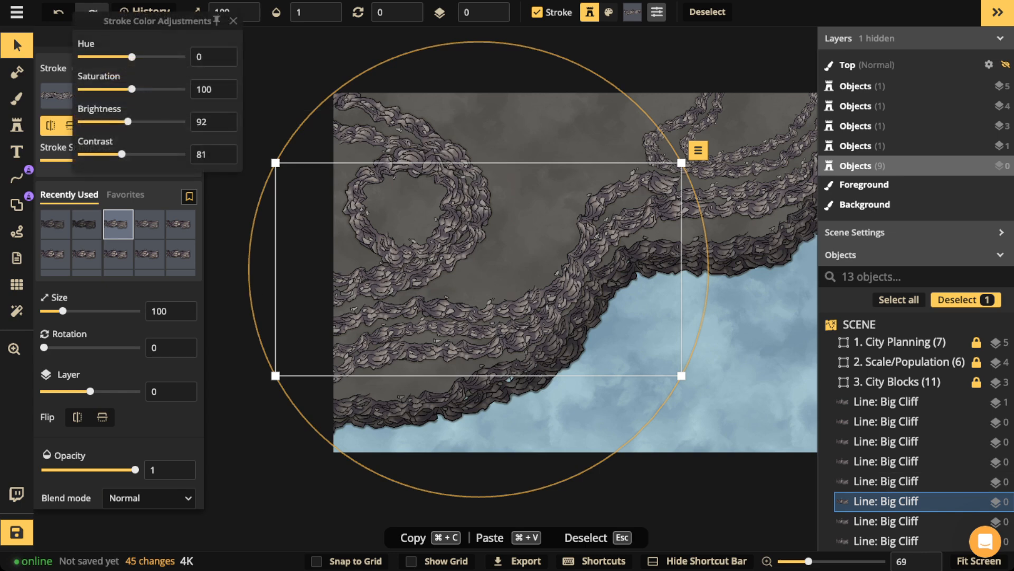
left_click_drag(128, 121, 123, 121)
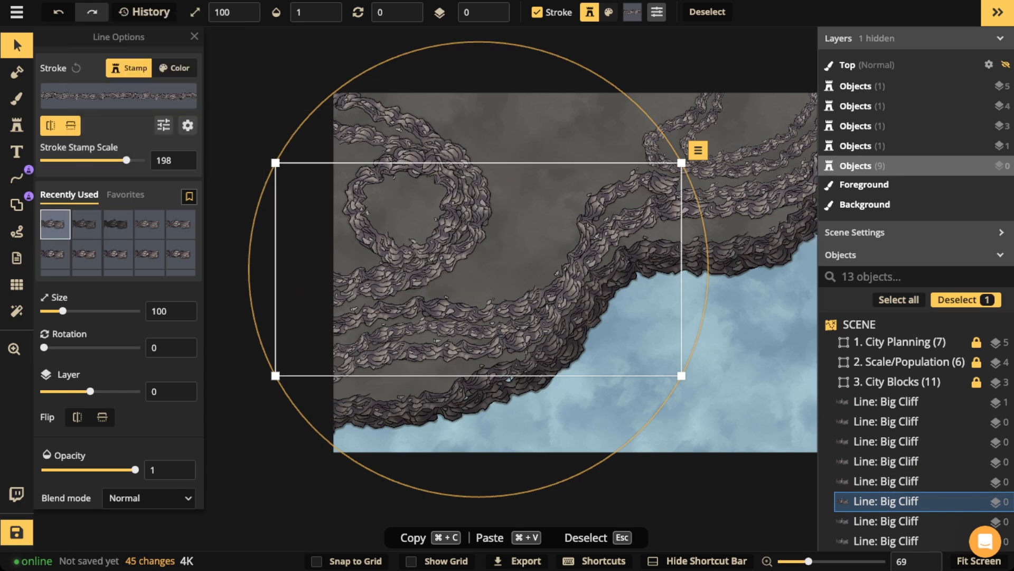
left_click_drag(492, 395, 492, 397)
left_click_drag(274, 162, 682, 376)
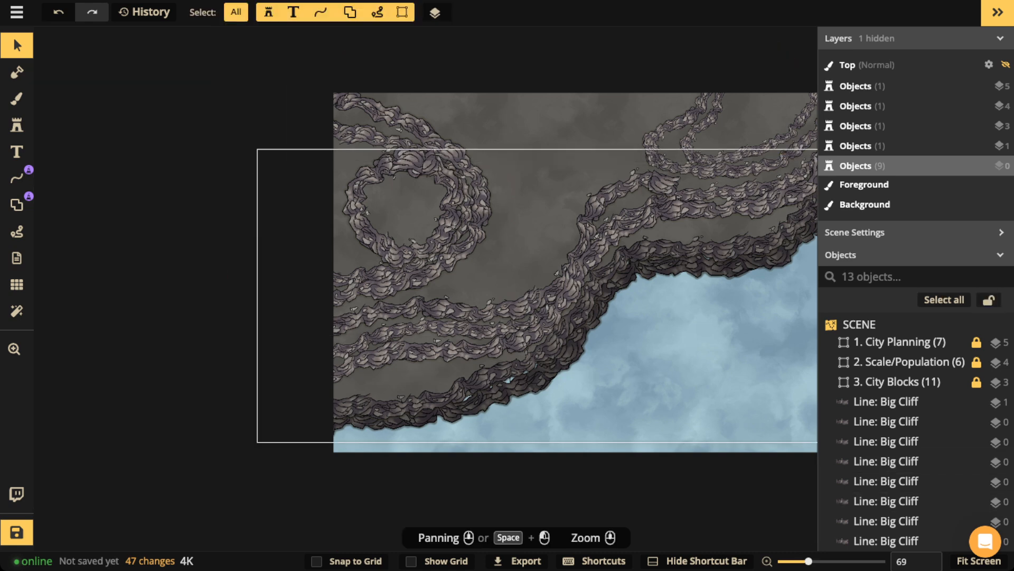
left_click(475, 232)
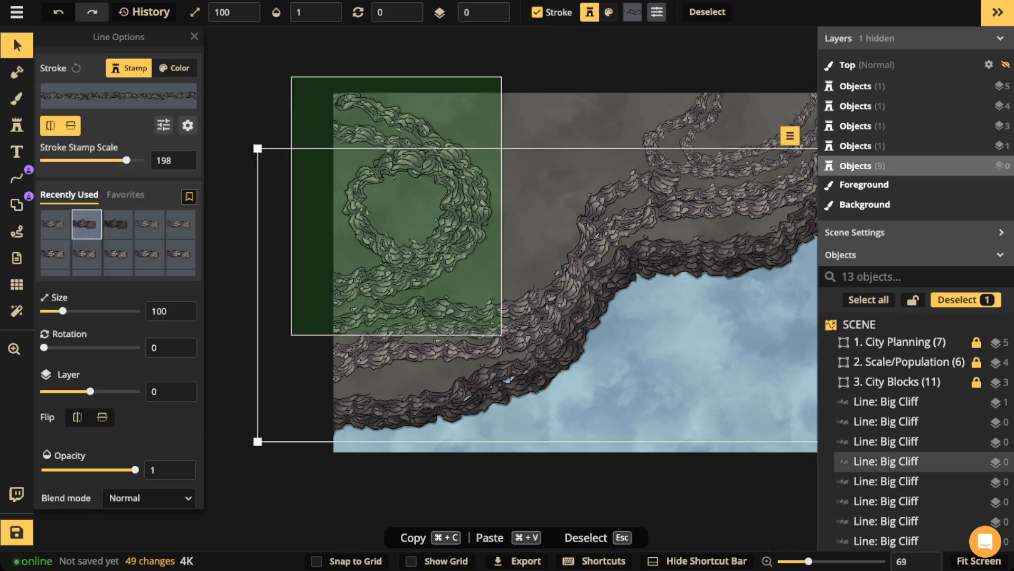
key("Escape")
left_click(491, 396)
left_click_drag(491, 397, 492, 395)
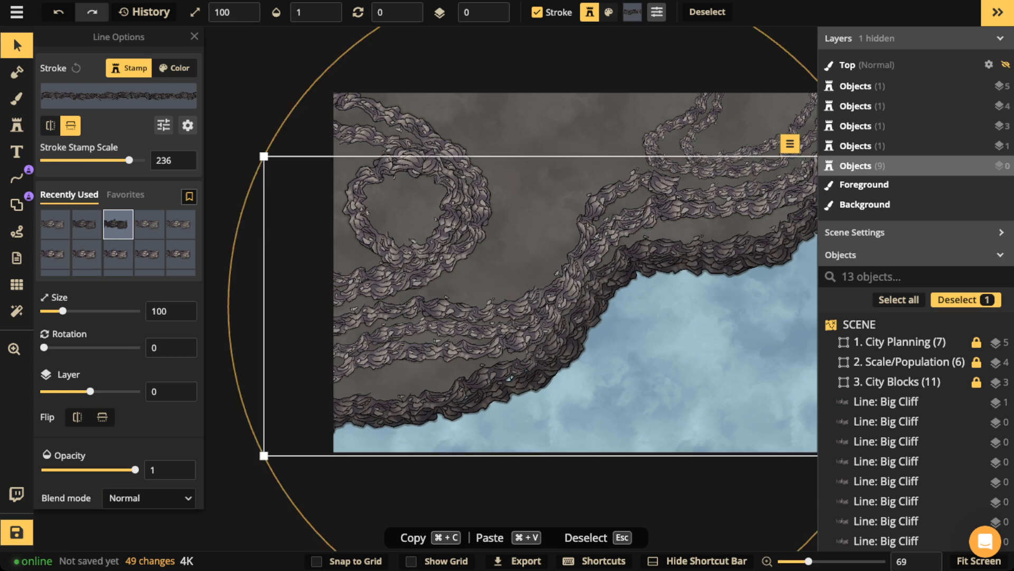
key("l")
key("Escape")
- Set the stroke brightness of the newly drawn Big Cliff line between the inland and coastal cliffs to 72
left_click(491, 312)
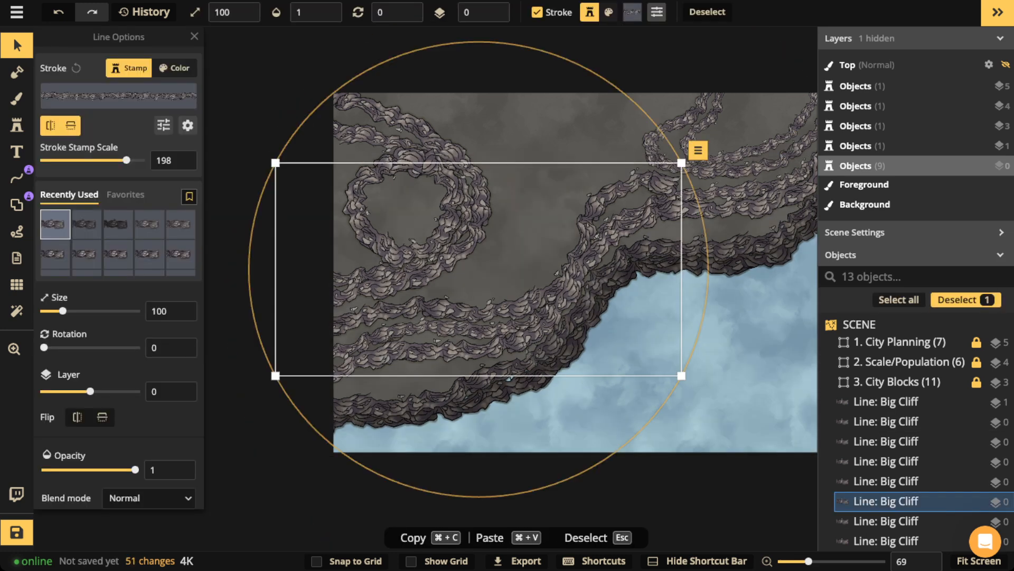
left_click_drag(492, 347, 491, 346)
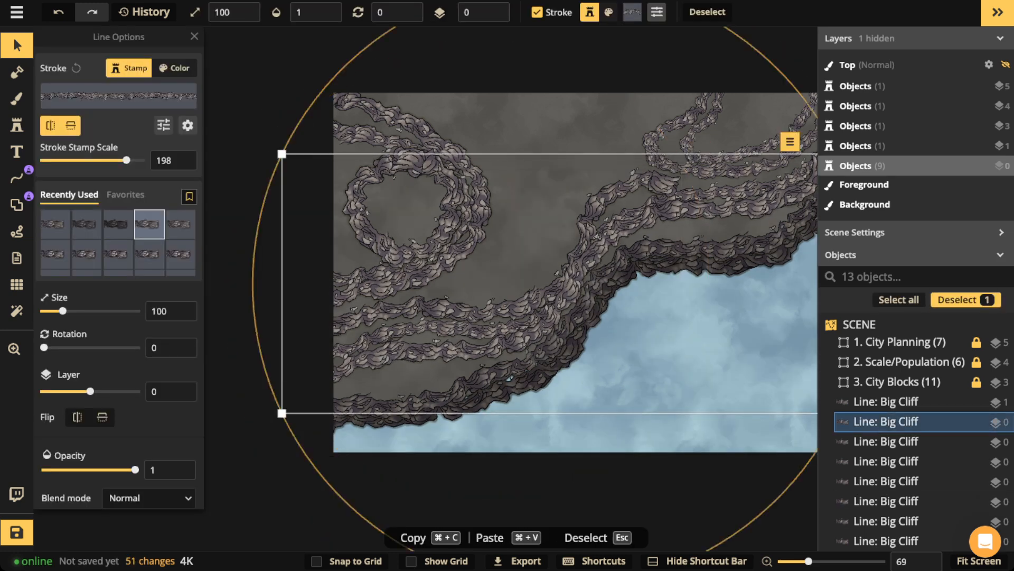
left_click(163, 125)
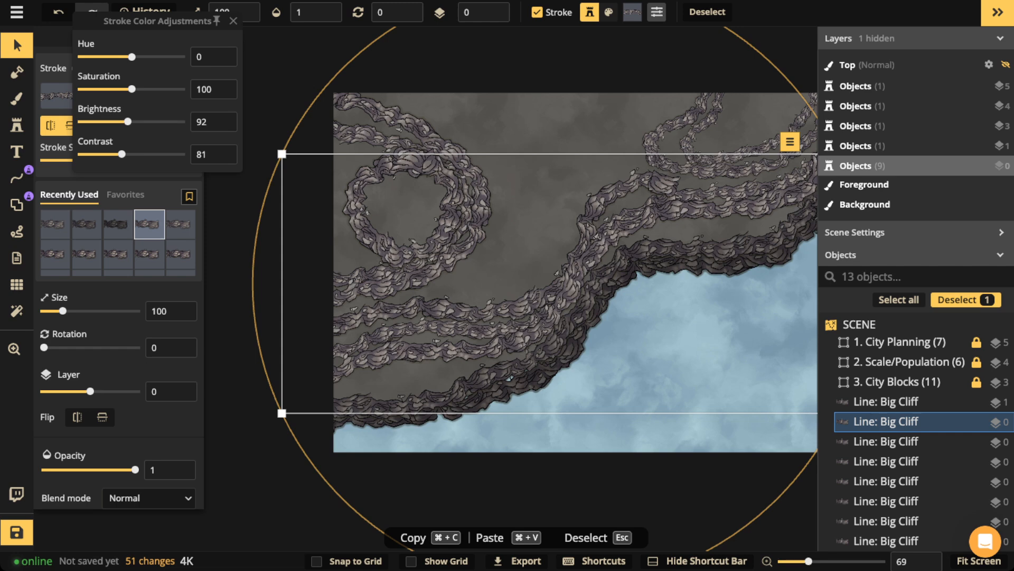
left_click_drag(128, 122, 121, 122)
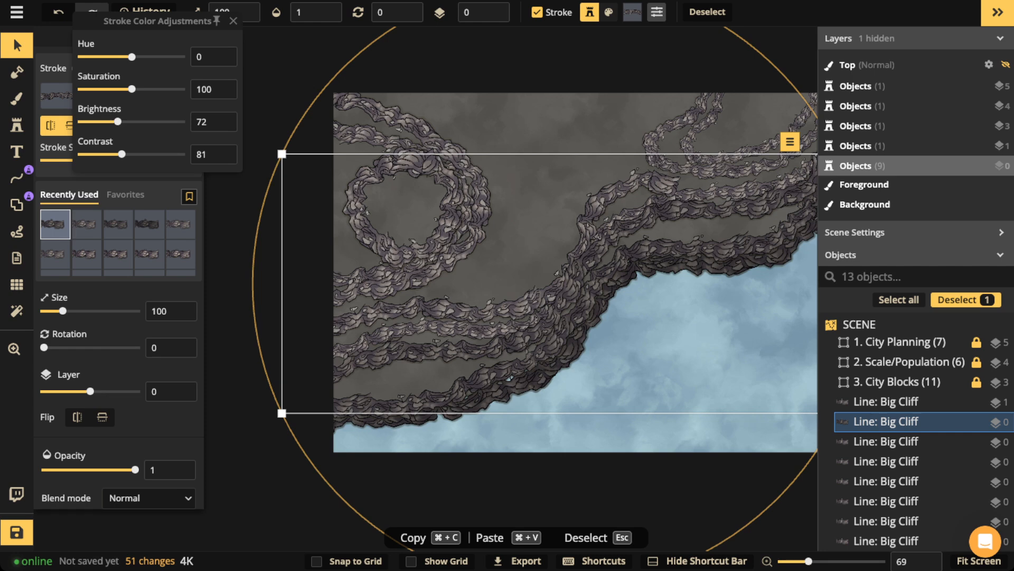
- Set the circular Big Cliff line's stroke brightness to 111 and adjust the brightness of the cliff line looping around it
left_click(371, 134)
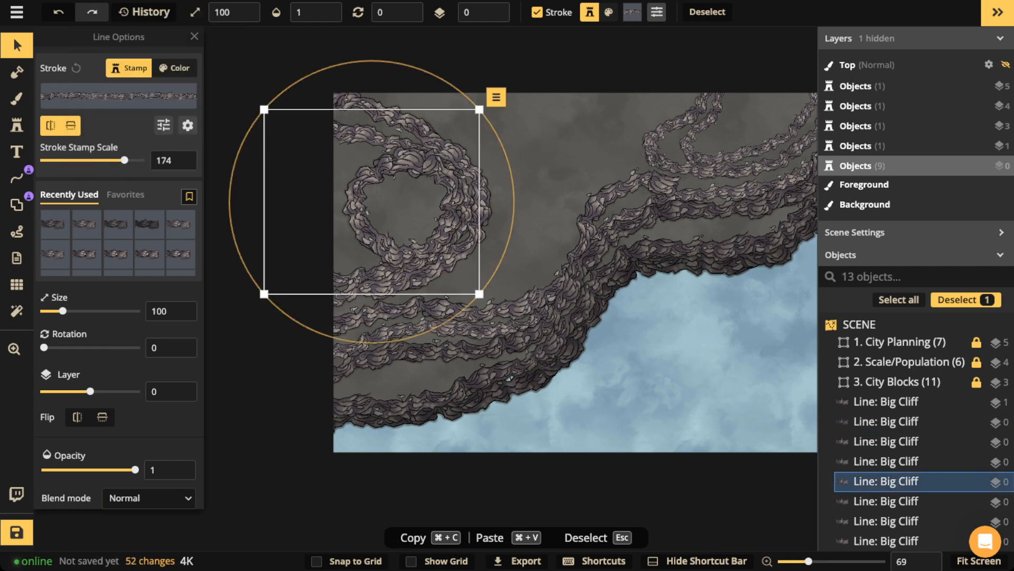
left_click(395, 114)
left_click(408, 160)
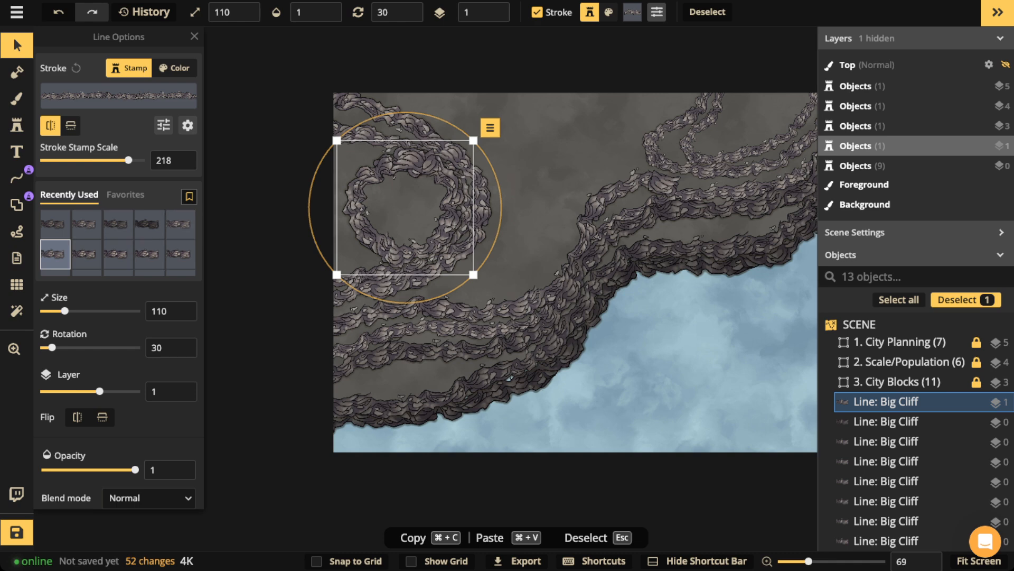
left_click(163, 125)
left_click_drag(128, 121, 137, 121)
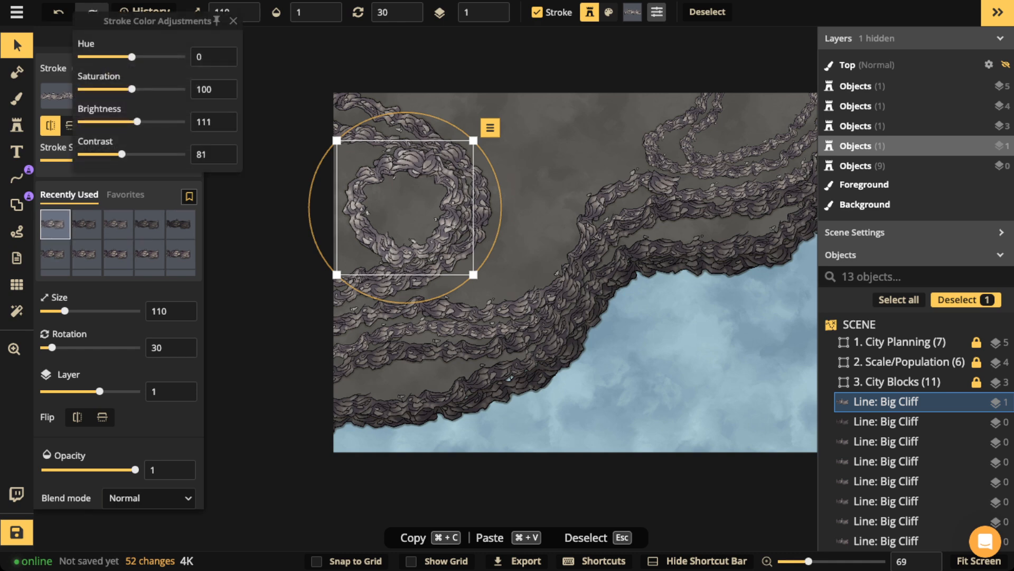
left_click(461, 160)
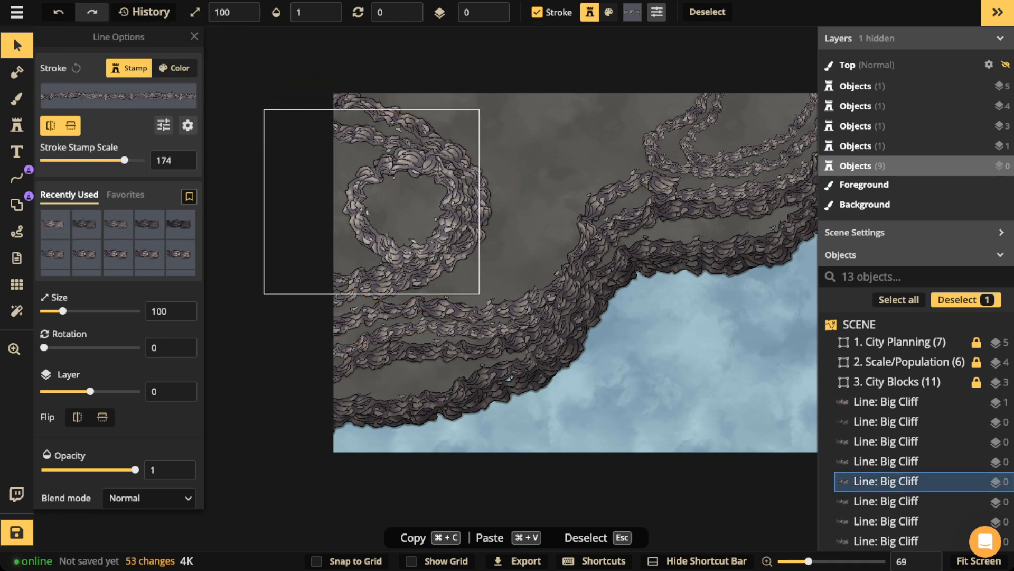
left_click(164, 125)
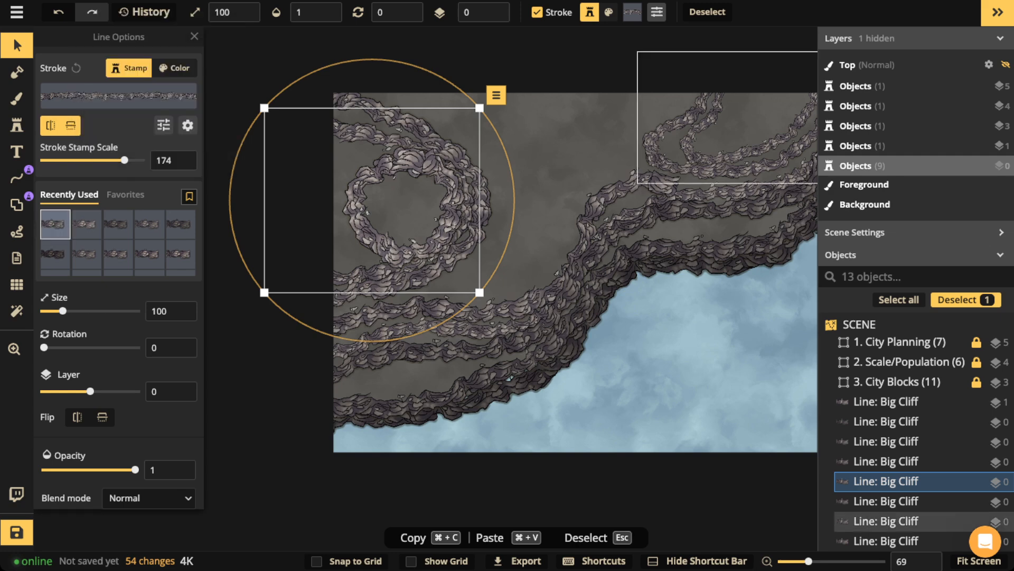
- Set the stroke brightness of the upper-right cliffs to 109 for the smaller inner line and 100 for the outer line
left_click(698, 153)
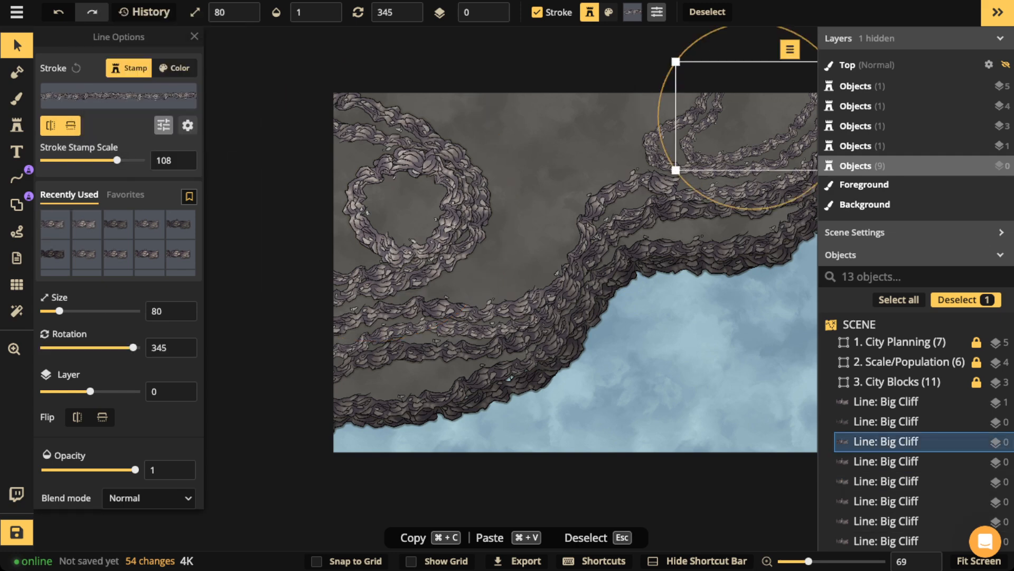
left_click(163, 125)
left_click_drag(128, 122, 136, 121)
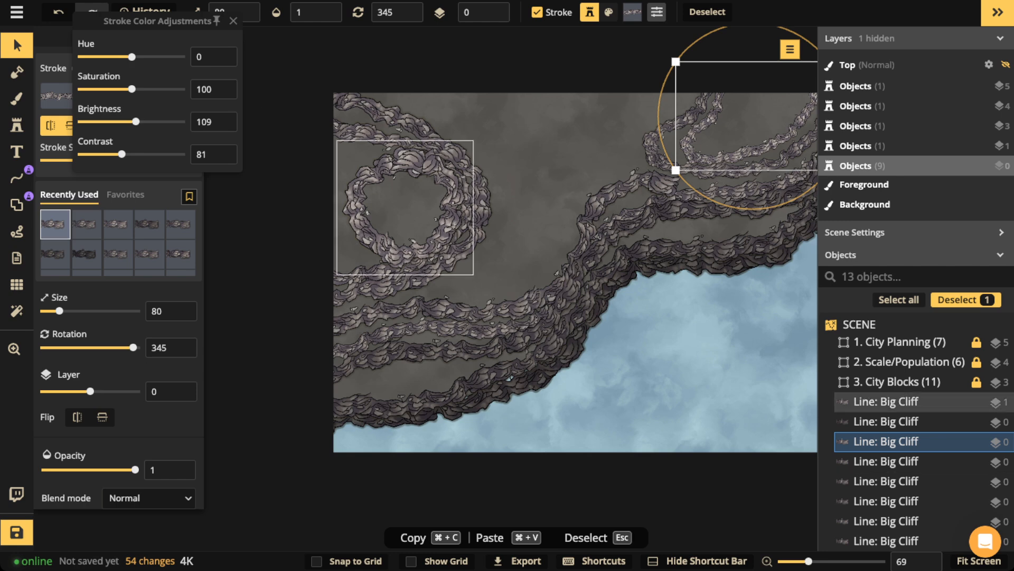
left_click(657, 153)
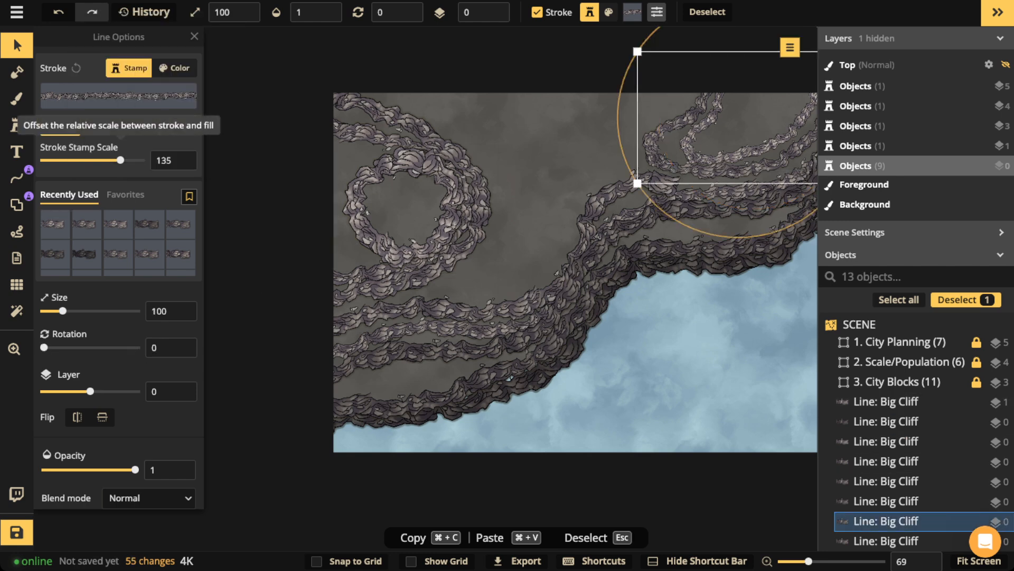
left_click(164, 125)
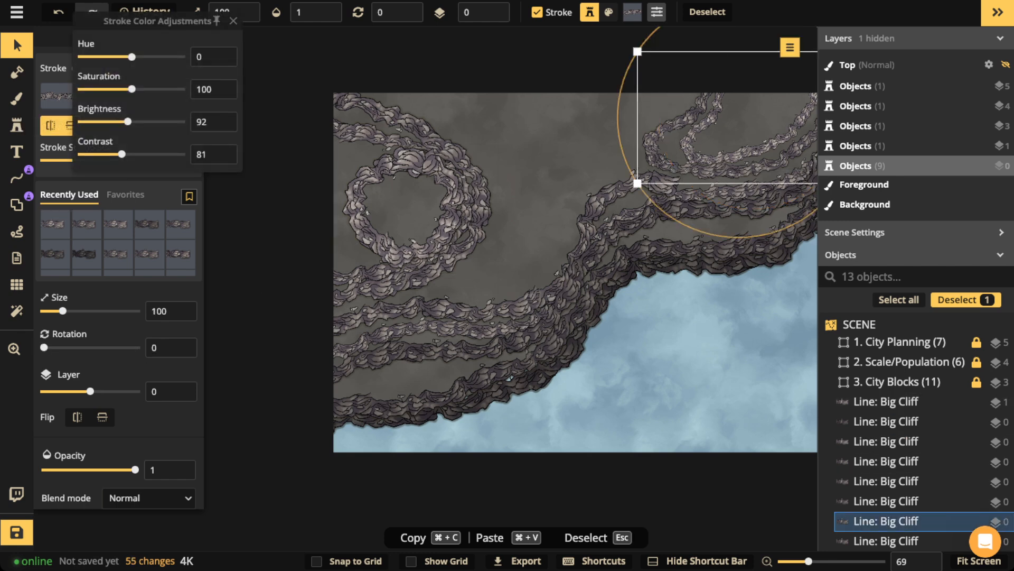
left_click_drag(128, 122, 126, 122)
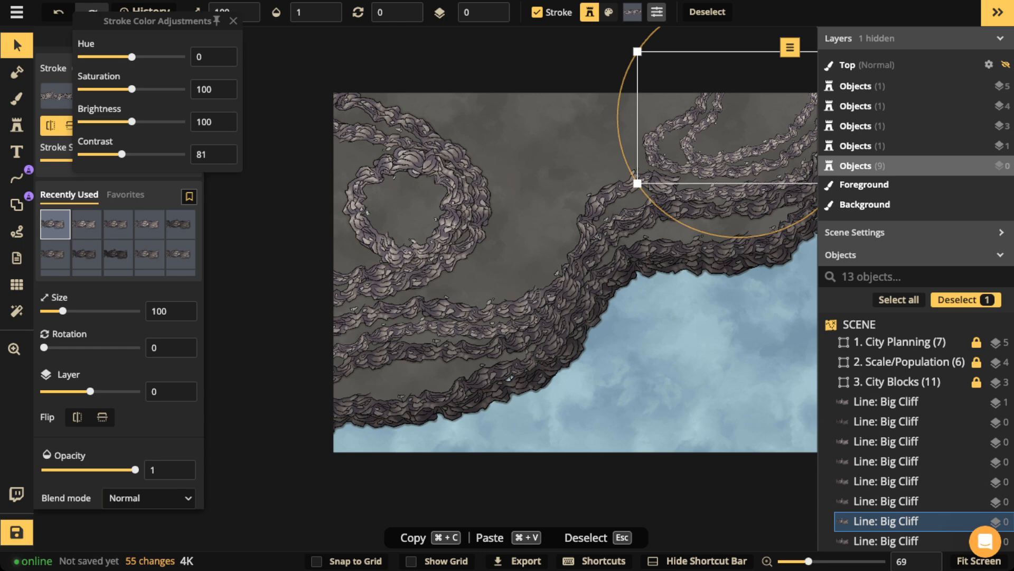
key("Escape")
key("Escape")
scroll(761, 96, "down", 3)
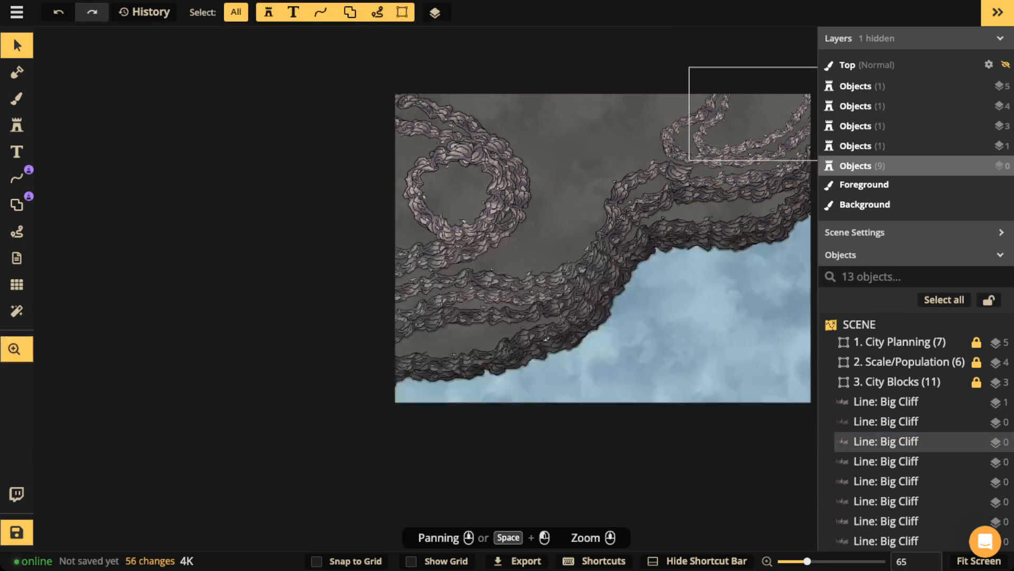
left_click_drag(760, 96, 612, 202)
left_click_drag(197, 164, 764, 511)
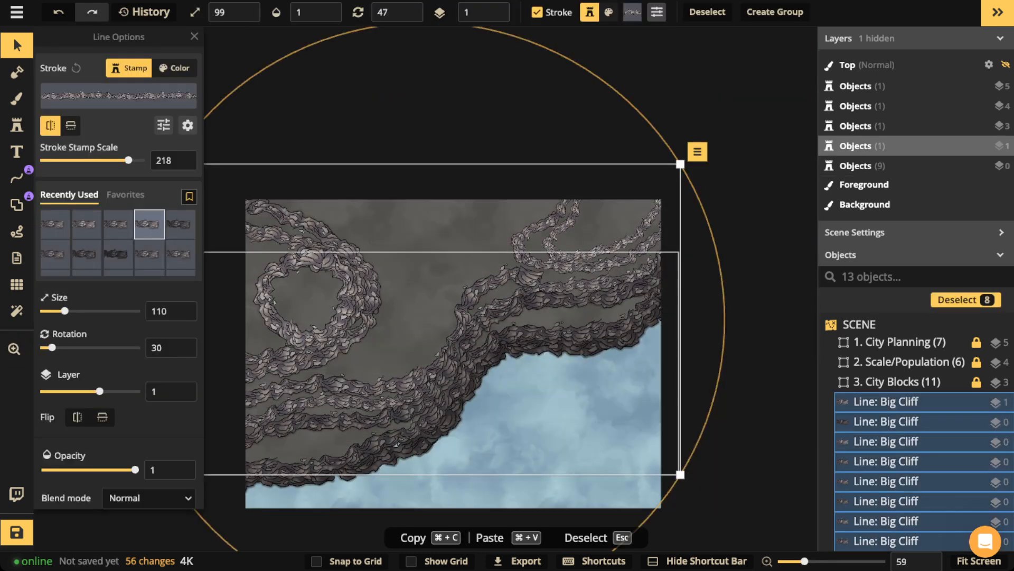
left_click_drag(581, 391, 746, 322)
scroll(543, 348, "up", 5)
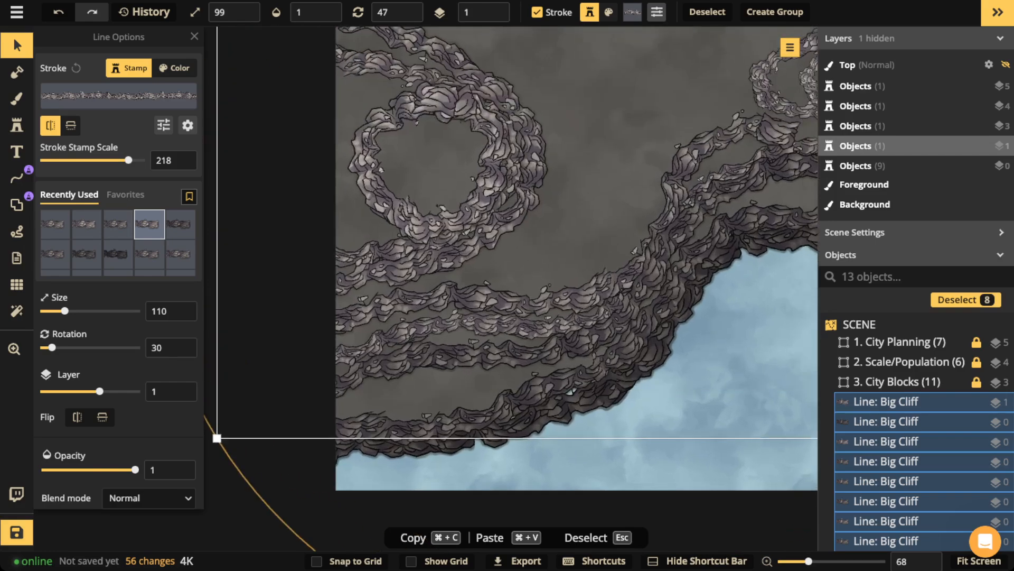
key("m")
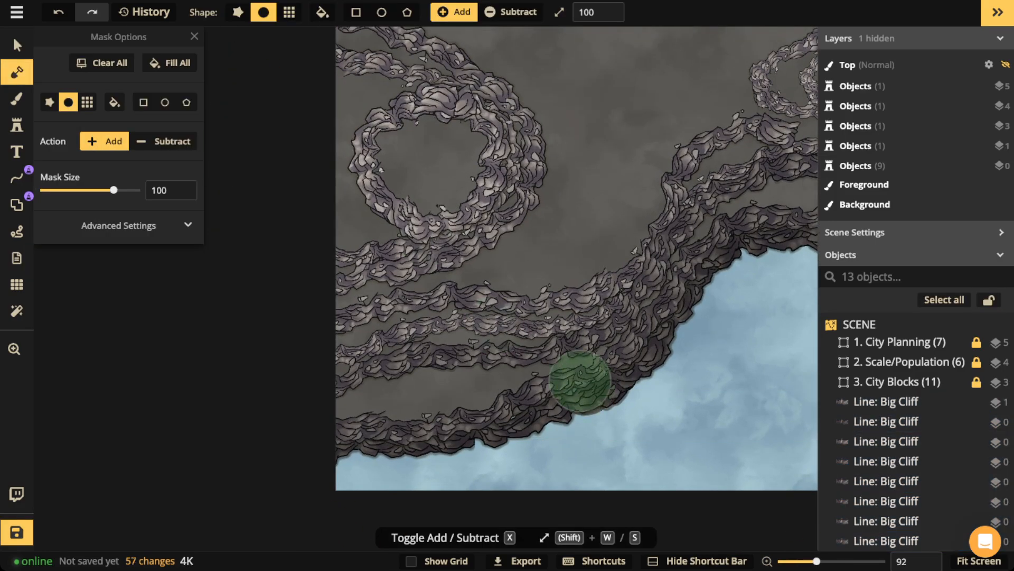
key("ctrl+z")
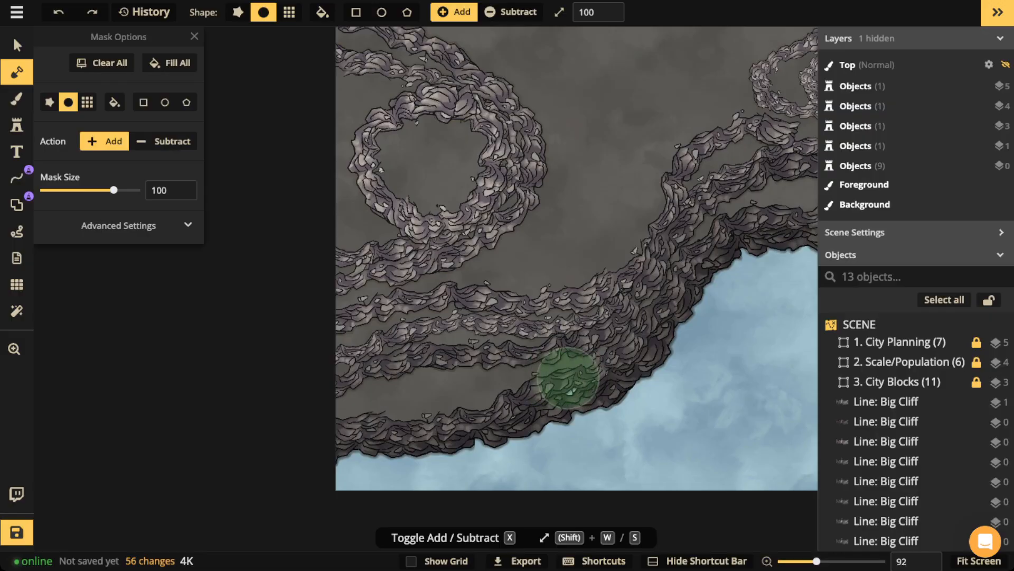
scroll(401, 226, "down", 2)
scroll(424, 218, "down", 2)
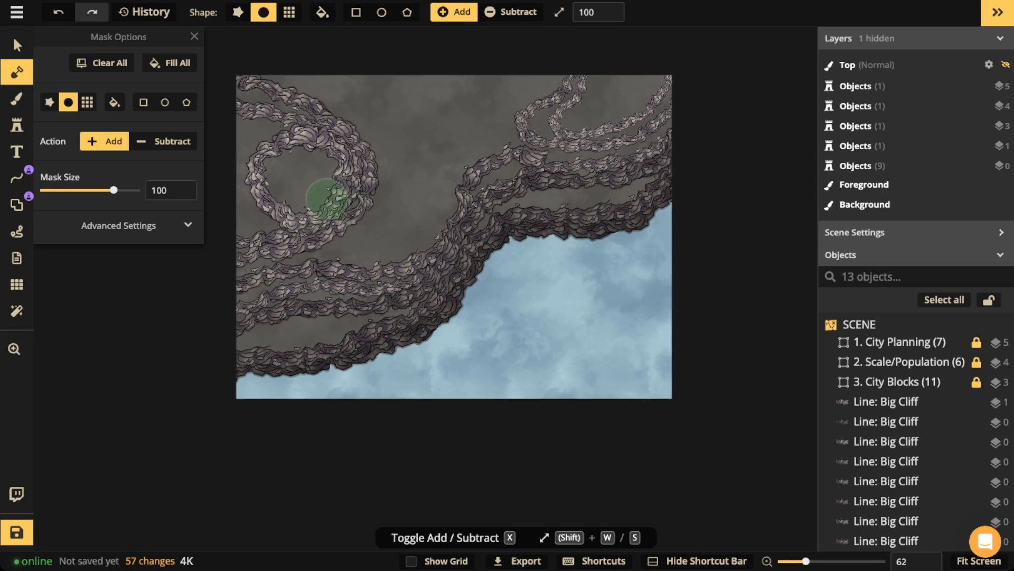
left_click(17, 46)
scroll(144, 60, "down", 1)
left_click_drag(143, 47, 681, 383)
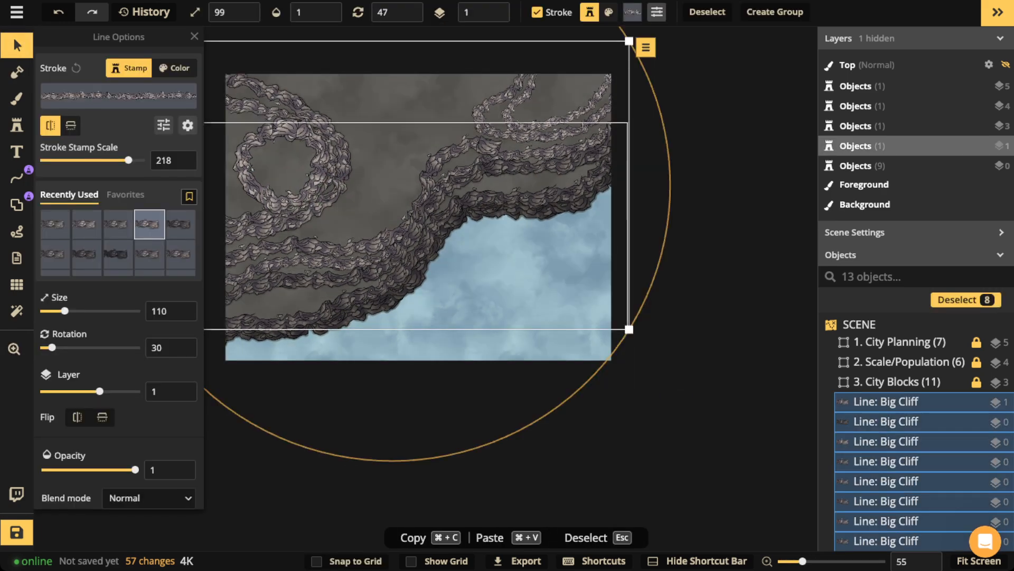
mouse_move(455, 222)
left_mouse_down()
mouse_move(459, 233)
mouse_move(454, 223)
left_mouse_up()
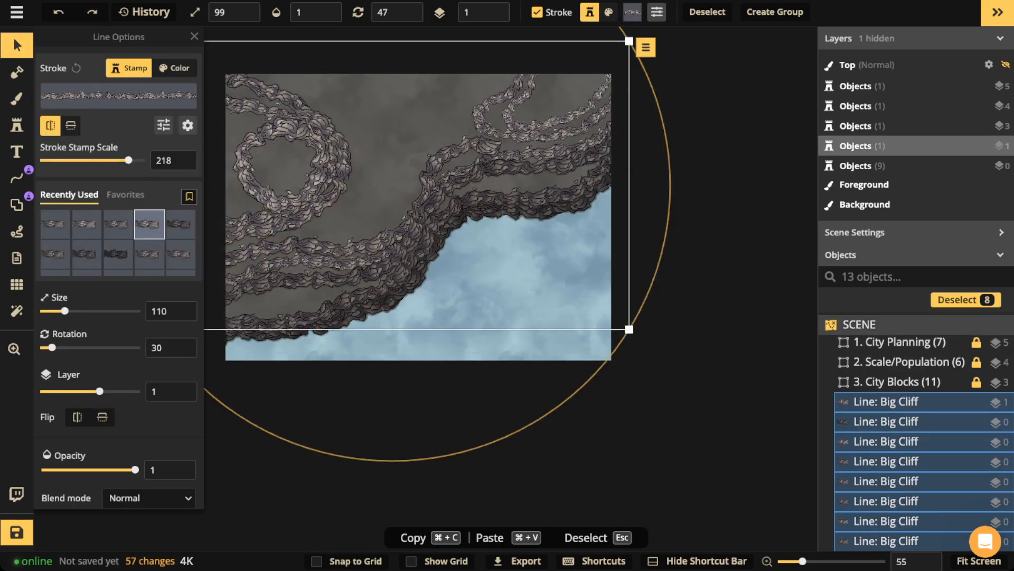
- Unlock the City Planning, Scale/Population and City Blocks groups
left_click(977, 343)
left_click(977, 362)
left_click(977, 381)
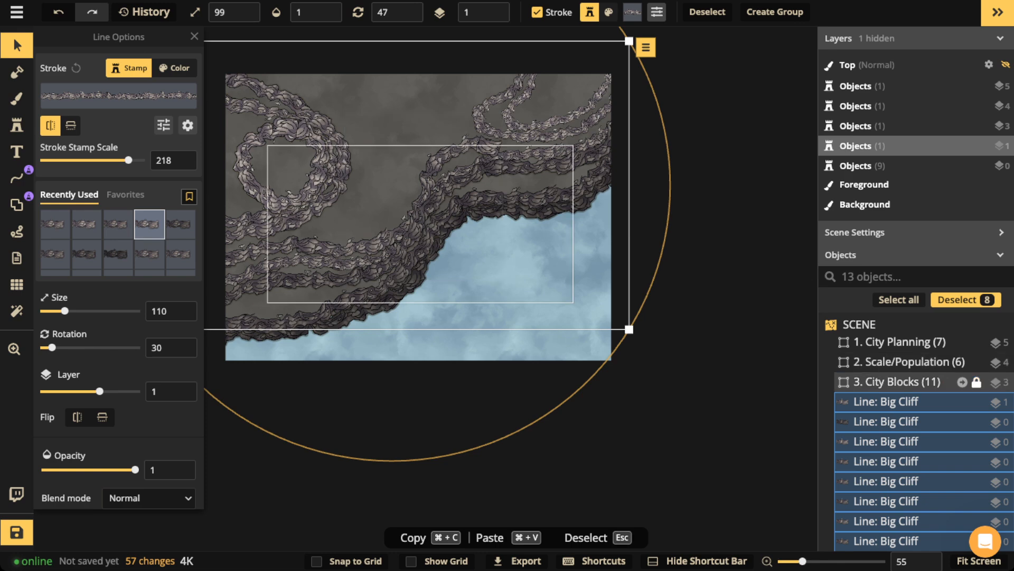
key("Escape")
scroll(409, 194, "down", 1)
key("super+a")
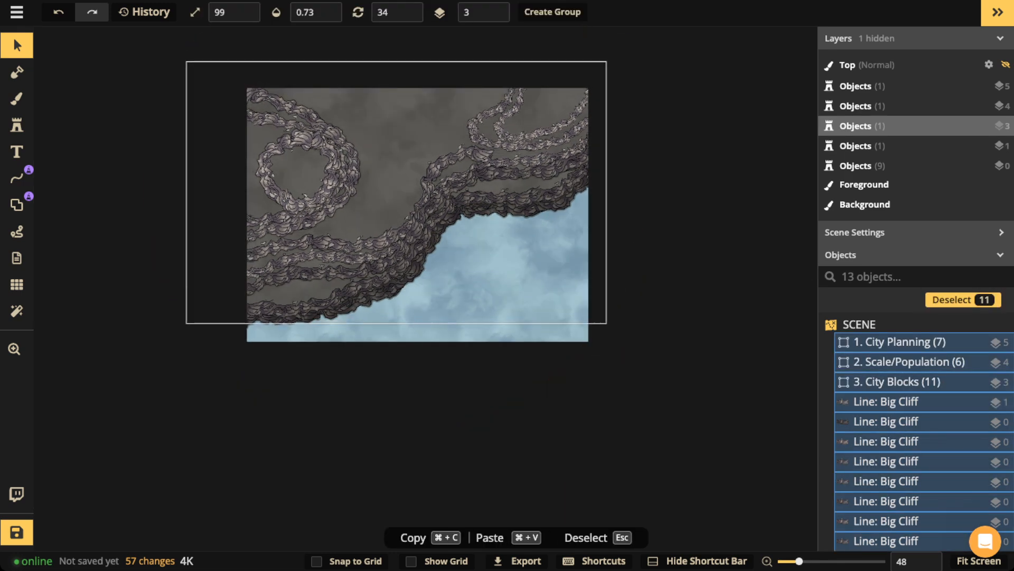
key("super+z")
key("Escape")
scroll(966, 382, "down", 2)
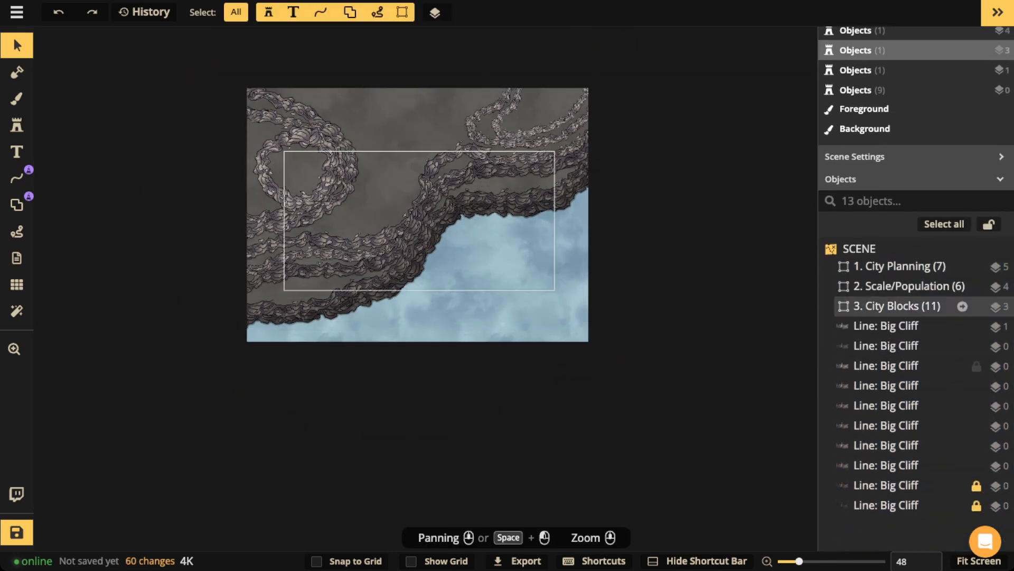
- Unlock all remaining locked objects, select all 13 and move them together down and slightly right on the map
left_click(989, 224)
left_click_drag(231, 64, 654, 382)
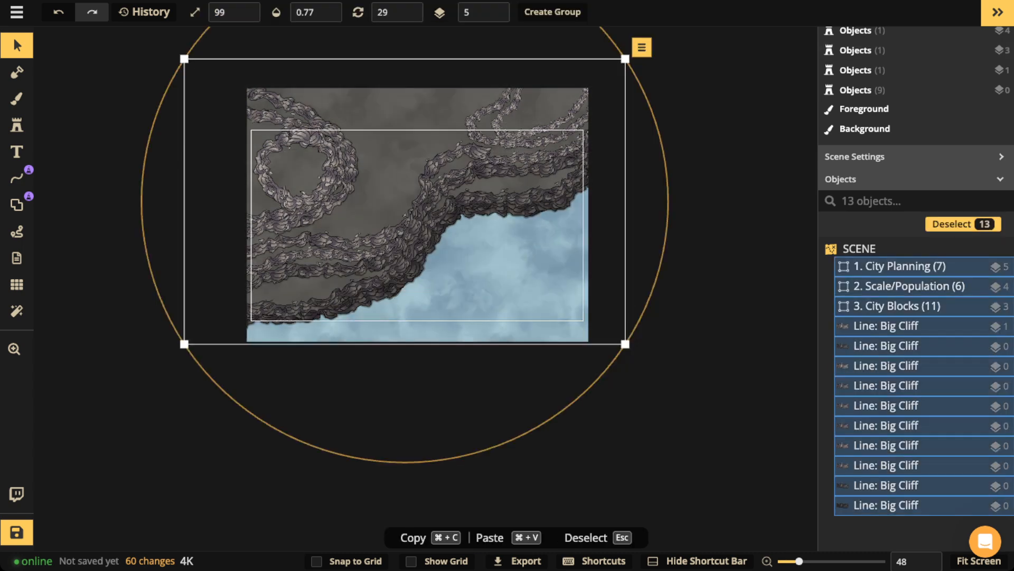
left_click_drag(507, 274, 520, 304)
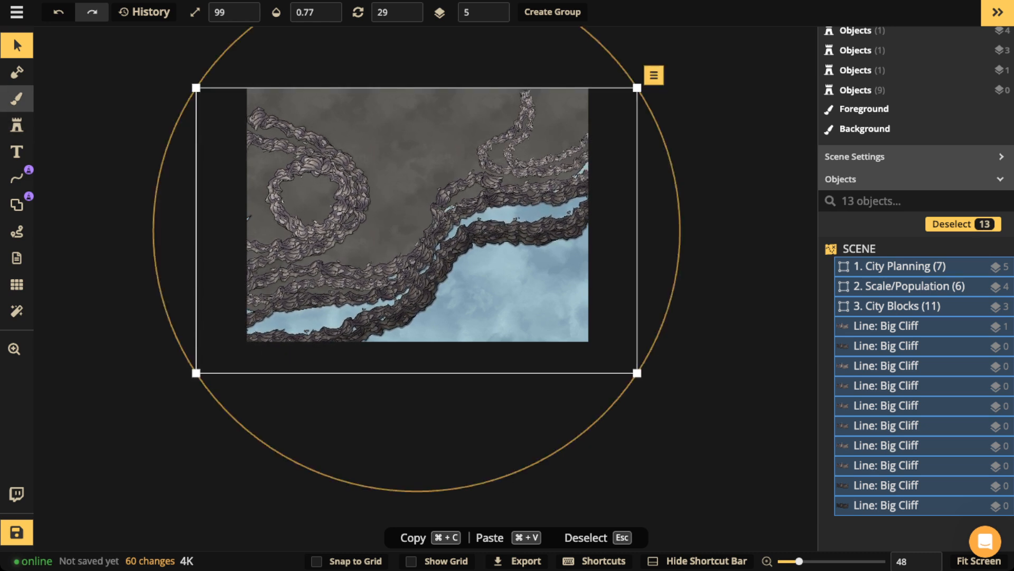
- Add land to the mask over the water gaps between the shifted cliff lines using a round mask brush of size 110
left_click(16, 99)
key("m")
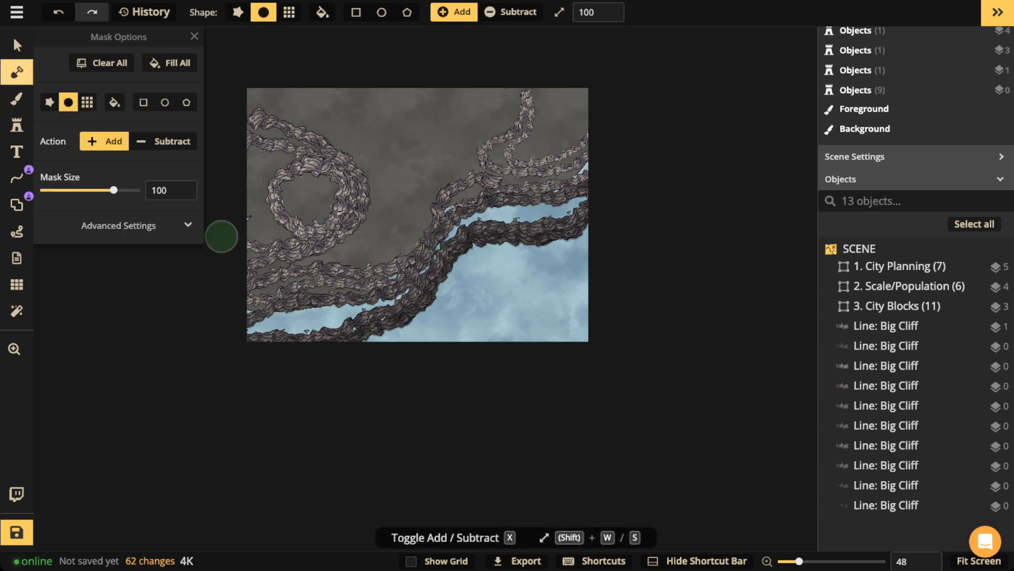
left_click_drag(247, 304, 301, 332)
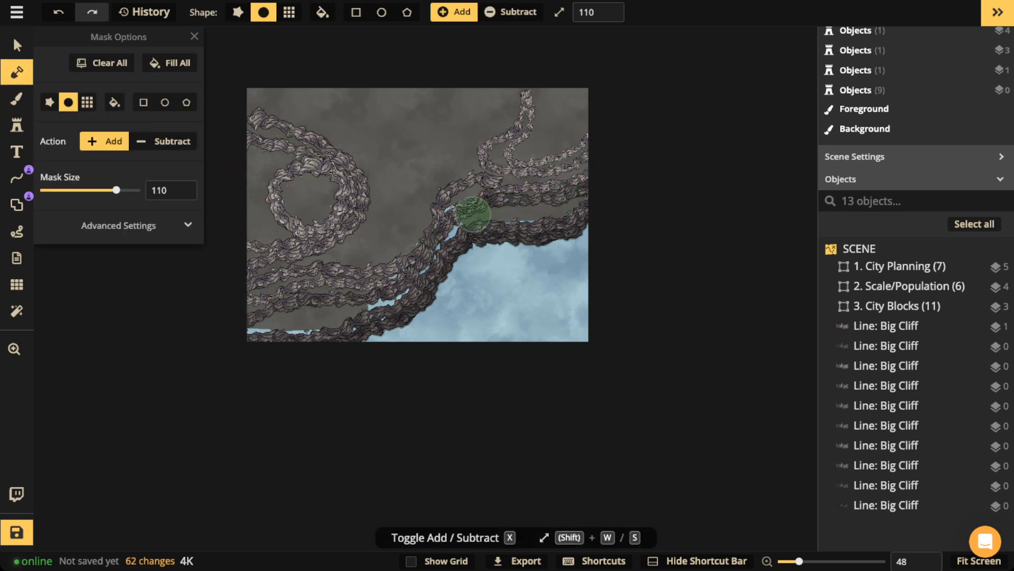
mouse_move(473, 214)
left_mouse_down()
mouse_move(391, 258)
mouse_move(337, 311)
mouse_move(342, 320)
mouse_move(233, 322)
mouse_move(393, 287)
mouse_move(434, 221)
mouse_move(371, 312)
left_mouse_up()
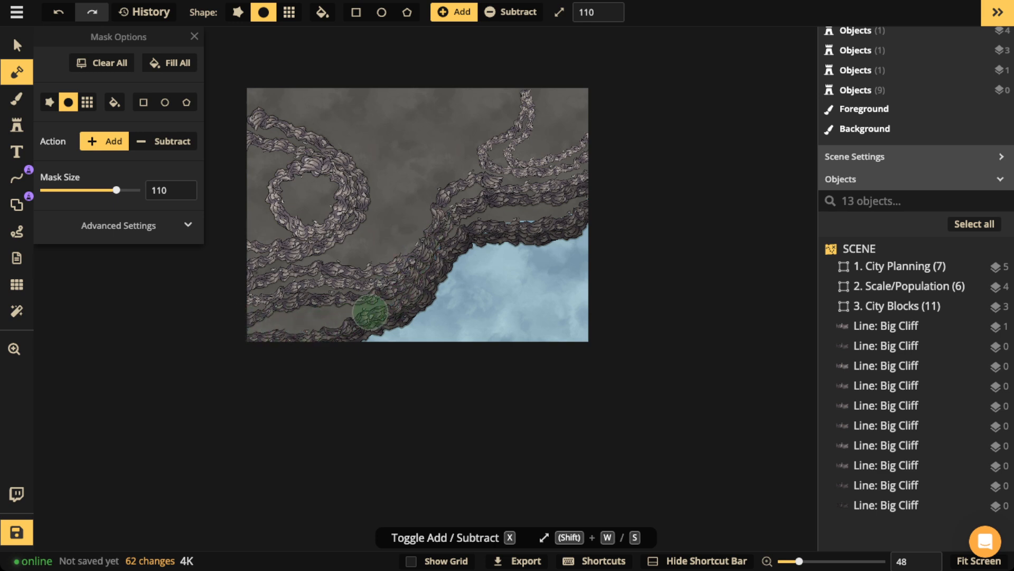
left_click_drag(510, 212, 524, 212)
left_click(561, 195)
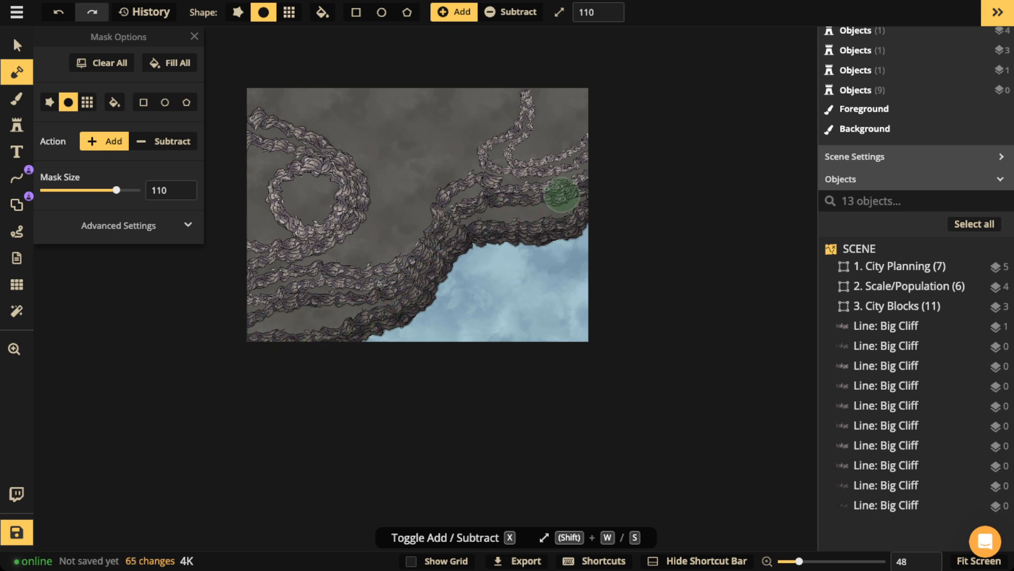
left_click(470, 225)
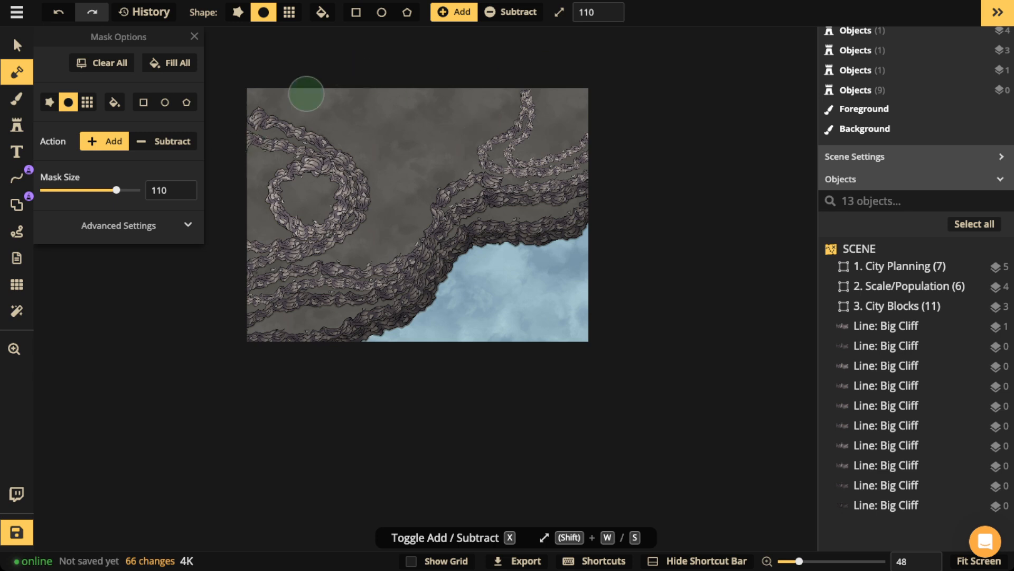
scroll(425, 233, "up", 3)
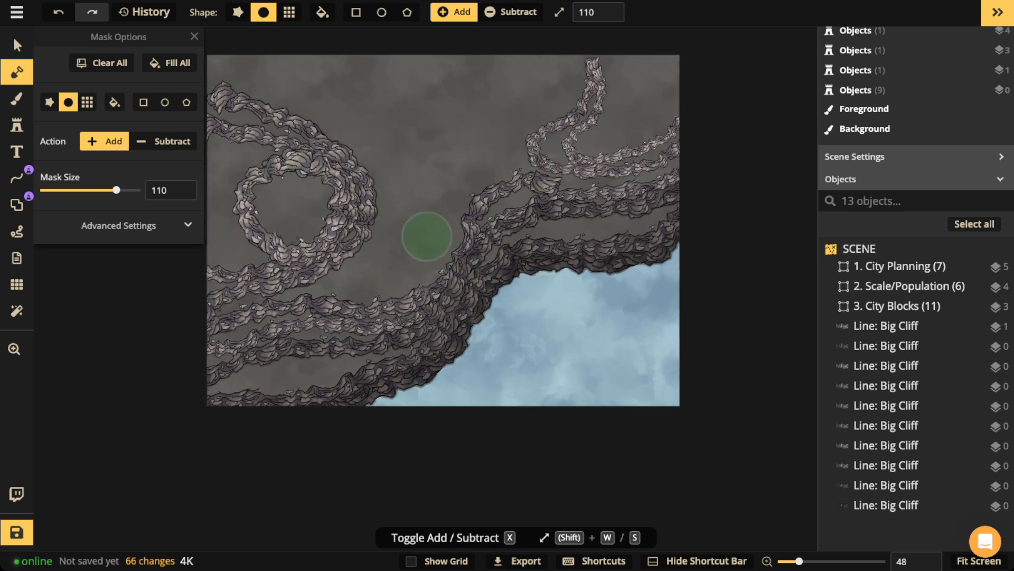
key("b")
key("f")
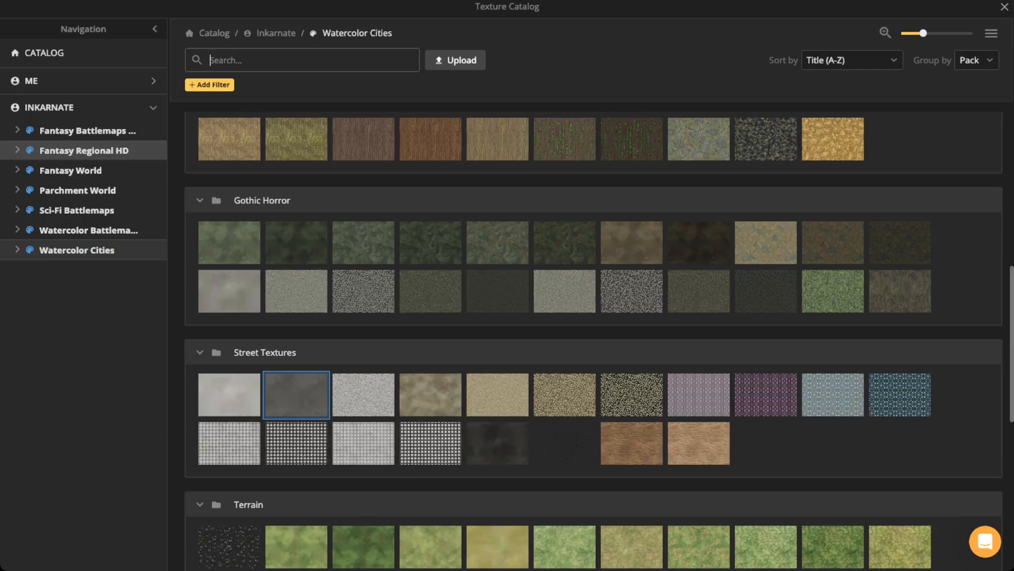
left_click(230, 395)
scroll(340, 246, "up", 1)
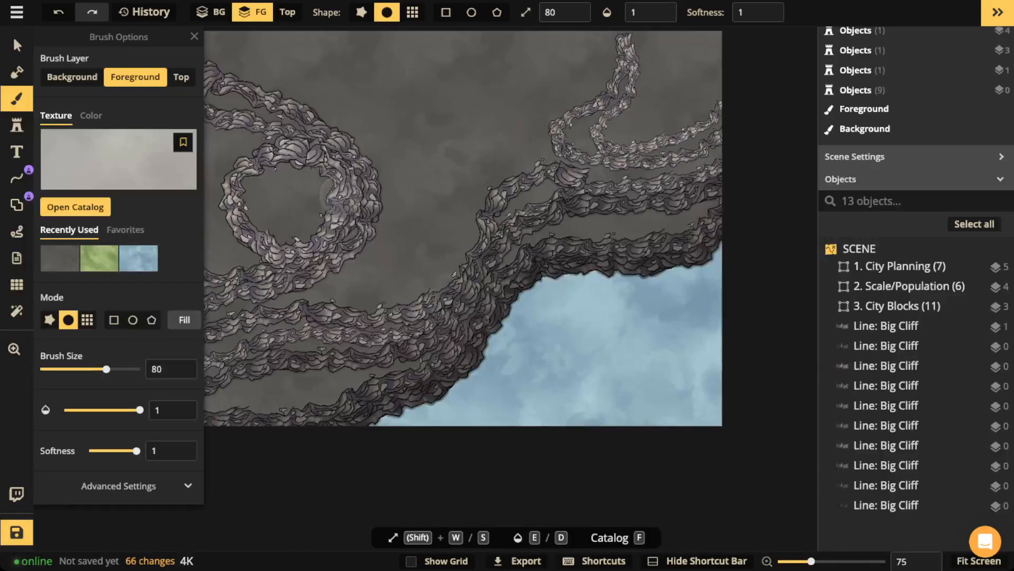
mouse_move(312, 184)
left_mouse_down()
mouse_move(290, 195)
mouse_move(256, 186)
left_mouse_up()
key("ctrl+z")
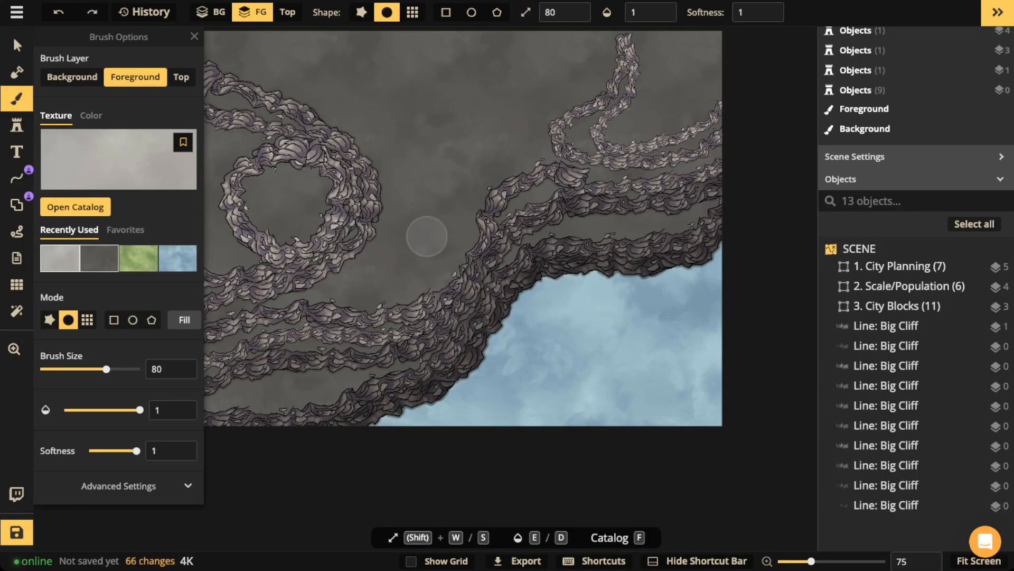
- Choose the dark grey street texture for the foreground brush again and open its colour adjustments
left_click(99, 258)
left_click(118, 486)
scroll(118, 476, "down", 3)
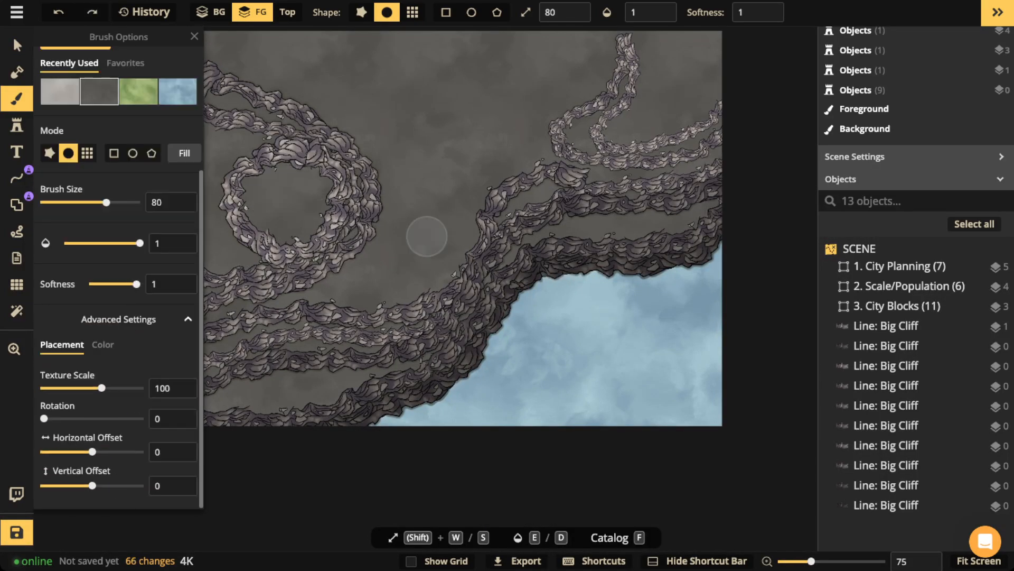
left_click(103, 345)
left_click_drag(93, 452, 73, 452)
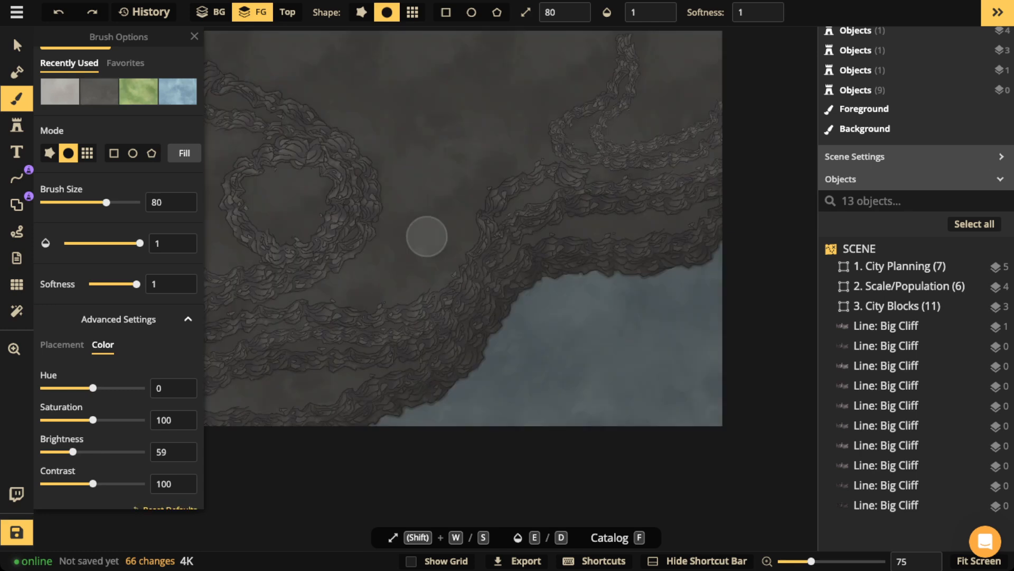
left_click_drag(330, 390, 211, 368)
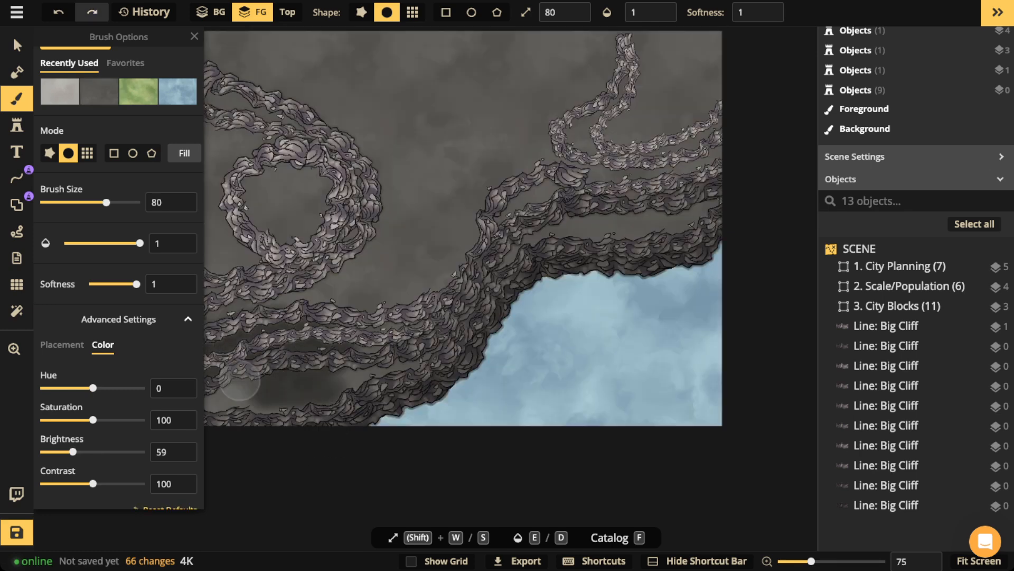
key("ctrl+z")
mouse_move(307, 374)
left_mouse_down()
mouse_move(221, 398)
mouse_move(301, 383)
left_mouse_up()
- Set the brush texture's brightness to 82 and paint the lowest terrace between the coastal cliff and the next cliff line inland
left_click_drag(73, 479, 83, 479)
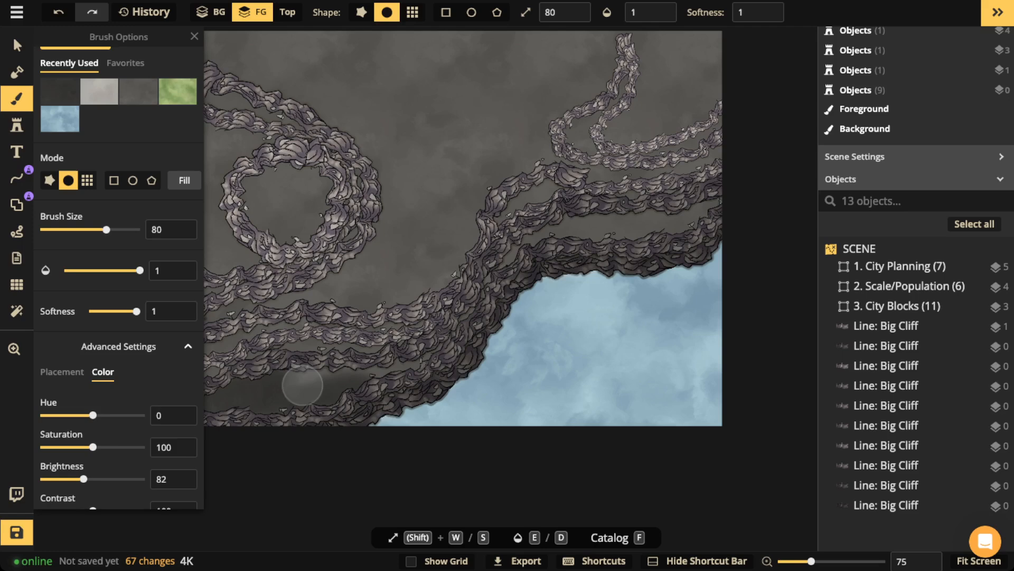
mouse_move(304, 385)
left_mouse_down()
mouse_move(278, 382)
mouse_move(308, 385)
left_mouse_up()
mouse_move(383, 375)
left_mouse_down()
mouse_move(338, 376)
mouse_move(319, 340)
mouse_move(319, 389)
left_mouse_up()
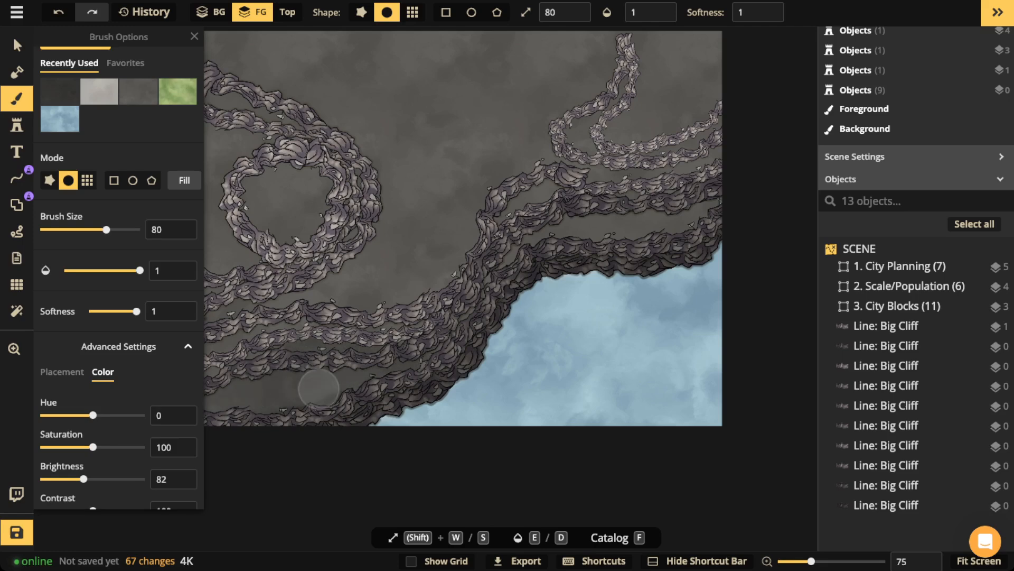
left_click_drag(319, 390, 319, 389)
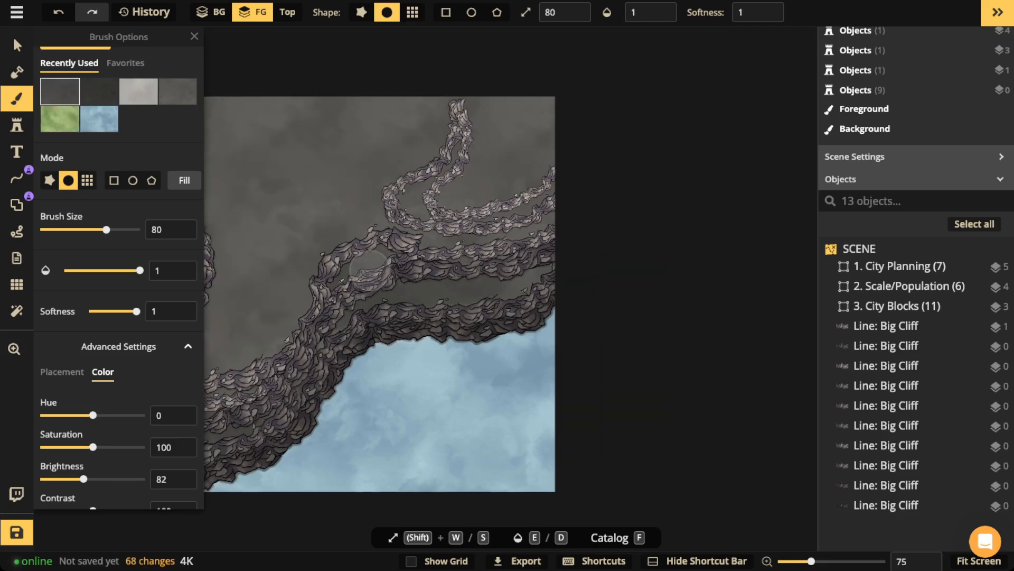
mouse_move(480, 287)
left_mouse_down()
mouse_move(382, 279)
mouse_move(361, 263)
mouse_move(548, 285)
mouse_move(611, 271)
left_mouse_up()
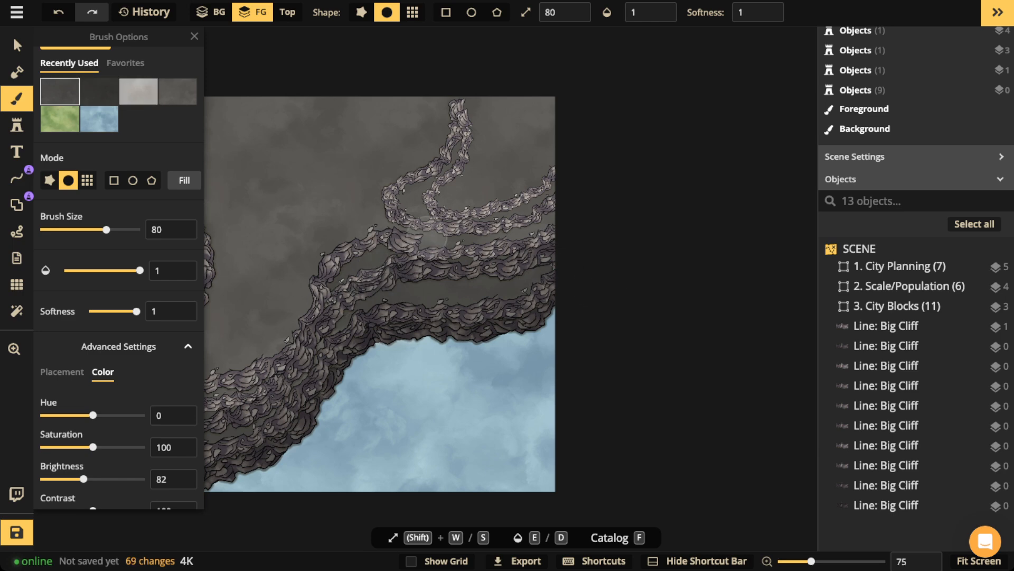
- Paint the ground inside the circular cliff lighter using the grey texture at brightness 115
scroll(106, 264, "down", 2)
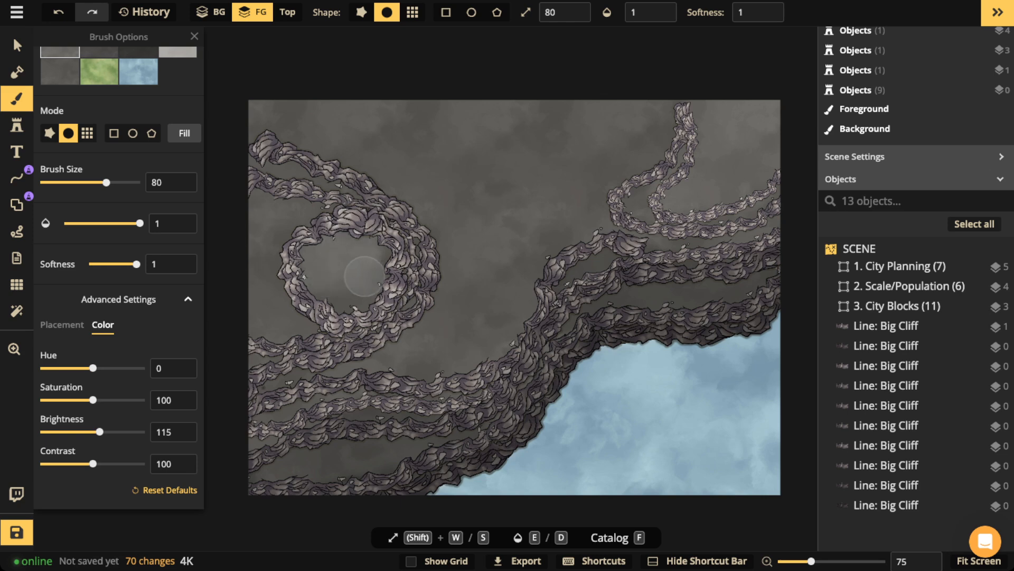
mouse_move(375, 246)
left_mouse_down()
mouse_move(346, 290)
mouse_move(312, 284)
left_mouse_up()
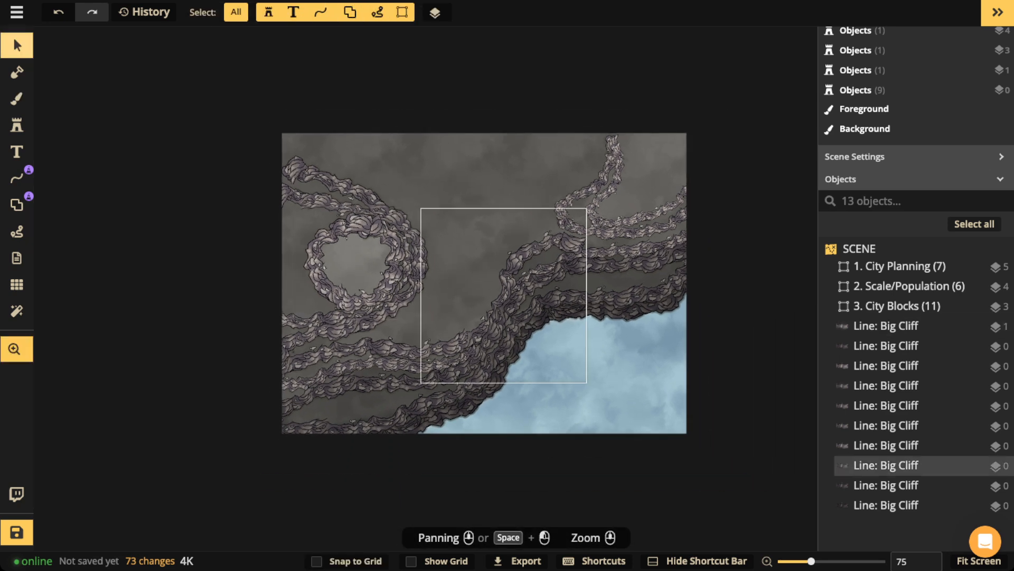
left_click_drag(503, 295, 440, 291)
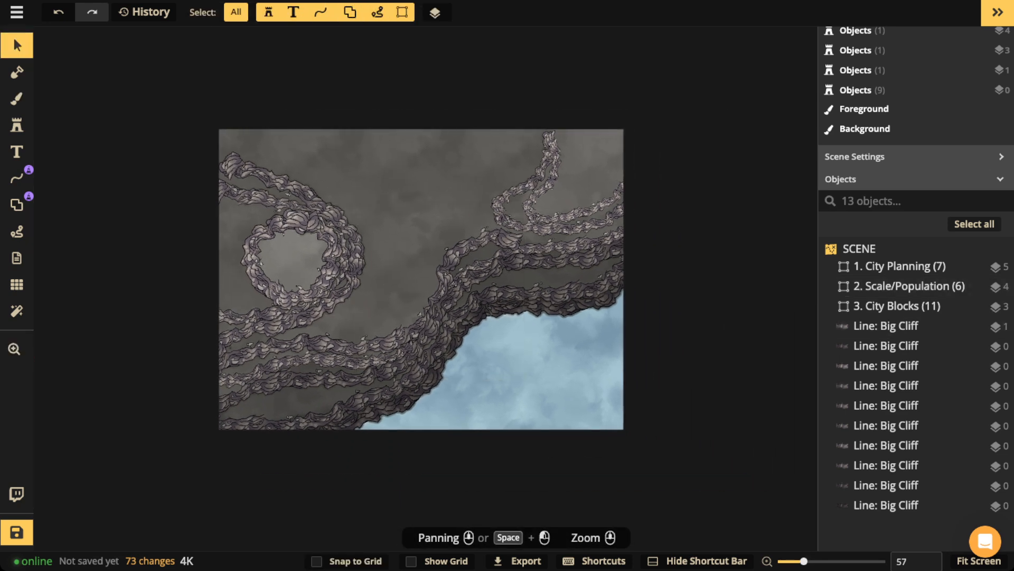
- Fill the background layer with the Dark Plain Grass texture from the Gothic Horror pack
key("b")
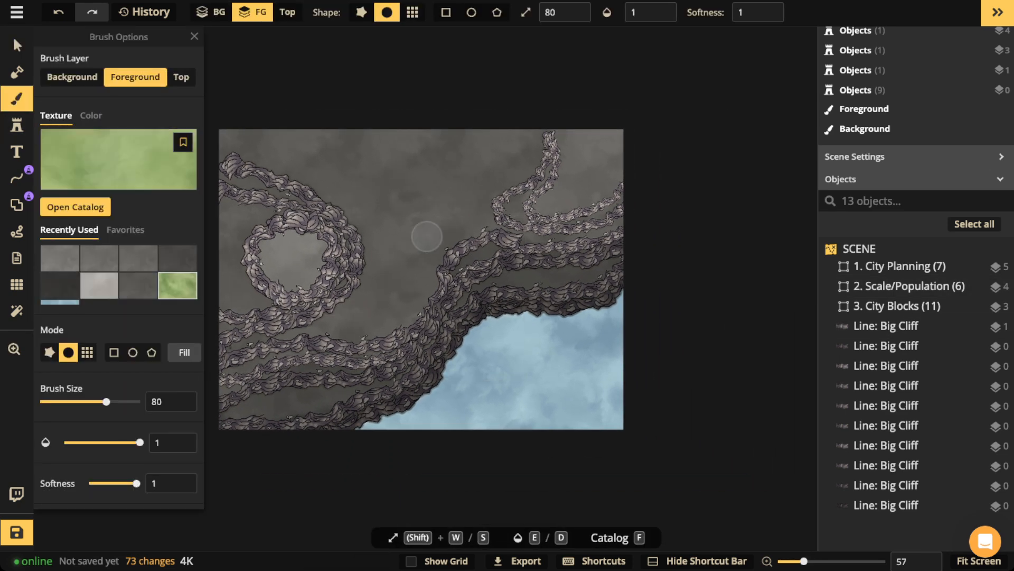
key("f")
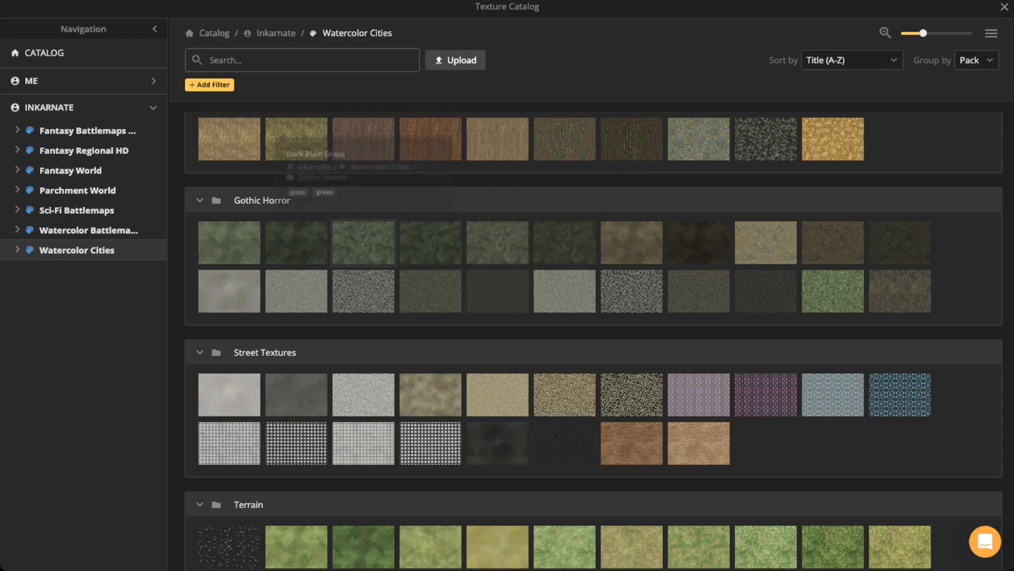
left_click(304, 243)
left_click(73, 78)
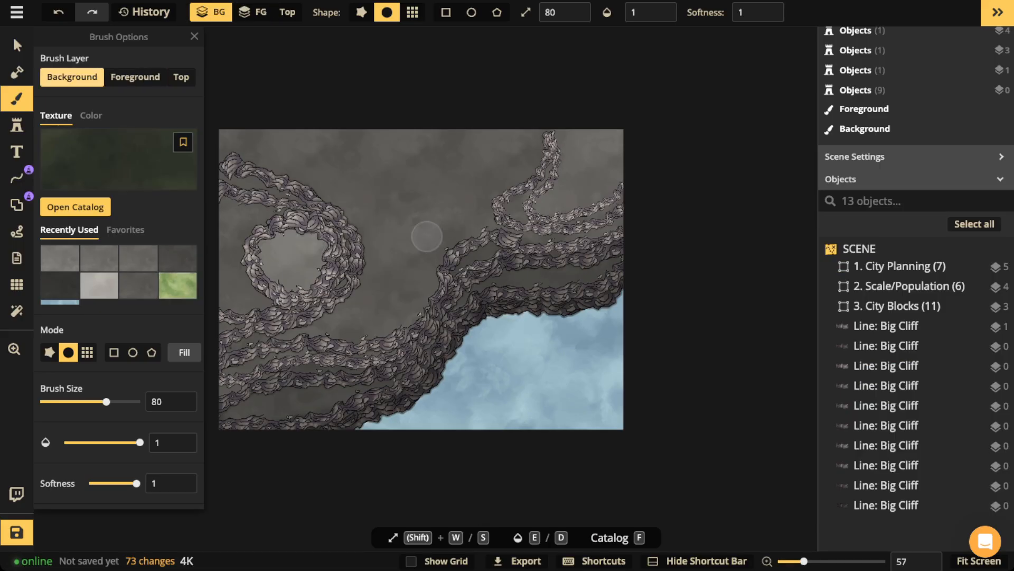
left_click(185, 353)
left_click(17, 45)
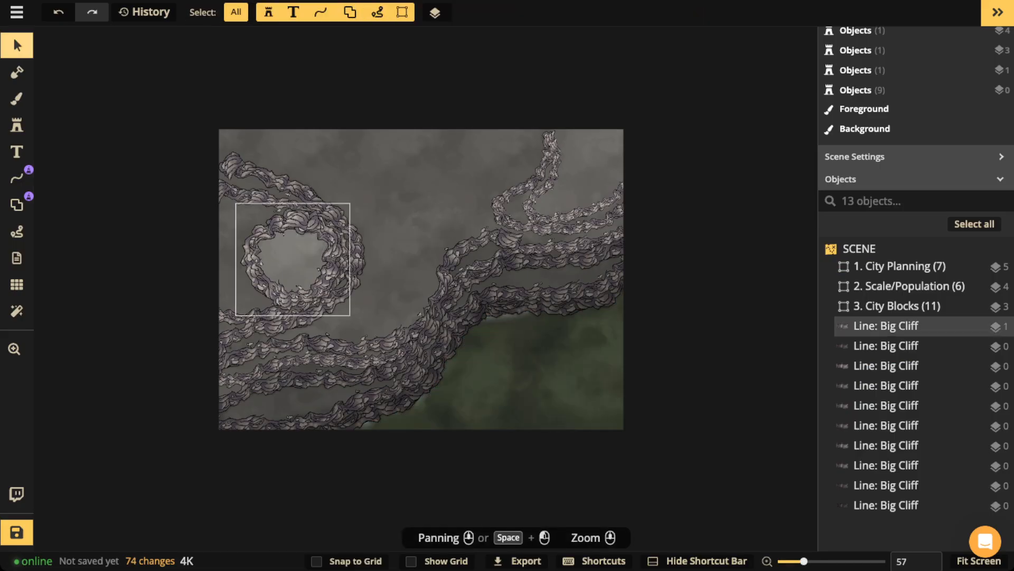
- Save the map with its grey terraces and dark green background
scroll(380, 339, "down", 2)
left_click_drag(381, 339, 403, 367)
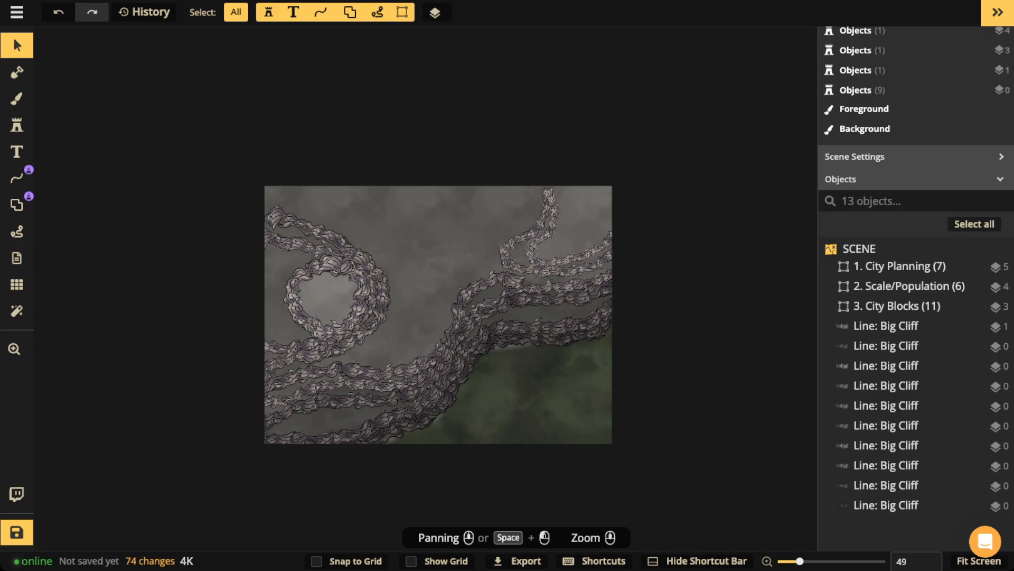
key("ctrl+s")
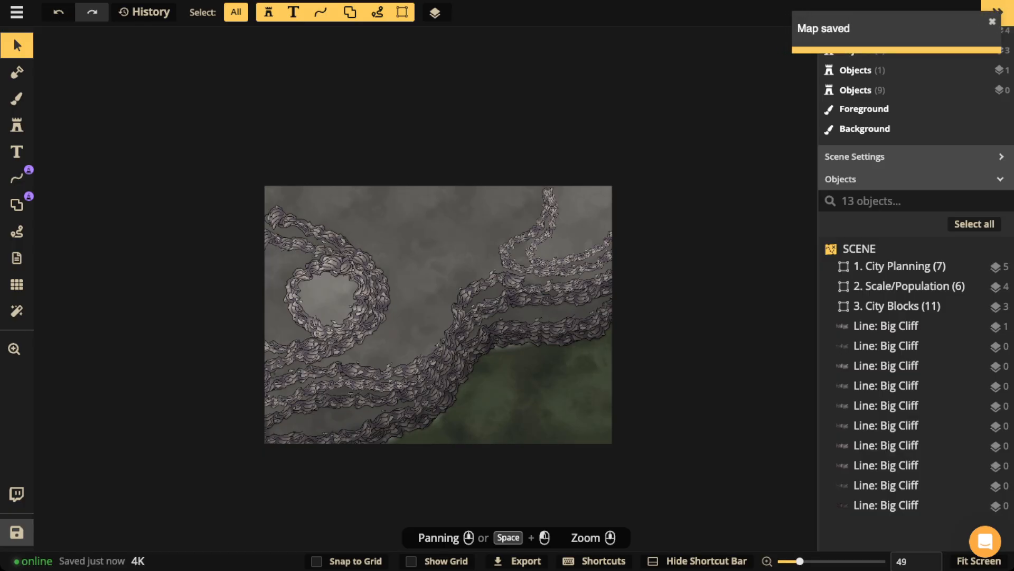
- Examine the ground texture and cliff edges on the lower terraces up close
scroll(373, 206, "up", 4)
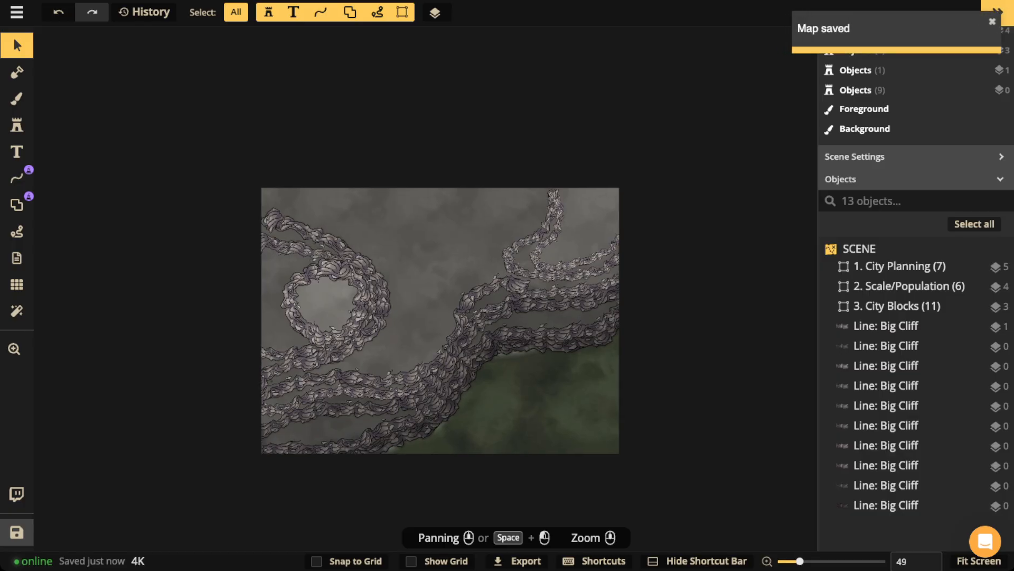
scroll(423, 266, "up", 2)
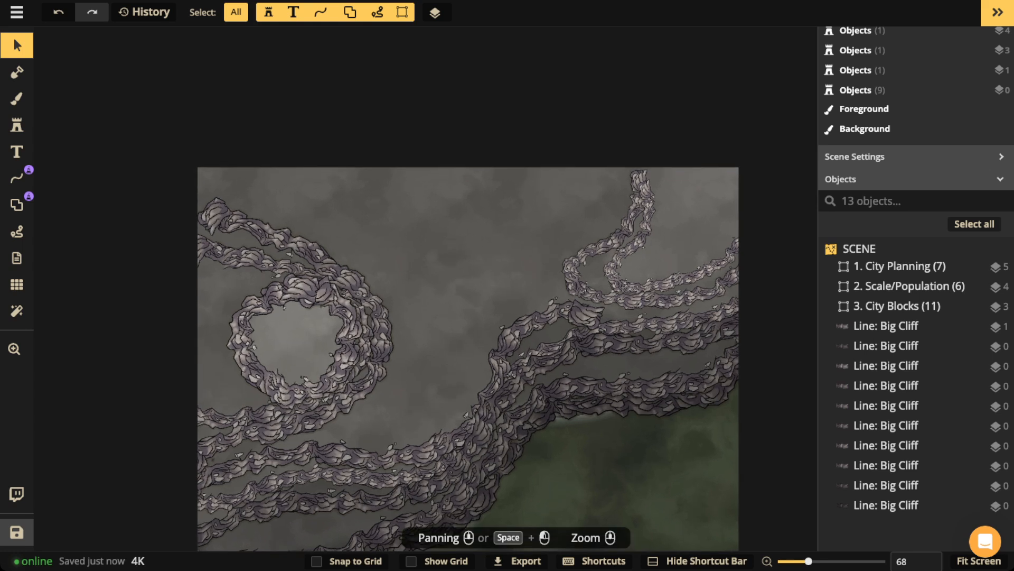
scroll(346, 272, "down", 1)
left_click_drag(345, 274, 354, 200)
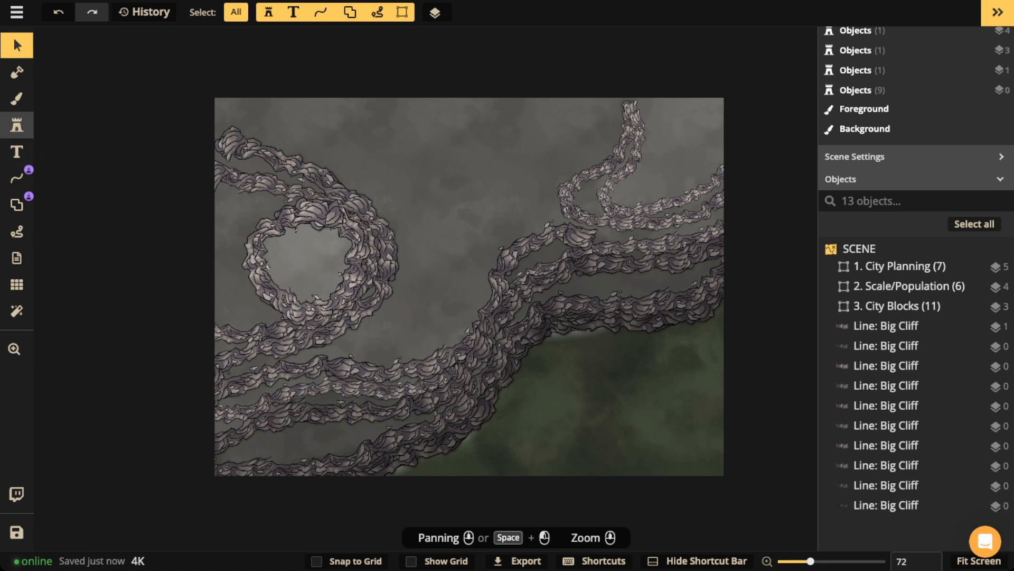
left_click(17, 99)
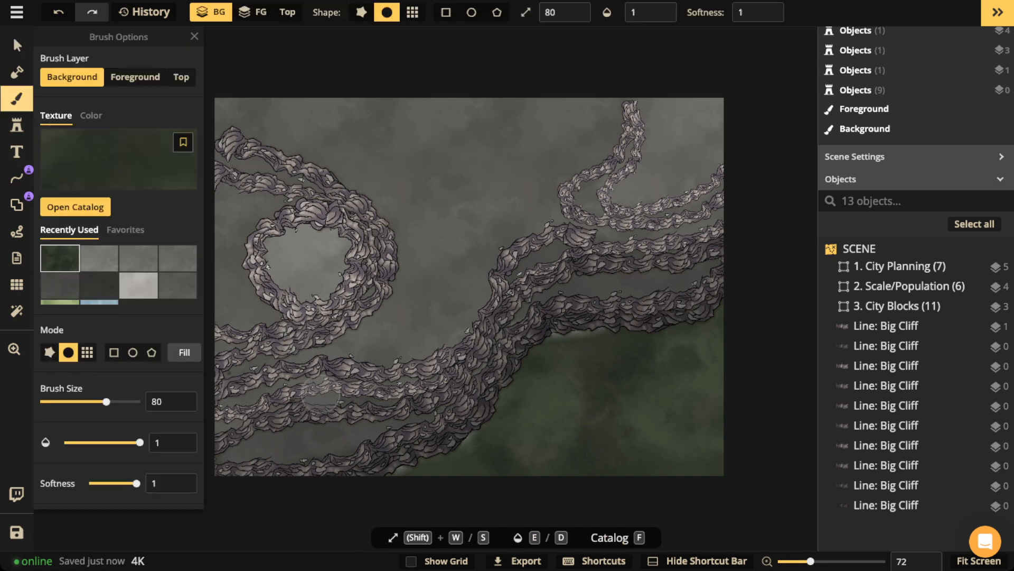
scroll(344, 444, "up", 1)
left_click(17, 46)
scroll(391, 442, "up", 3)
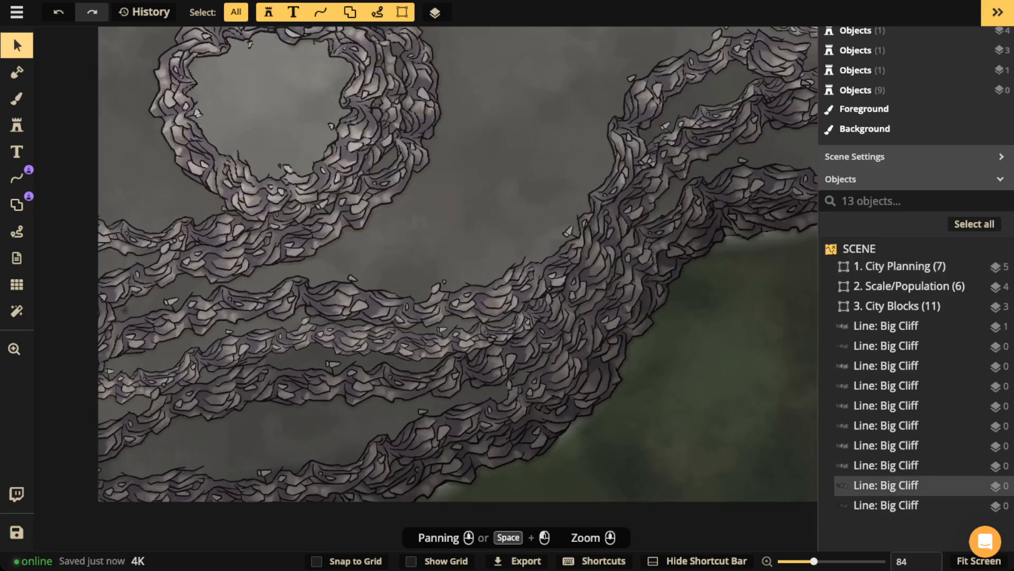
left_click_drag(391, 443, 558, 403)
scroll(475, 425, "up", 3)
scroll(468, 423, "up", 2)
left_click_drag(467, 423, 382, 423)
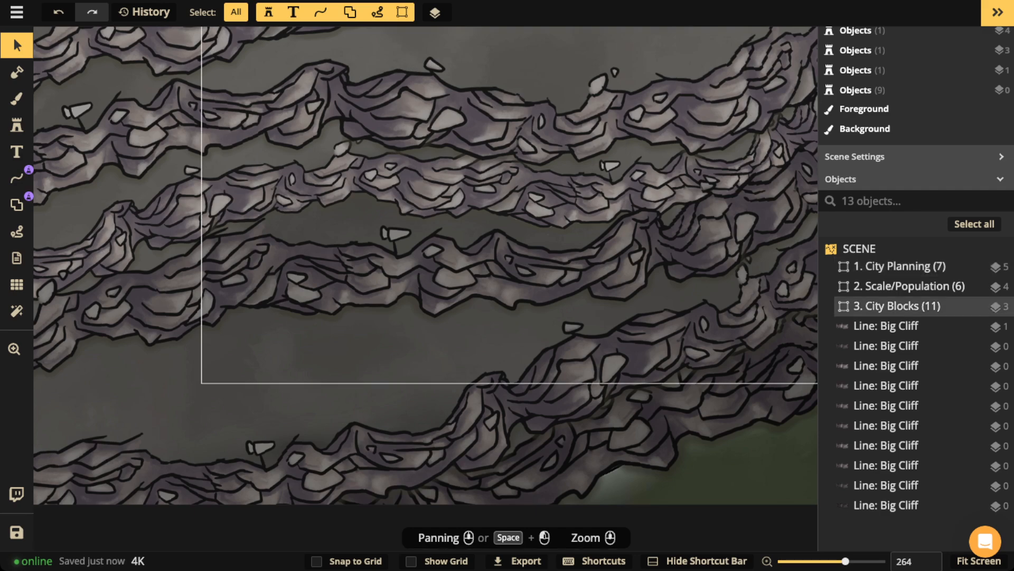
scroll(331, 327, "down", 3)
- Search the Watercolor Cities textures for "alpha", look through the packs, and clear the search
left_click(16, 98)
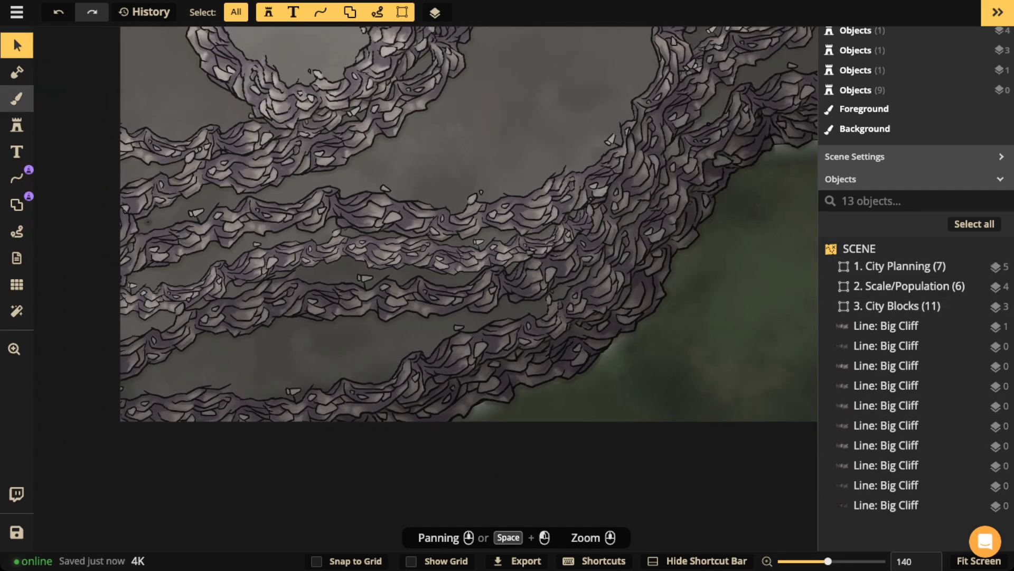
left_click(76, 206)
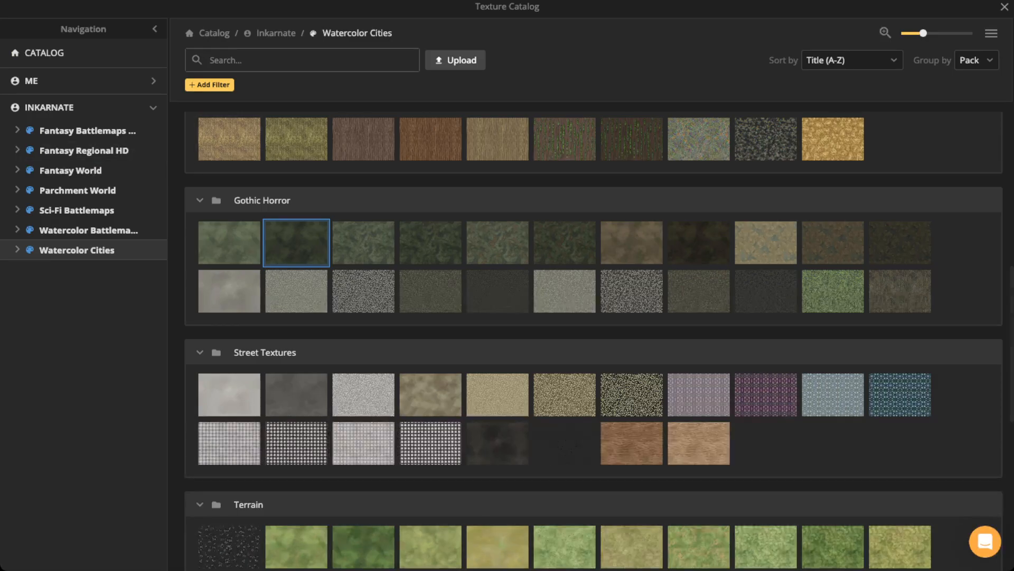
type("alpha")
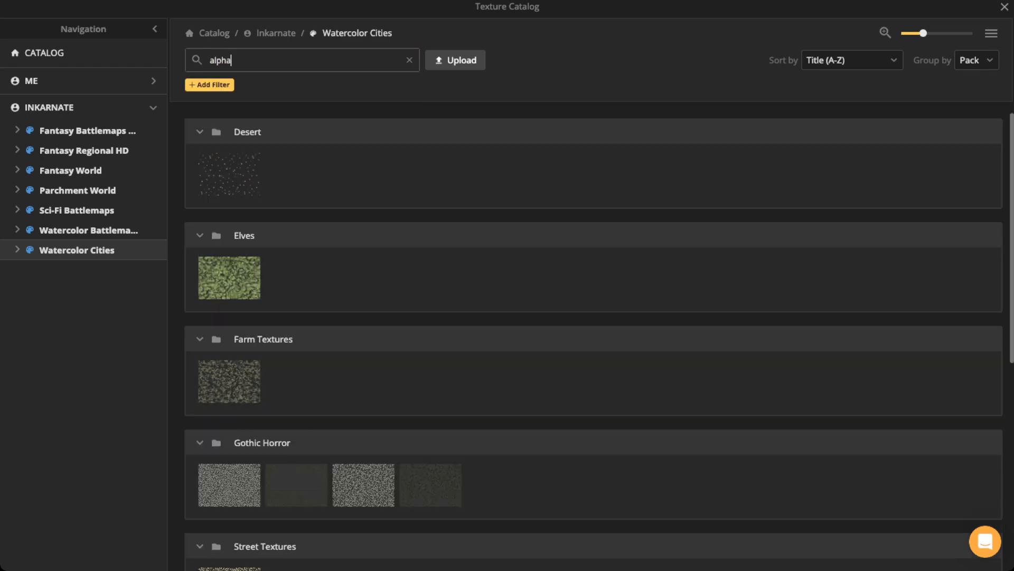
scroll(600, 341, "down", 7)
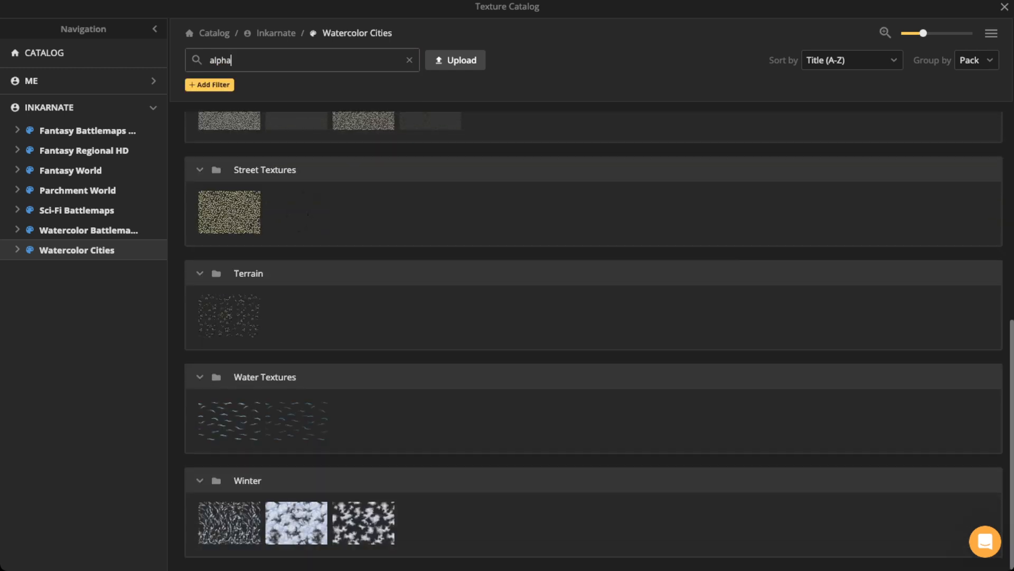
scroll(599, 341, "up", 7)
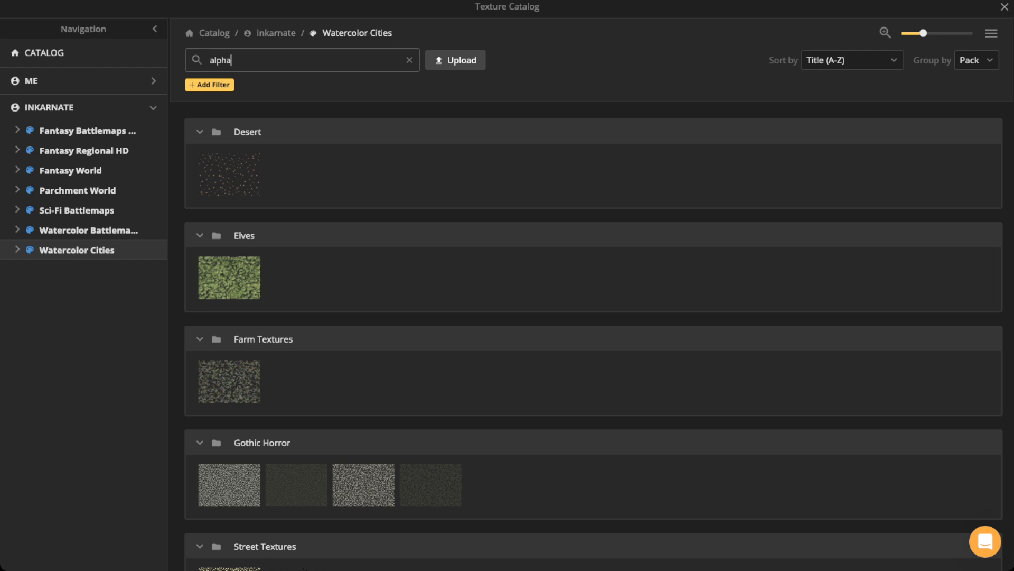
key("BackSpace")
key("BackSpace")
key("BackSpace")
key("BackSpace")
key("BackSpace")
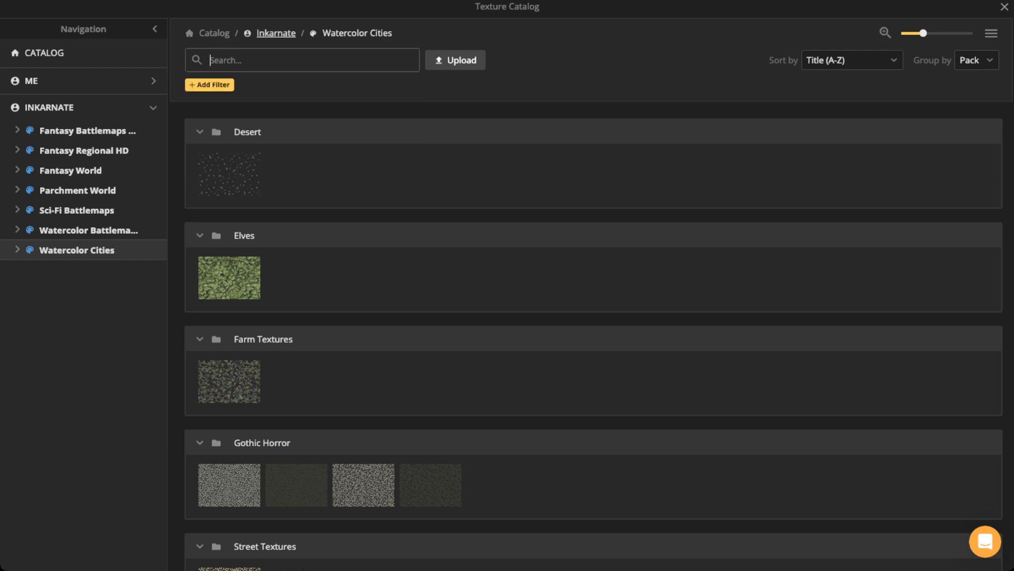
- Search the Inkarnate textures for "cracd" and choose the black cracks texture beside Dungeon Cracks Contrast in the Watercolor Battlemaps Dungeon pack
left_click(276, 33)
key("ctrl+a")
key("BackSpace")
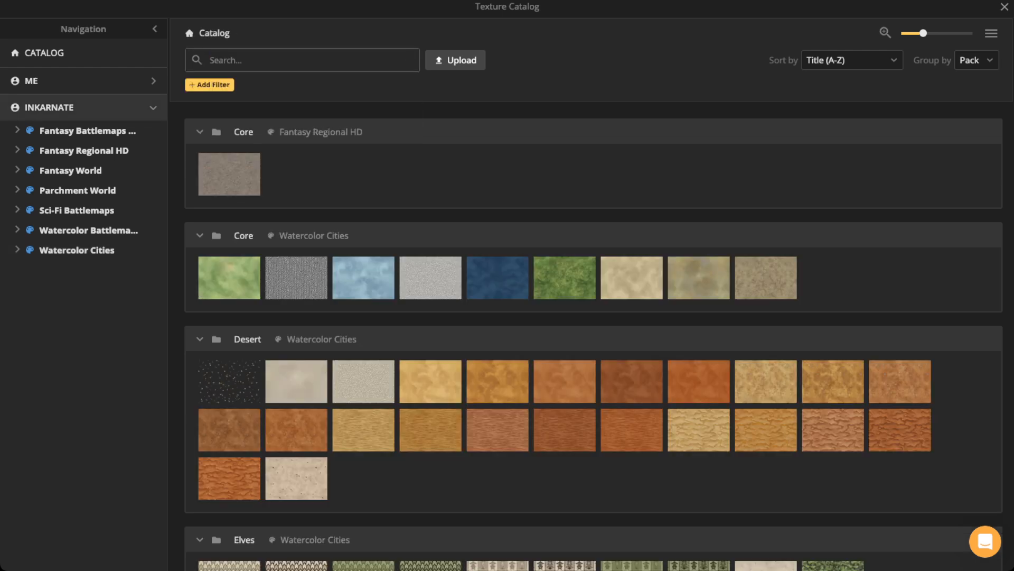
type("cracd")
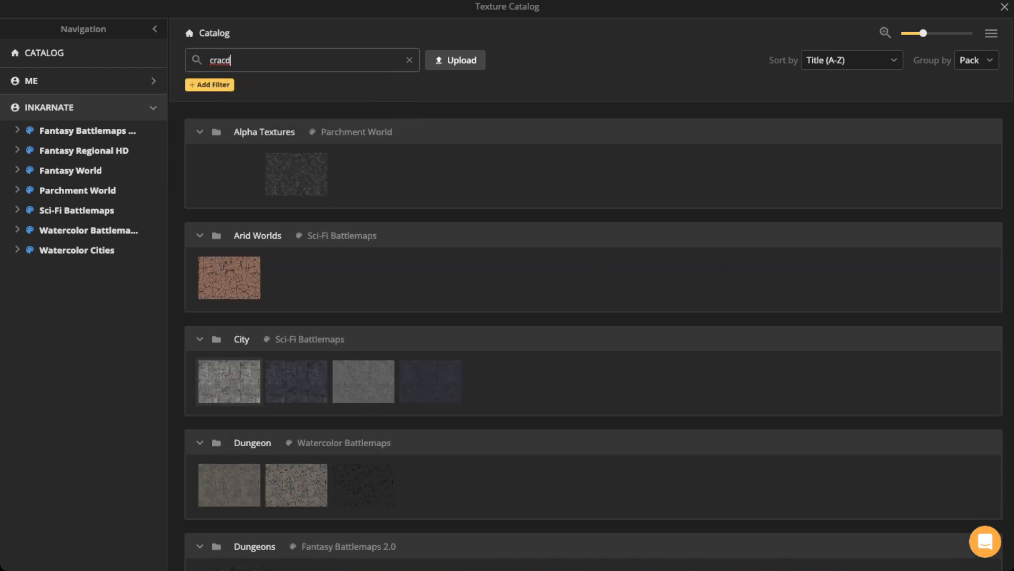
scroll(599, 341, "down", 6)
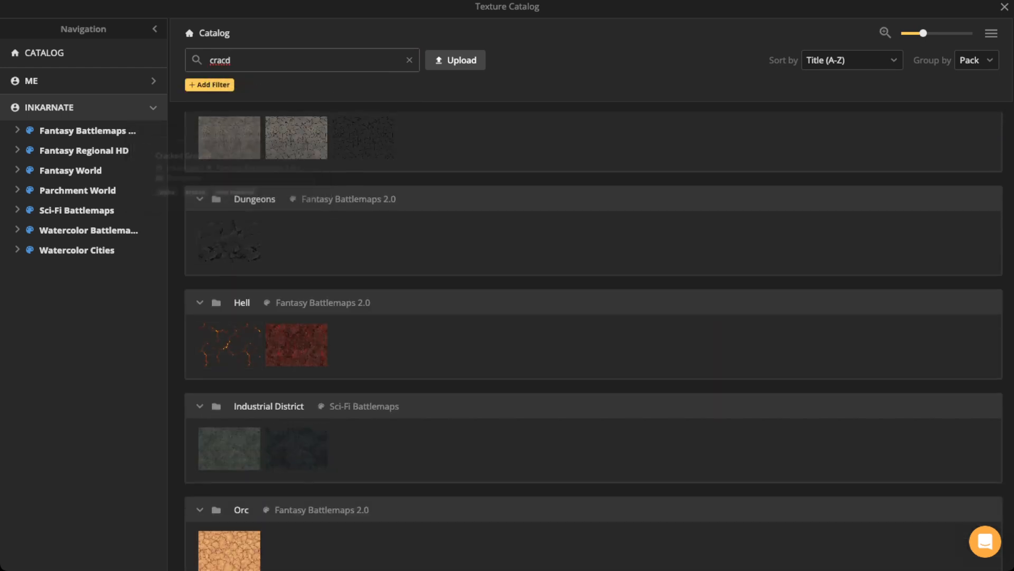
scroll(229, 521, "down", 2)
scroll(593, 341, "up", 9)
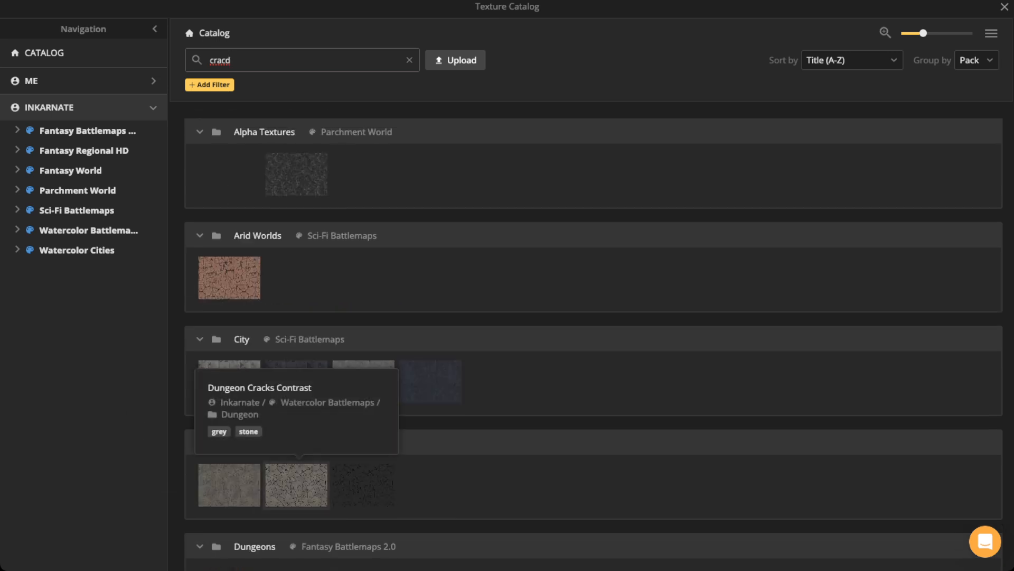
left_click(364, 485)
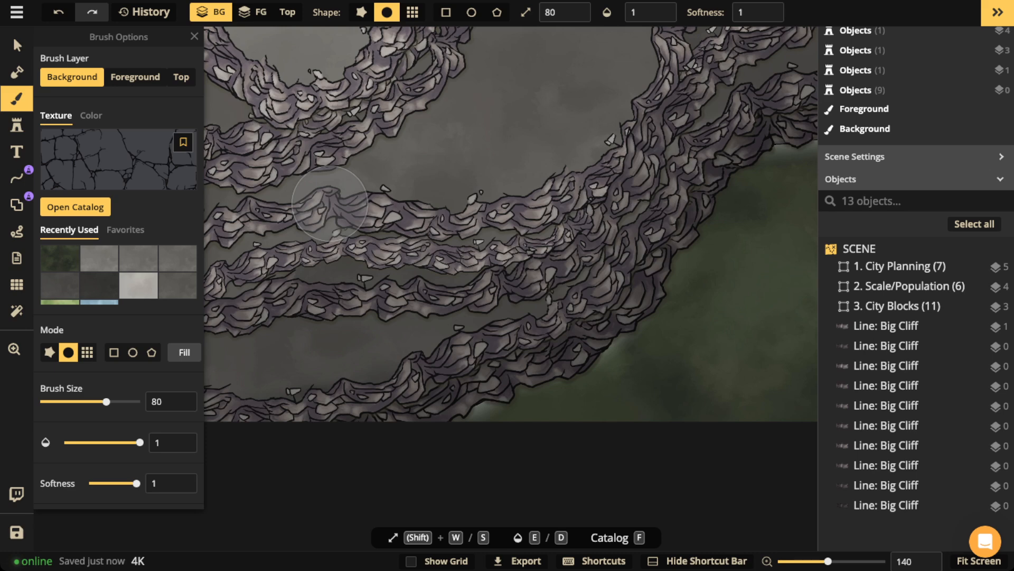
- Add land to the mask at the map's western edge between the cliff lines, using a round mask brush of size 110
scroll(333, 205, "down", 3)
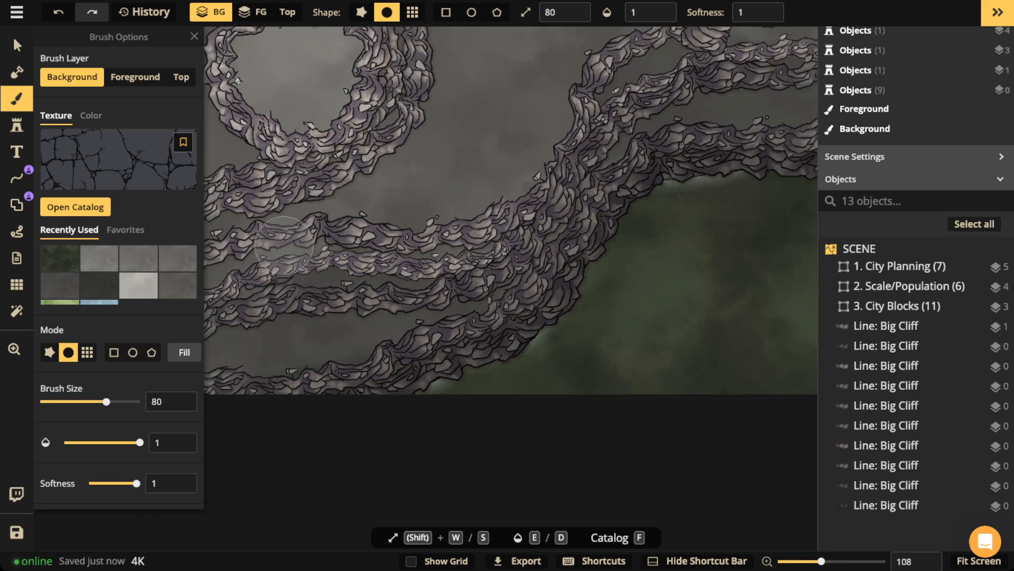
left_click_drag(282, 240, 409, 235)
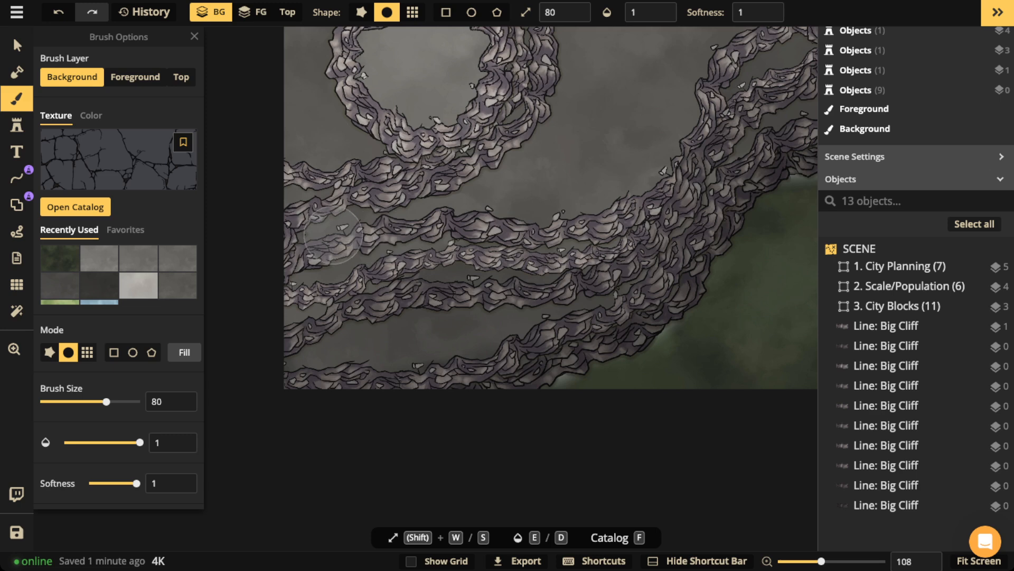
scroll(321, 238, "up", 4)
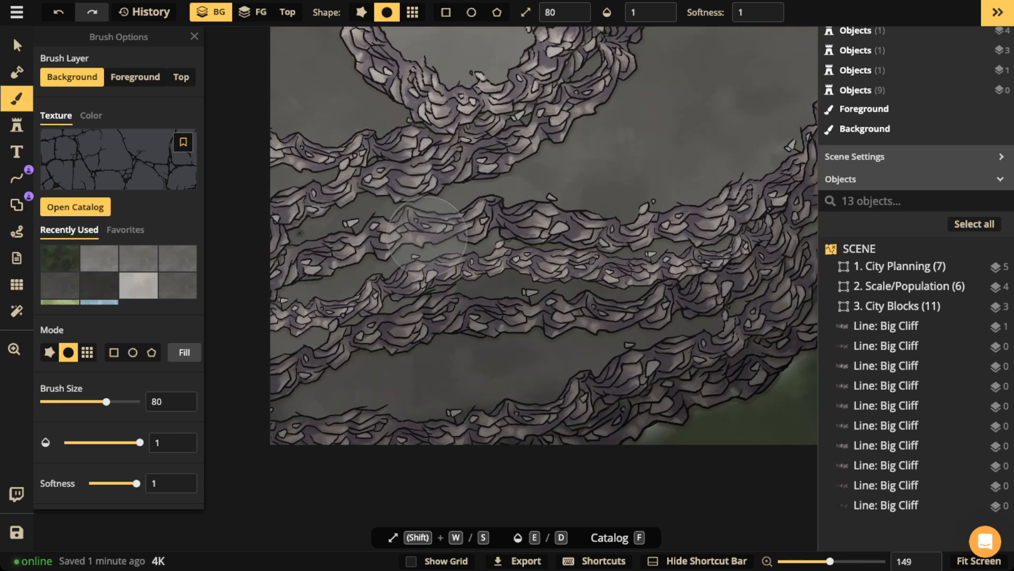
left_click(17, 72)
left_click_drag(266, 212, 305, 224)
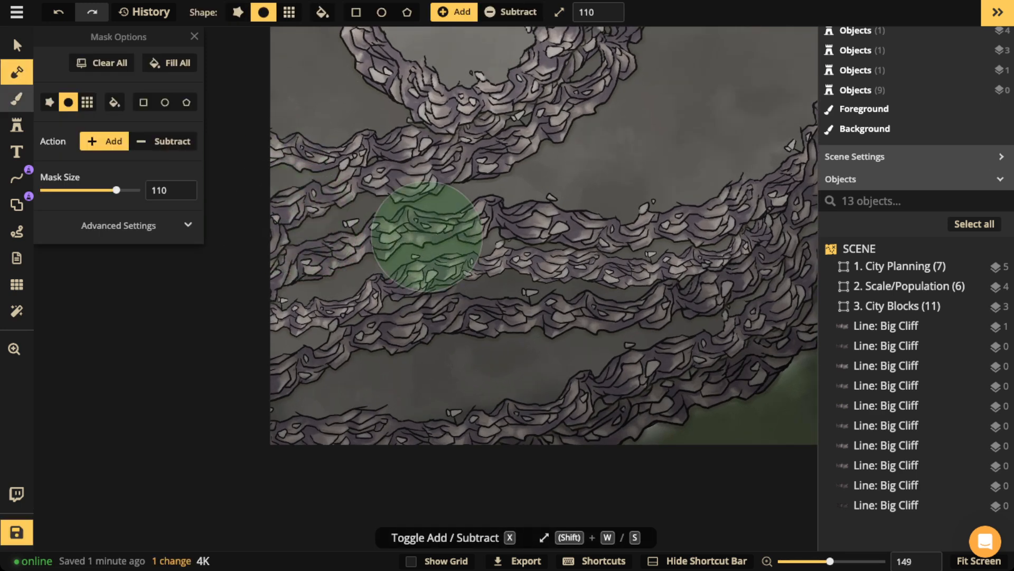
- Paint the cracks texture on the foreground layer along the terraces between the coastal cliffs, using a round brush of size 80
left_click(17, 100)
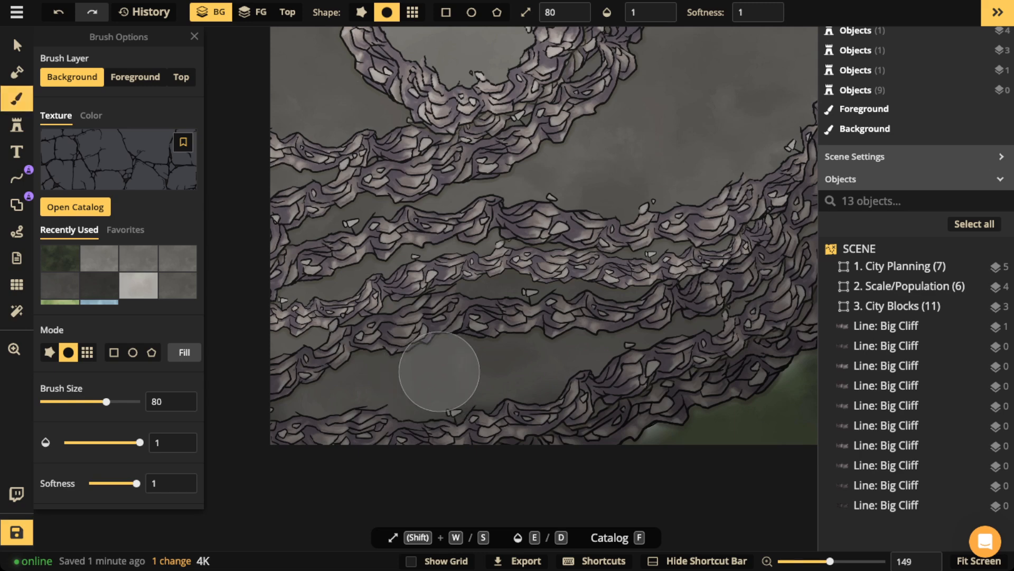
left_click(433, 368)
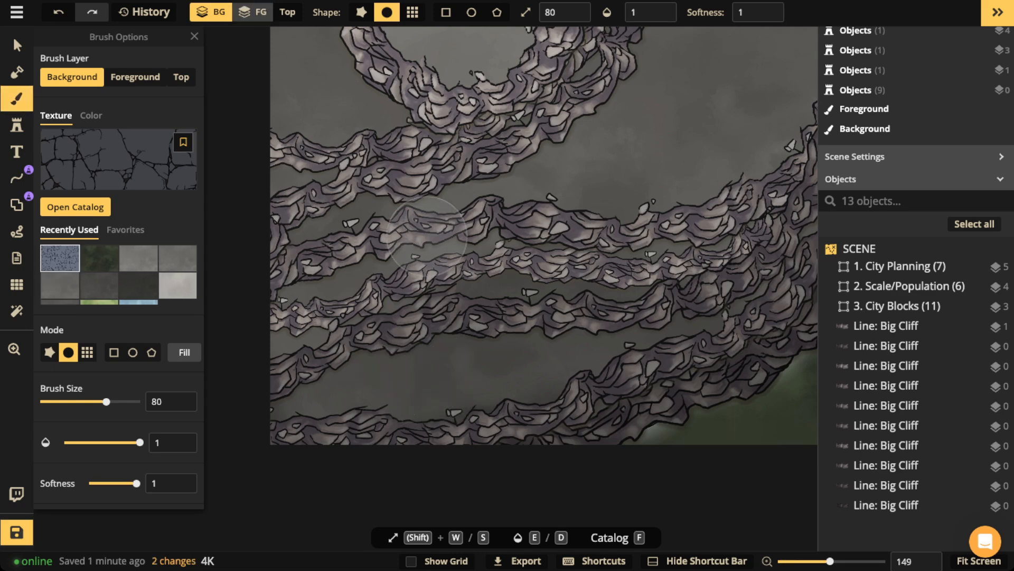
key("a")
mouse_move(458, 372)
left_mouse_down()
mouse_move(592, 365)
mouse_move(388, 354)
mouse_move(350, 404)
mouse_move(336, 286)
mouse_move(516, 288)
mouse_move(572, 227)
mouse_move(329, 223)
mouse_move(350, 174)
mouse_move(573, 143)
mouse_move(691, 143)
mouse_move(714, 266)
mouse_move(661, 280)
left_mouse_up()
key("space")
mouse_move(729, 209)
left_mouse_down()
mouse_move(277, 287)
mouse_move(231, 323)
left_mouse_up()
mouse_move(373, 237)
left_mouse_down()
mouse_move(216, 334)
mouse_move(530, 236)
mouse_move(622, 224)
mouse_move(655, 116)
mouse_move(669, 107)
mouse_move(405, 141)
mouse_move(370, 80)
mouse_move(411, 33)
mouse_move(486, 44)
mouse_move(435, 65)
mouse_move(538, 82)
left_mouse_up()
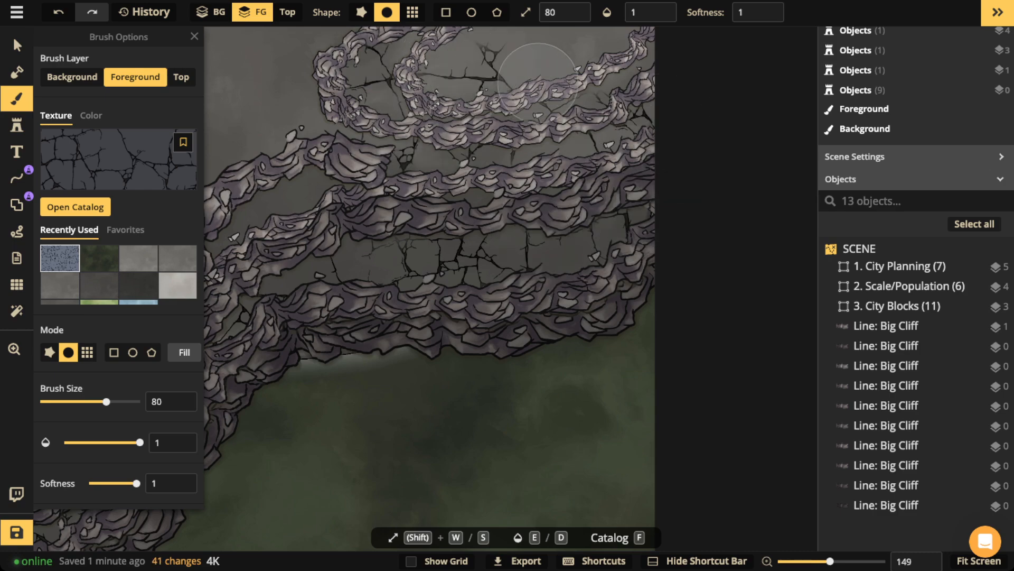
- Paint cracks on the ground along the northeastern cliffs up to the map's top edge
key("space")
left_click_drag(531, 48, 525, 204)
mouse_move(442, 153)
left_mouse_down()
mouse_move(457, 37)
mouse_move(494, 34)
mouse_move(561, 212)
left_mouse_up()
key("space")
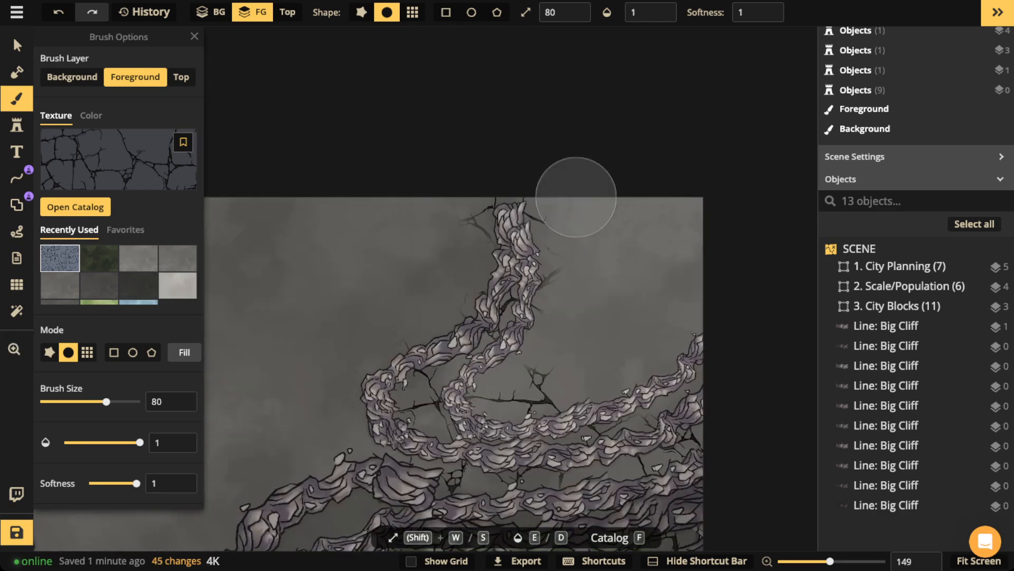
left_click_drag(727, 309, 700, 364)
- Paint cracks around the outside of the circular cliff and along the edges of the central plateau
key("space")
mouse_move(219, 294)
left_mouse_down()
mouse_move(505, 138)
mouse_move(579, 72)
left_mouse_up()
mouse_move(727, 211)
left_mouse_down()
mouse_move(659, 257)
mouse_move(629, 260)
mouse_move(604, 325)
mouse_move(718, 322)
left_mouse_up()
scroll(566, 340, "down", 3)
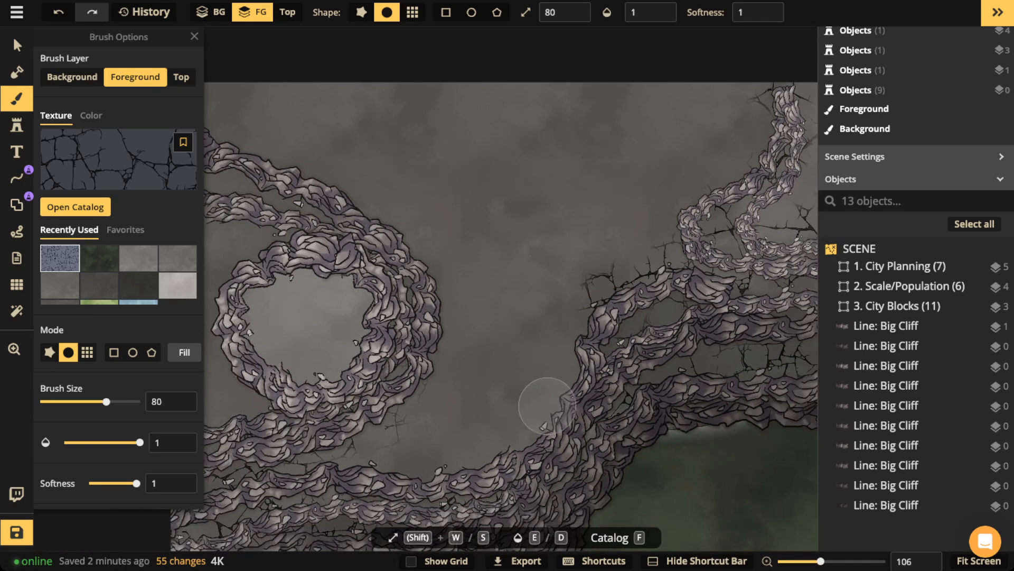
mouse_move(547, 405)
left_mouse_down()
mouse_move(465, 457)
mouse_move(381, 436)
mouse_move(444, 317)
mouse_move(398, 210)
mouse_move(298, 158)
mouse_move(427, 237)
left_mouse_up()
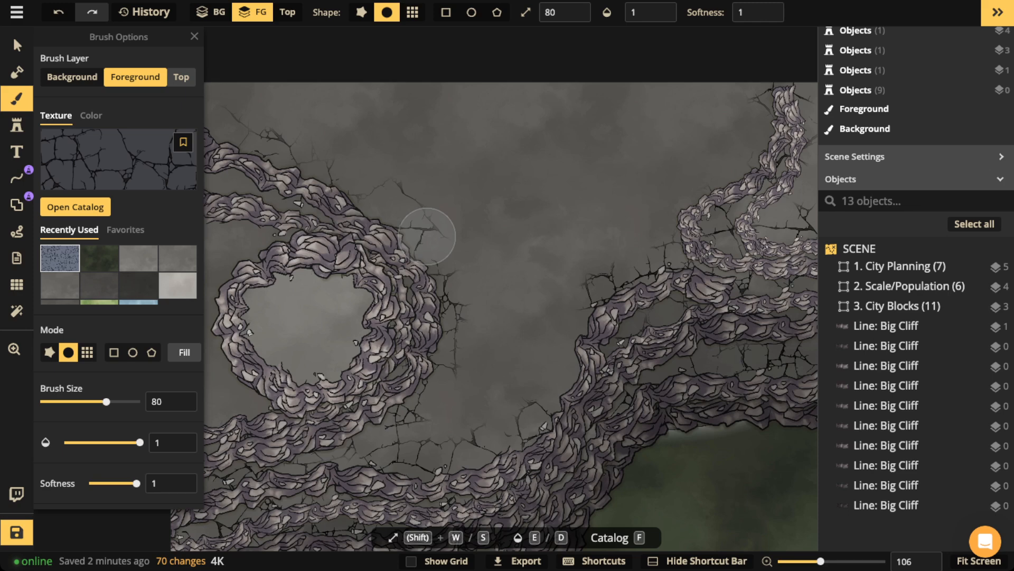
- Paint the cracks texture on the top layer over the western side of the circular cliff, using a round brush of size 80
left_click(181, 77)
scroll(534, 170, "down", 1)
left_click(17, 46)
scroll(386, 182, "down", 1)
left_click_drag(385, 182, 435, 230)
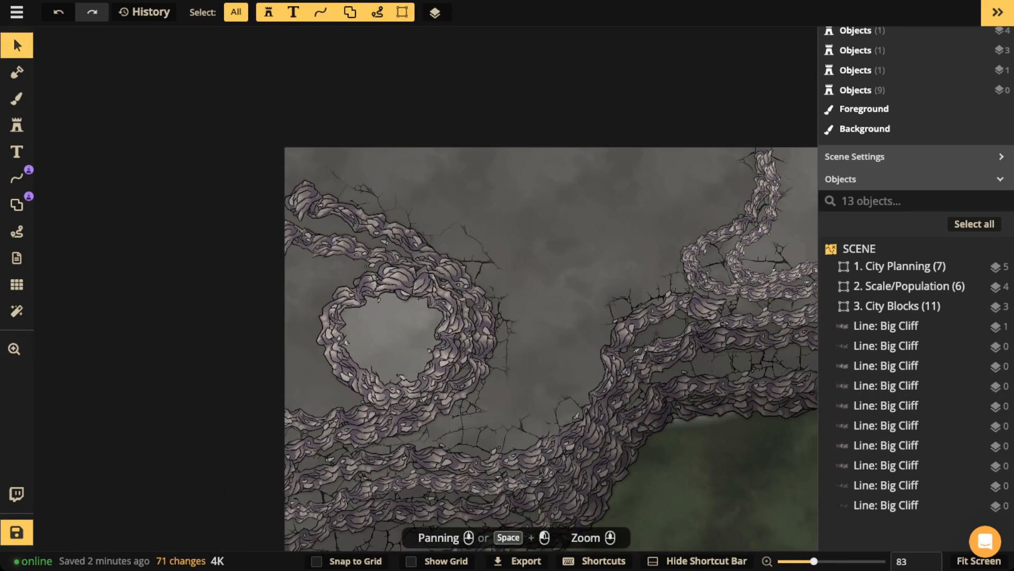
scroll(583, 265, "down", 1)
left_click_drag(426, 308, 426, 246)
left_click(423, 286)
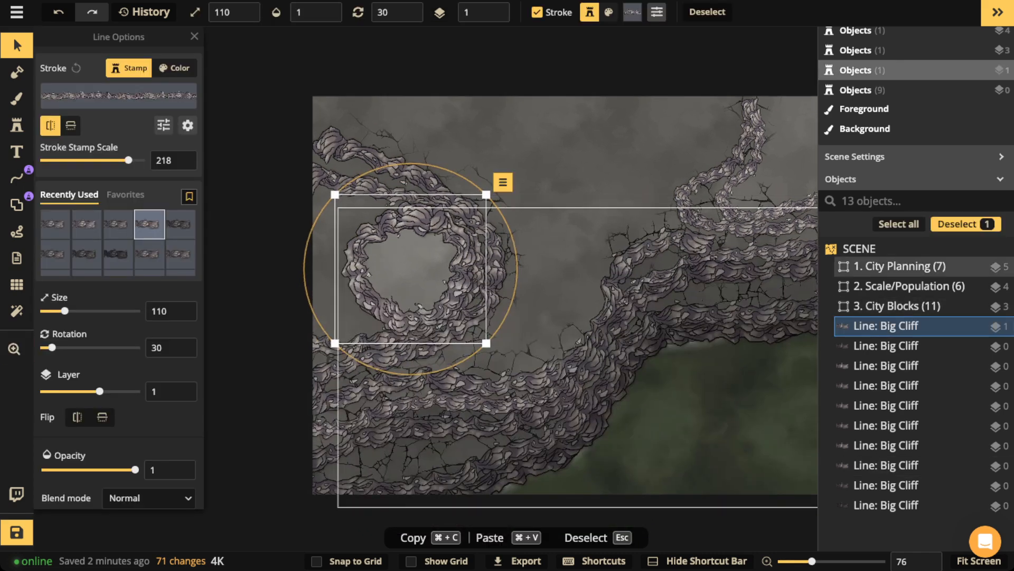
left_click_drag(581, 317, 543, 340)
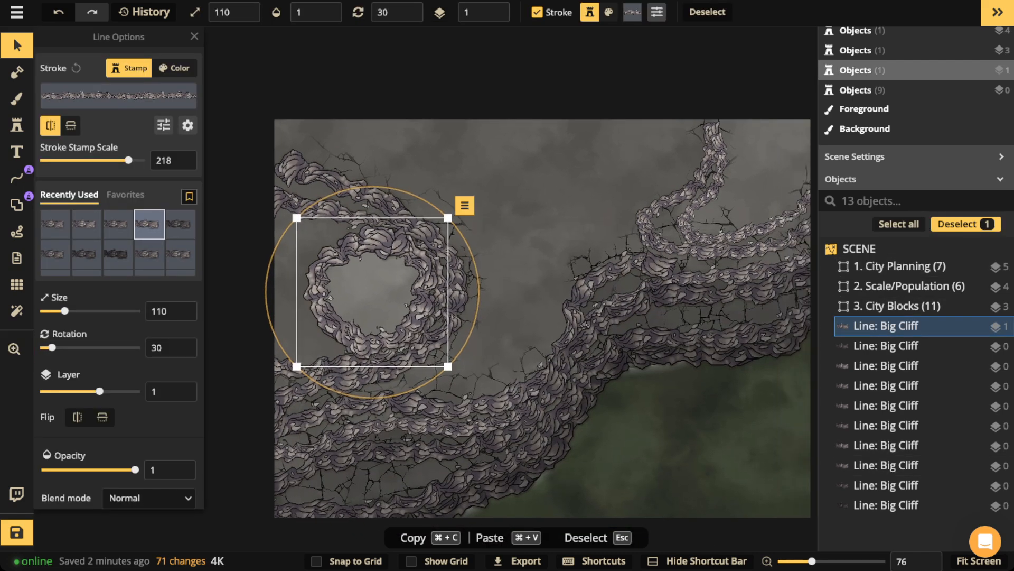
key("Escape")
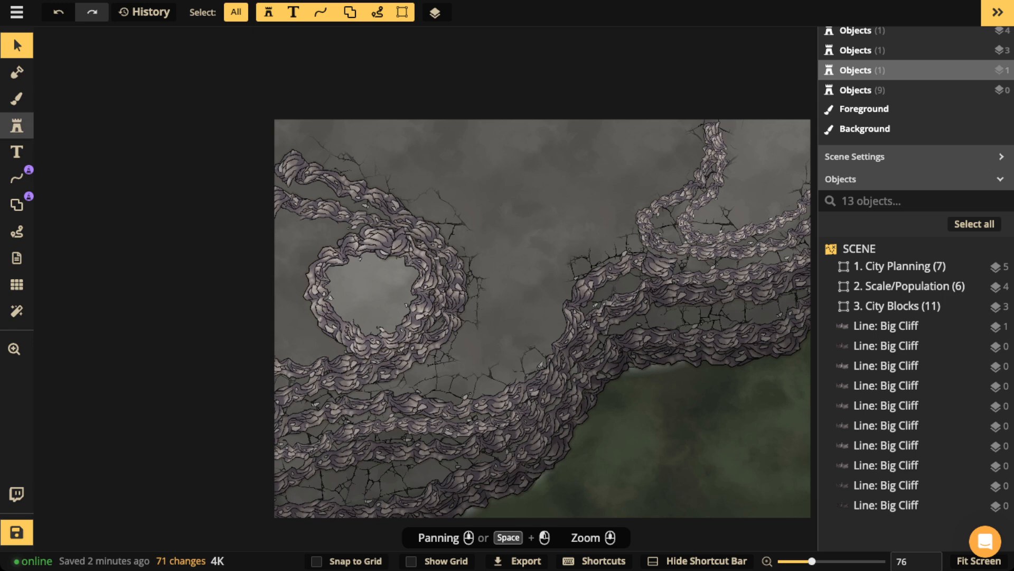
key("b")
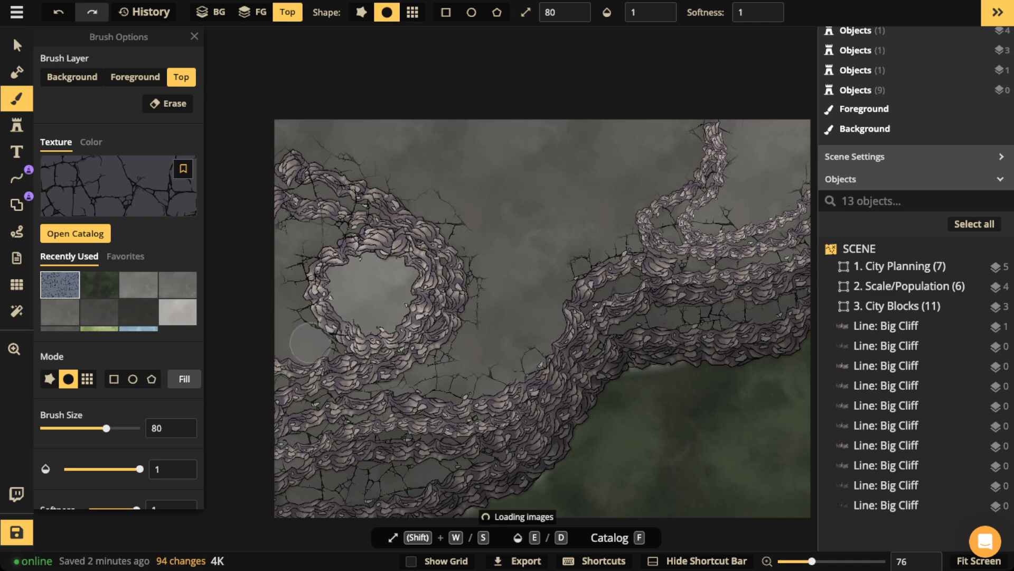
left_click(17, 46)
scroll(320, 175, "down", 2)
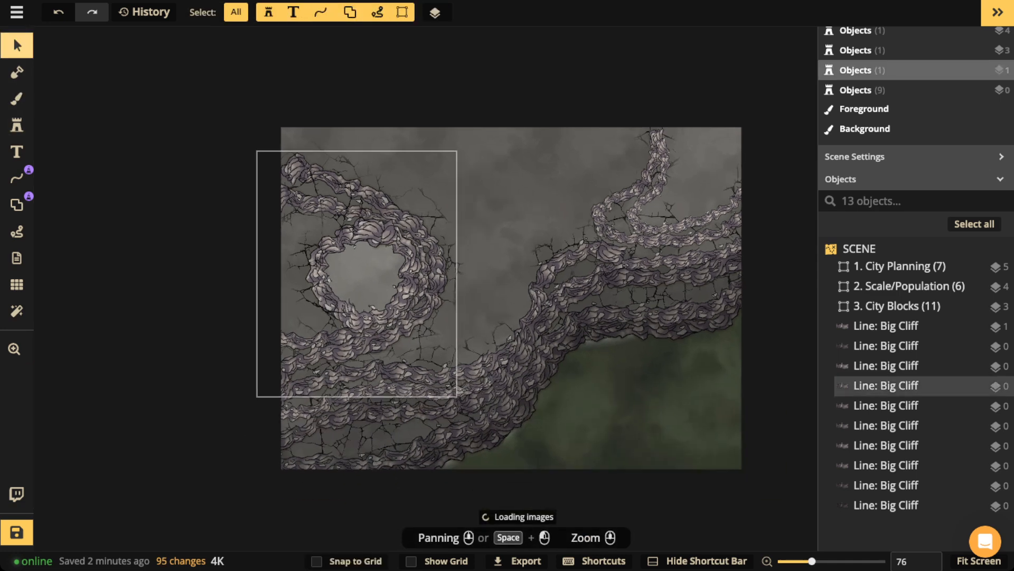
left_click_drag(321, 175, 306, 183)
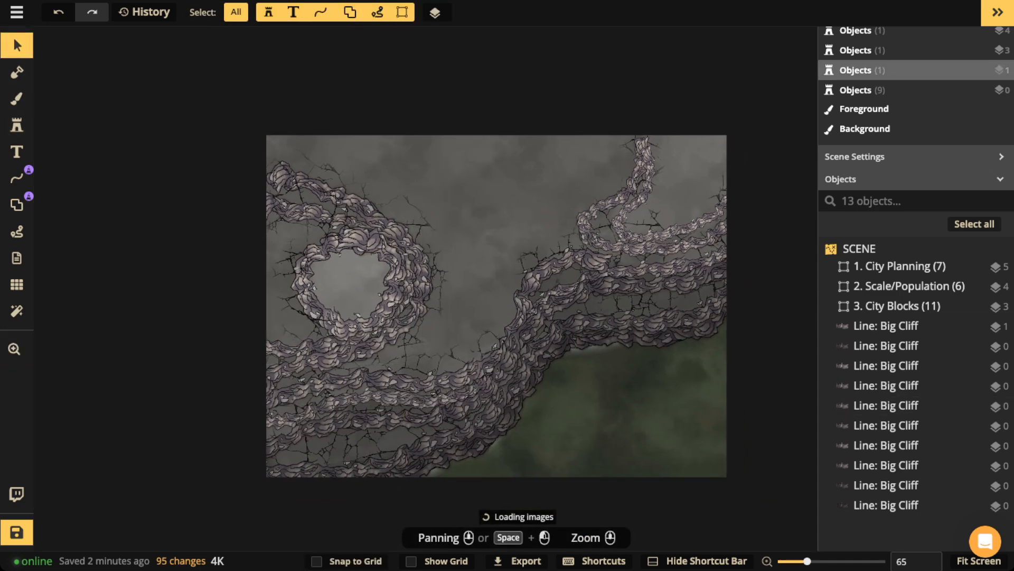
- Find the Small Rock stamp in the Watercolor Cities catalog by searching for "rocks" and choose it for placement
left_click(16, 125)
left_click(75, 148)
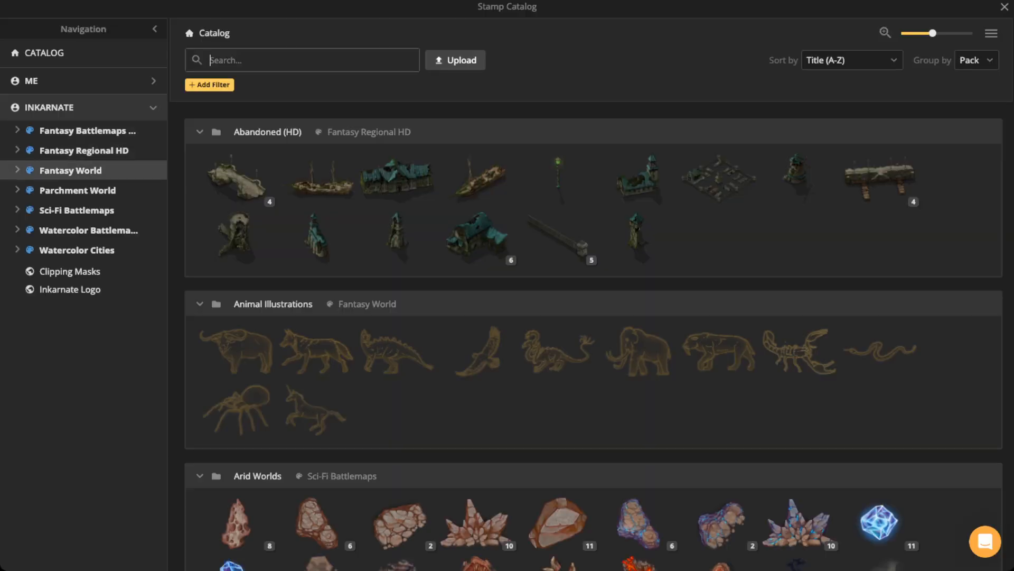
left_click(77, 250)
left_click(77, 250)
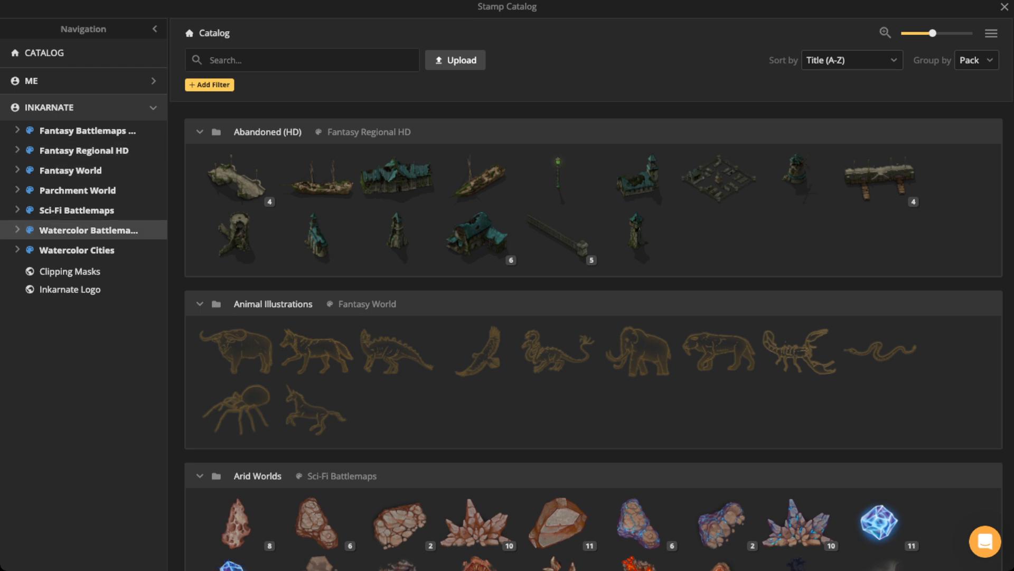
left_click(77, 250)
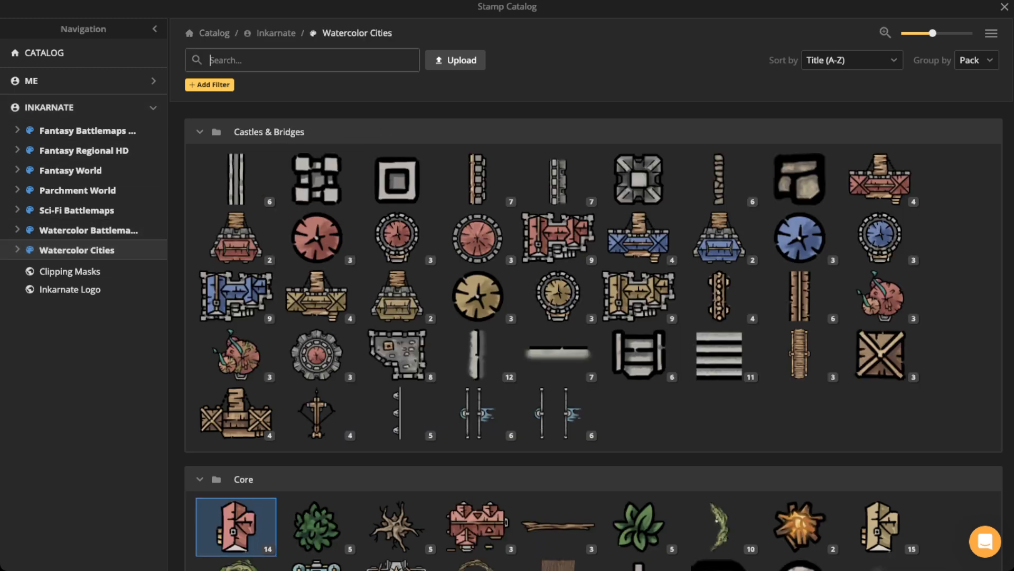
type("rocks")
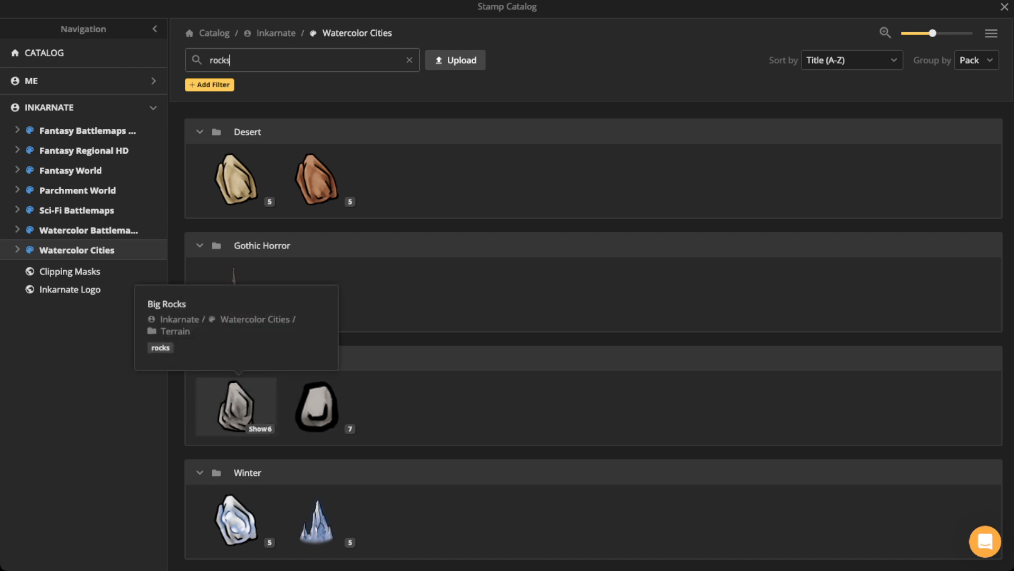
left_click(317, 406)
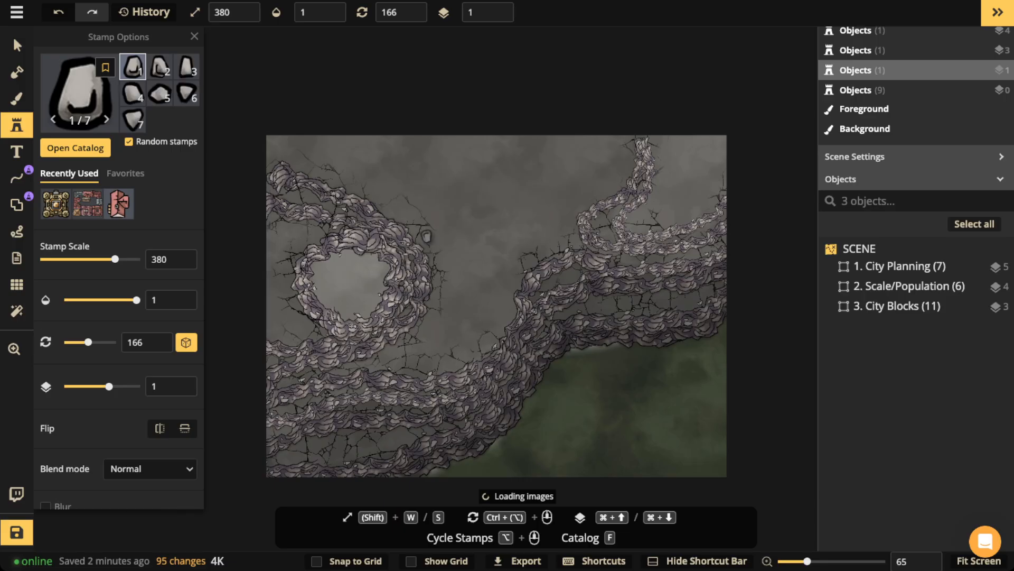
- Scatter small rocks at stamp scale 120 along the outer edge of the cliff running northwest of the circular plateau
scroll(321, 271, "up", 10)
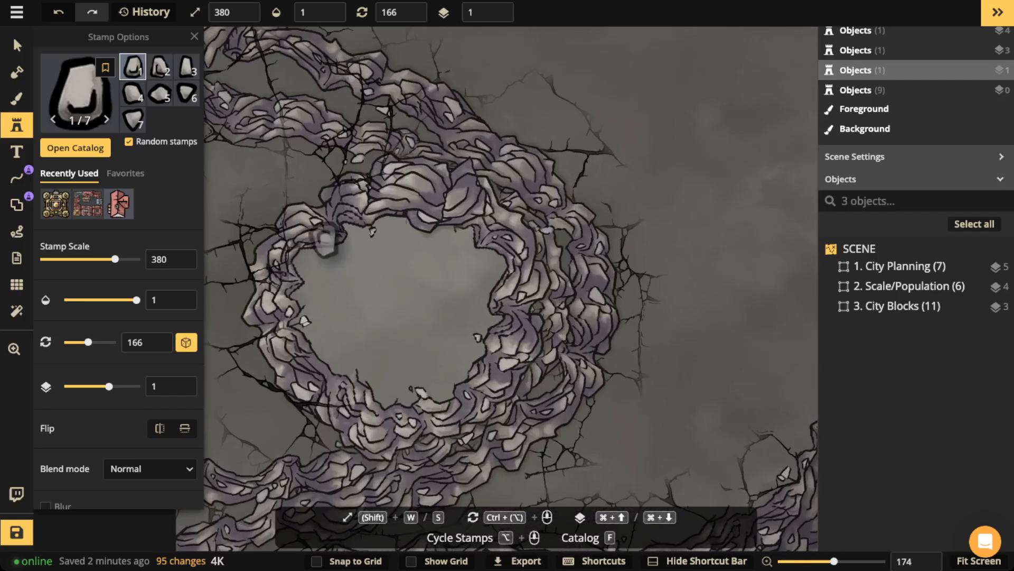
scroll(293, 177, "up", 6)
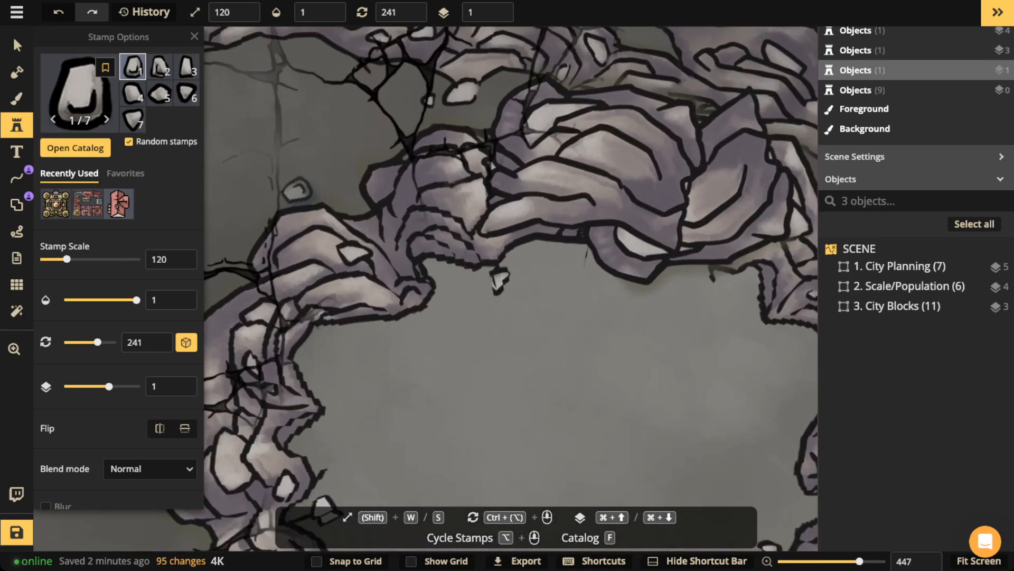
scroll(296, 187, "down", 10)
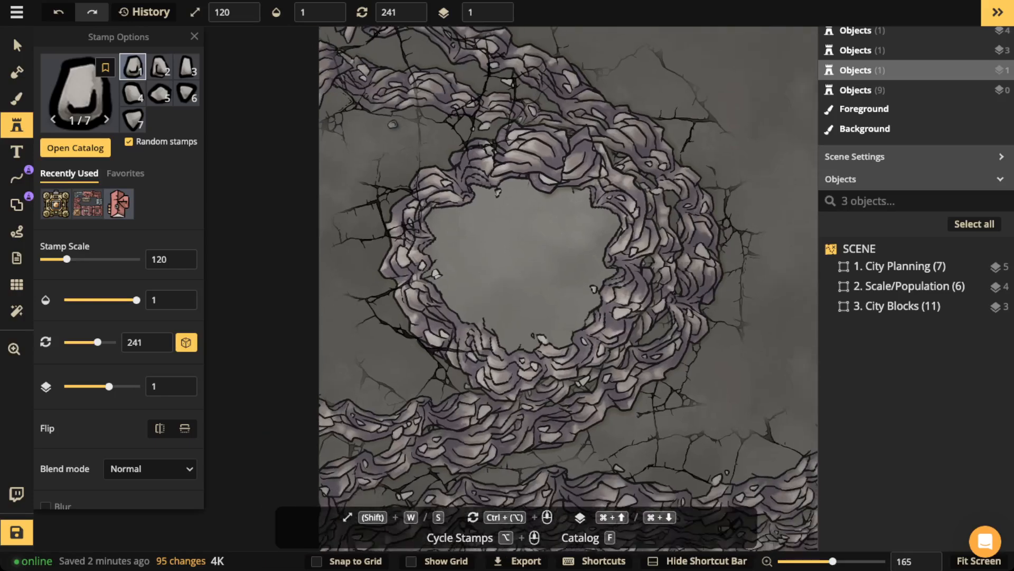
scroll(296, 188, "down", 1)
left_click_drag(441, 111, 398, 242)
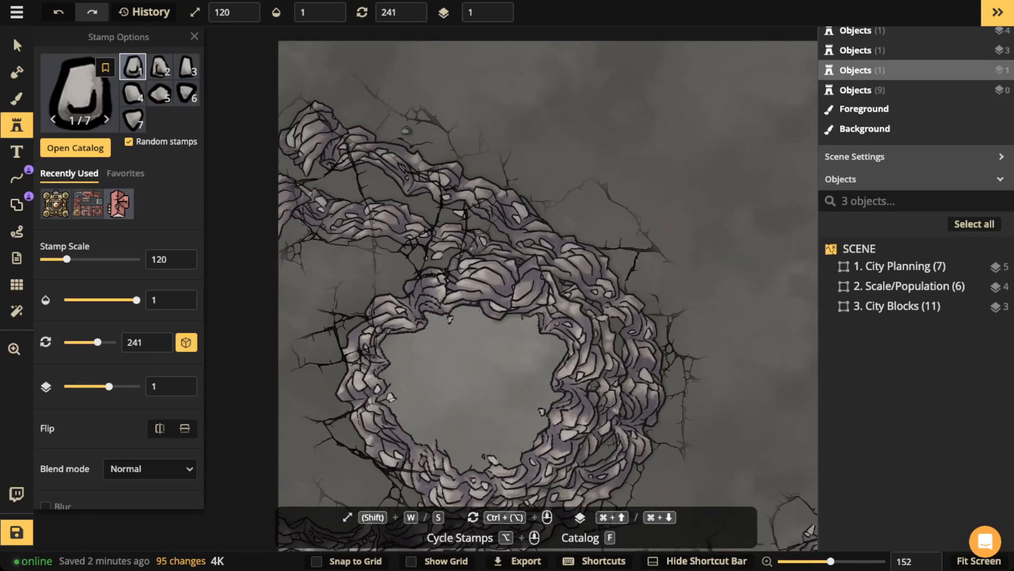
left_click(400, 134)
left_click(419, 140)
left_click(423, 154)
left_click(441, 168)
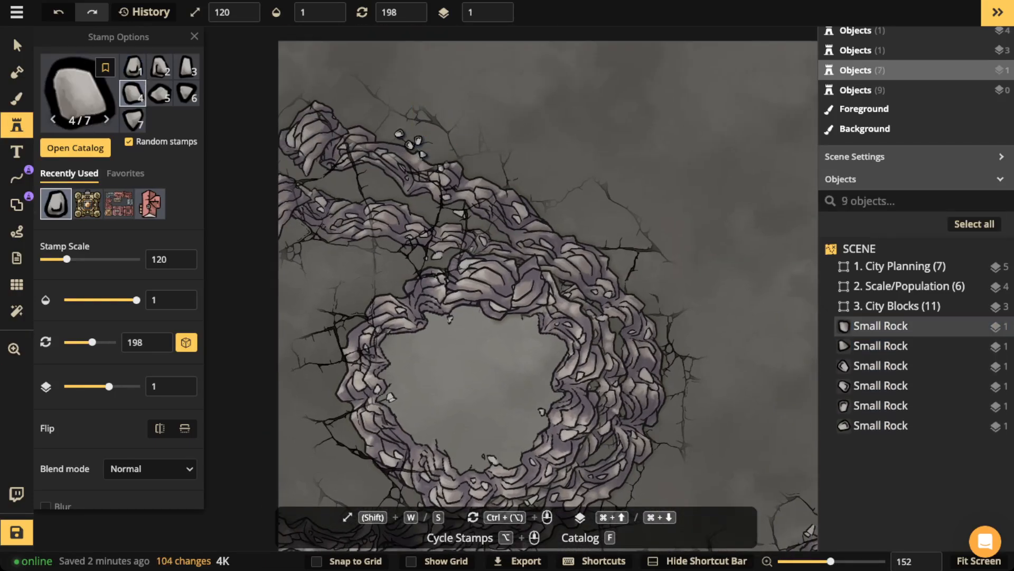
left_click(465, 163)
left_click(492, 183)
left_click(523, 190)
left_click(574, 232)
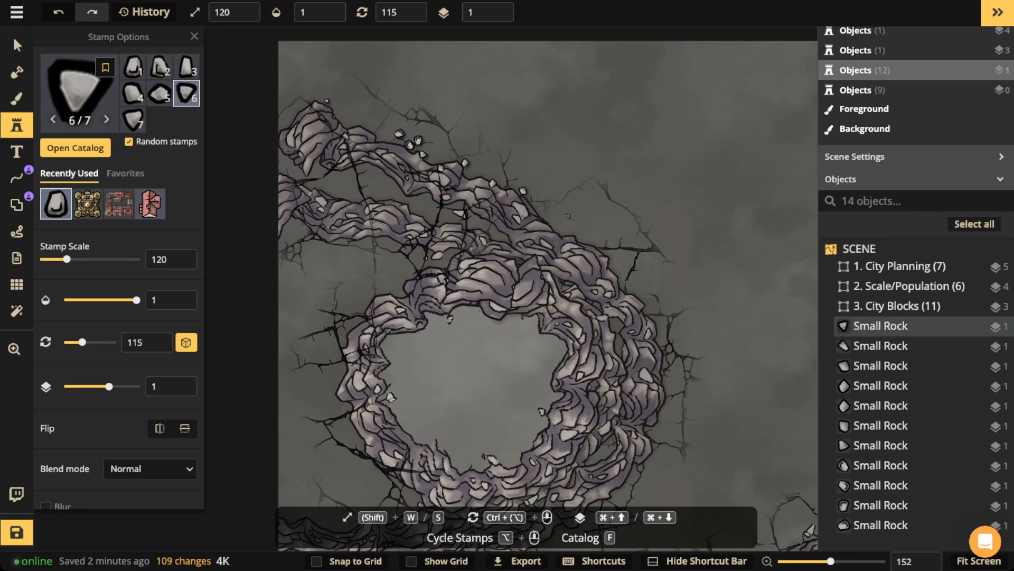
- Set the rock stamp scale to 130 and place small rocks along the eastern edge of the circular cliff
left_click_drag(655, 304, 456, 114)
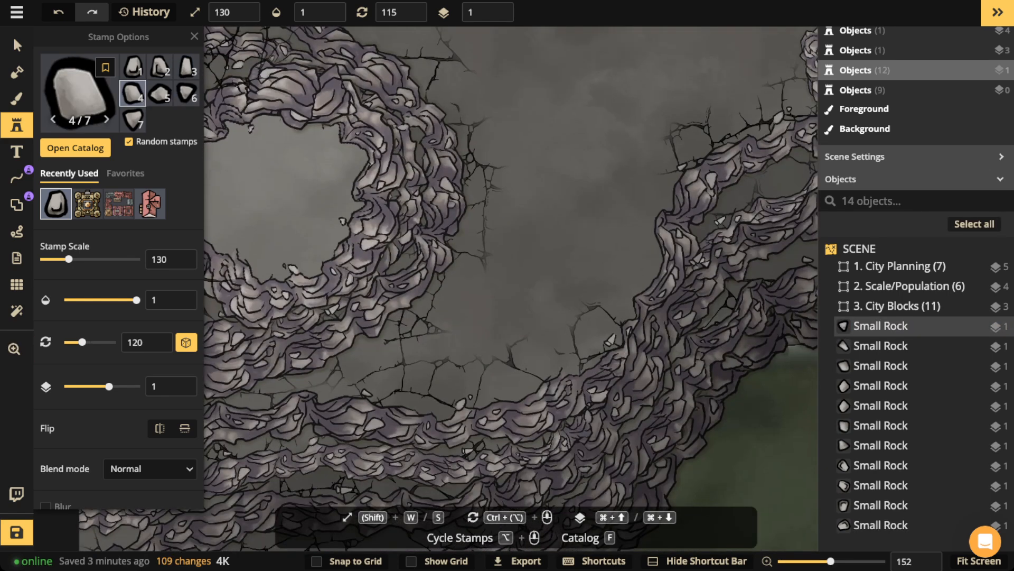
left_click(451, 204)
left_click(466, 200)
left_click(459, 219)
left_click(482, 199)
left_click(474, 171)
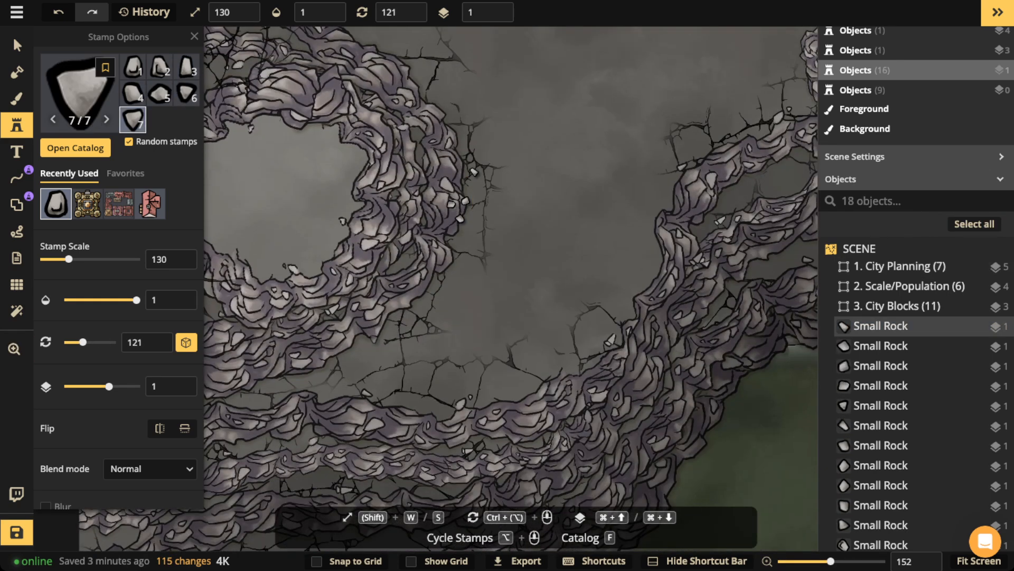
- Cluster small rocks on the cracked ground at the southeastern foot of the circular cliff
left_click_drag(317, 373, 411, 290)
left_click(396, 294)
left_click(414, 287)
left_click(414, 288)
left_click(412, 299)
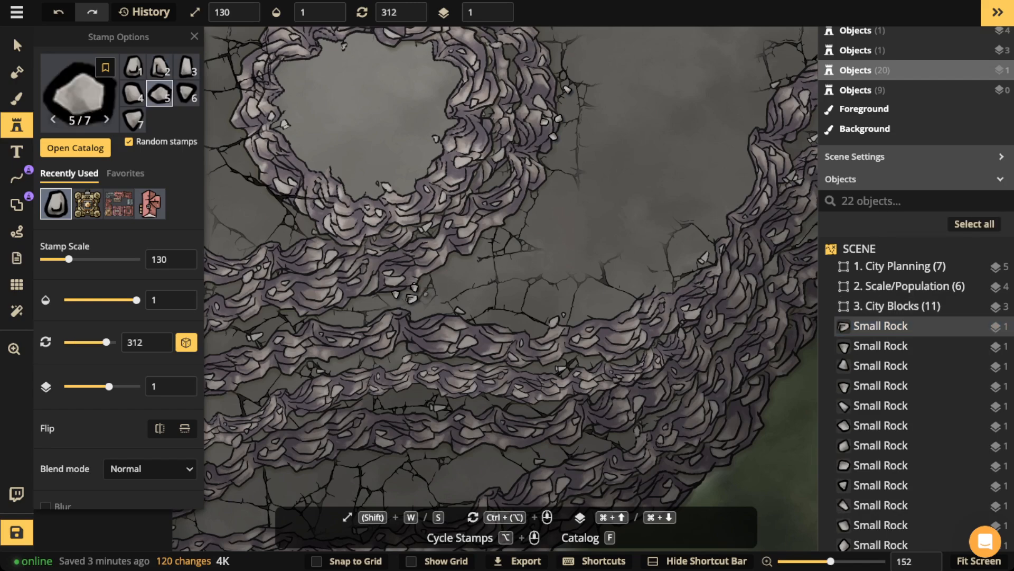
left_click(424, 295)
left_click(437, 284)
- Place small rocks along the cliff edge southwest of the circular cliff, near the map's western border
left_click_drag(244, 247, 465, 286)
left_click(429, 287)
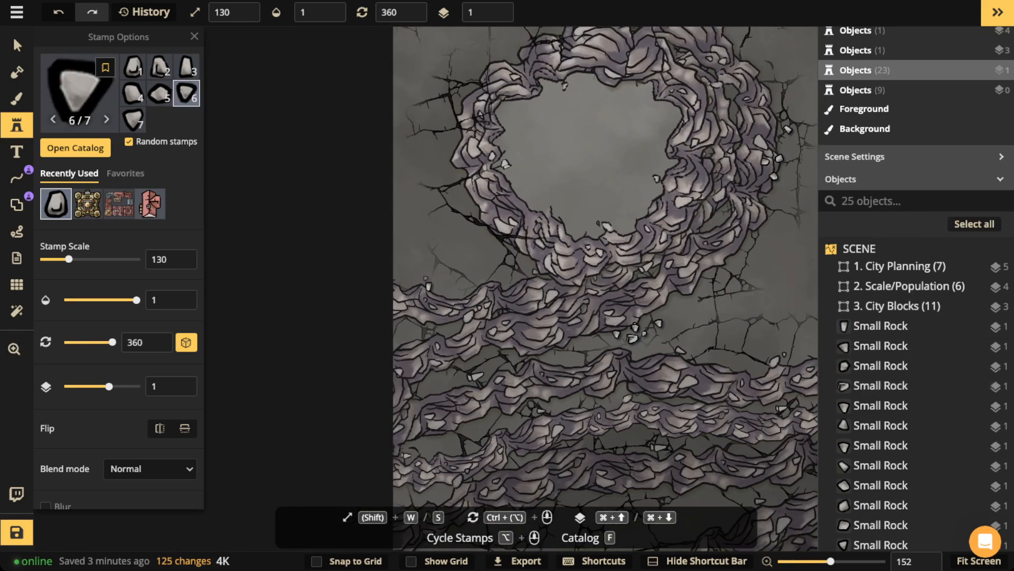
left_click(453, 289)
left_click(455, 289)
left_click(485, 279)
- Scatter small rocks on the narrow terraces between the western cliff lines south of the circular cliff
left_click_drag(491, 364, 481, 211)
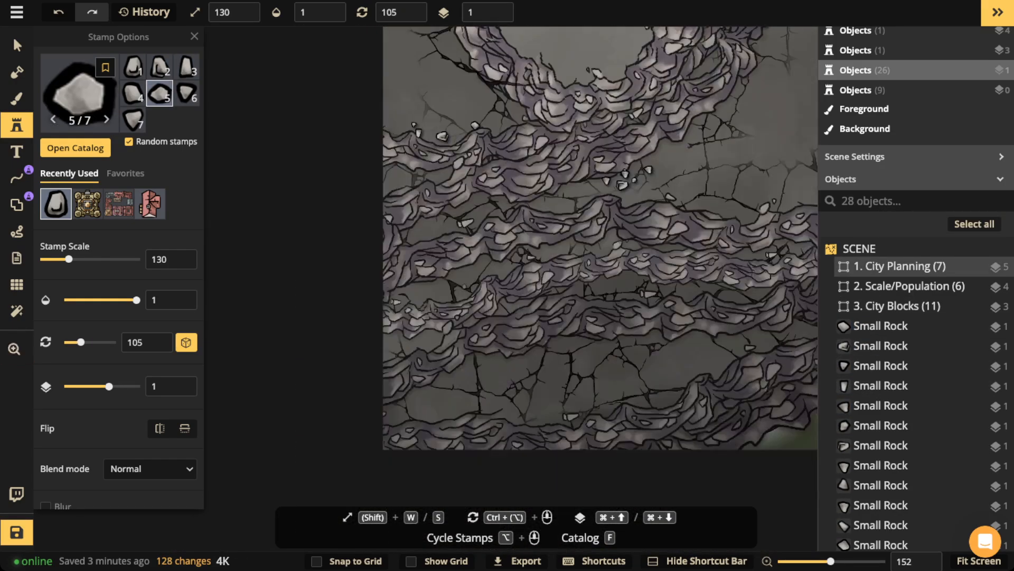
left_click(452, 283)
left_click(467, 270)
left_click(406, 290)
left_click(425, 283)
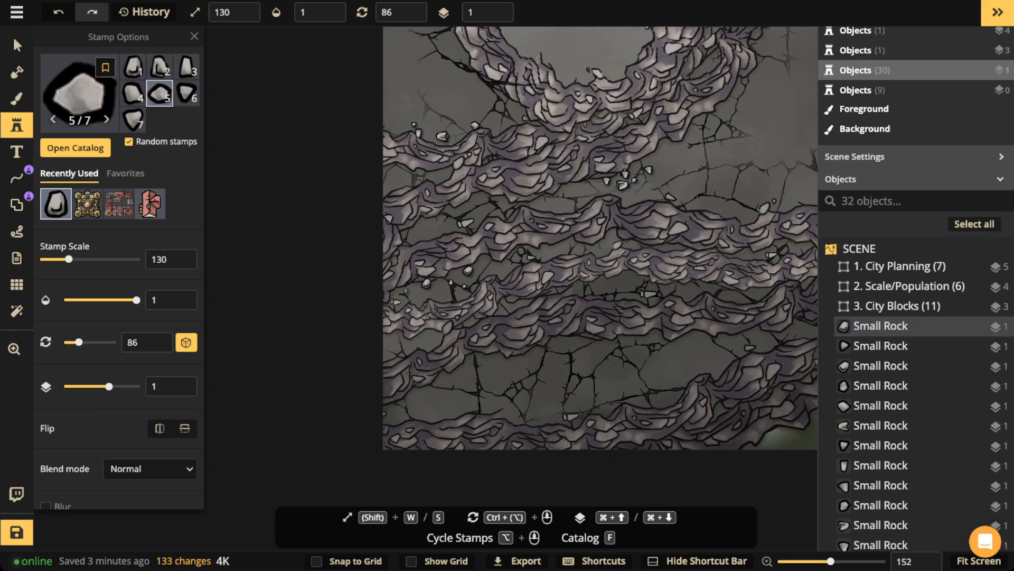
left_click(529, 256)
left_click(534, 243)
- Add small rocks in the narrow gaps where the western cliff lines converge toward the grassland
left_click_drag(778, 271, 321, 259)
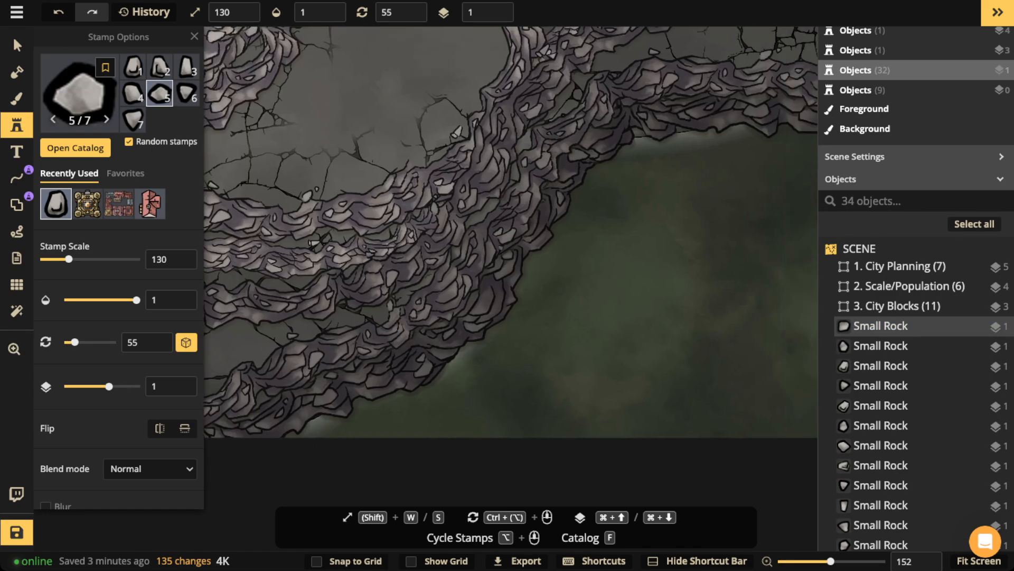
left_click(395, 230)
left_click(387, 237)
left_click(388, 231)
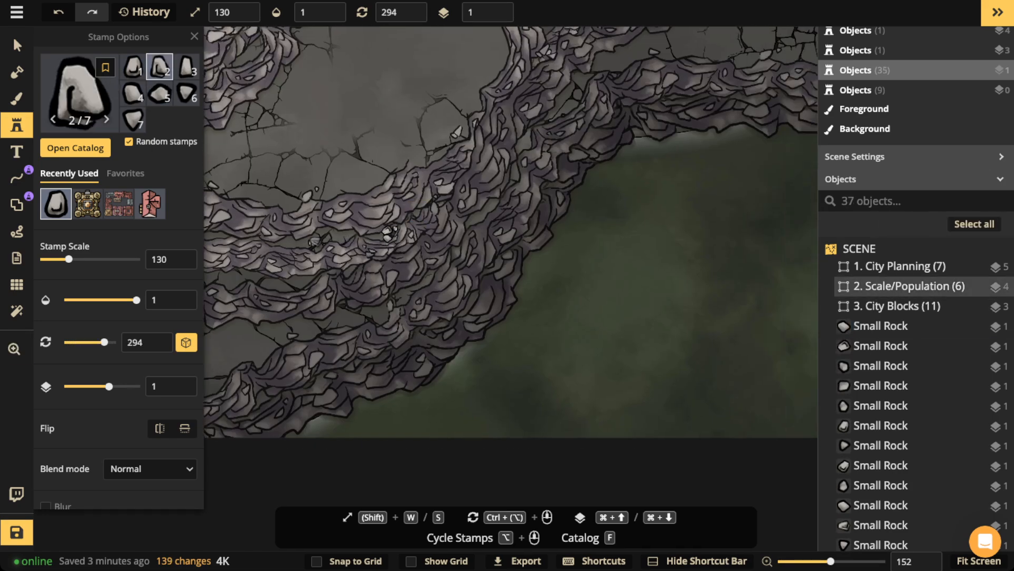
left_click(315, 242)
- Scatter small rocks on the wide cracked terrace in the map's southwestern corner and along the cliff above it
left_click_drag(280, 332, 474, 238)
left_click(421, 233)
left_click(425, 230)
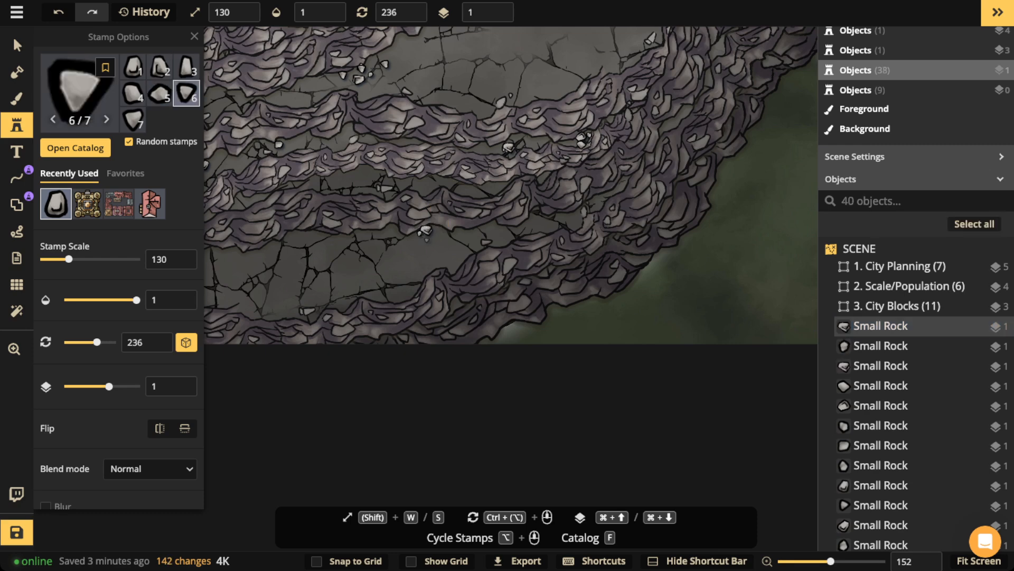
left_click(427, 239)
left_click(273, 243)
left_click(491, 226)
left_click_drag(274, 243, 645, 236)
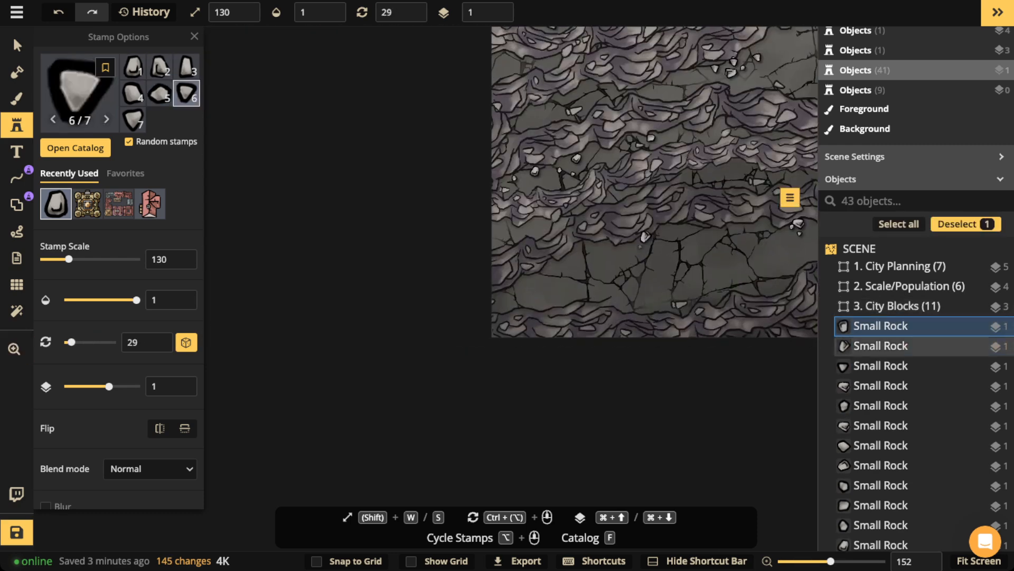
left_click(642, 286)
left_click(629, 301)
left_click(627, 306)
- Place small rocks between the two curving cliff lines at the bend in the northeast
mouse_move(628, 306)
left_mouse_down()
mouse_move(374, 339)
mouse_move(262, 397)
left_mouse_up()
left_click_drag(608, 143, 263, 472)
left_click(597, 141)
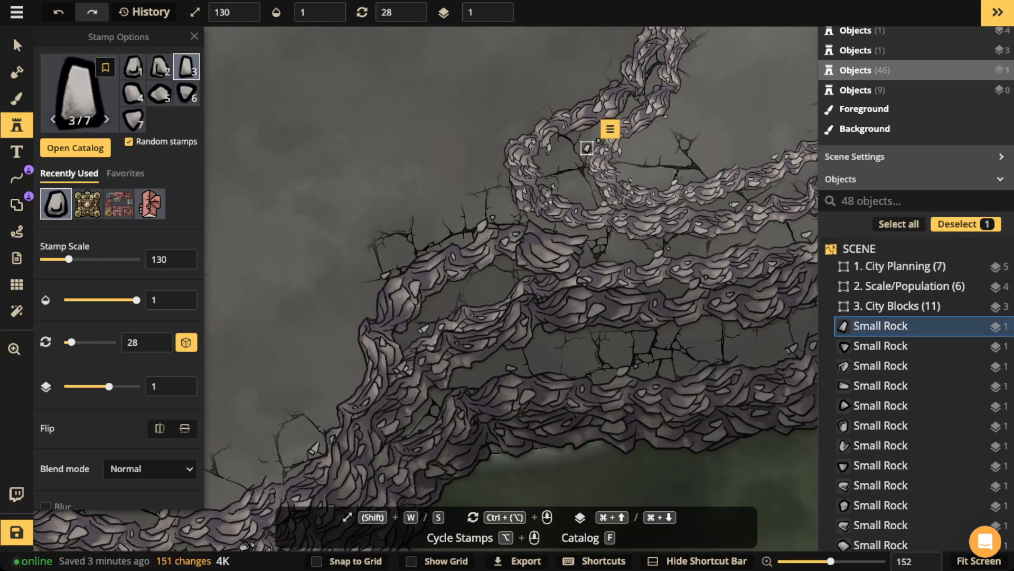
left_click(587, 146)
left_click(625, 102)
left_click(549, 175)
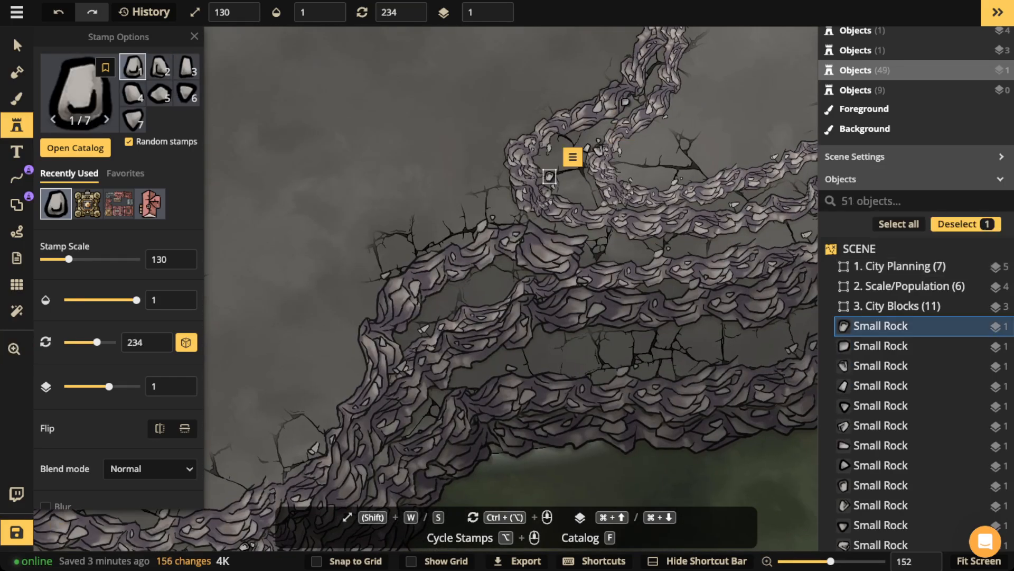
- Add small rocks between the two upper northeastern cliff lines toward the map's eastern edge
left_click_drag(727, 195, 533, 162)
left_click(606, 139)
left_click(592, 144)
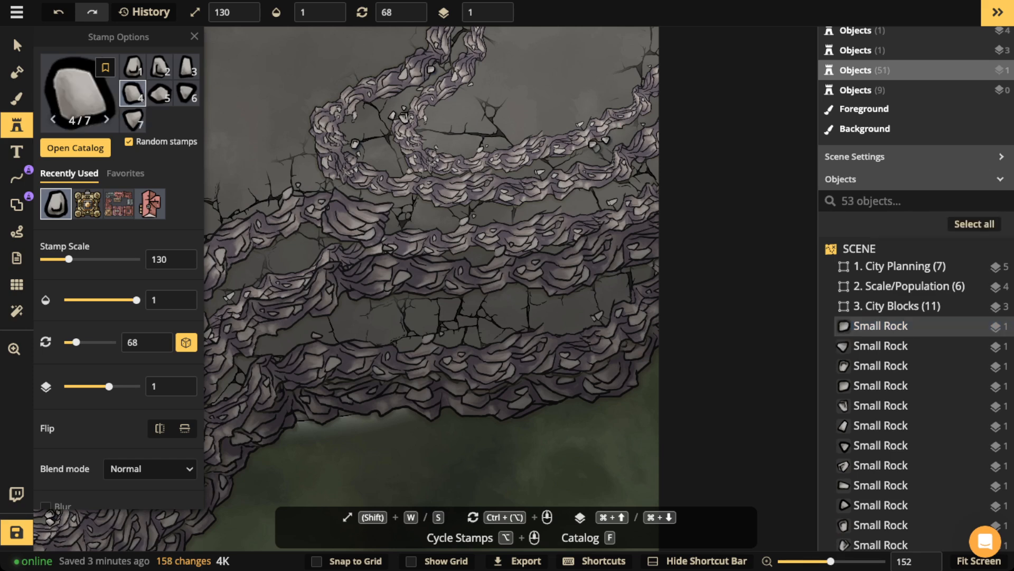
left_click(597, 151)
left_click(649, 113)
- Scatter small rocks along the northern edge of the wide cracked terrace between the eastern cliffs
left_click(613, 272)
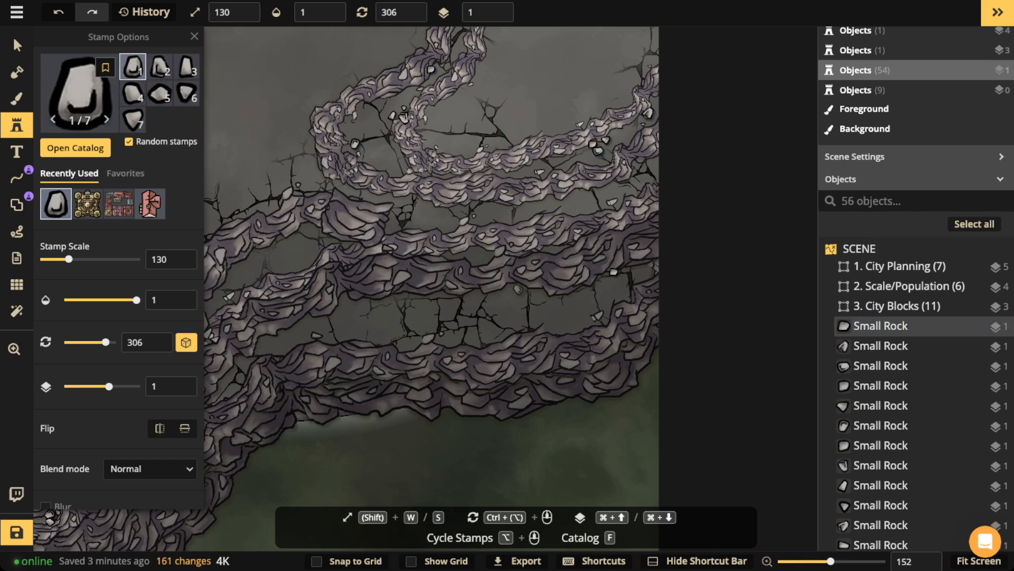
left_click(516, 287)
left_click(527, 290)
left_click(520, 297)
left_click(347, 305)
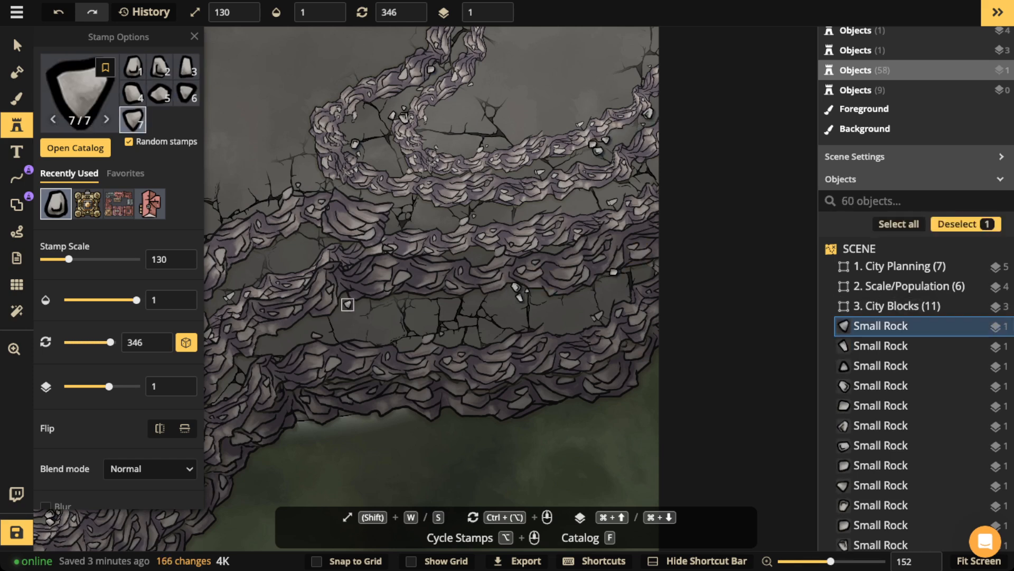
- Place a small rock at the wide eastern terrace's western end and another at stamp scale 100 along its northern edge
left_click_drag(265, 339, 381, 317)
left_click(381, 317)
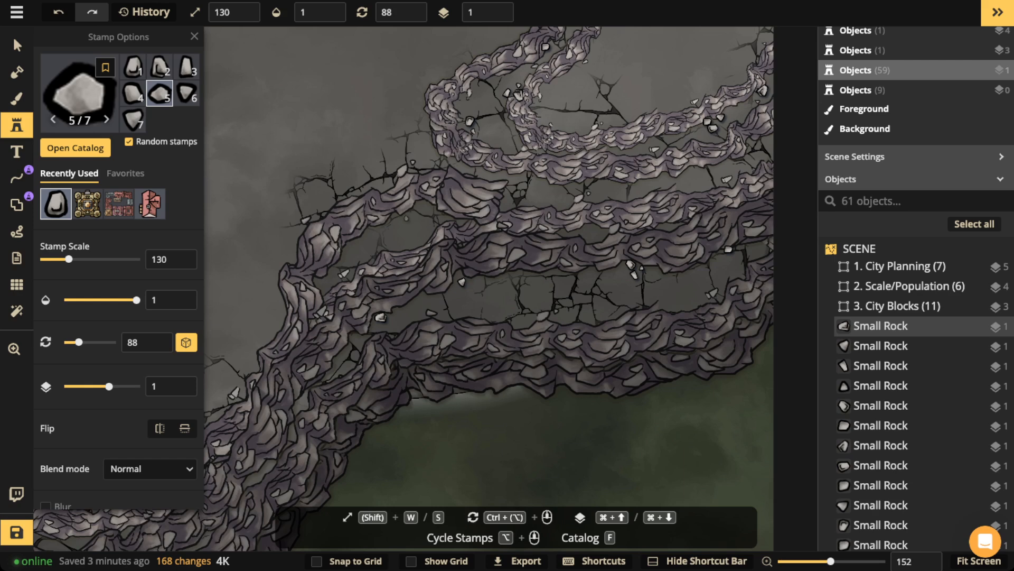
left_click(462, 282)
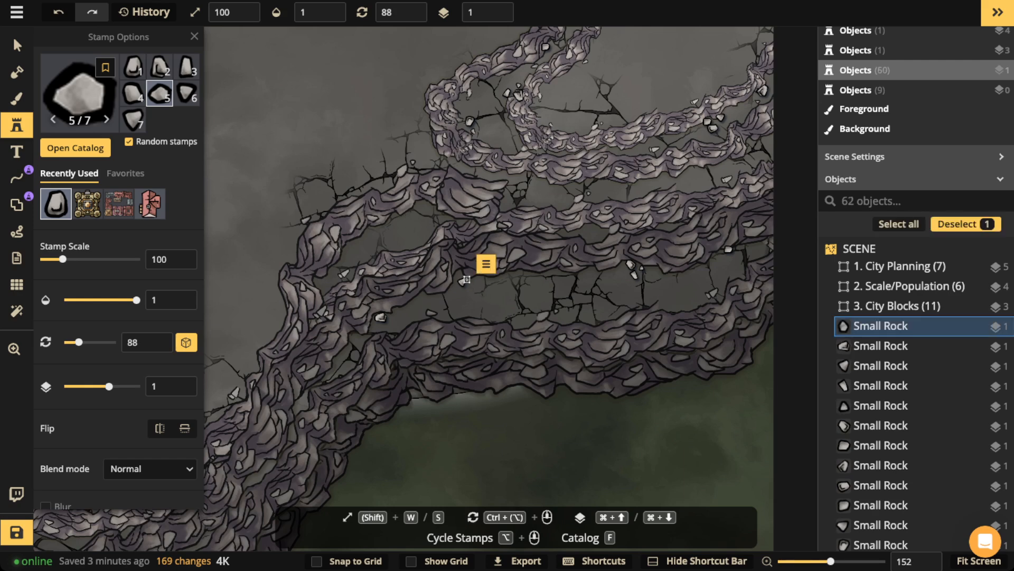
- Scatter small rocks around the western end of the wide cracked terrace between the eastern cliffs
left_click(468, 281)
left_click(476, 281)
left_click(482, 291)
left_click(457, 294)
left_click(415, 308)
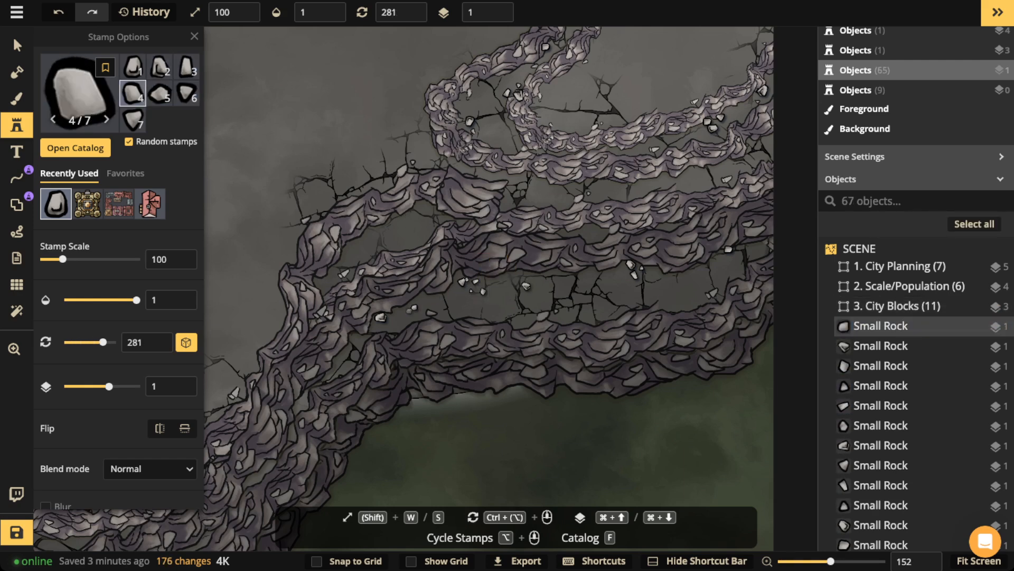
- Cluster small rocks in the narrow western corner of the wide eastern terrace and along its southern edge
left_click(404, 317)
left_click(397, 318)
left_click(402, 318)
left_click(520, 315)
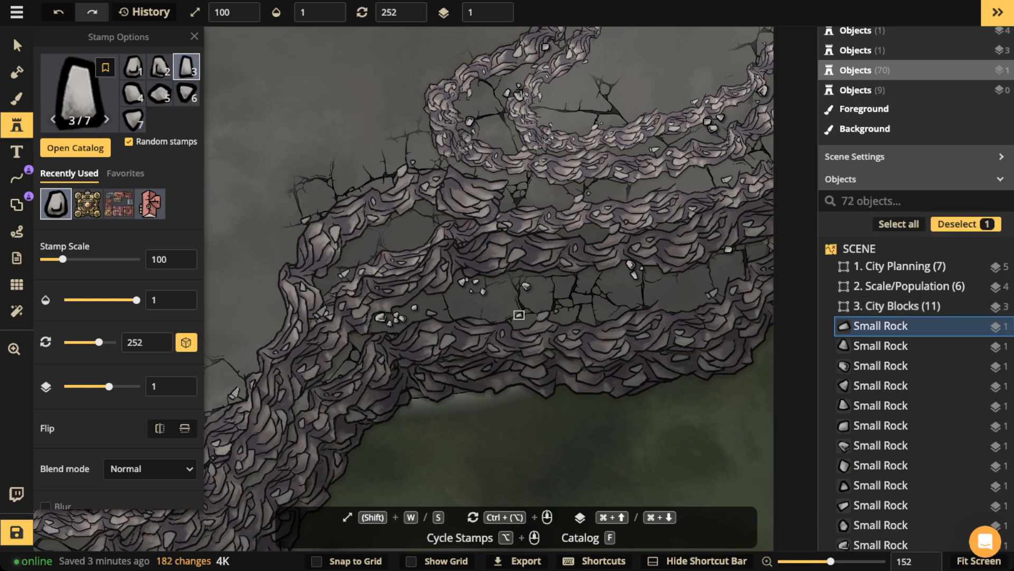
left_click(524, 313)
- Add small rocks across the cracked eastern half of the wide terrace, reducing the stamp scale to 90
left_click(646, 279)
key("s")
left_click(697, 296)
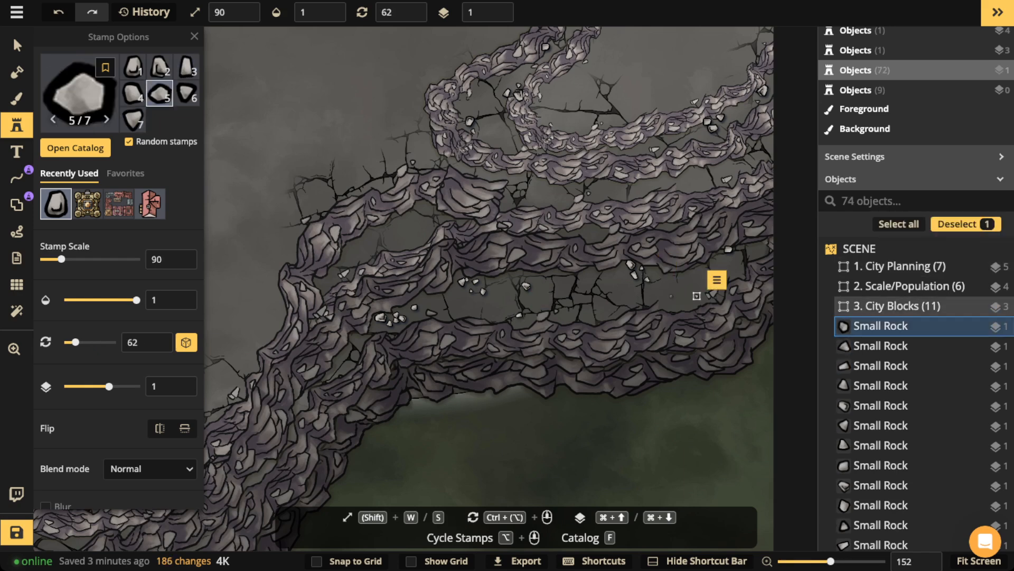
left_click(631, 296)
left_click(610, 282)
left_click(736, 262)
- Scatter small rocks along the narrow terrace directly north of the wide eastern one at stamp scale 90
left_click(641, 186)
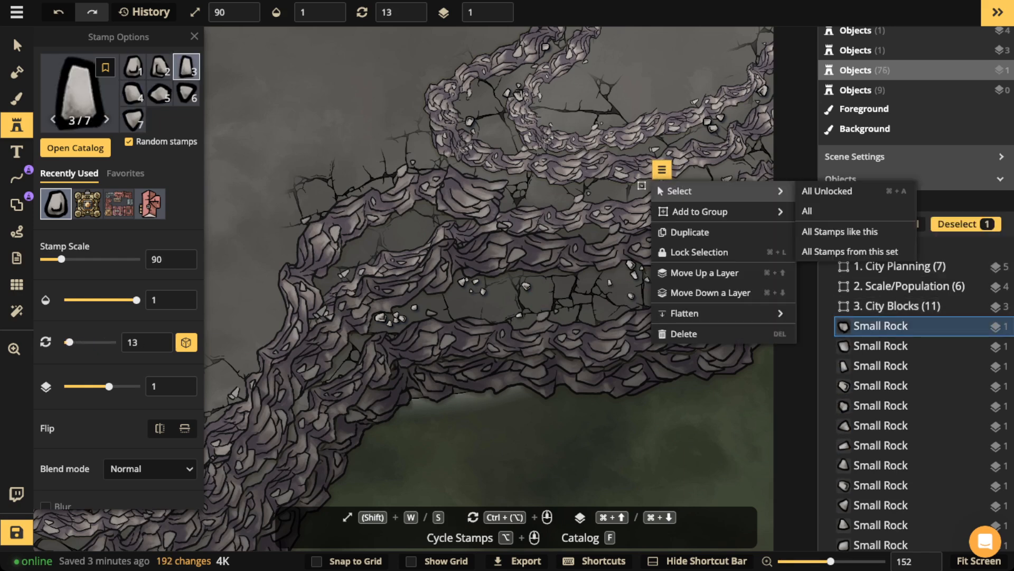
left_click(641, 194)
left_click(626, 187)
left_click(588, 193)
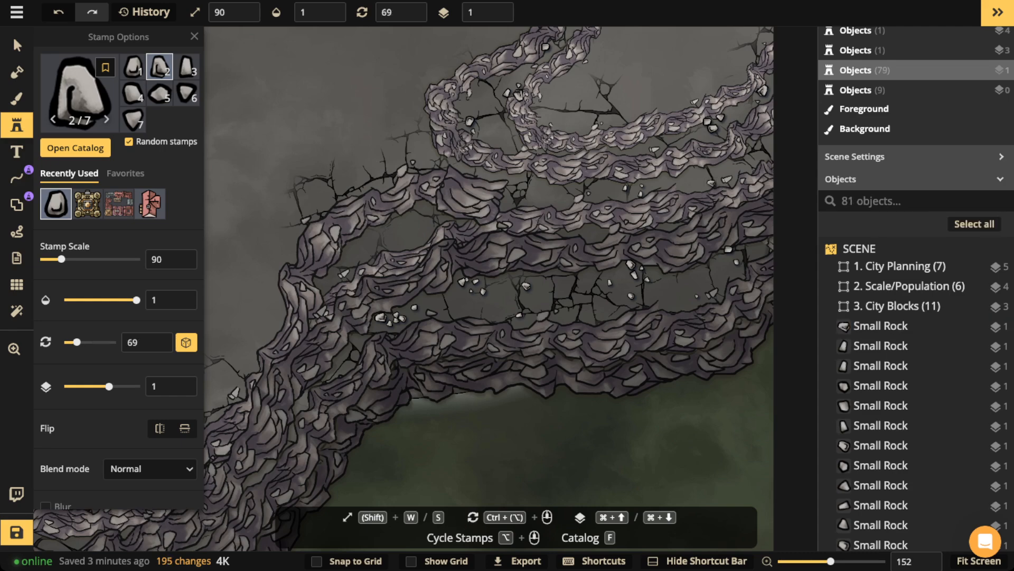
left_click(711, 183)
- Place a few small rocks in and around the inner curve of the northeastern cliff bend
left_click(514, 136)
left_click(562, 122)
left_click(559, 96)
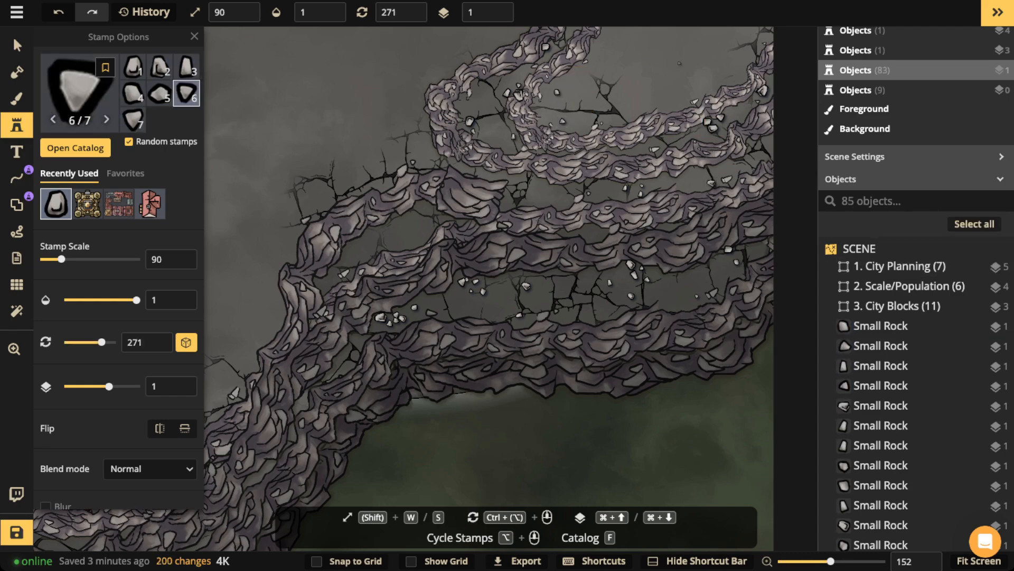
- Place small rocks beside the northern cliff arm on its eastern side, up toward the map's northern edge
scroll(559, 97, "up", 5)
left_click(621, 175)
left_click(618, 185)
left_click(630, 196)
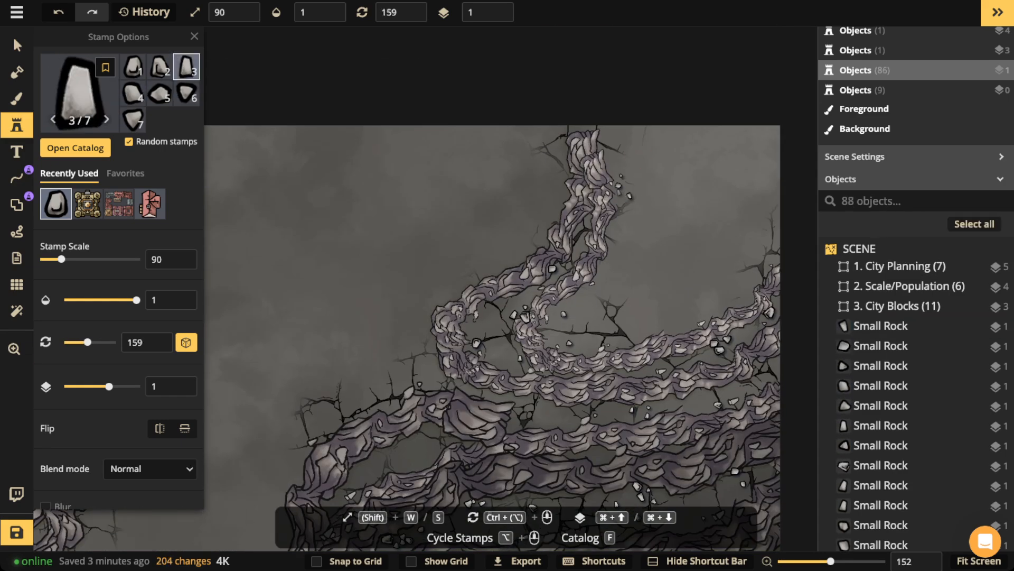
left_click(603, 131)
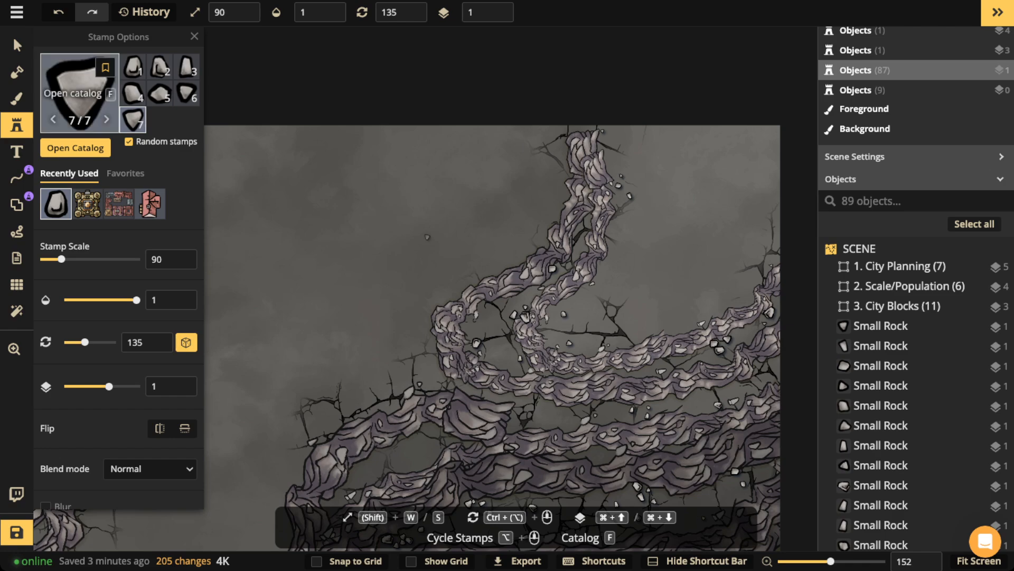
- Scatter small rocks along the southern foot of the lower cliff line northwest of the round plateau
left_click(16, 45)
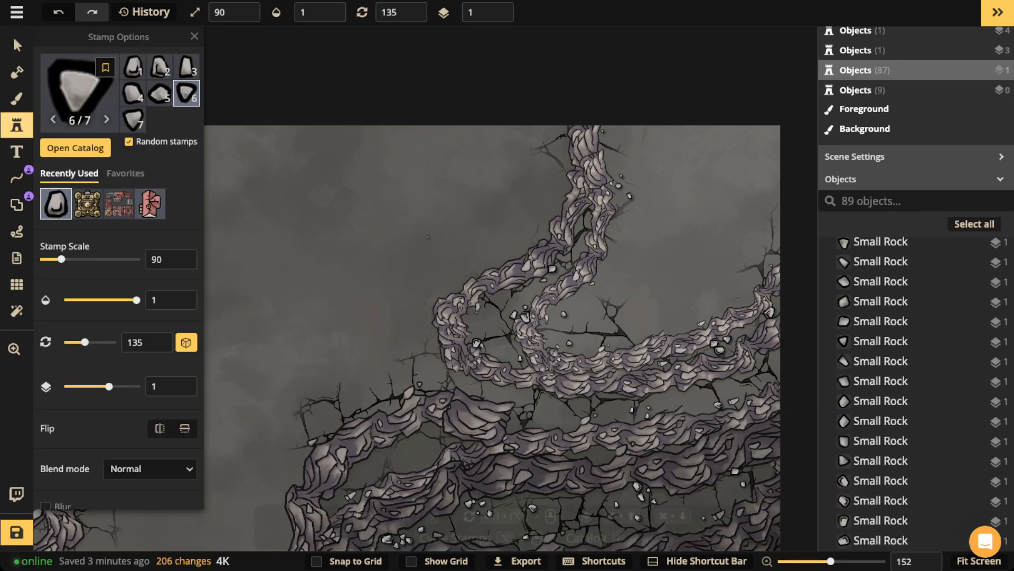
key("space")
left_click_drag(360, 301, 766, 140)
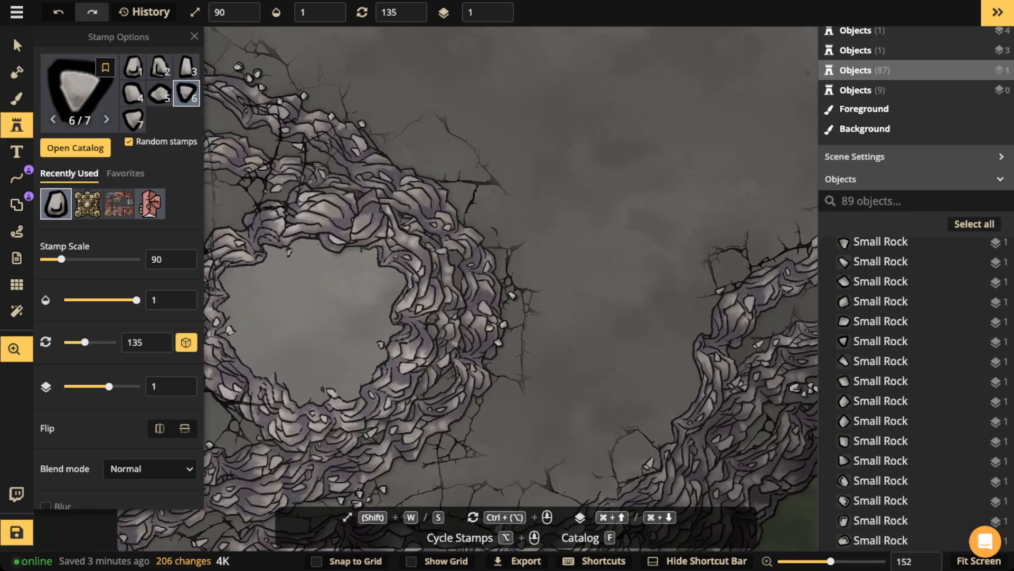
left_click_drag(222, 182, 397, 218)
left_click(352, 214)
left_click(367, 211)
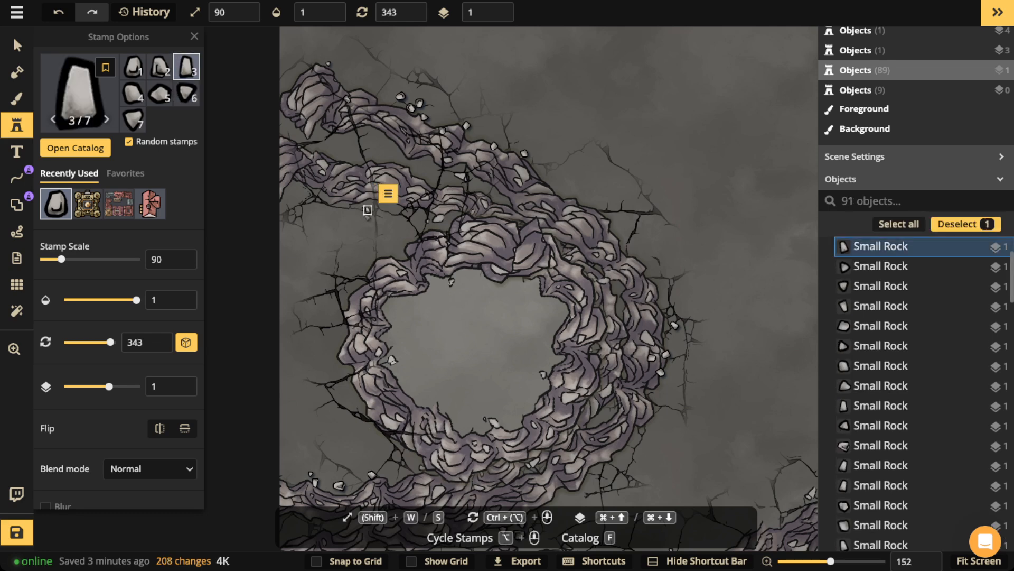
left_click(368, 218)
left_click(364, 209)
left_click(385, 210)
left_click(385, 211)
left_click(295, 234)
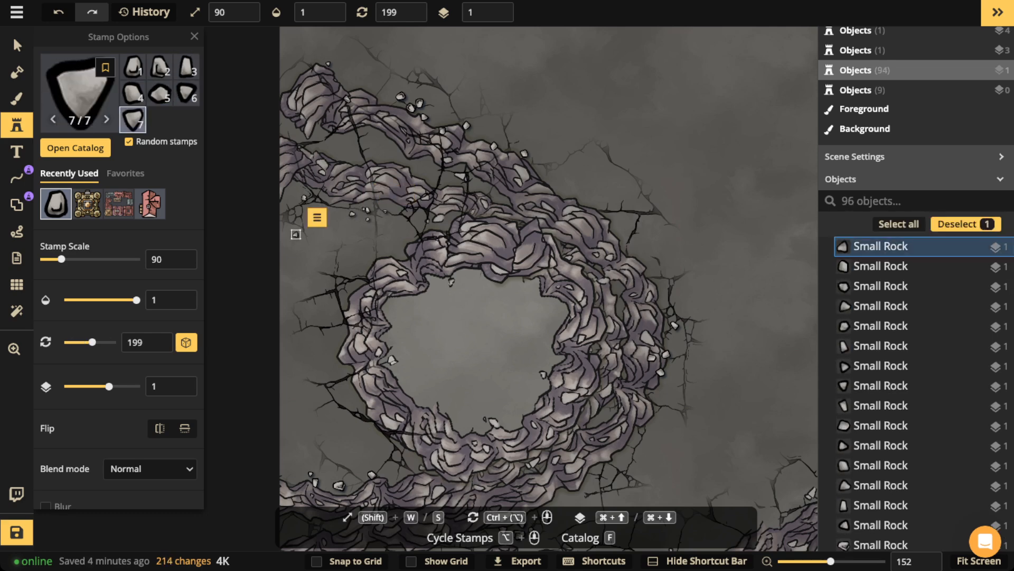
left_click(304, 198)
- Add small rocks in the gap between the two cliff lines northwest of the round plateau
left_click(393, 141)
left_click(391, 143)
left_click(342, 146)
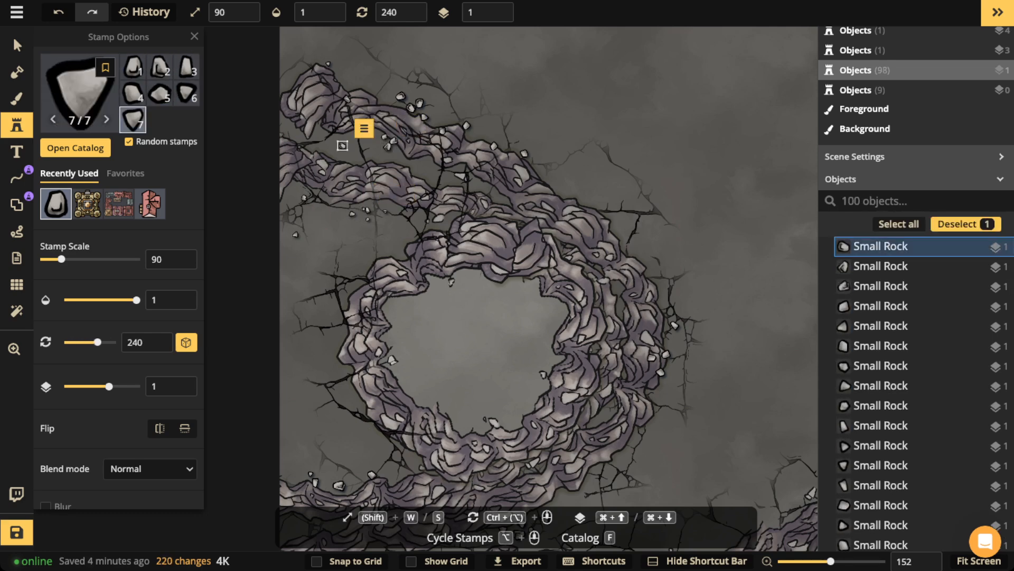
left_click(386, 147)
left_click(436, 171)
- Place a small rock near the southeastern foot of the round plateau's cliffs
scroll(538, 211, "down", 5)
key("space")
left_click_drag(539, 211, 467, 144)
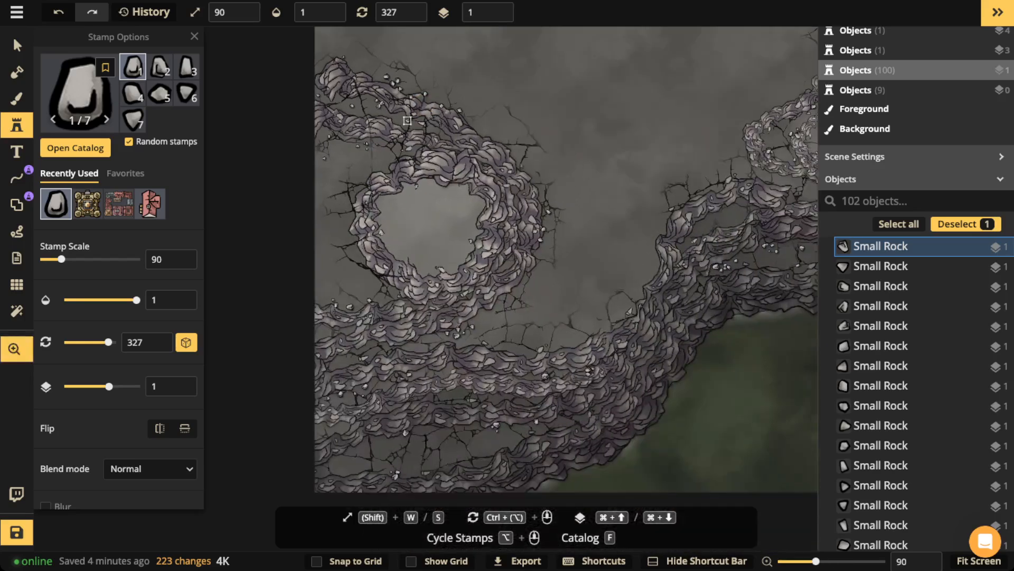
left_click(509, 298)
- Stop stamping rocks and save the map
scroll(264, 179, "down", 2)
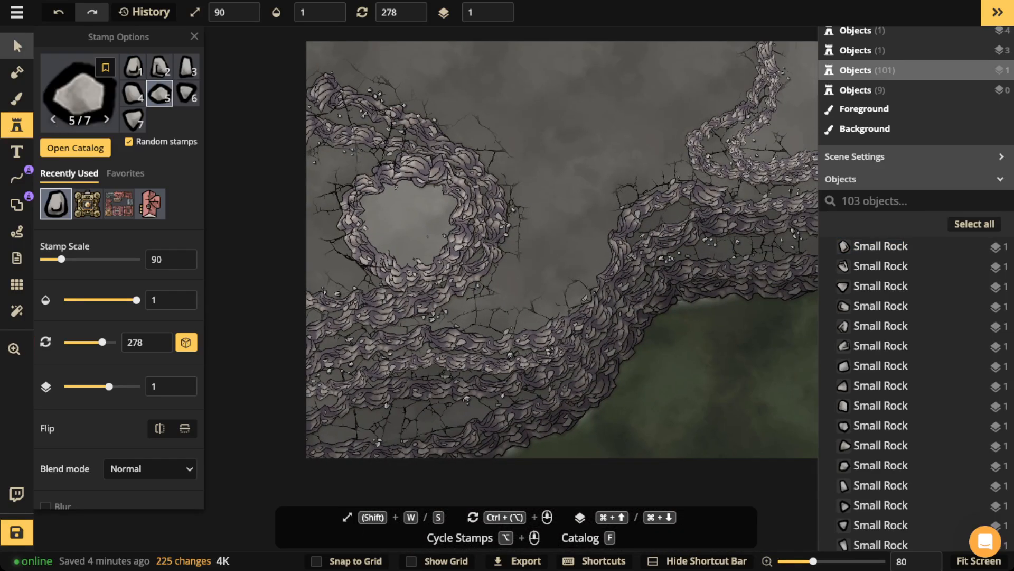
left_click(17, 45)
scroll(425, 286, "down", 3)
key("Escape")
scroll(449, 237, "down", 1)
key("space")
left_click_drag(449, 238, 302, 288)
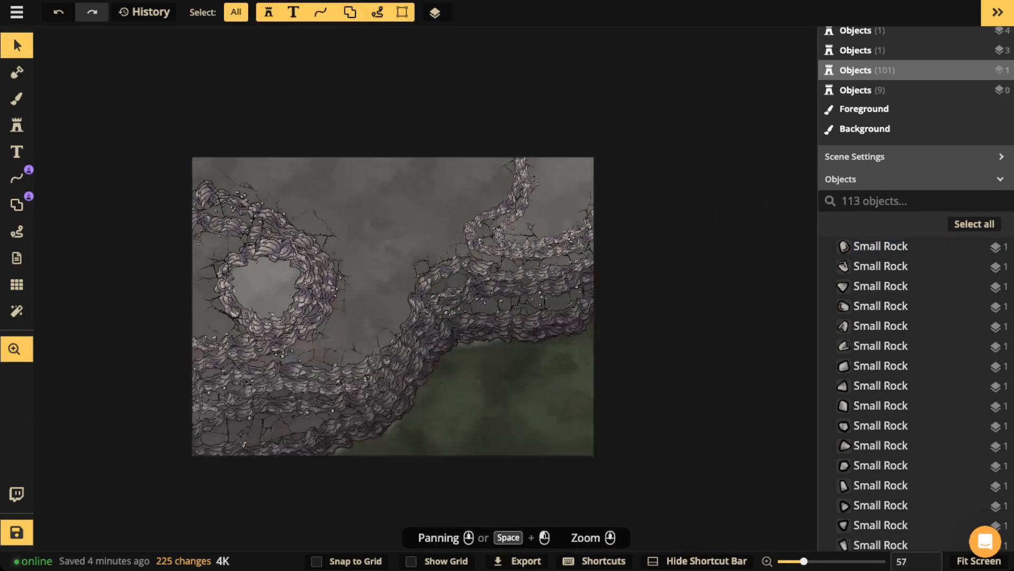
left_click(17, 532)
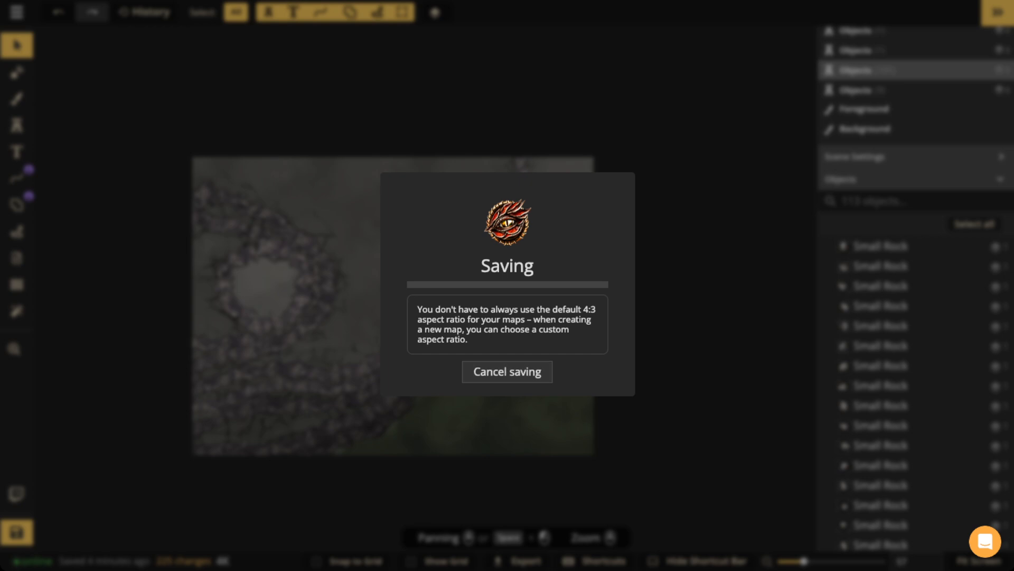
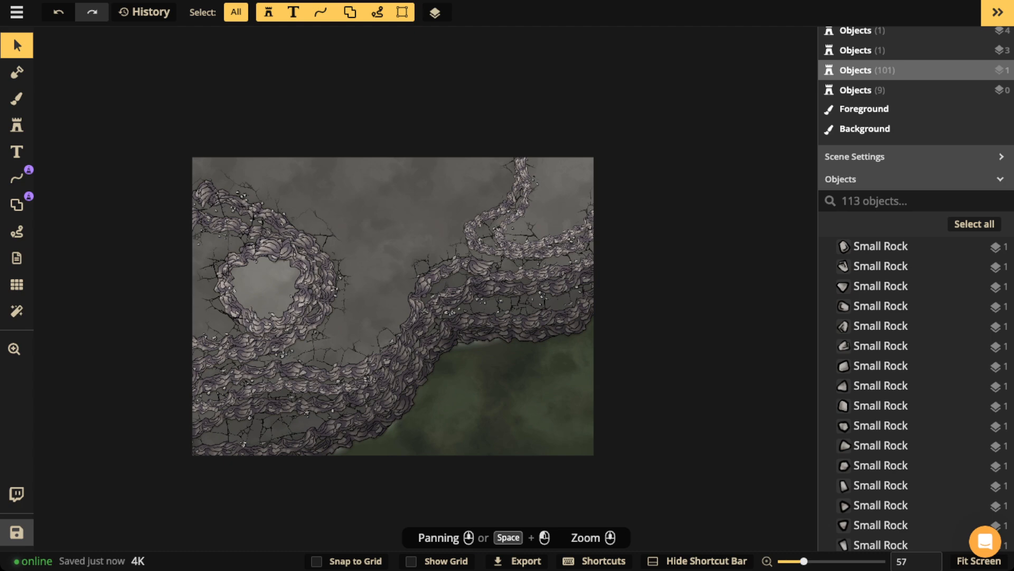
- Set up a free-draw line with a plain color stroke of size 450 in white
scroll(317, 266, "up", 5)
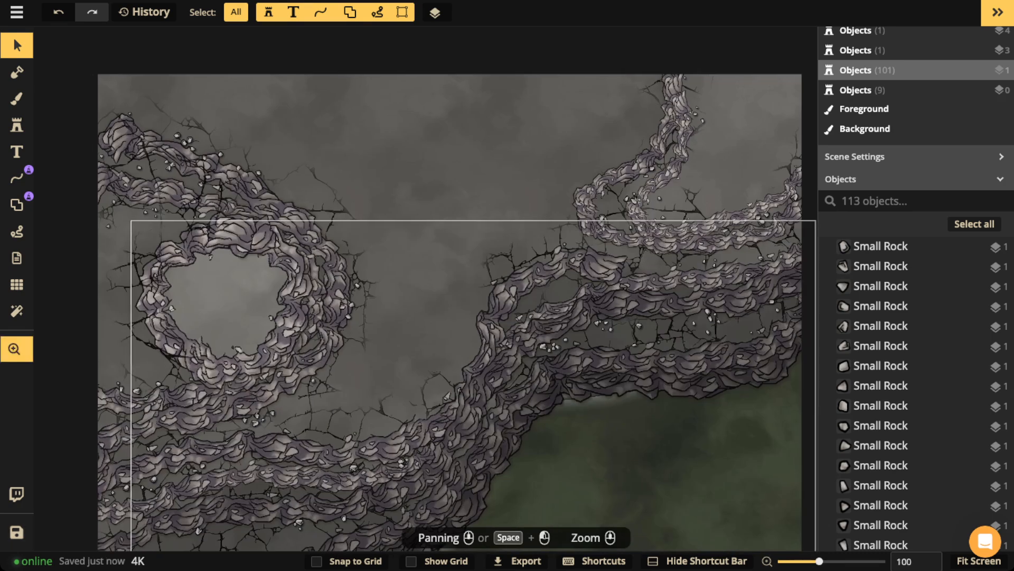
left_click_drag(317, 266, 455, 238)
scroll(309, 168, "up", 2)
left_click(17, 178)
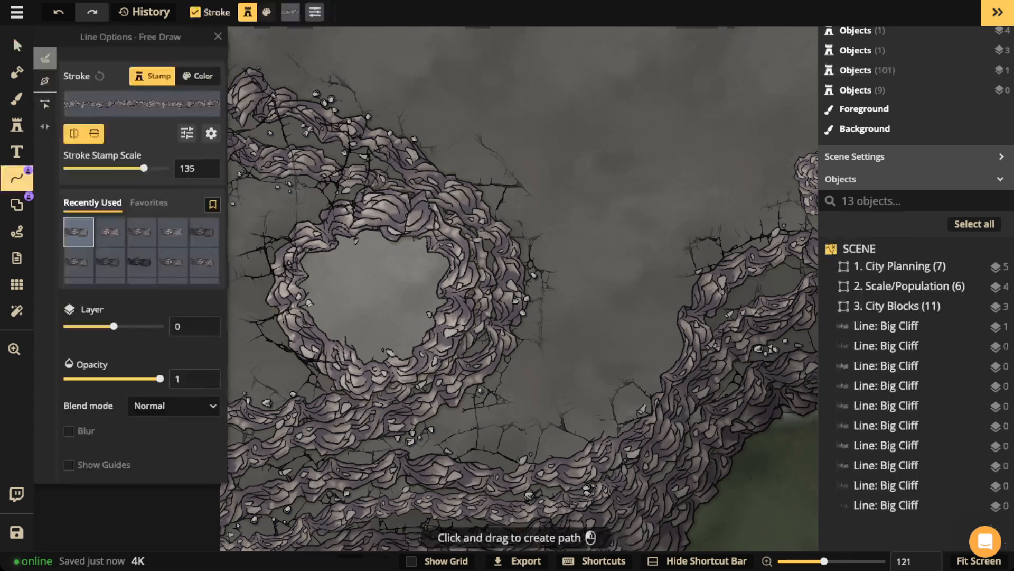
scroll(301, 360, "down", 3)
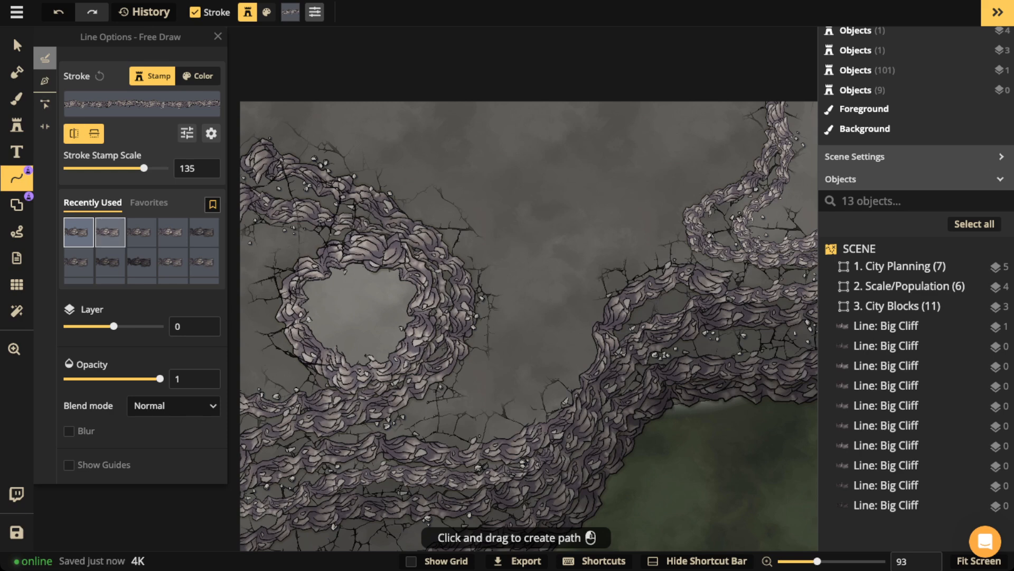
scroll(110, 230, "down", 3)
left_click(172, 268)
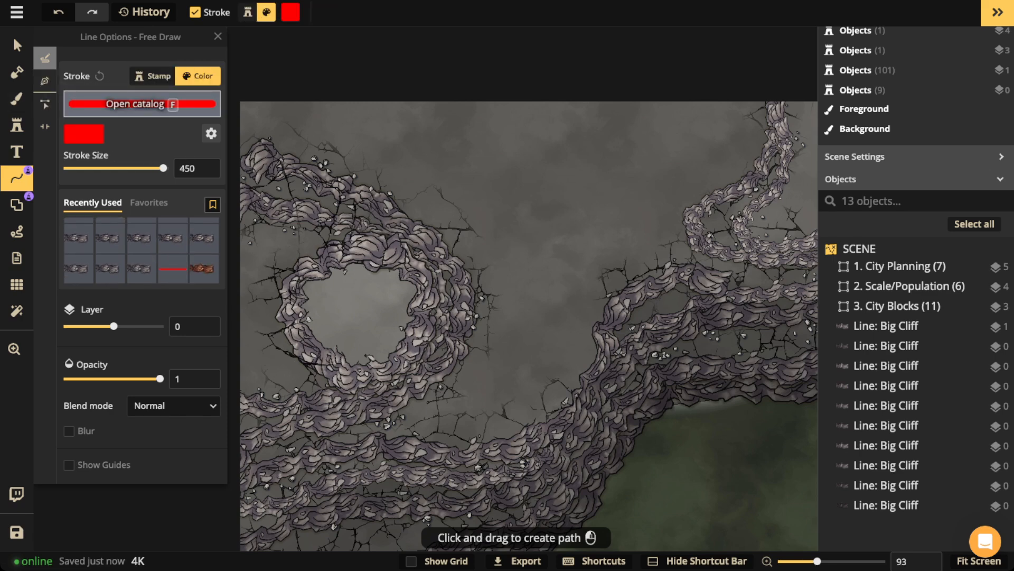
left_click(142, 103)
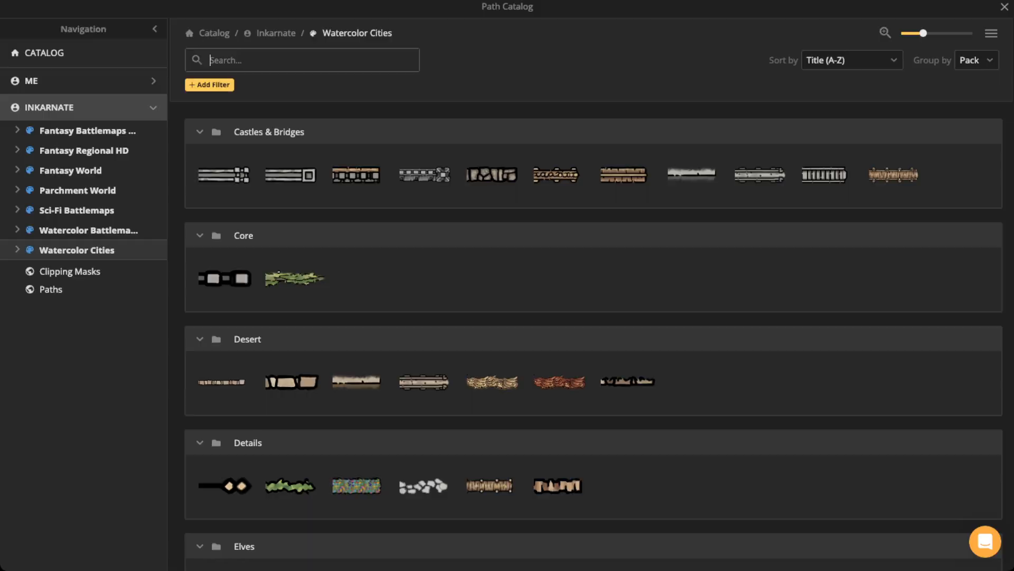
left_click(295, 174)
left_click(84, 134)
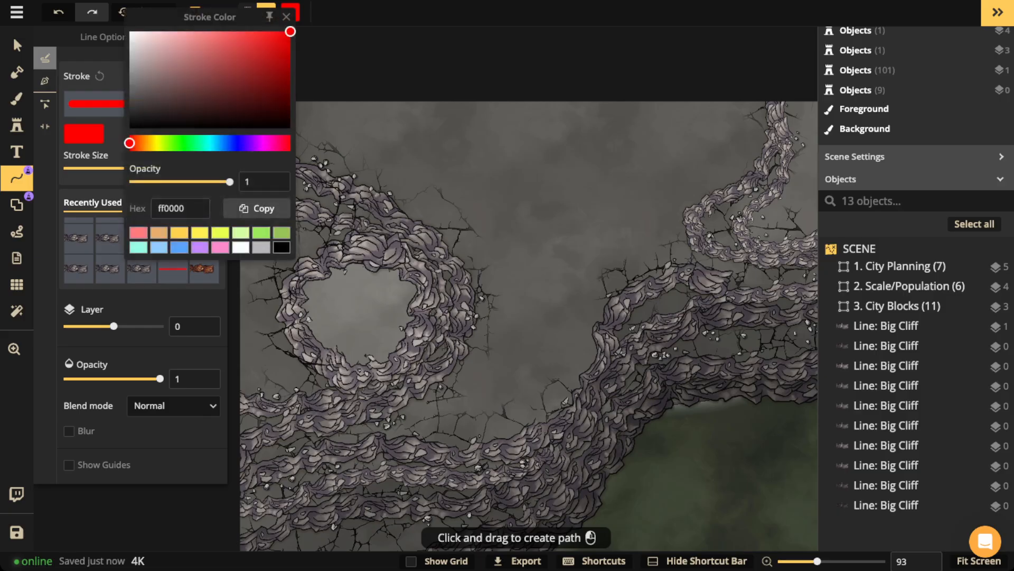
left_click_drag(153, 54, 128, 31)
left_click(364, 209)
- Draw a small white loop on layer 5 inside the round plateau, undoing the stray line strokes
scroll(367, 210, "down", 3)
scroll(478, 193, "down", 1)
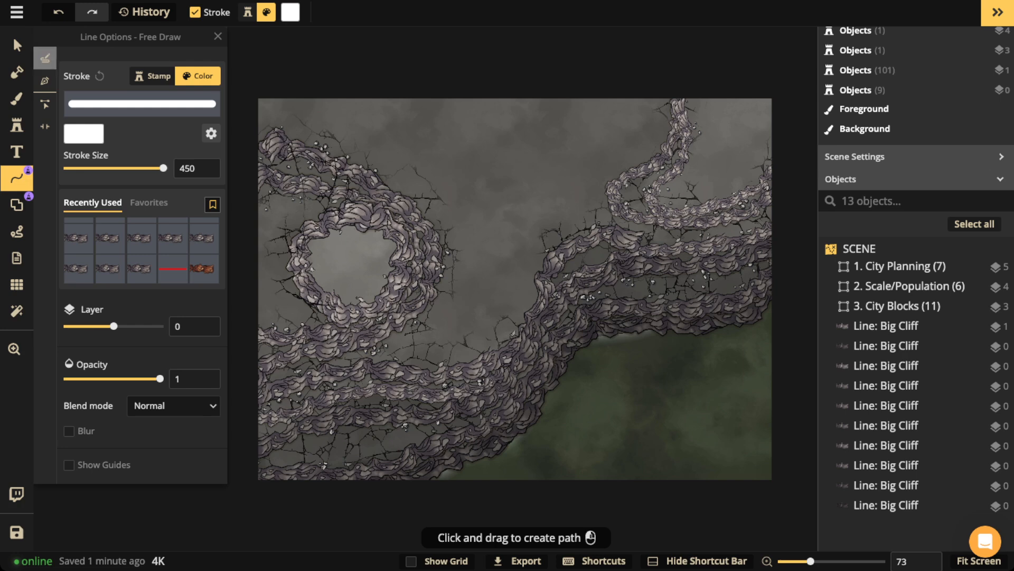
mouse_move(350, 228)
left_mouse_down()
mouse_move(315, 240)
mouse_move(311, 270)
mouse_move(338, 246)
mouse_move(327, 262)
mouse_move(354, 282)
mouse_move(368, 255)
mouse_move(345, 243)
left_mouse_up()
key("ctrl+z")
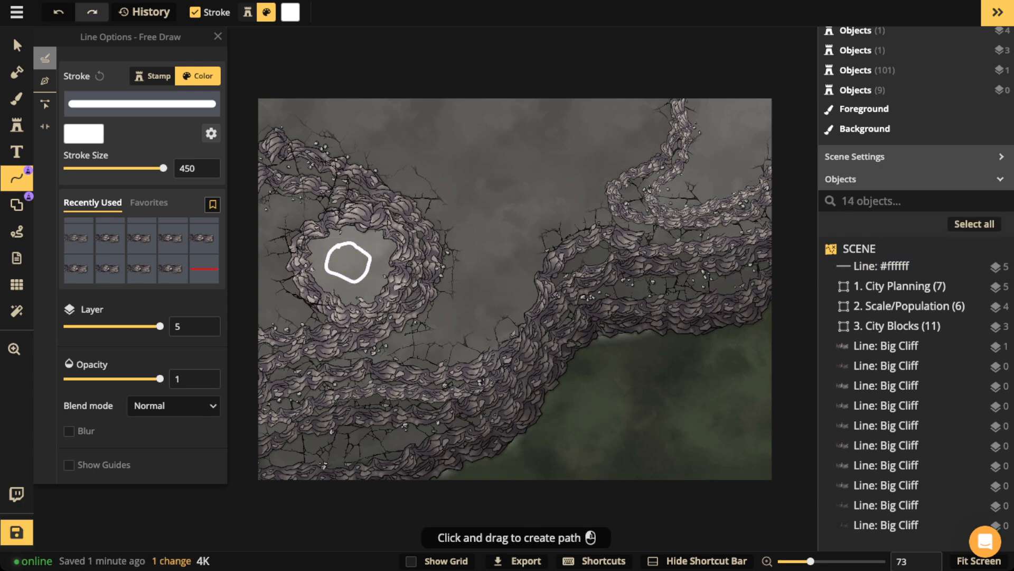
left_click_drag(370, 275, 420, 306)
key("ctrl+z")
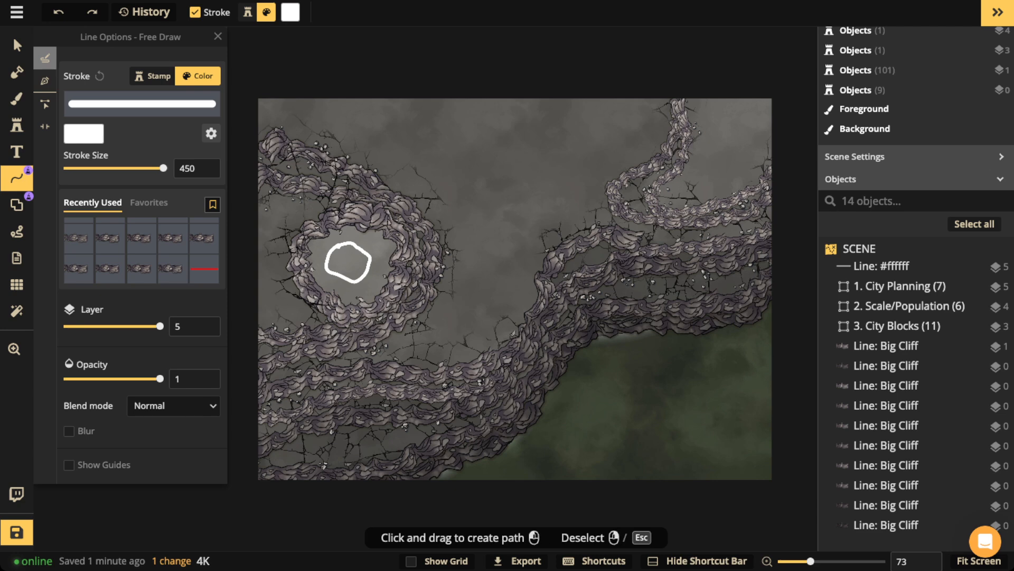
- Outline the large central terrace, the northeastern plateau, the western terrace and the southernmost cracked terrace in white
mouse_move(298, 132)
left_mouse_down()
mouse_move(388, 172)
mouse_move(449, 243)
mouse_move(400, 331)
mouse_move(343, 352)
mouse_move(449, 365)
mouse_move(528, 317)
mouse_move(554, 247)
mouse_move(612, 209)
mouse_move(663, 141)
mouse_move(563, 106)
mouse_move(300, 103)
mouse_move(295, 132)
left_mouse_up()
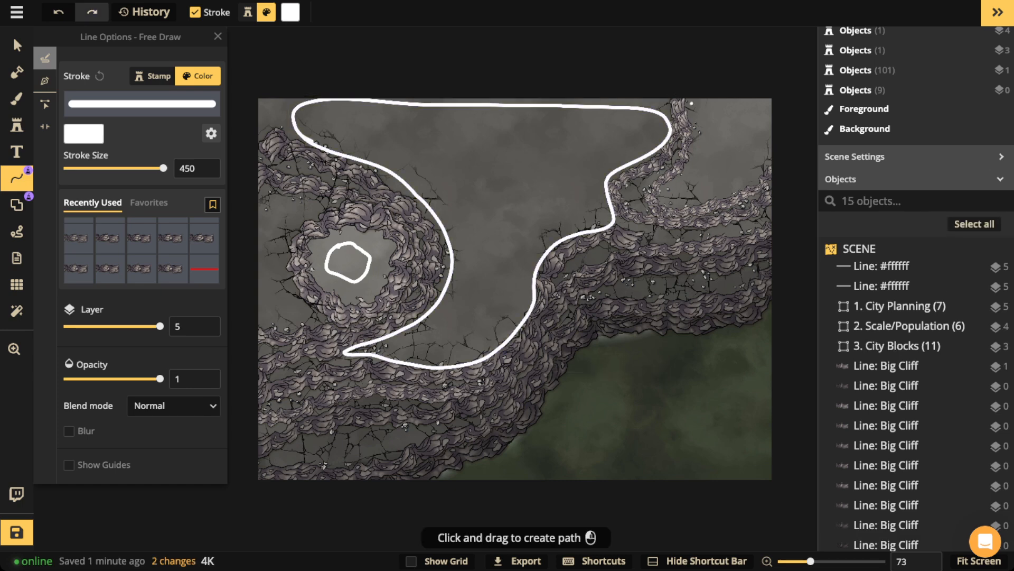
mouse_move(691, 103)
left_mouse_down()
mouse_move(678, 174)
mouse_move(717, 191)
mouse_move(764, 113)
mouse_move(692, 104)
left_mouse_up()
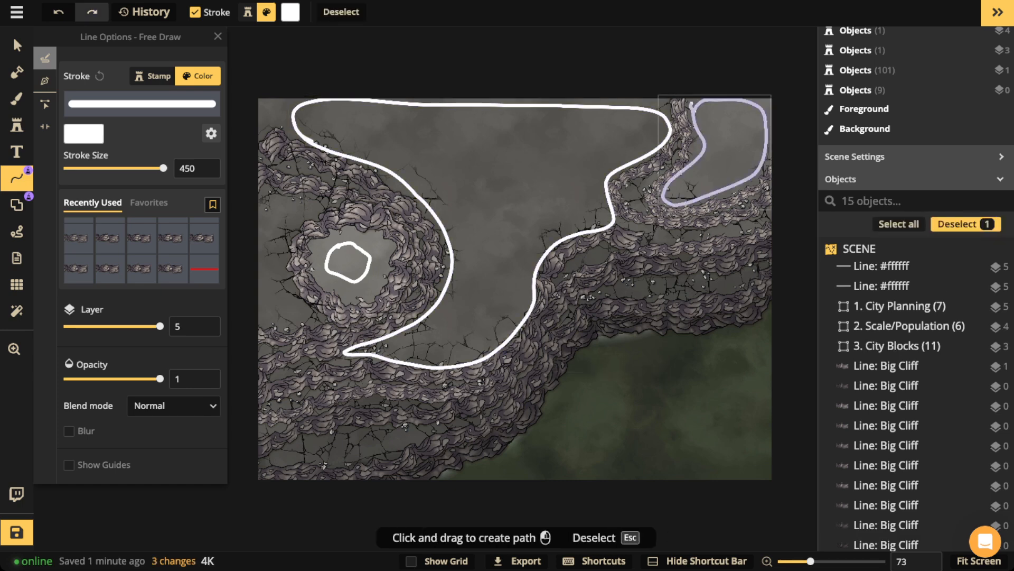
mouse_move(262, 198)
left_mouse_down()
mouse_move(303, 207)
mouse_move(301, 305)
mouse_move(263, 273)
mouse_move(262, 198)
left_mouse_up()
mouse_move(366, 428)
left_mouse_down()
mouse_move(312, 436)
mouse_move(272, 458)
mouse_move(453, 423)
mouse_move(325, 431)
left_mouse_up()
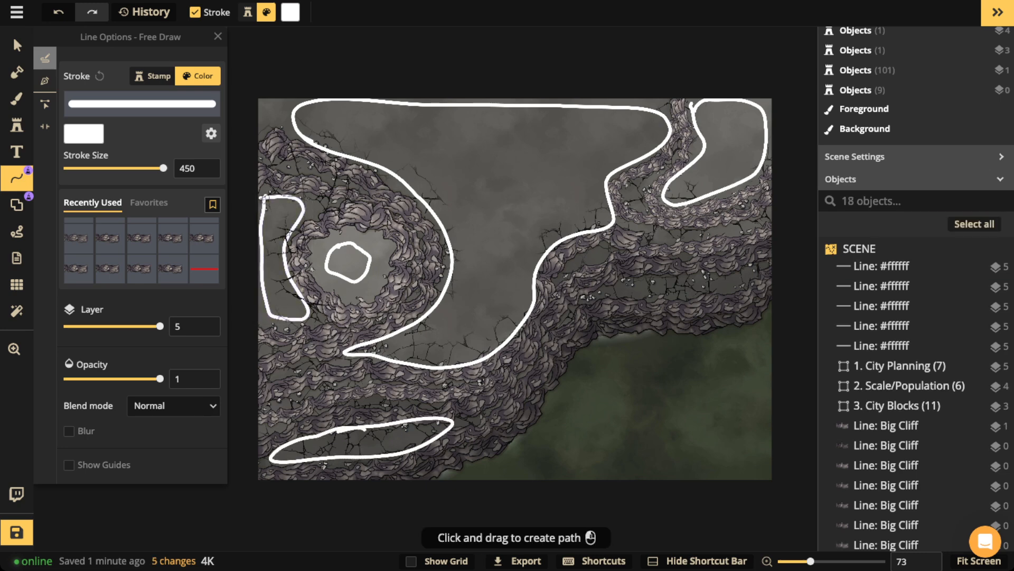
- Outline the upper southwestern terrace and the two eastern terraces in white, linking the southwestern terraces with short connecting lines
mouse_move(376, 391)
left_mouse_down()
mouse_move(335, 397)
mouse_move(367, 376)
mouse_move(318, 382)
mouse_move(269, 406)
mouse_move(341, 397)
mouse_move(387, 376)
mouse_move(361, 374)
mouse_move(365, 425)
left_mouse_up()
key("ctrl+z")
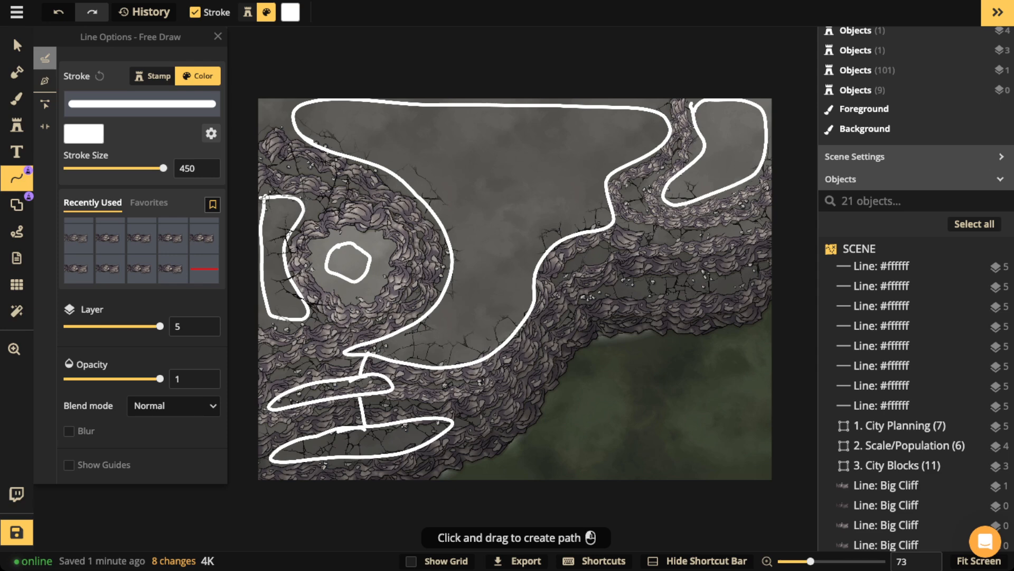
mouse_move(644, 275)
left_mouse_down()
mouse_move(599, 293)
mouse_move(727, 291)
mouse_move(761, 275)
mouse_move(631, 274)
left_mouse_up()
mouse_move(597, 244)
left_mouse_down()
mouse_move(567, 261)
mouse_move(587, 268)
mouse_move(596, 243)
left_mouse_up()
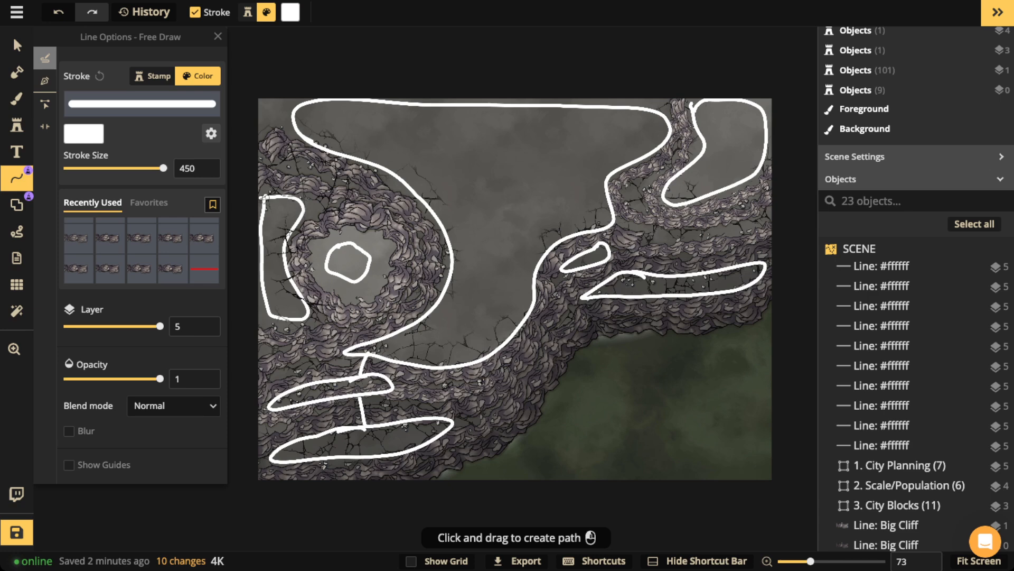
- Delete the white outline around the large central terrace
left_click(17, 46)
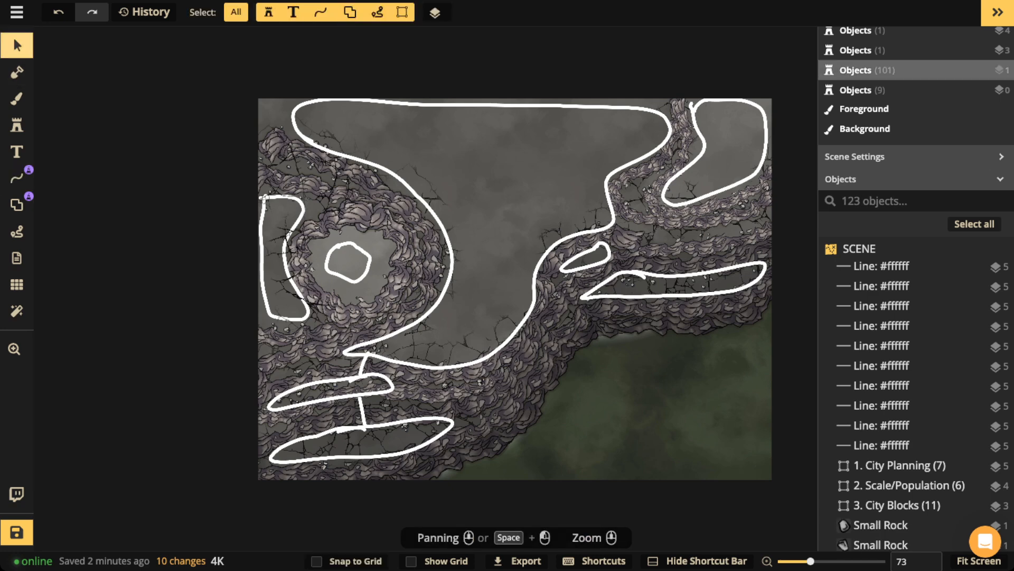
left_click(882, 425)
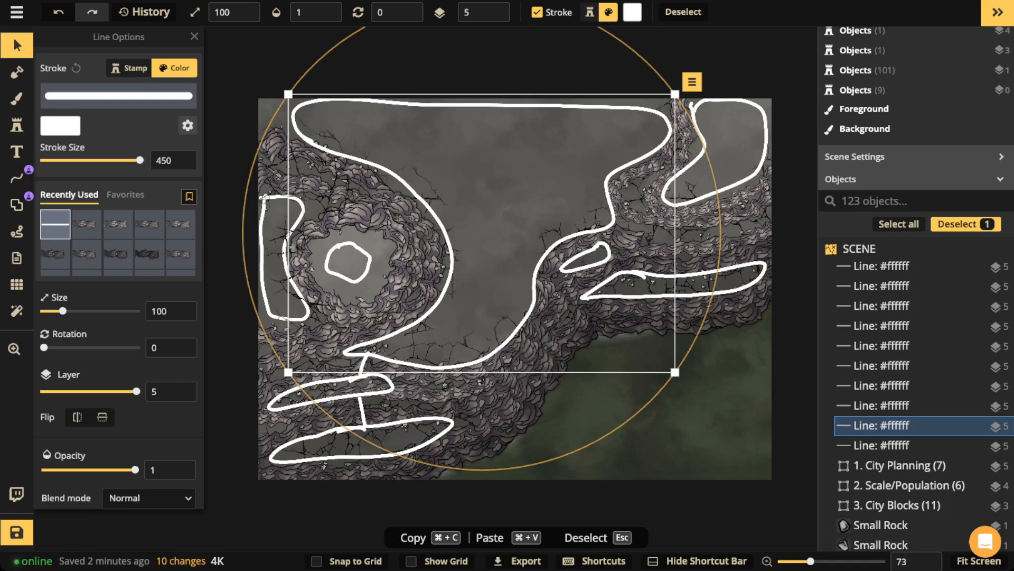
key("Delete")
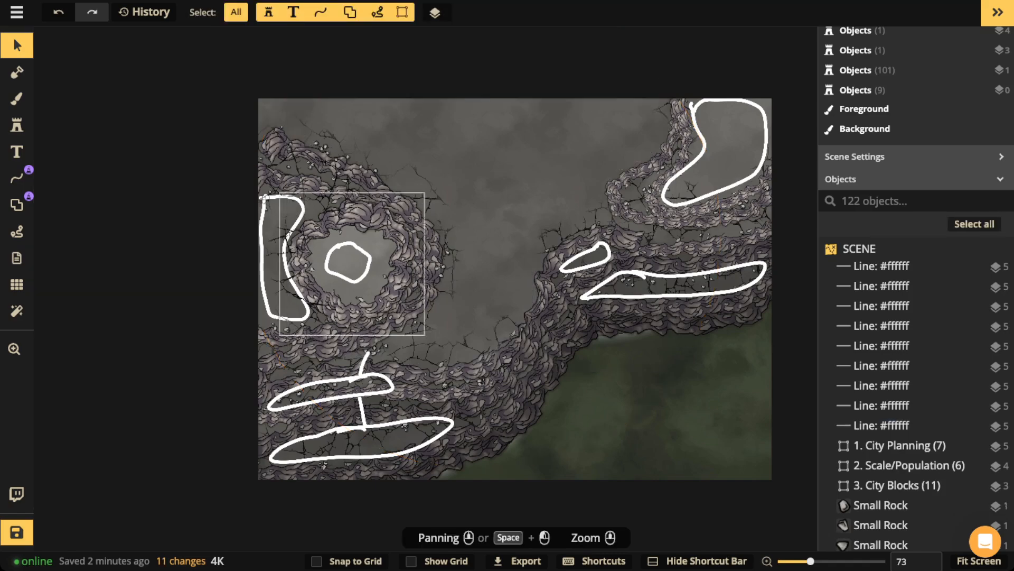
- Draw a curved Big Cliff line along the northern map edge and nest a pasted copy with stamp scale 162 inside it
left_click(365, 209)
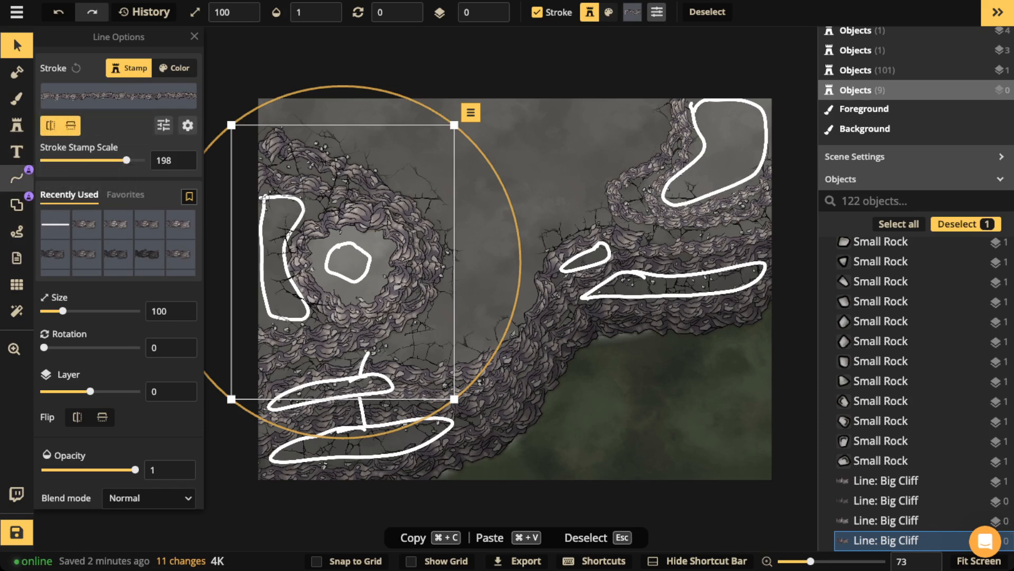
left_click(17, 178)
mouse_move(639, 101)
left_mouse_down()
mouse_move(510, 147)
mouse_move(280, 103)
left_mouse_up()
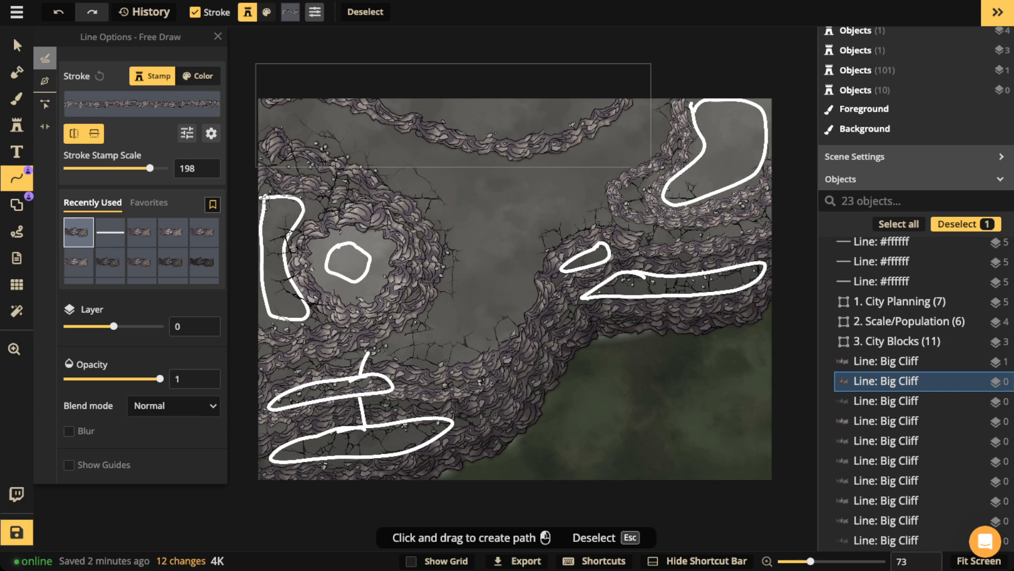
key("ctrl+v")
left_click_drag(486, 125, 499, 61)
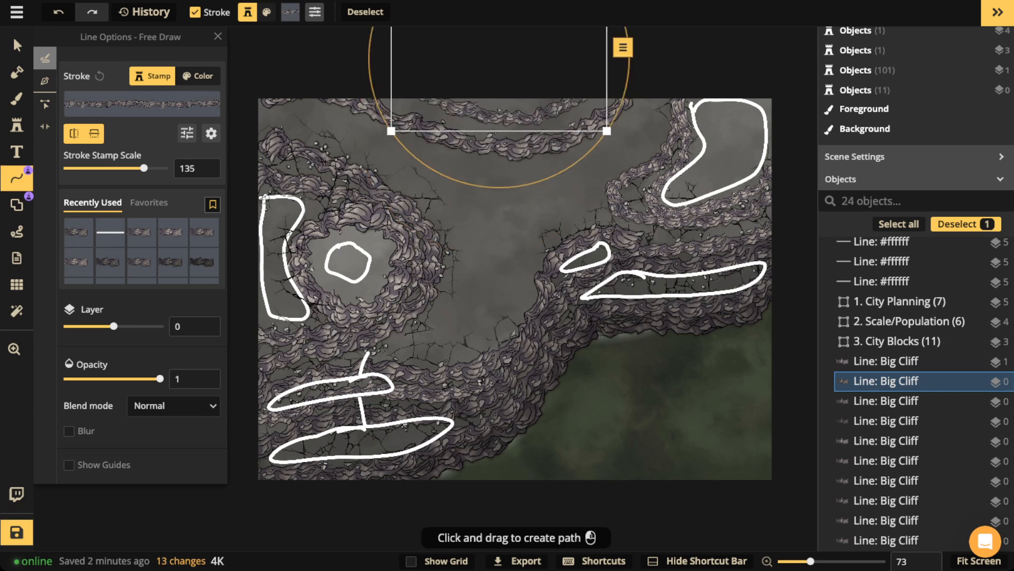
left_click_drag(607, 131, 628, 145)
left_click_drag(533, 116, 530, 111)
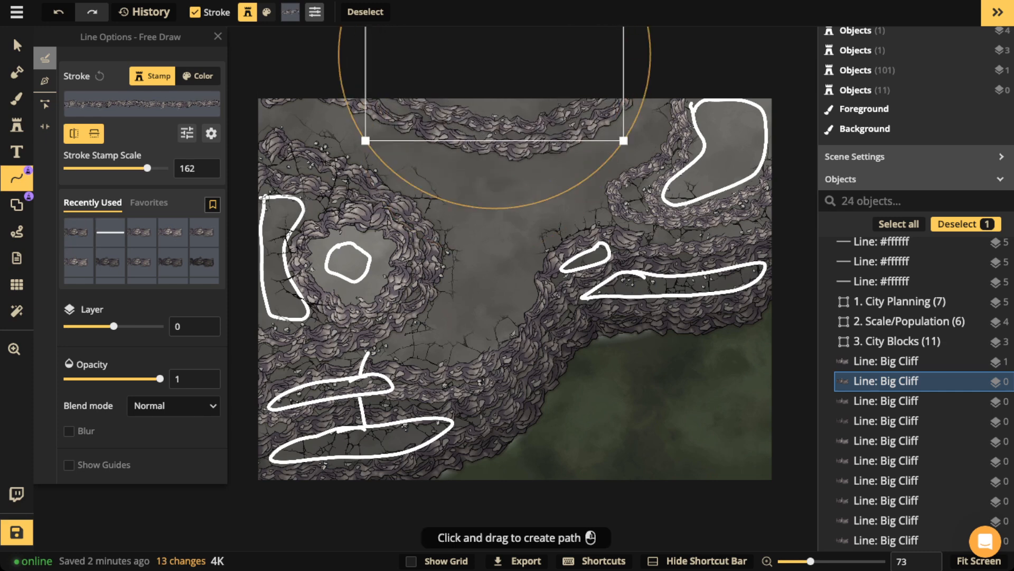
- Paint the cracked texture on the top layer along the northern cliffs with a brush size of 100
left_click(17, 99)
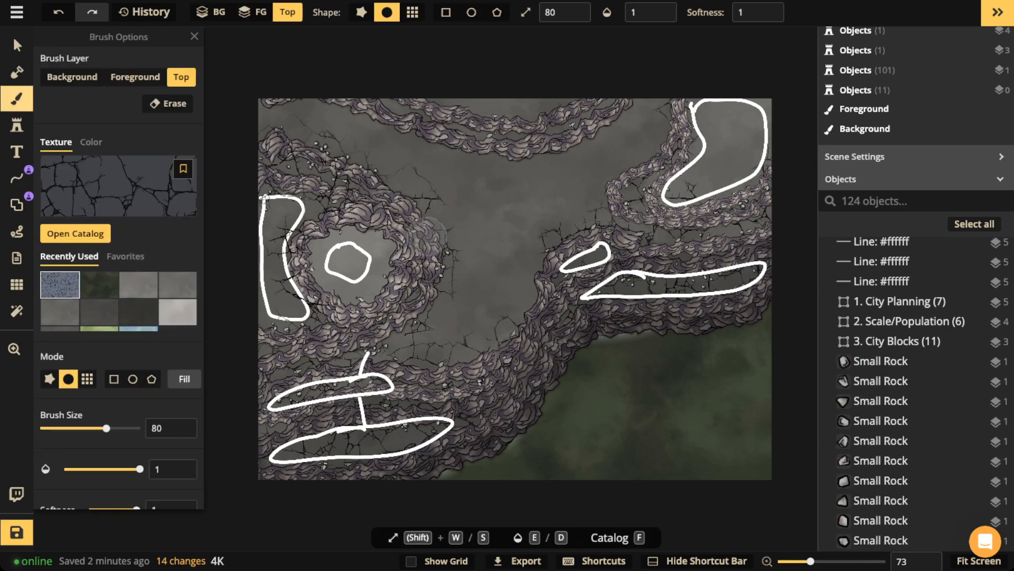
key("w")
mouse_move(294, 107)
left_mouse_down()
mouse_move(593, 101)
mouse_move(566, 139)
mouse_move(485, 149)
mouse_move(578, 139)
mouse_move(616, 98)
left_mouse_up()
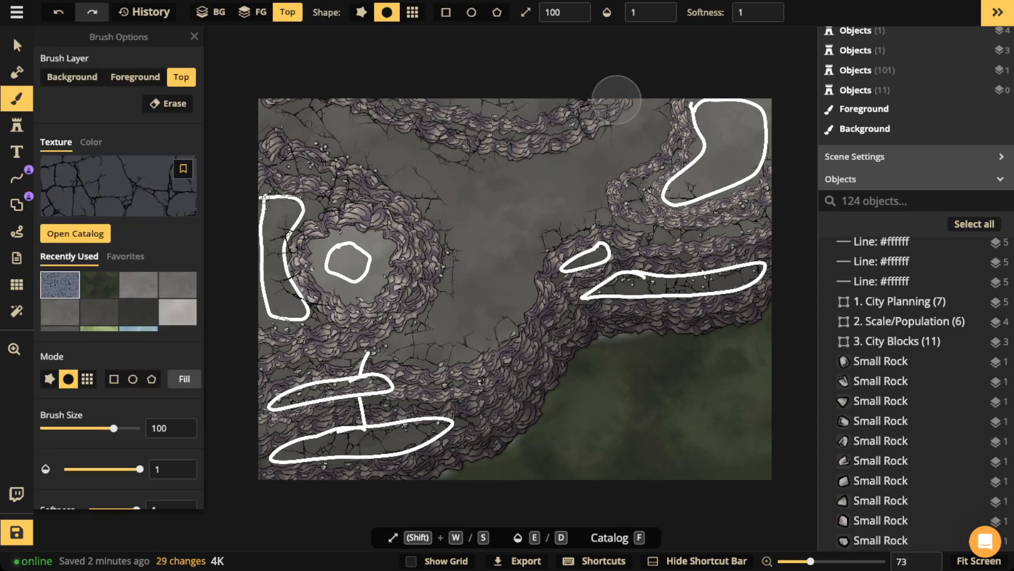
- Place small rocks on layer 1 beside the western end of the northern cliff, undoing the oversized rock
left_click(17, 125)
left_click(390, 136)
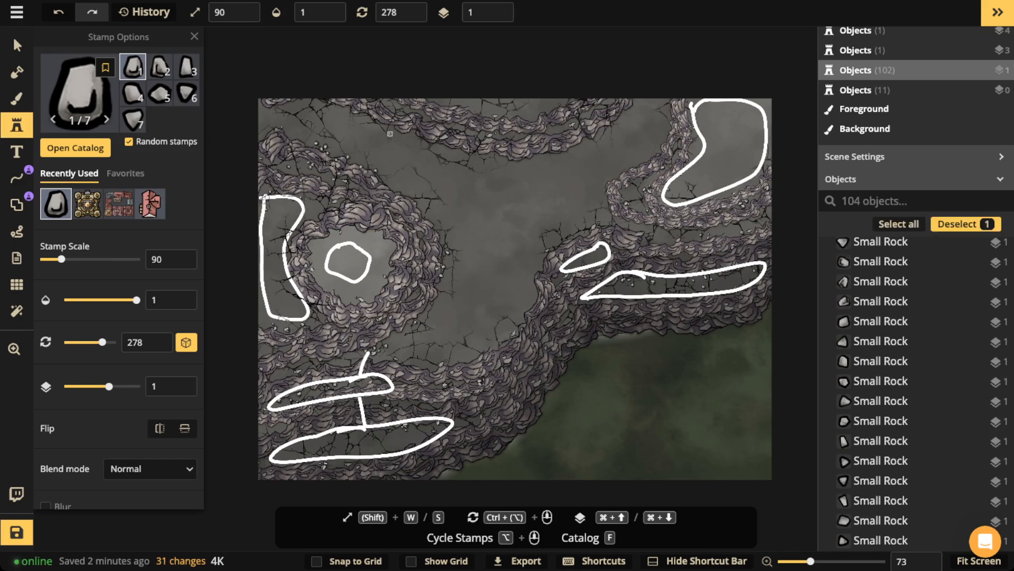
left_click(399, 141)
left_click(404, 146)
left_click_drag(406, 143, 419, 131)
left_click(434, 143)
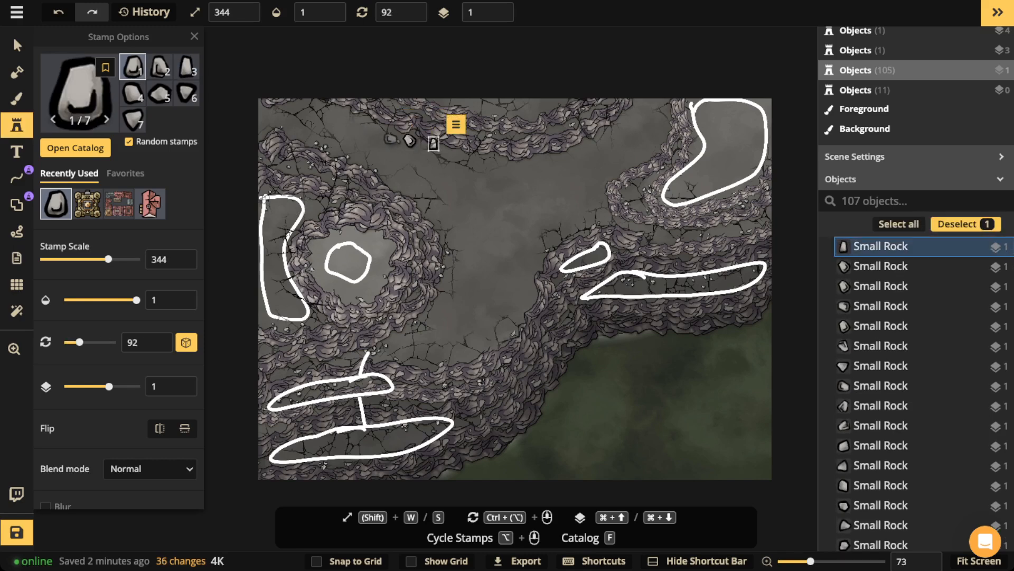
key("ctrl+z")
key("ctrl+z")
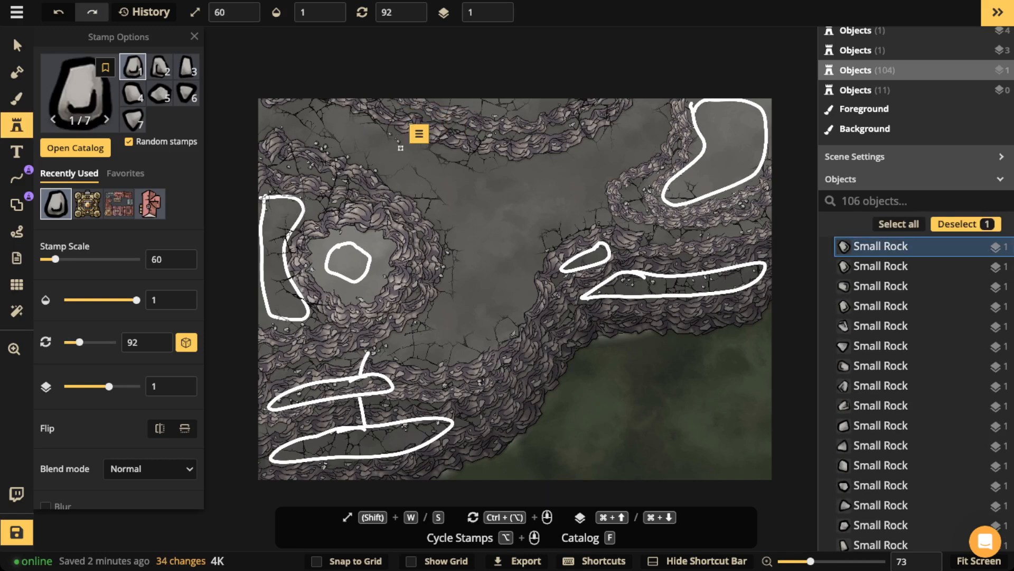
- Place two small rocks at stamp scale 80 on the cracked ground near the northwestern map edge
key("Escape")
key("w")
key("w")
left_click(366, 119)
left_click(333, 112)
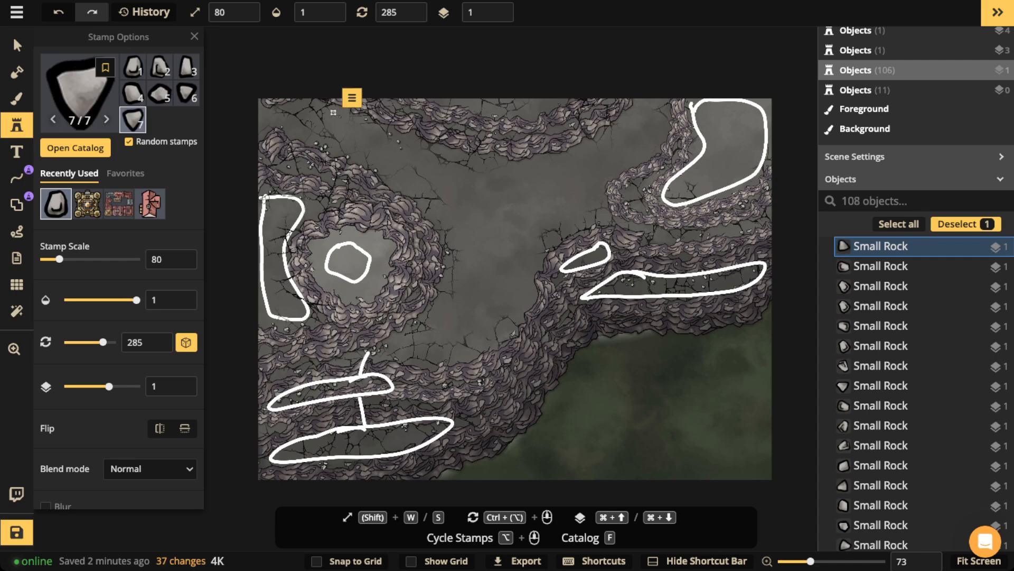
- Scatter four more small rocks at stamp scale 140 around and between the northern cliff lines
key("w")
key("w")
key("w")
key("w")
key("w")
key("w")
key("Escape")
left_click(423, 131)
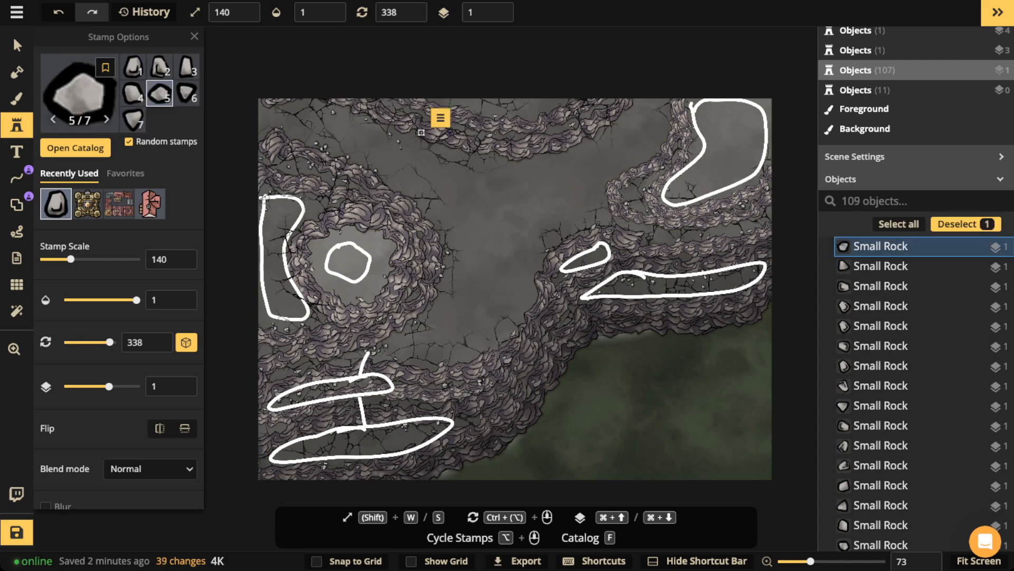
left_click(429, 139)
left_click(436, 146)
left_click(537, 116)
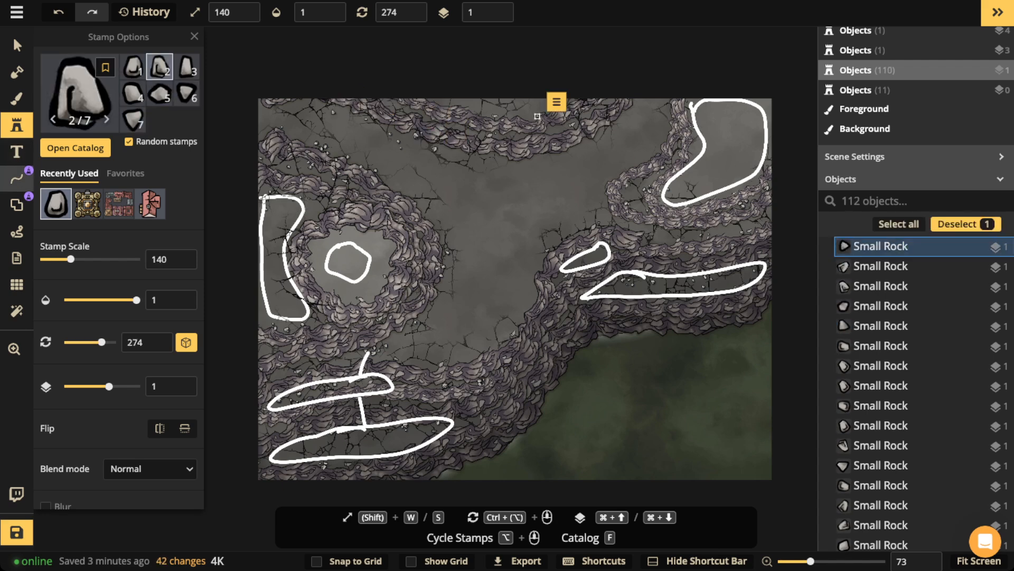
- Outline the large central terrace in white, following the edge of the northern cliff, and undo the stray cliff stroke
left_click(16, 178)
mouse_move(348, 101)
left_mouse_down()
mouse_move(323, 135)
mouse_move(441, 224)
mouse_move(447, 283)
left_mouse_up()
key("ctrl+z")
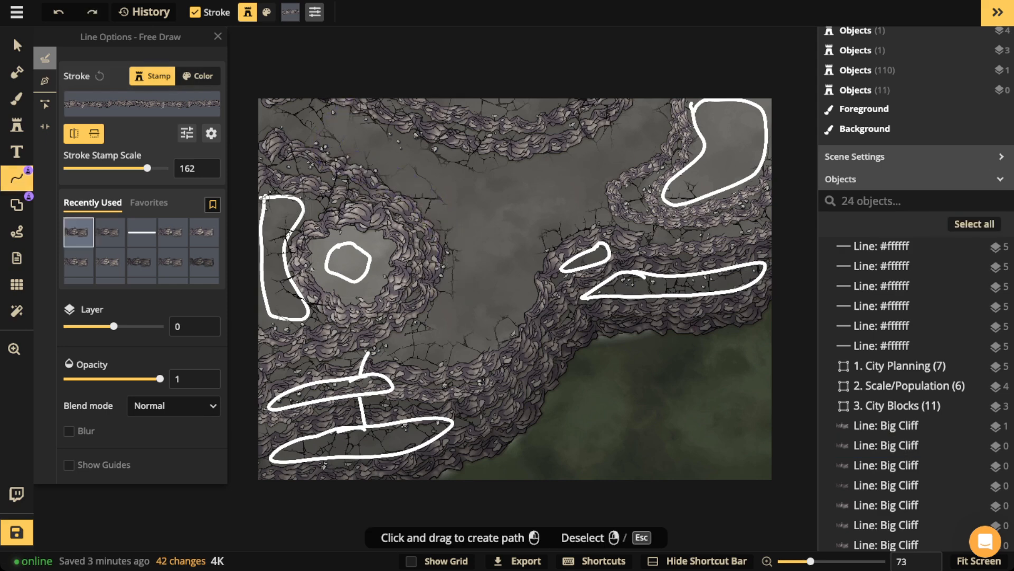
left_click(141, 233)
mouse_move(350, 110)
left_mouse_down()
mouse_move(328, 152)
mouse_move(414, 194)
mouse_move(445, 231)
mouse_move(434, 293)
mouse_move(374, 349)
mouse_move(393, 363)
mouse_move(445, 366)
mouse_move(494, 350)
mouse_move(524, 311)
mouse_move(540, 255)
mouse_move(594, 219)
mouse_move(606, 194)
mouse_move(669, 137)
mouse_move(631, 116)
mouse_move(526, 160)
mouse_move(352, 113)
left_mouse_up()
key("Escape")
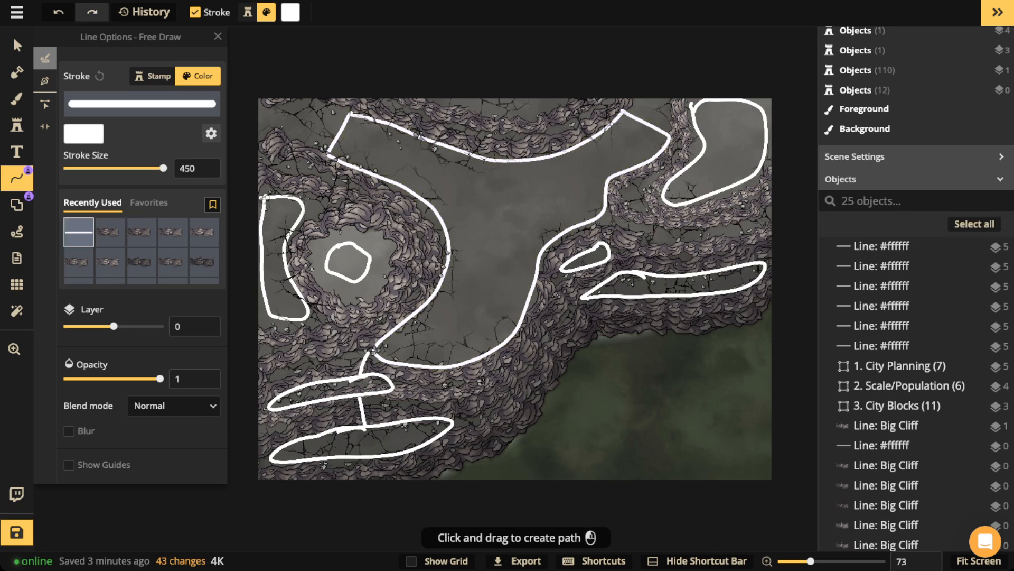
mouse_move(327, 156)
left_mouse_down()
mouse_move(346, 114)
mouse_move(325, 158)
left_mouse_up()
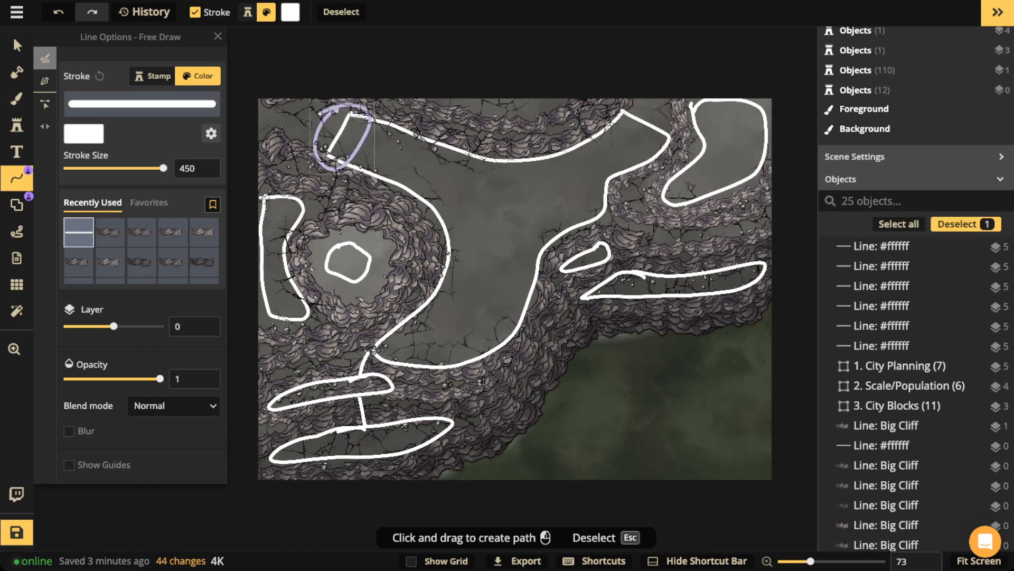
key("Escape")
left_click(142, 104)
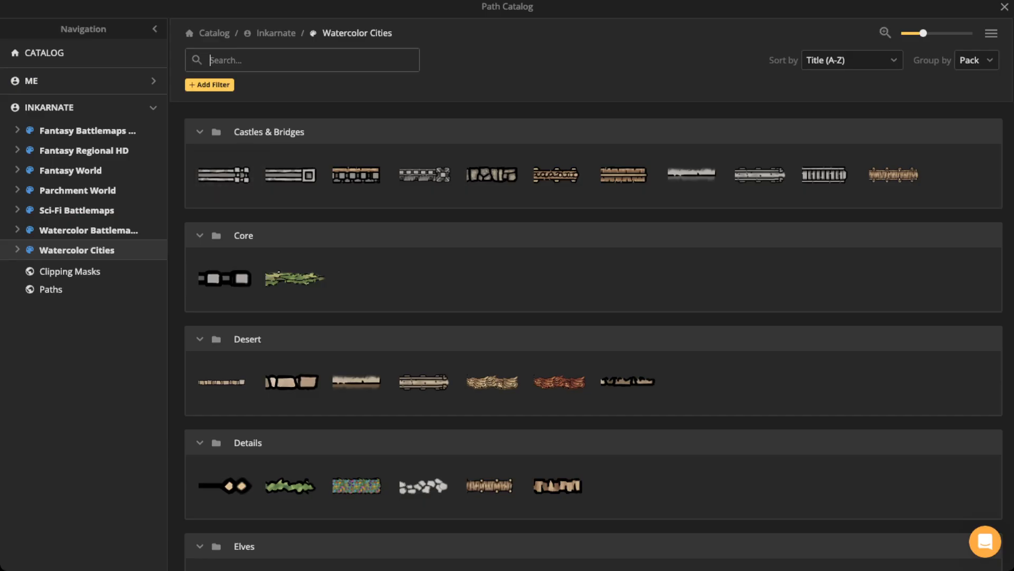
key("Escape")
- Set the stroke color to red and circle the northwestern and northeastern ends of the central terrace outline
left_click(84, 134)
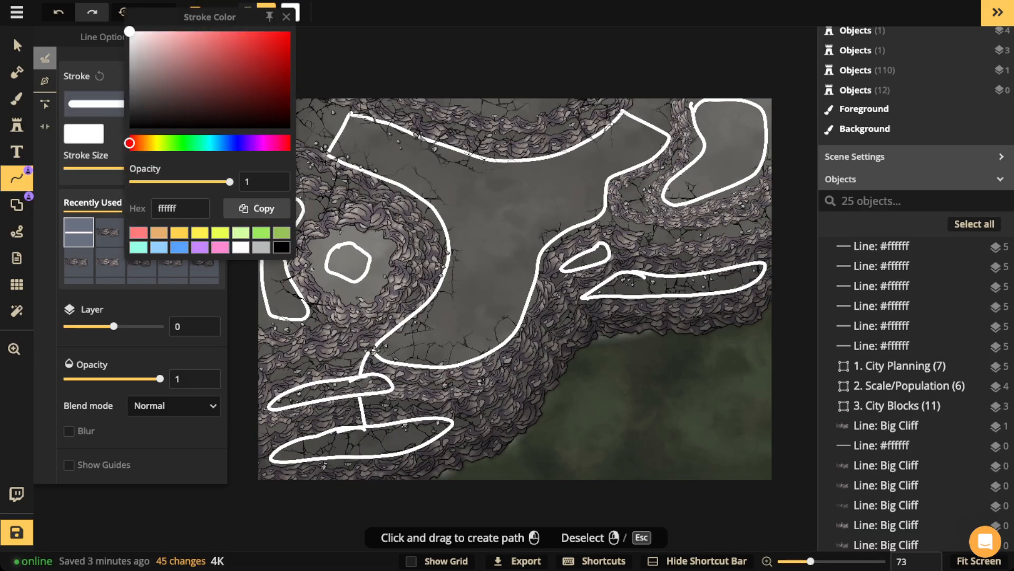
left_click_drag(277, 41, 299, 28)
mouse_move(346, 106)
left_mouse_down()
mouse_move(317, 151)
mouse_move(351, 109)
left_mouse_up()
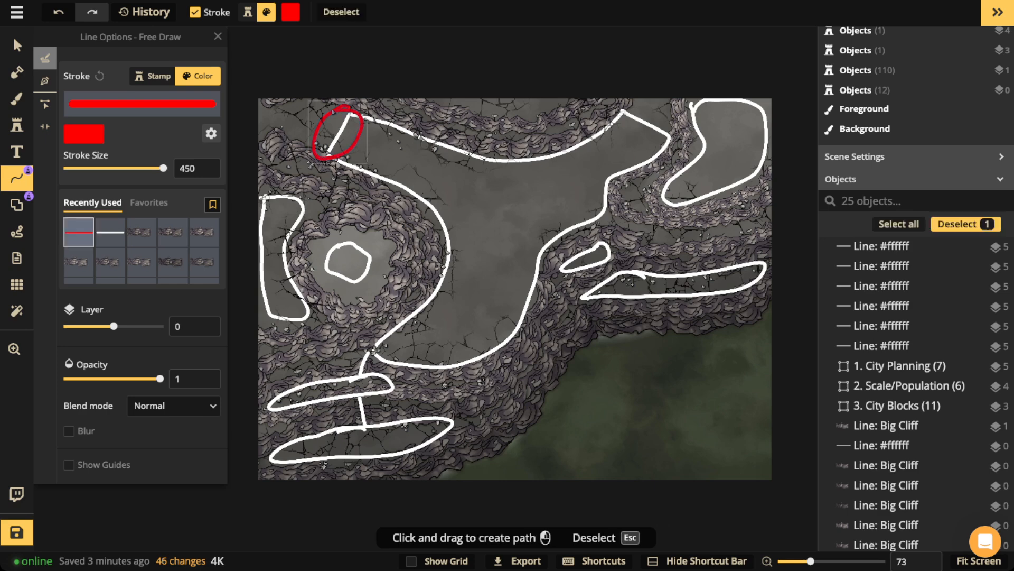
key("Escape")
mouse_move(634, 101)
left_mouse_down()
mouse_move(609, 109)
mouse_move(631, 103)
left_mouse_up()
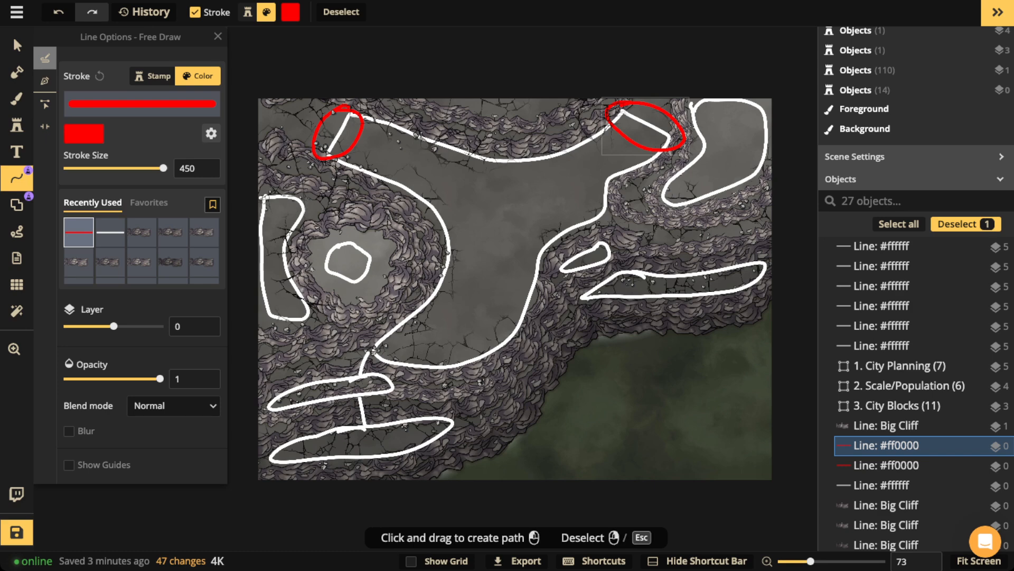
- Draw a red zigzag route up the southern cliff to the eastern end of the southernmost terrace
mouse_move(493, 456)
left_mouse_down()
mouse_move(536, 409)
mouse_move(534, 396)
mouse_move(490, 424)
mouse_move(505, 404)
left_mouse_up()
mouse_move(526, 369)
left_mouse_down()
mouse_move(455, 421)
mouse_move(410, 431)
mouse_move(515, 402)
mouse_move(478, 433)
mouse_move(495, 461)
left_mouse_up()
key("ctrl+z")
key("Escape")
mouse_move(369, 422)
left_mouse_down()
mouse_move(341, 459)
mouse_move(391, 434)
left_mouse_up()
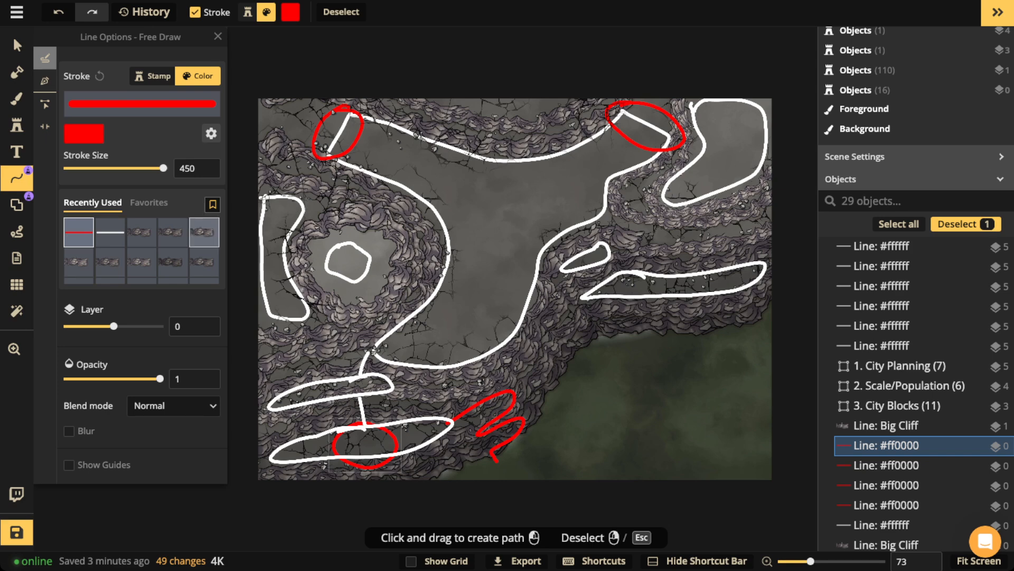
left_click(17, 46)
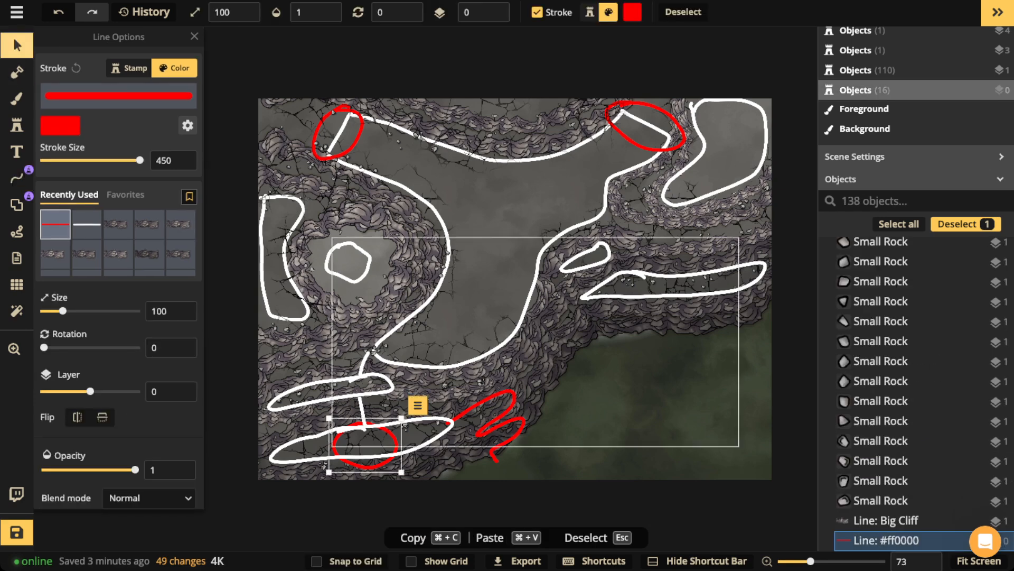
key("Delete")
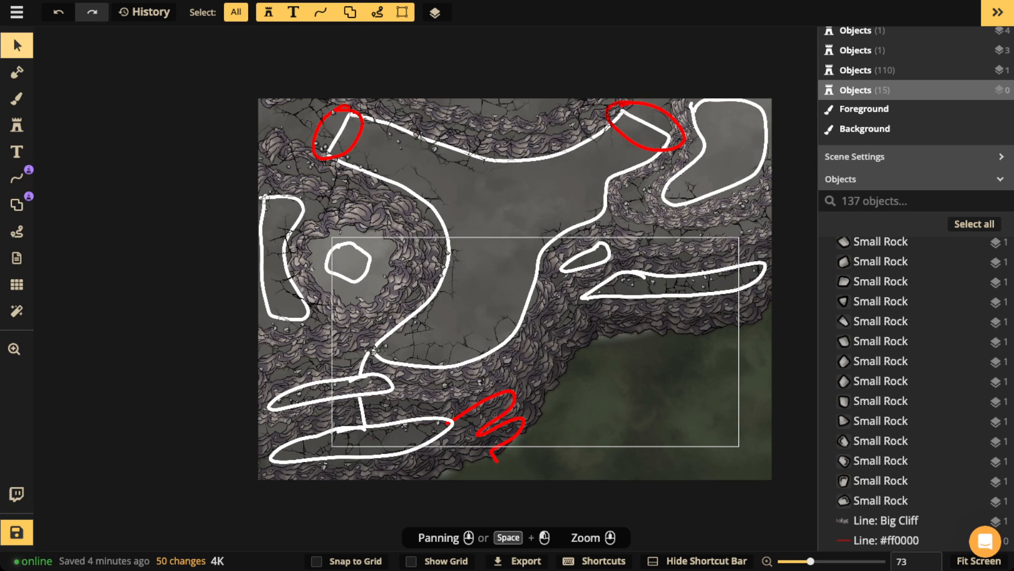
- Continue the red route across the southernmost terrace and zigzag up to the central terrace, undoing the misdrawn stretch
left_click(17, 178)
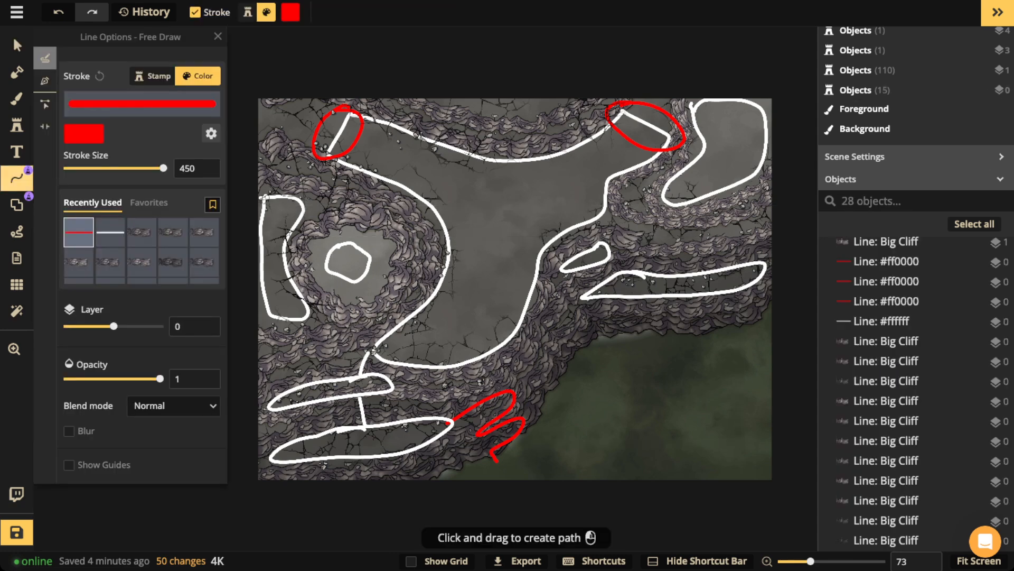
mouse_move(365, 441)
left_mouse_down()
mouse_move(356, 389)
mouse_move(289, 394)
left_mouse_up()
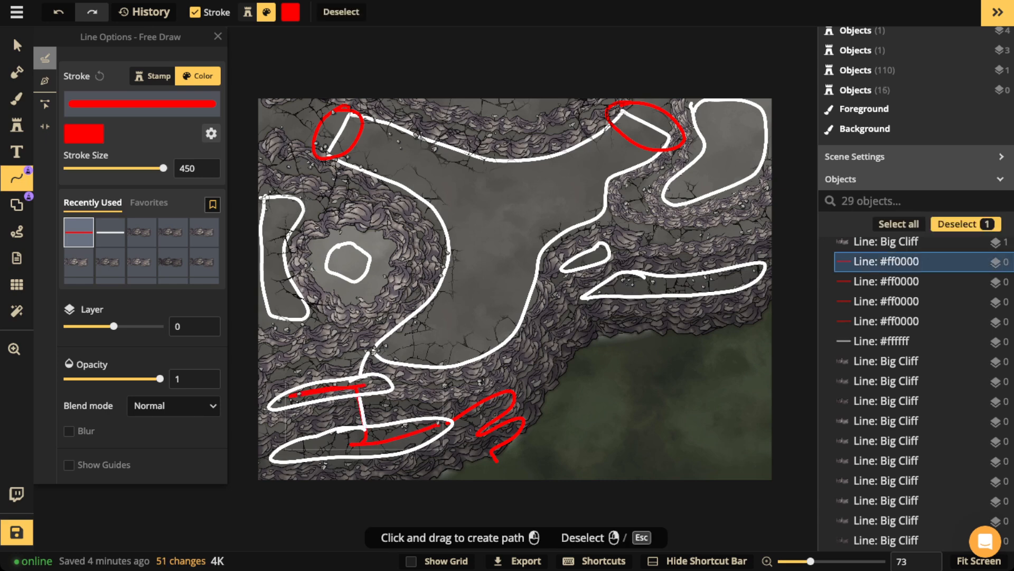
key("ctrl+z")
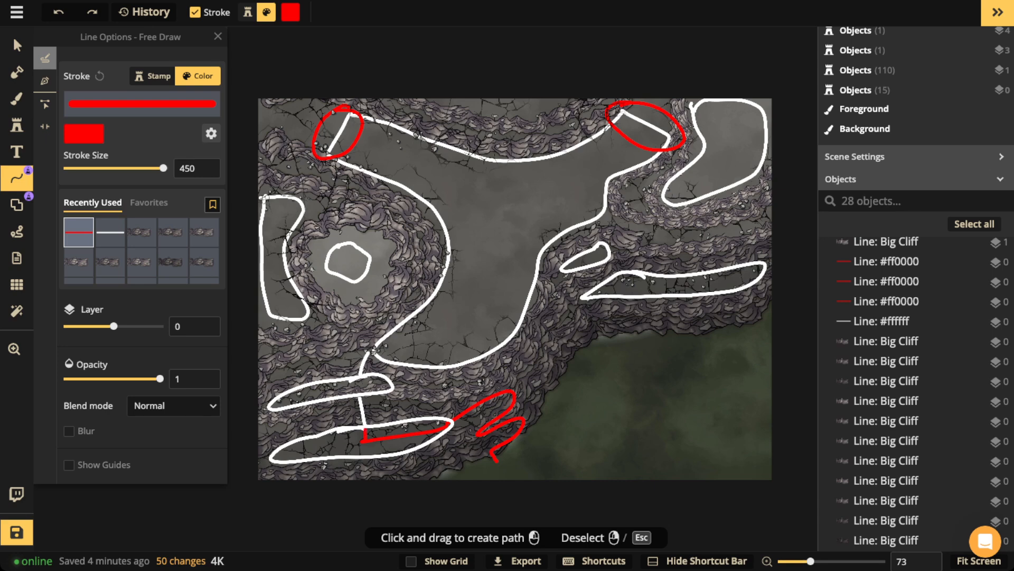
mouse_move(365, 429)
left_mouse_down()
mouse_move(362, 416)
mouse_move(385, 401)
mouse_move(366, 389)
mouse_move(362, 369)
mouse_move(386, 352)
left_mouse_up()
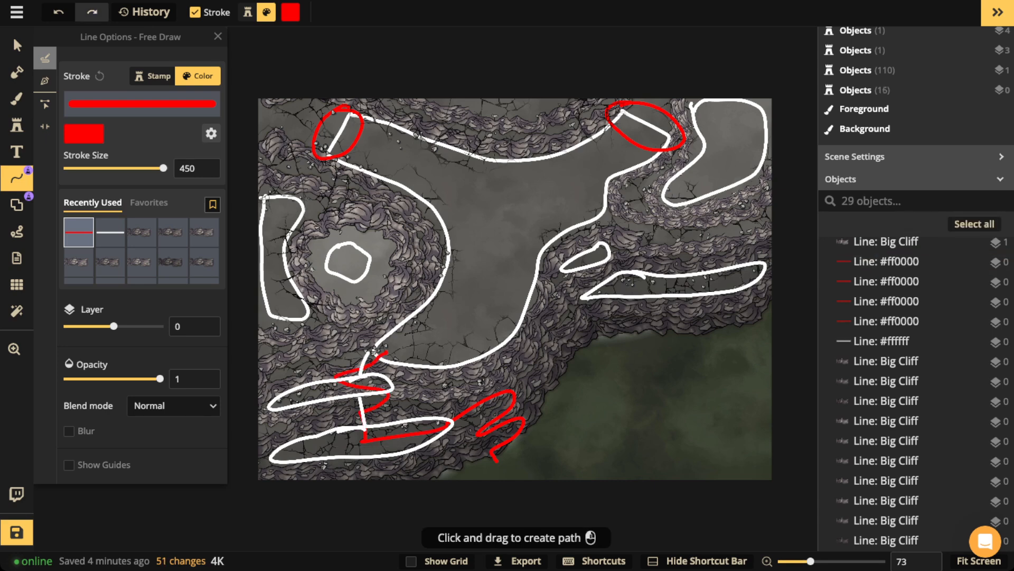
- Raise the line layer and draw the red main road through the central terrace to the northwestern circle, branching to the northeastern one
left_click_drag(114, 326, 164, 326)
left_click(217, 36)
mouse_move(377, 353)
left_mouse_down()
mouse_move(500, 300)
mouse_move(510, 214)
mouse_move(366, 140)
left_mouse_up()
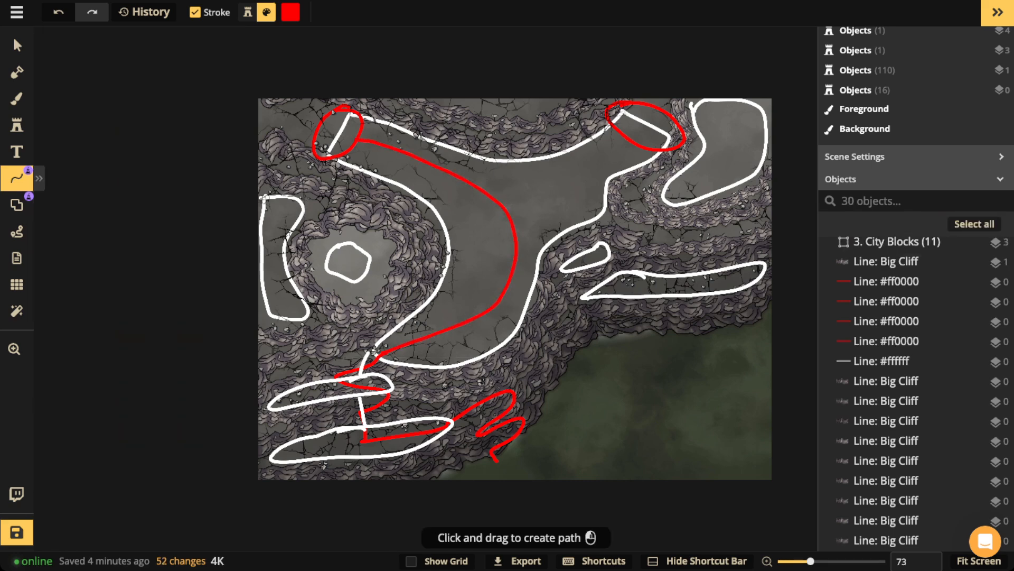
left_click_drag(507, 209, 623, 139)
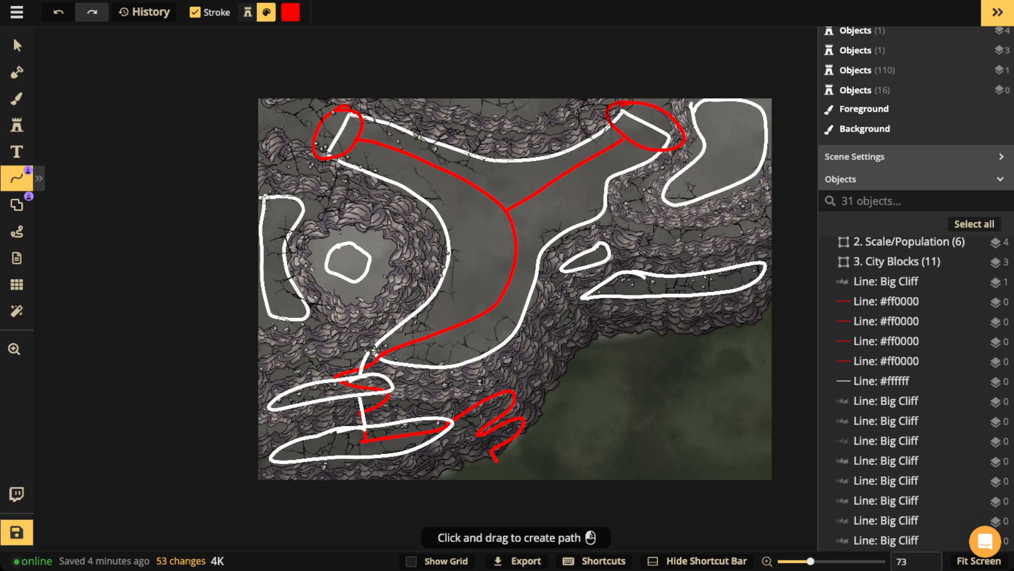
- Draw red connecting routes to the round plateau, western terrace, northeastern plateau and both eastern terraces
mouse_move(419, 158)
left_mouse_down()
mouse_move(358, 246)
mouse_move(285, 269)
left_mouse_up()
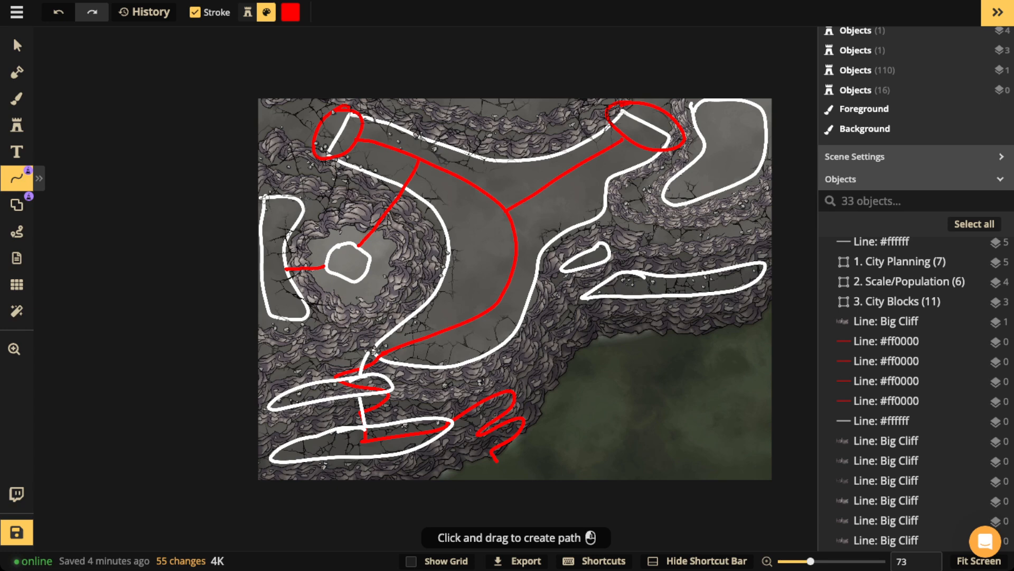
mouse_move(618, 148)
left_mouse_down()
mouse_move(651, 163)
mouse_move(668, 154)
mouse_move(664, 168)
mouse_move(687, 169)
left_mouse_up()
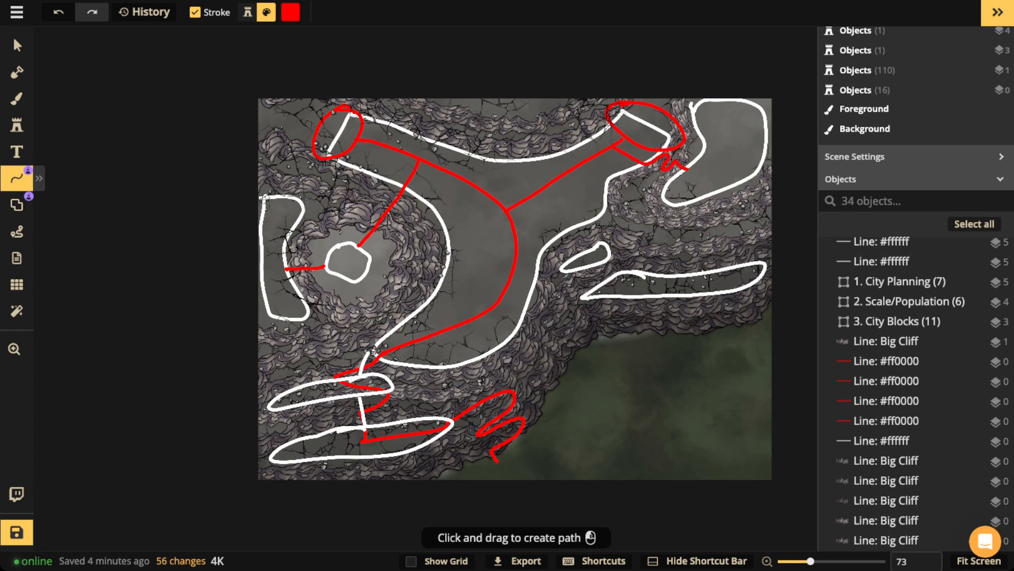
mouse_move(519, 249)
left_mouse_down()
mouse_move(570, 231)
mouse_move(607, 283)
left_mouse_up()
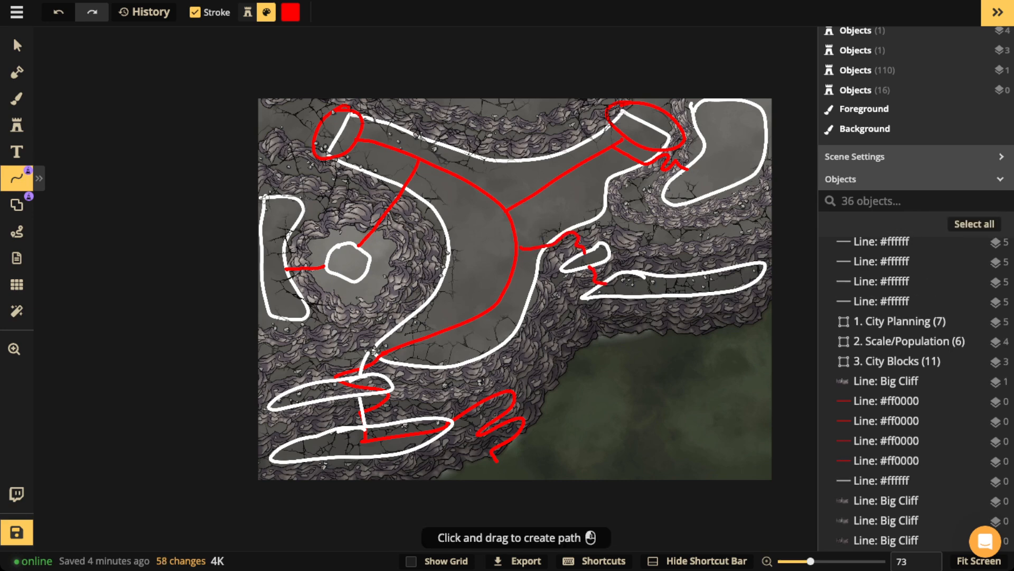
mouse_move(724, 189)
left_mouse_down()
mouse_move(736, 205)
mouse_move(707, 215)
mouse_move(743, 231)
mouse_move(709, 249)
mouse_move(702, 272)
left_mouse_up()
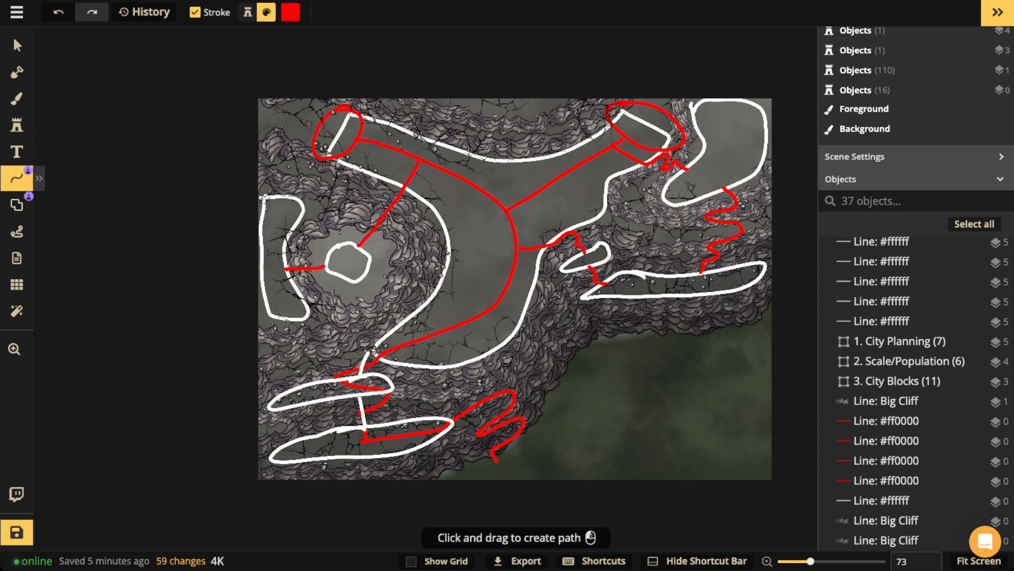
- Replace the straight red stroke on the southeastern cliff with a zigzag route up to the central terrace
left_click_drag(565, 375, 519, 330)
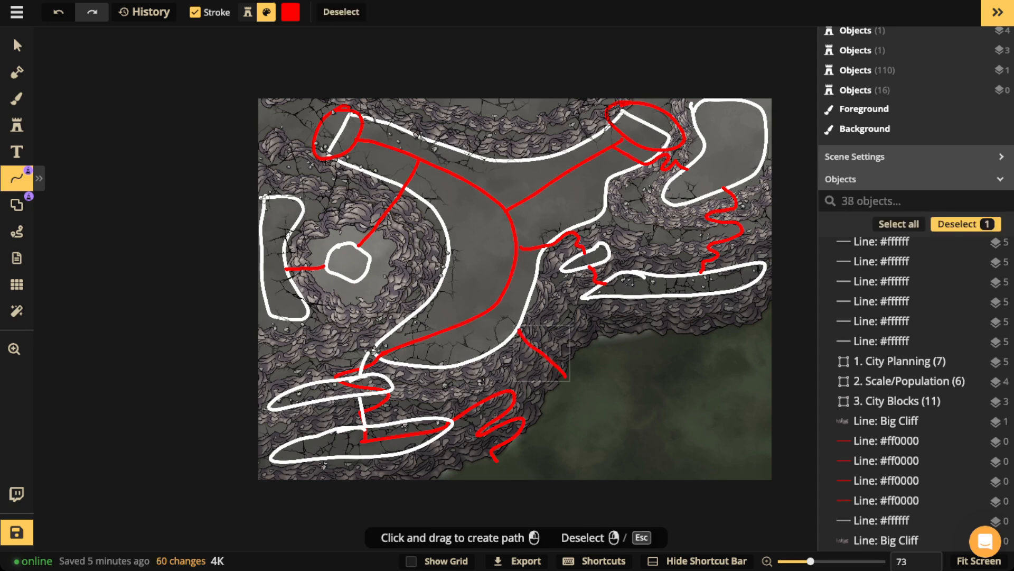
key("Delete")
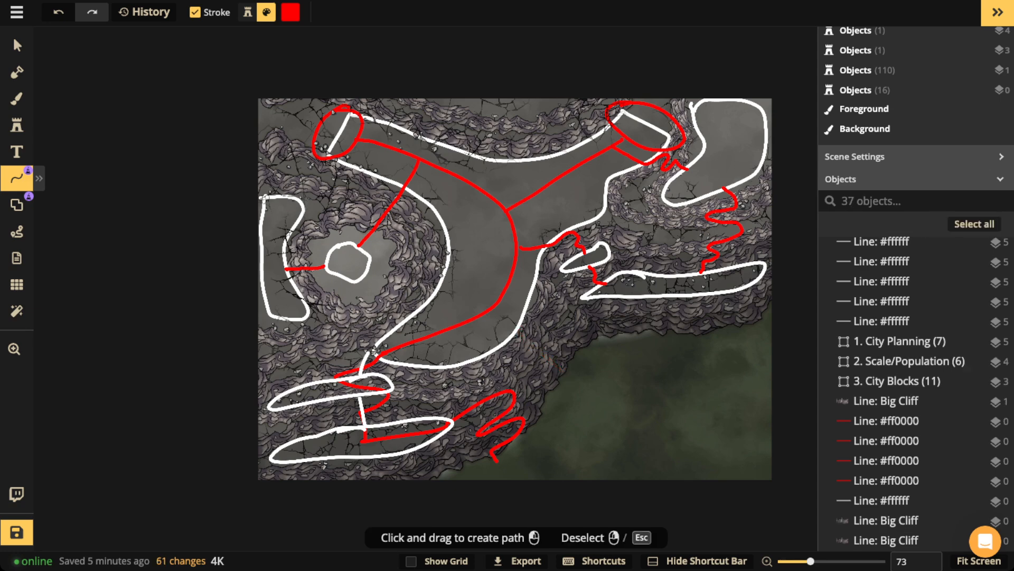
mouse_move(564, 379)
left_mouse_down()
mouse_move(571, 336)
mouse_move(563, 328)
mouse_move(528, 370)
mouse_move(520, 363)
mouse_move(550, 315)
mouse_move(515, 338)
left_mouse_up()
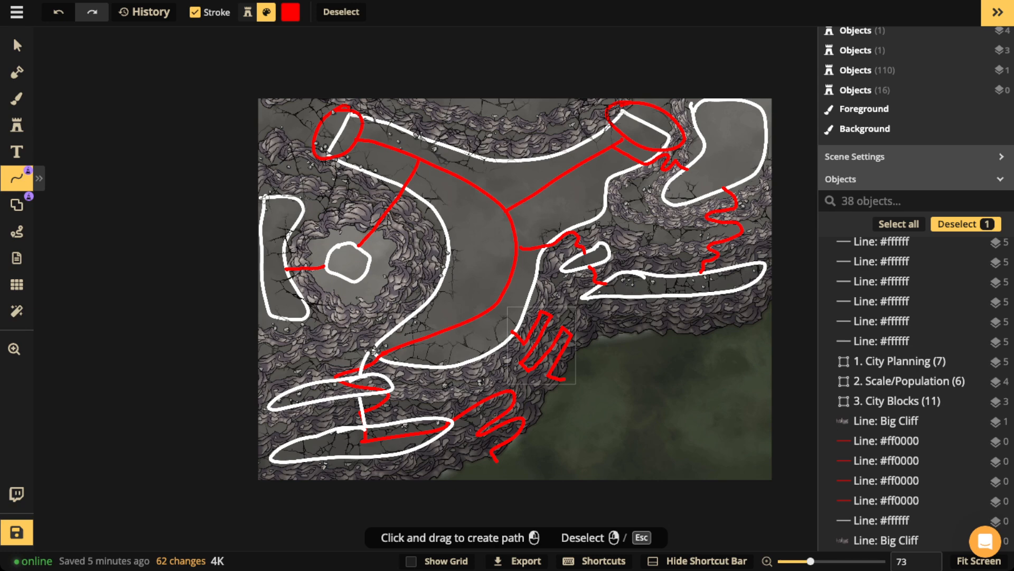
- Select all eleven Big Cliff lines on layer 0 in the scene's object list
left_click(881, 242)
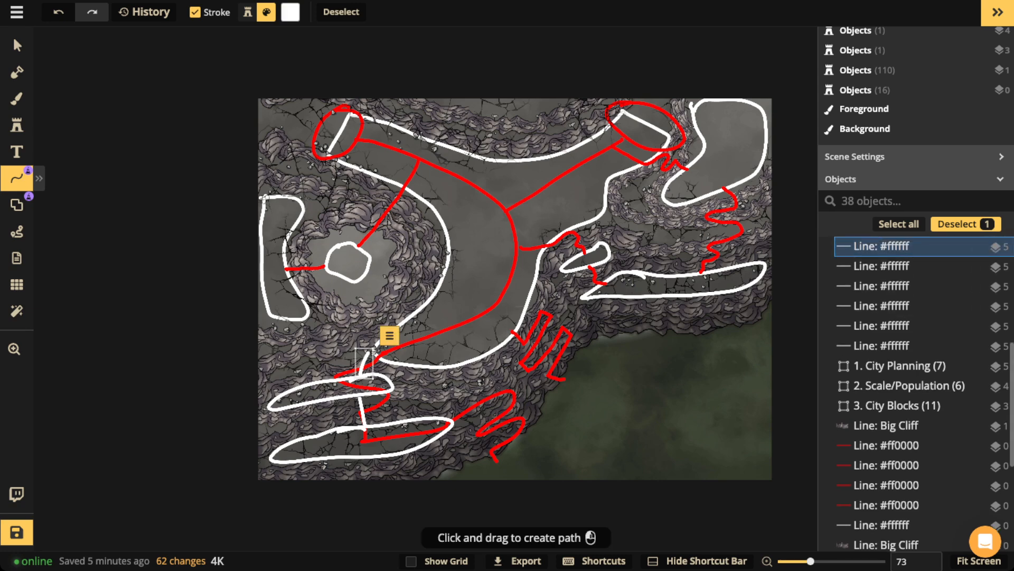
scroll(898, 464, "down", 4)
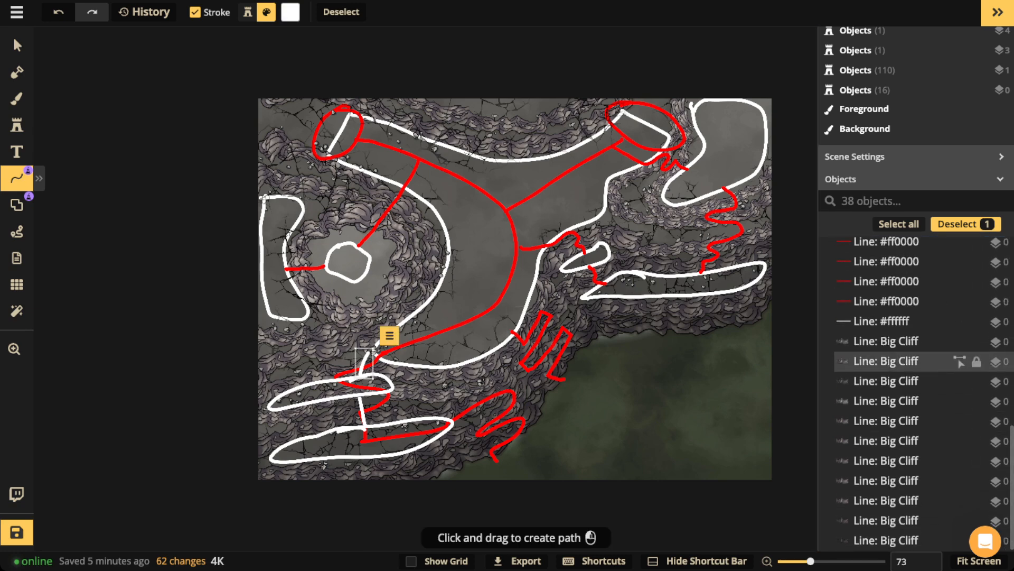
left_click(893, 342)
left_click(893, 540, "shift")
left_click(893, 520, "shift")
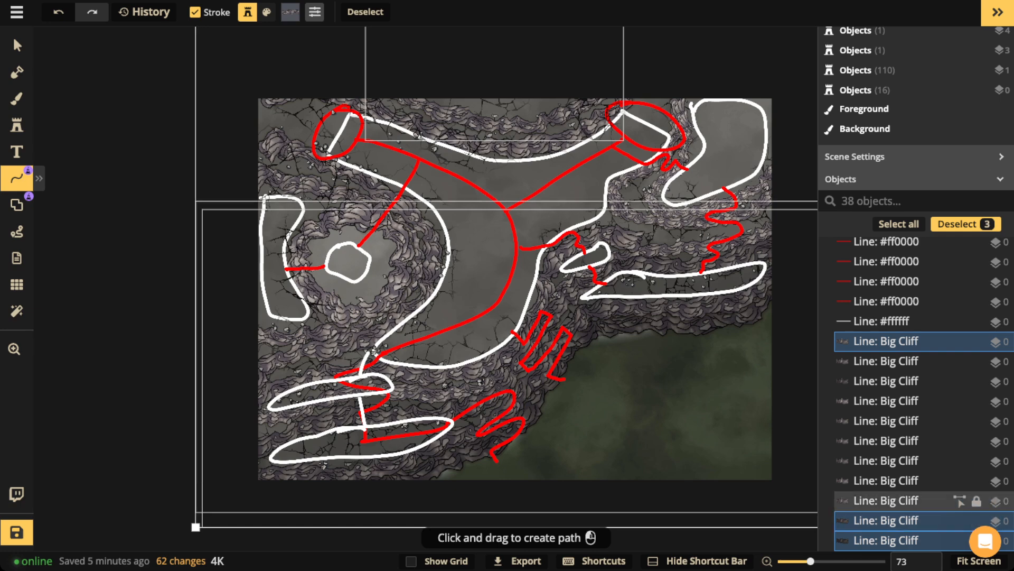
left_click(893, 501, "shift")
left_click(946, 341)
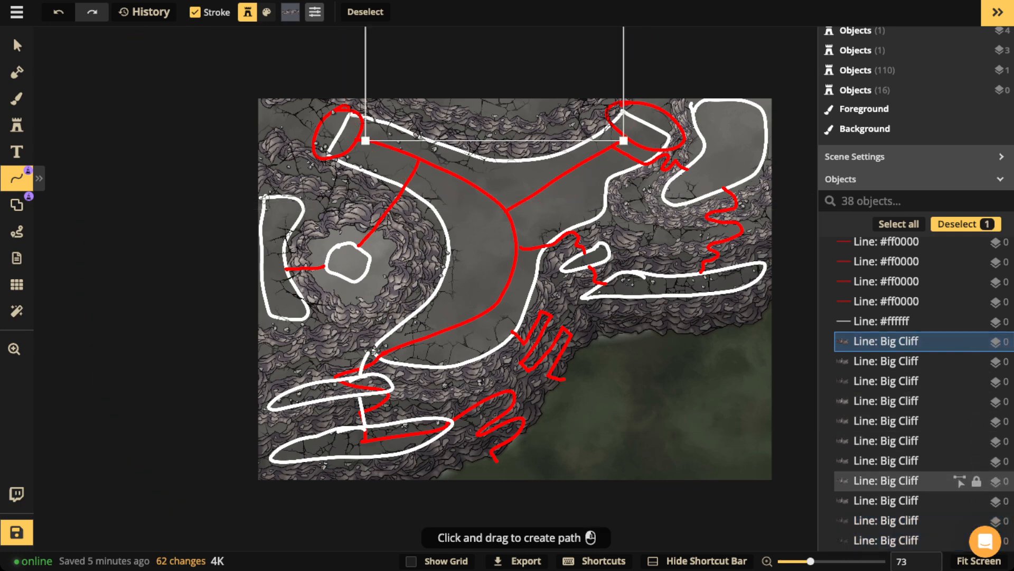
left_click(959, 521, "shift")
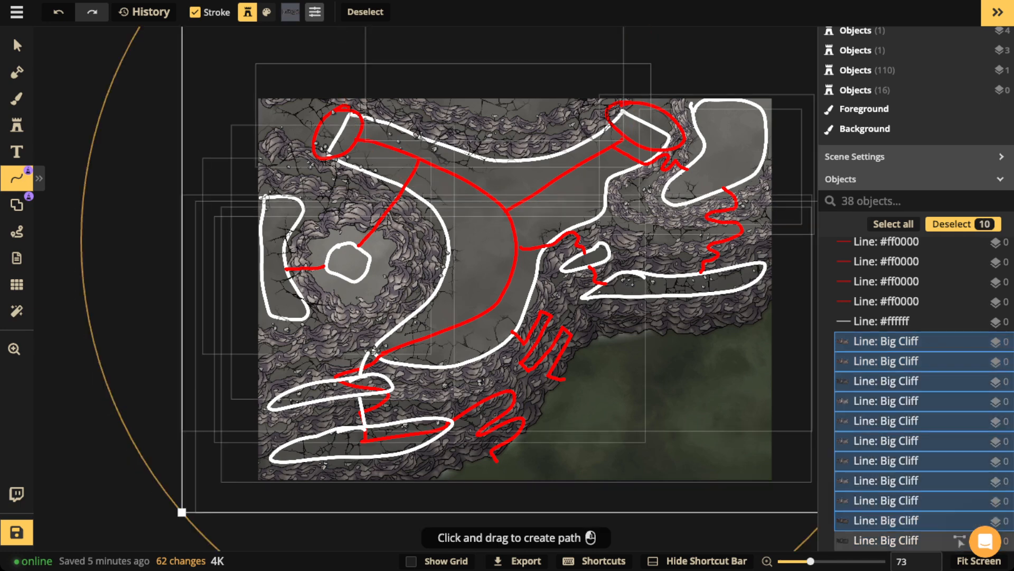
left_click(959, 540, "shift")
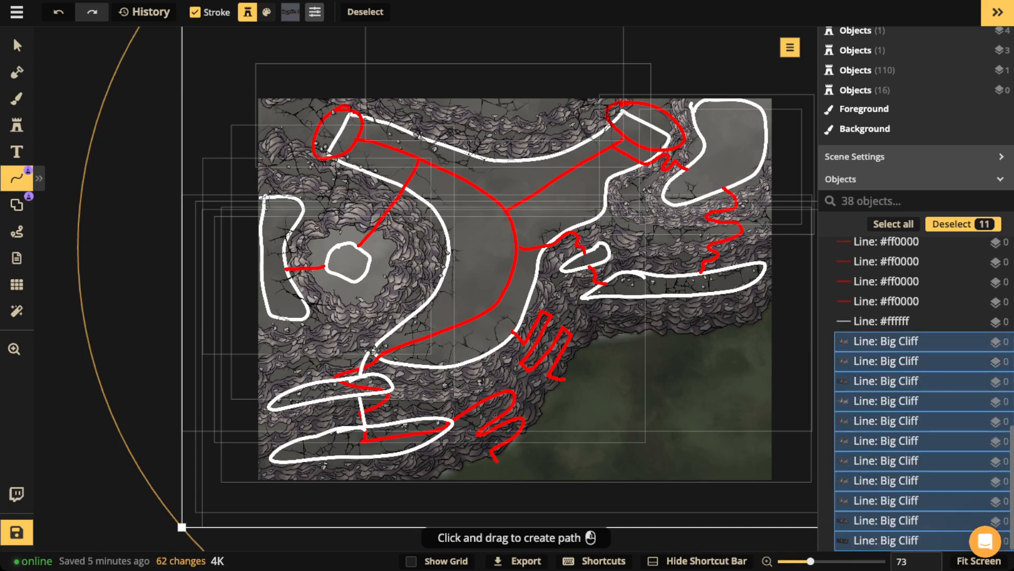
scroll(929, 349, "up", 10)
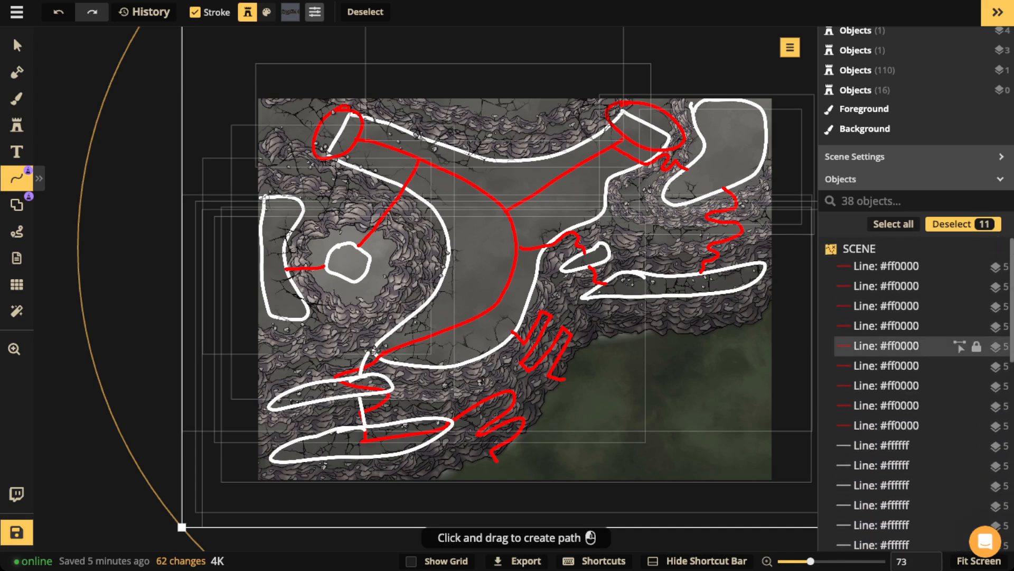
scroll(930, 347, "down", 10)
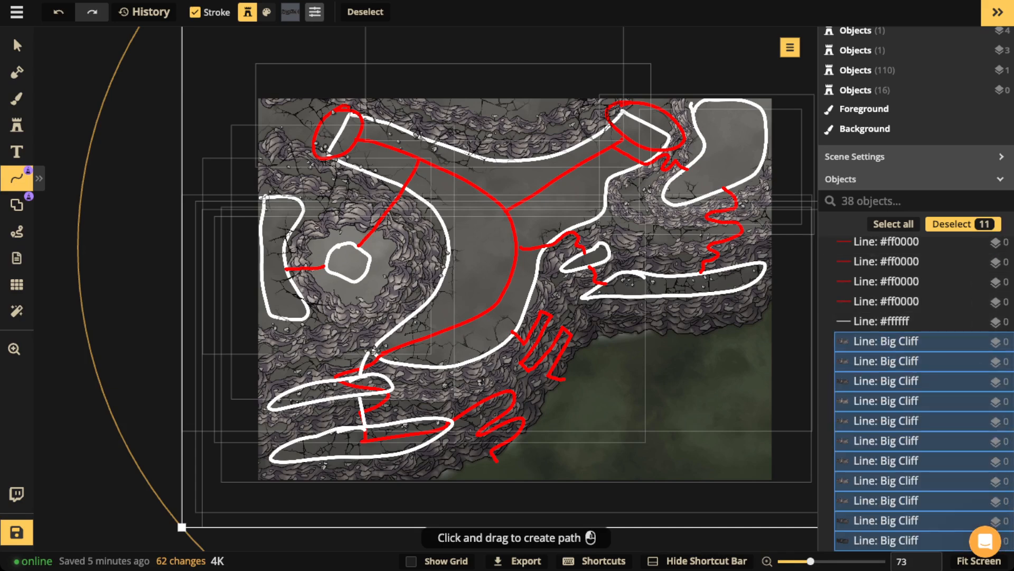
- Group the selected cliff lines under the name Mountain and undo the grouping
key("ctrl+g")
type("Mountain")
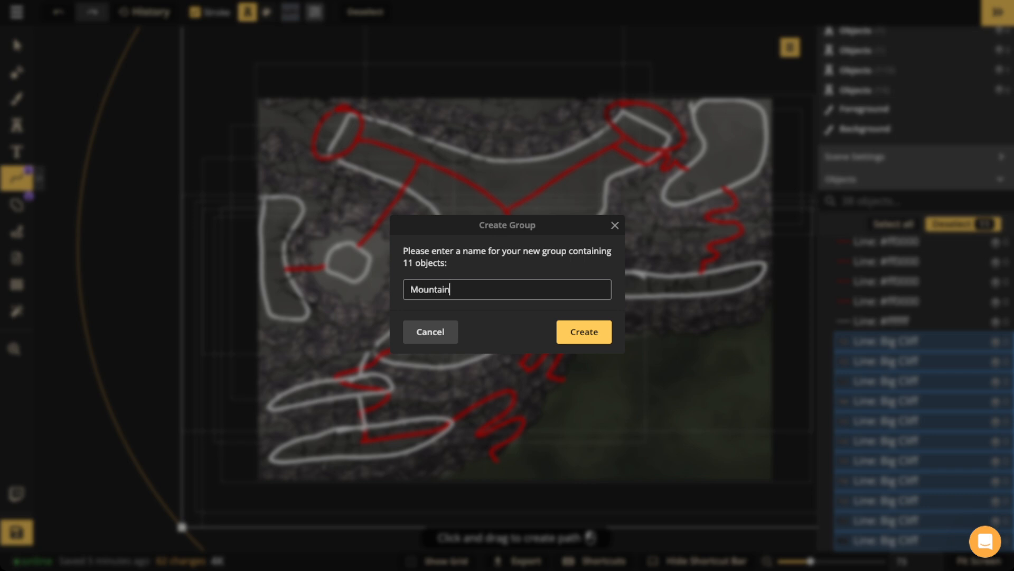
key("Return")
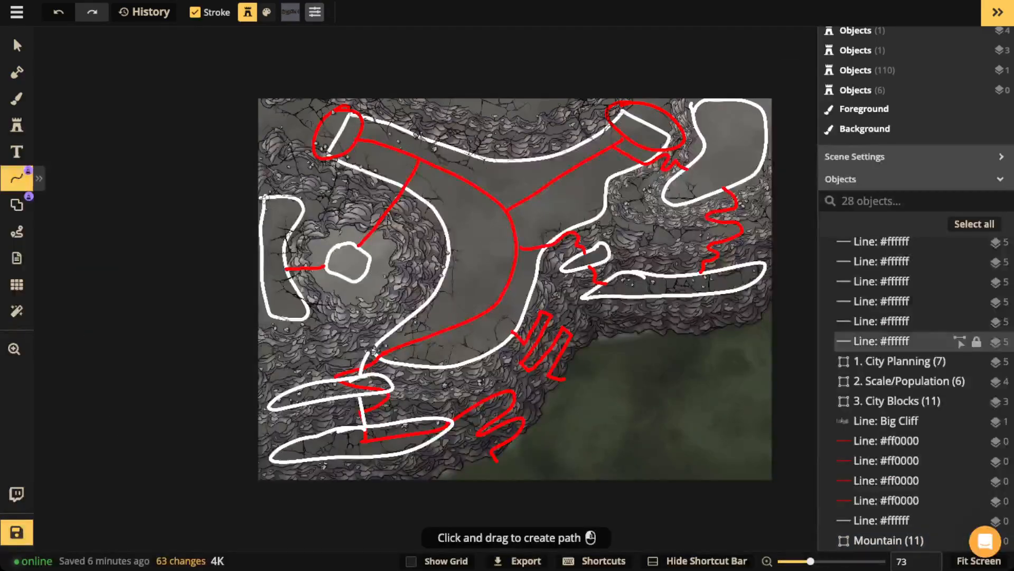
left_click(898, 421)
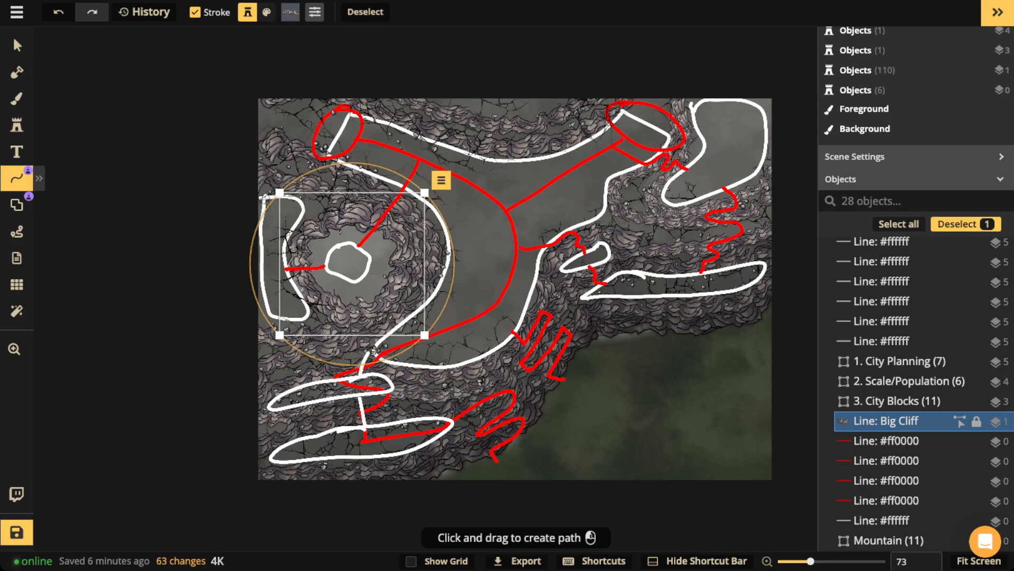
key("ctrl+z")
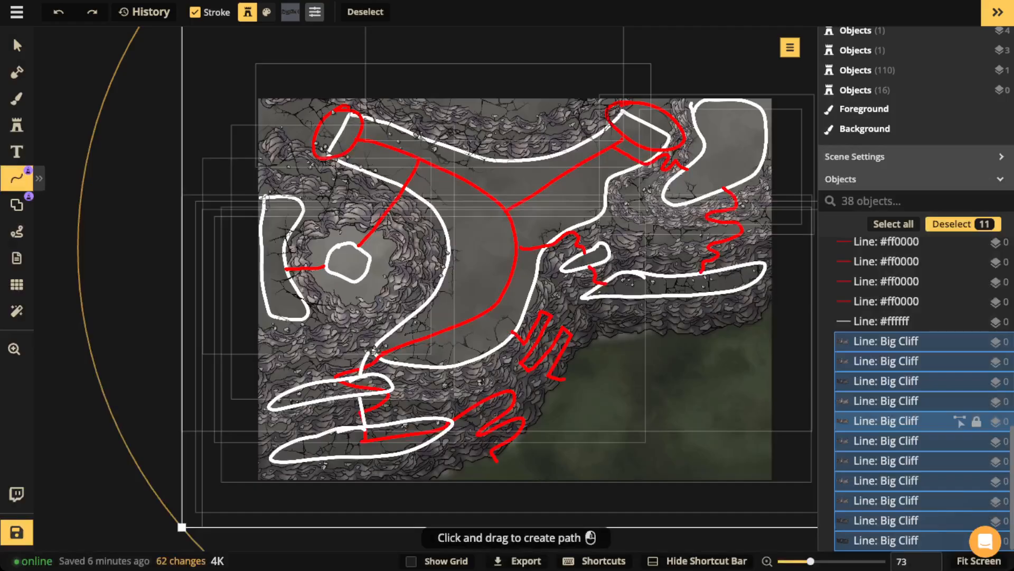
- Add the Big Cliff line on layer 1 to the selection and group all the cliff lines as Mountains
scroll(898, 302, "up", 3)
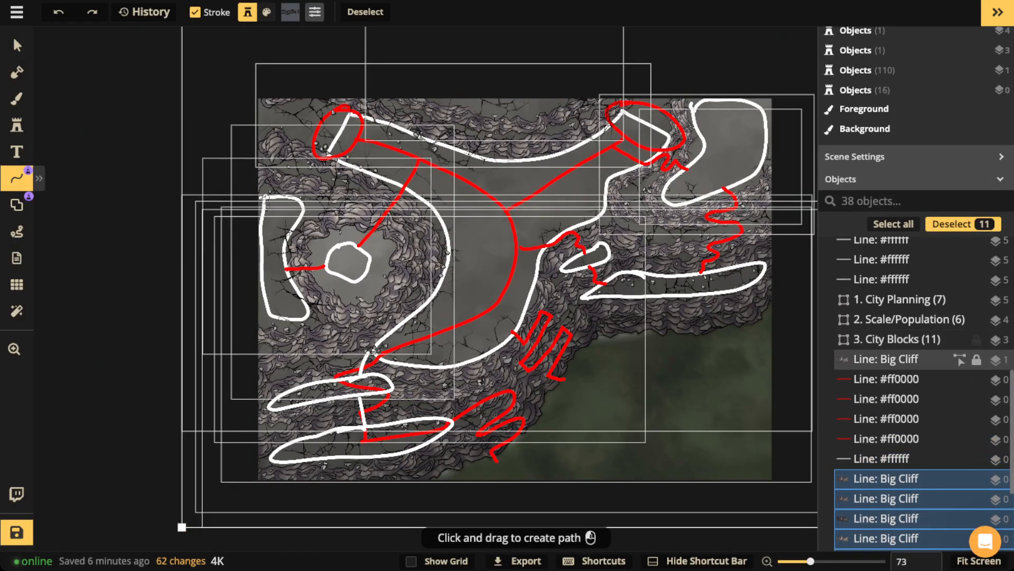
left_click(898, 359, "ctrl")
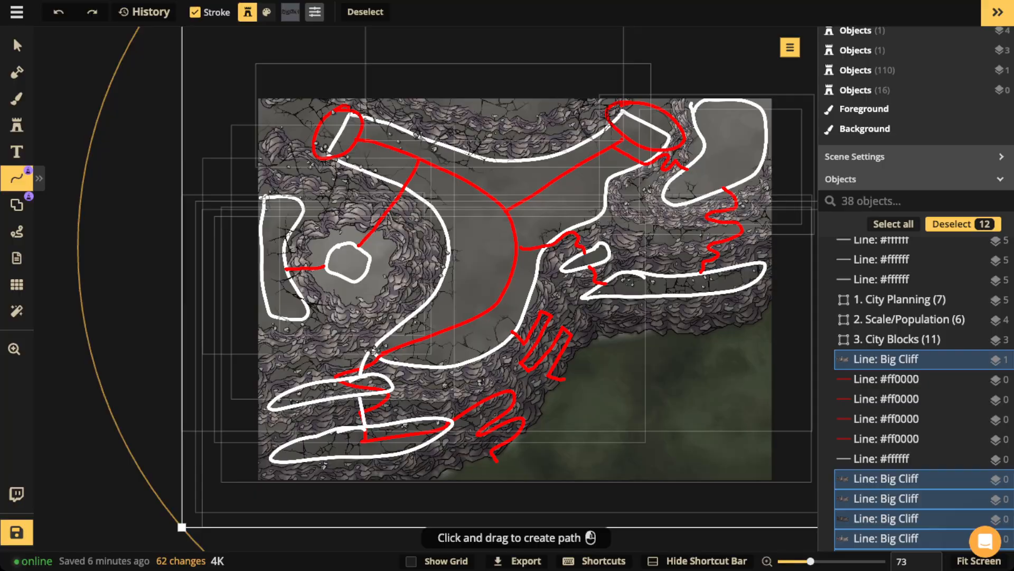
key("ctrl+g")
type("Mountains")
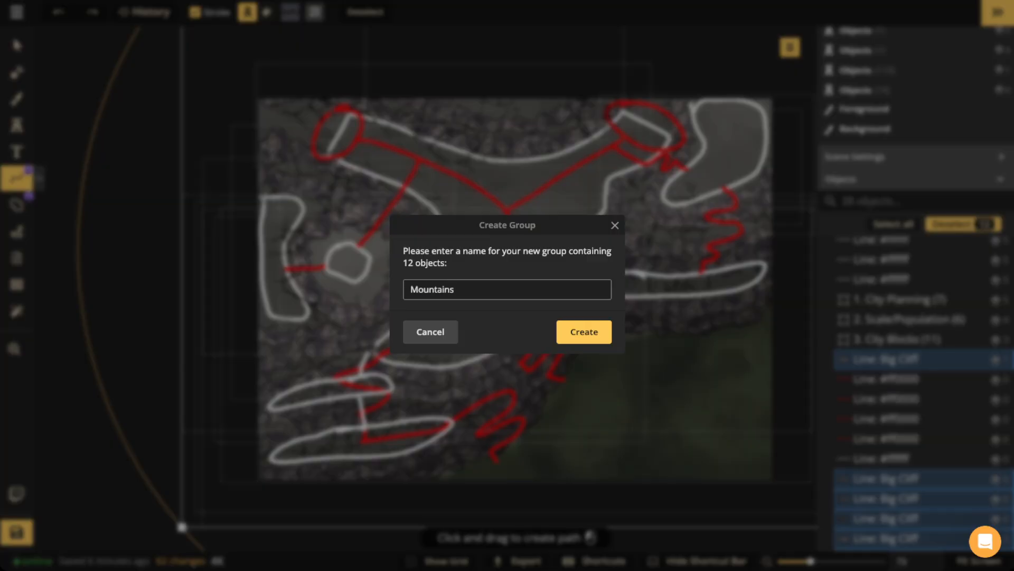
key("Return")
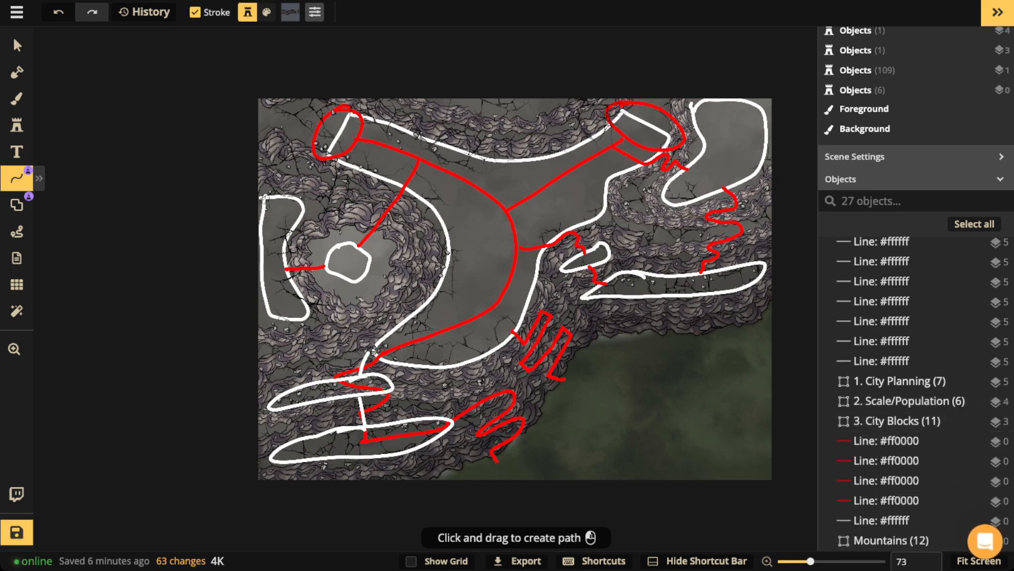
- Leave the Mountains group deselected and switch to the selection tool
left_click(892, 541)
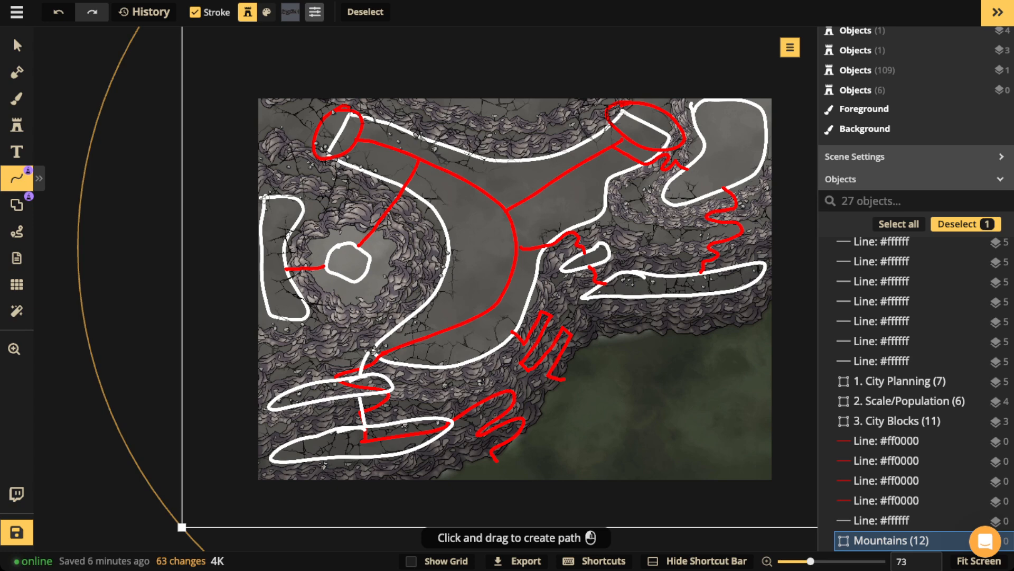
left_click(892, 541)
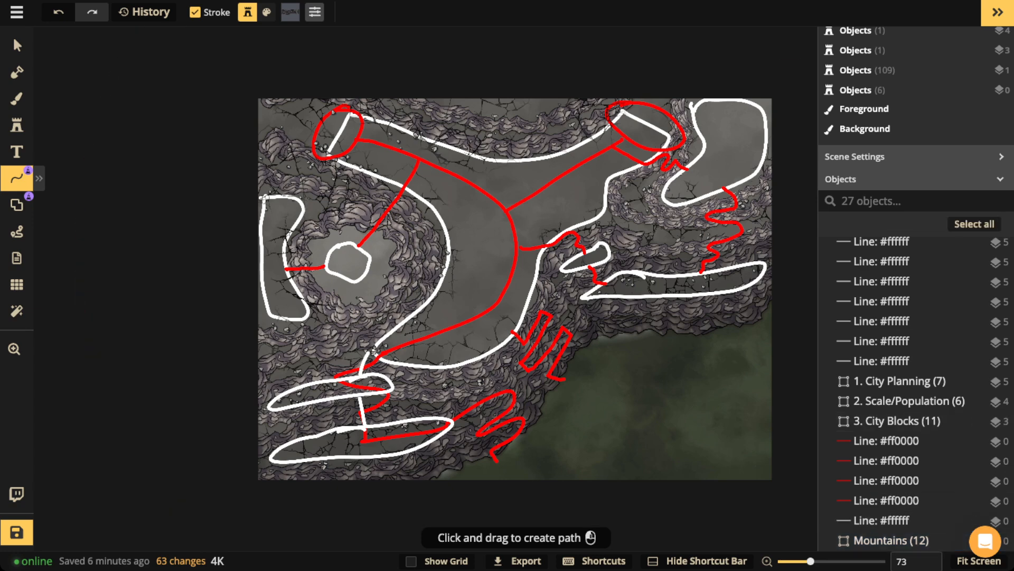
left_click(13, 36)
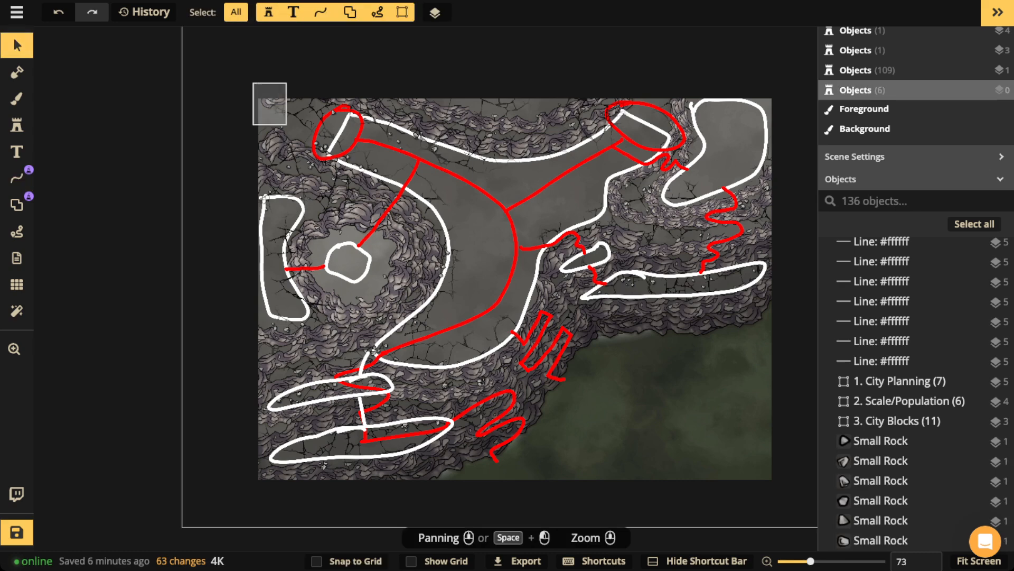
left_click(891, 541)
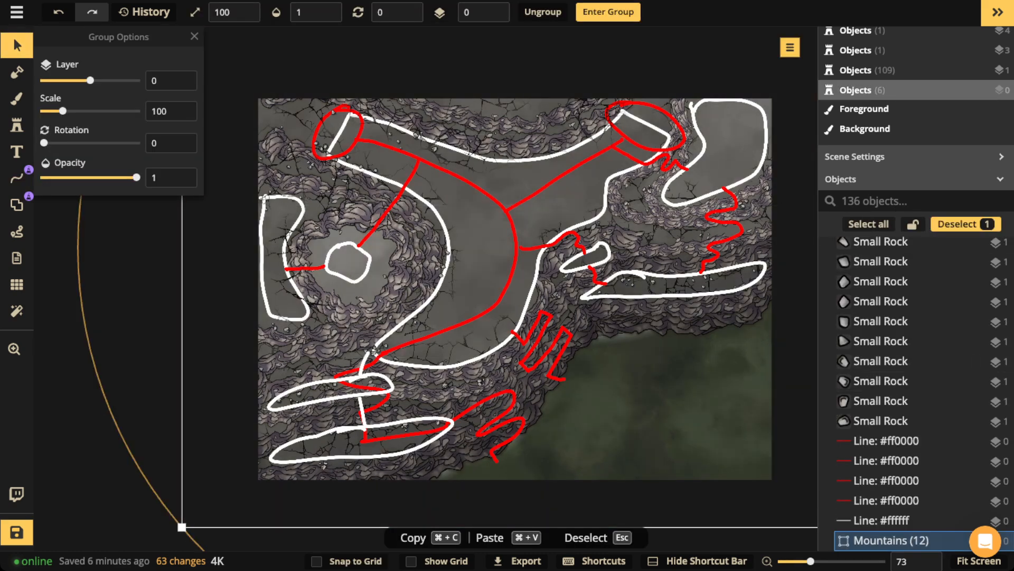
key("Escape")
key("super+a")
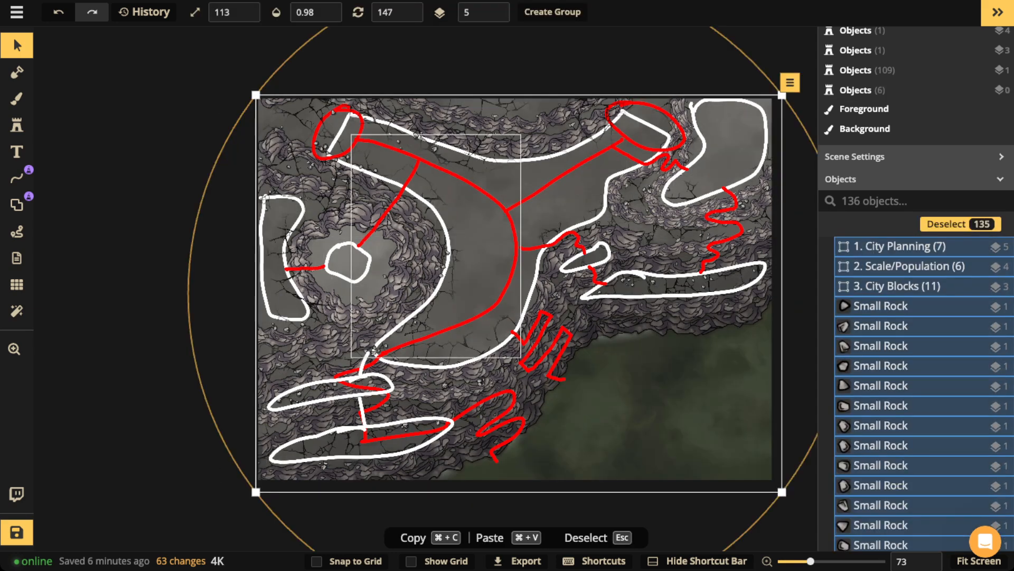
key("Escape")
- Restrict the selection filter to lines, select all white and red planning lines, and group them as Sketch
left_click(236, 13)
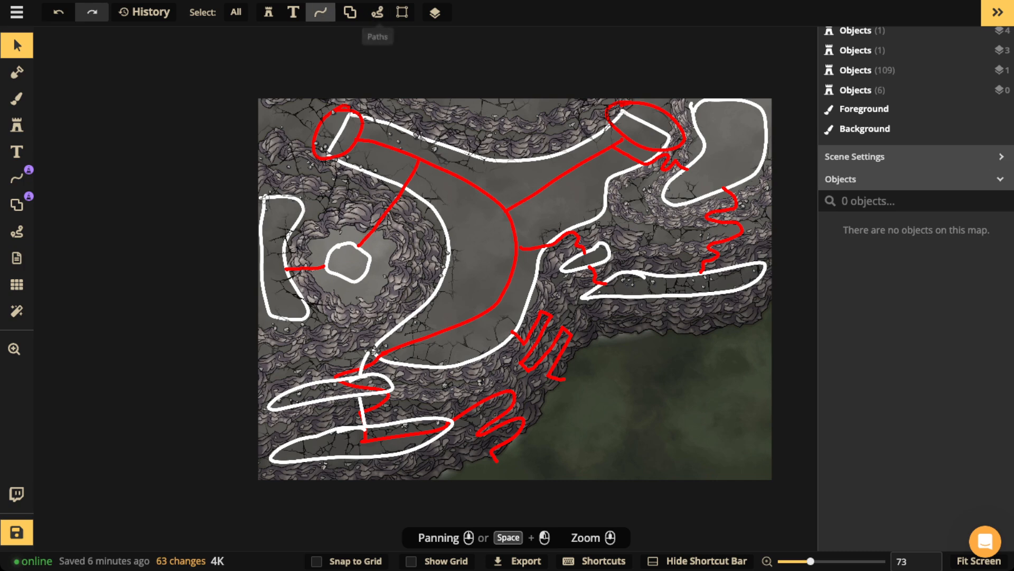
left_click(320, 12)
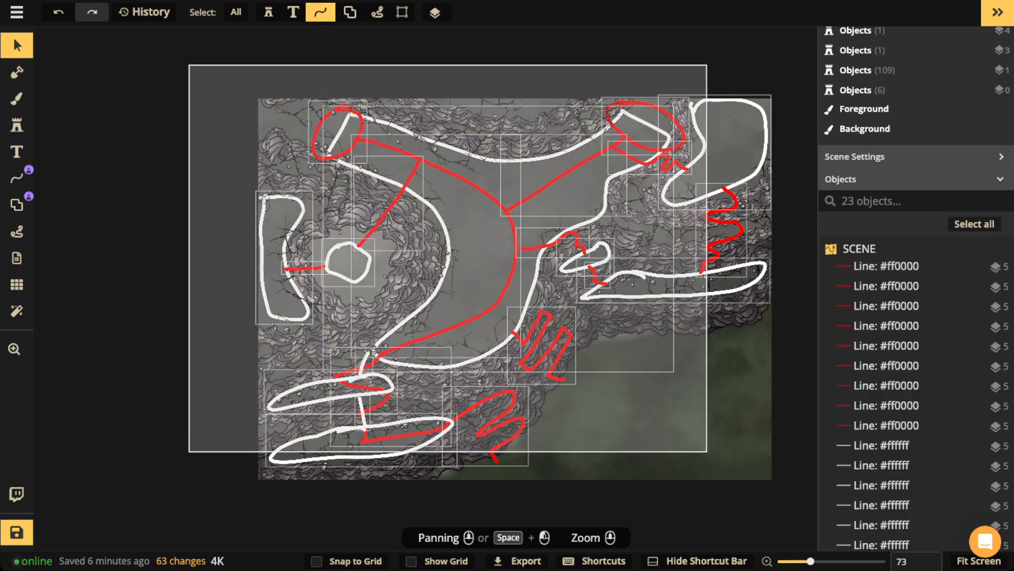
key("ctrl+a")
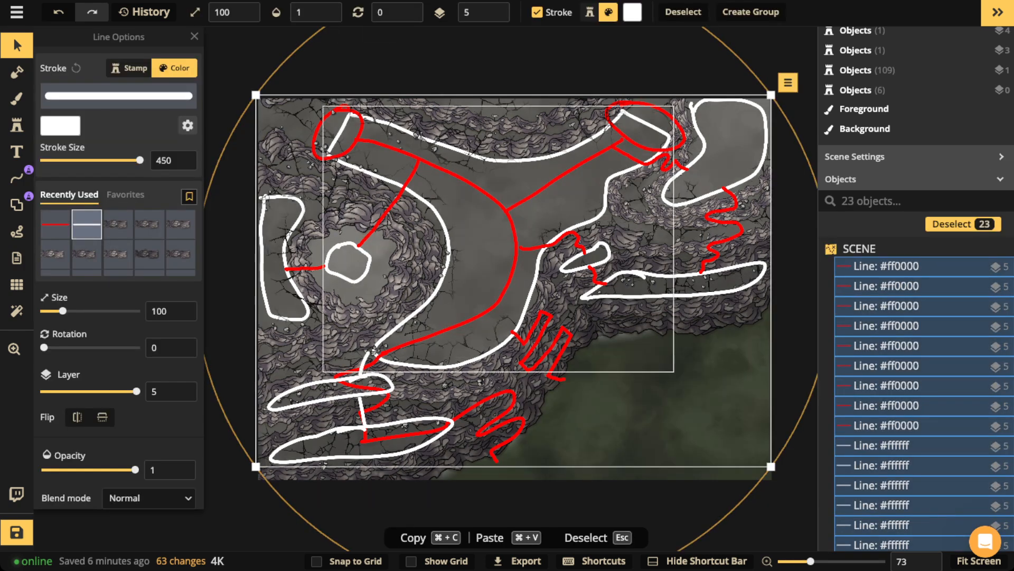
key("super+g")
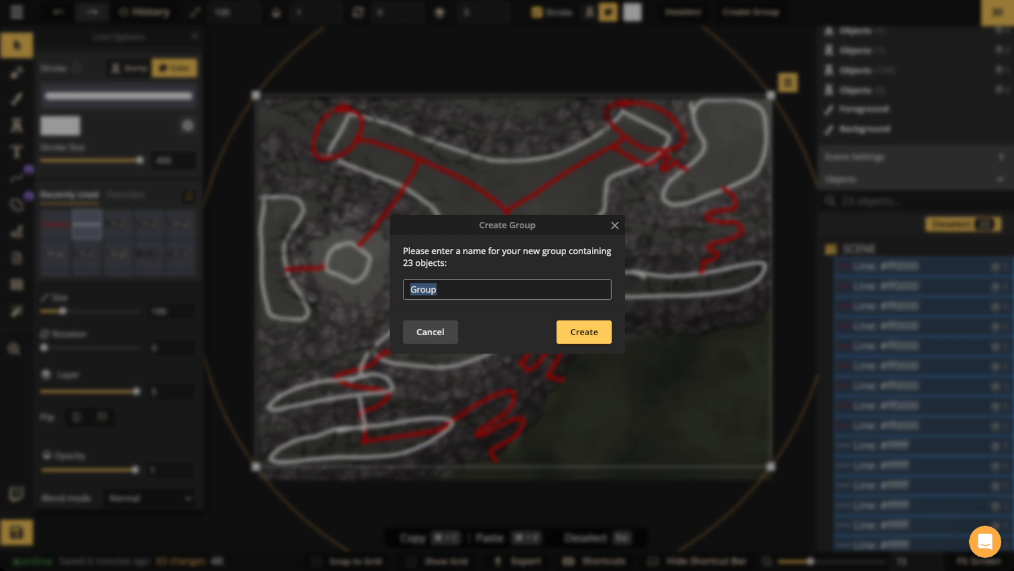
type("Sketch")
key("Return")
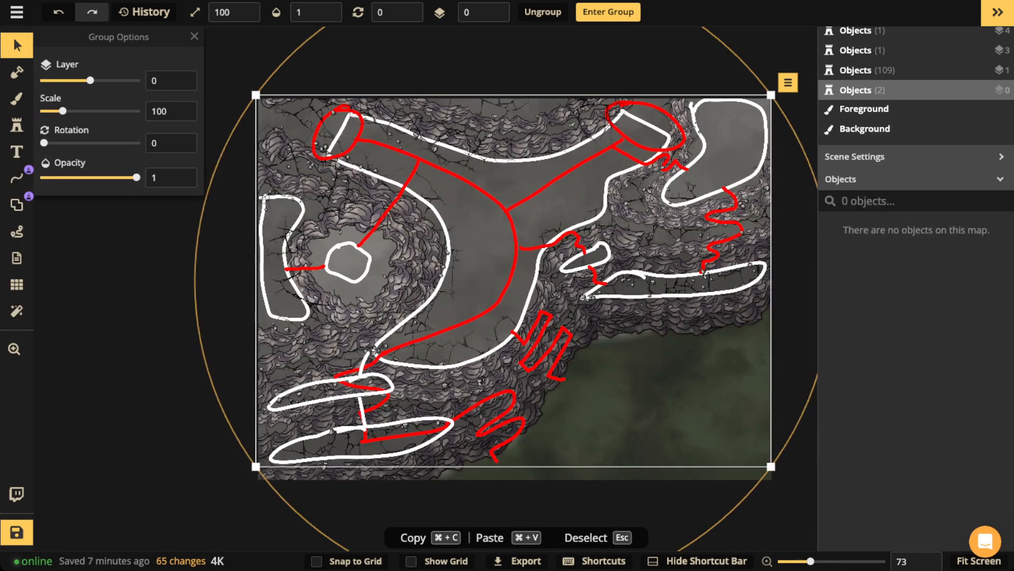
- Deselect the Sketch group and add stamps to the selection filter alongside lines
scroll(631, 203, "down", 1)
scroll(592, 233, "up", 1)
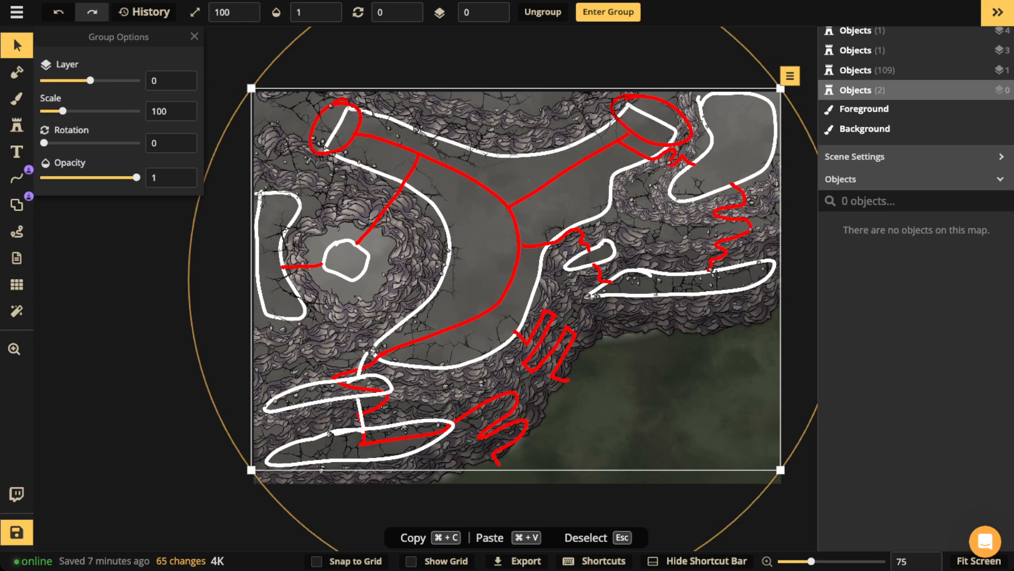
left_click(16, 73)
left_click(17, 73)
left_click(16, 46)
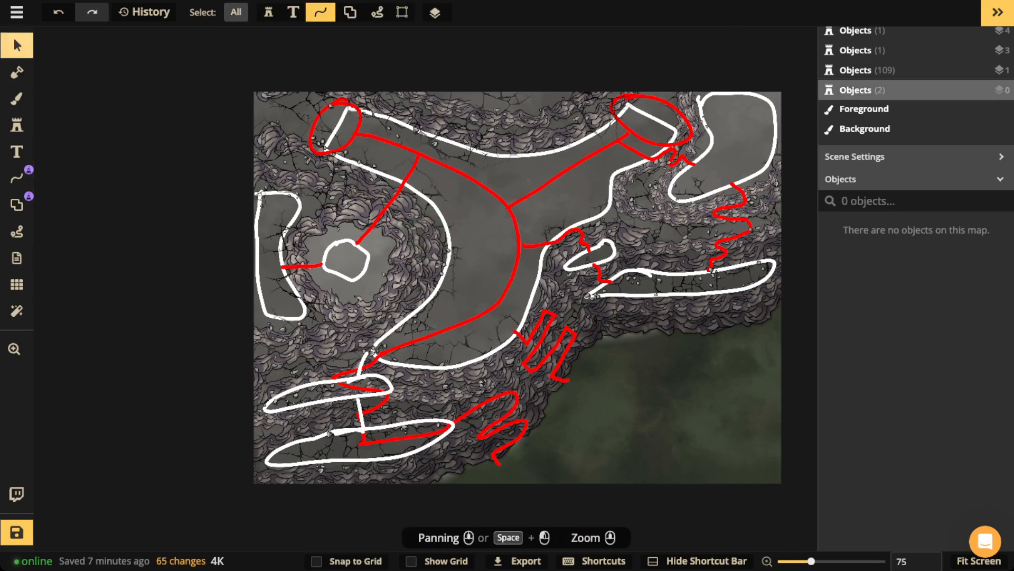
left_click(269, 12)
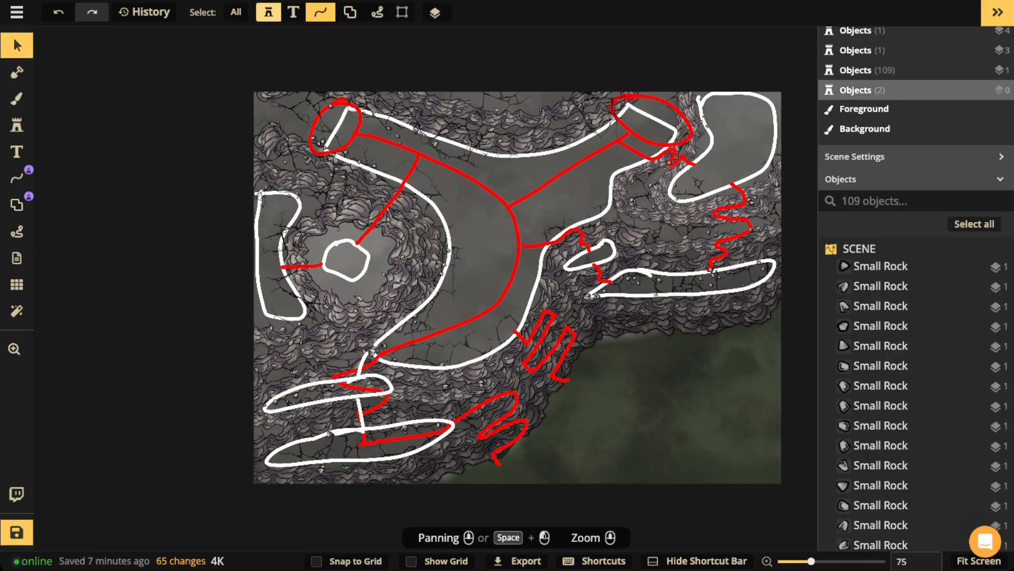